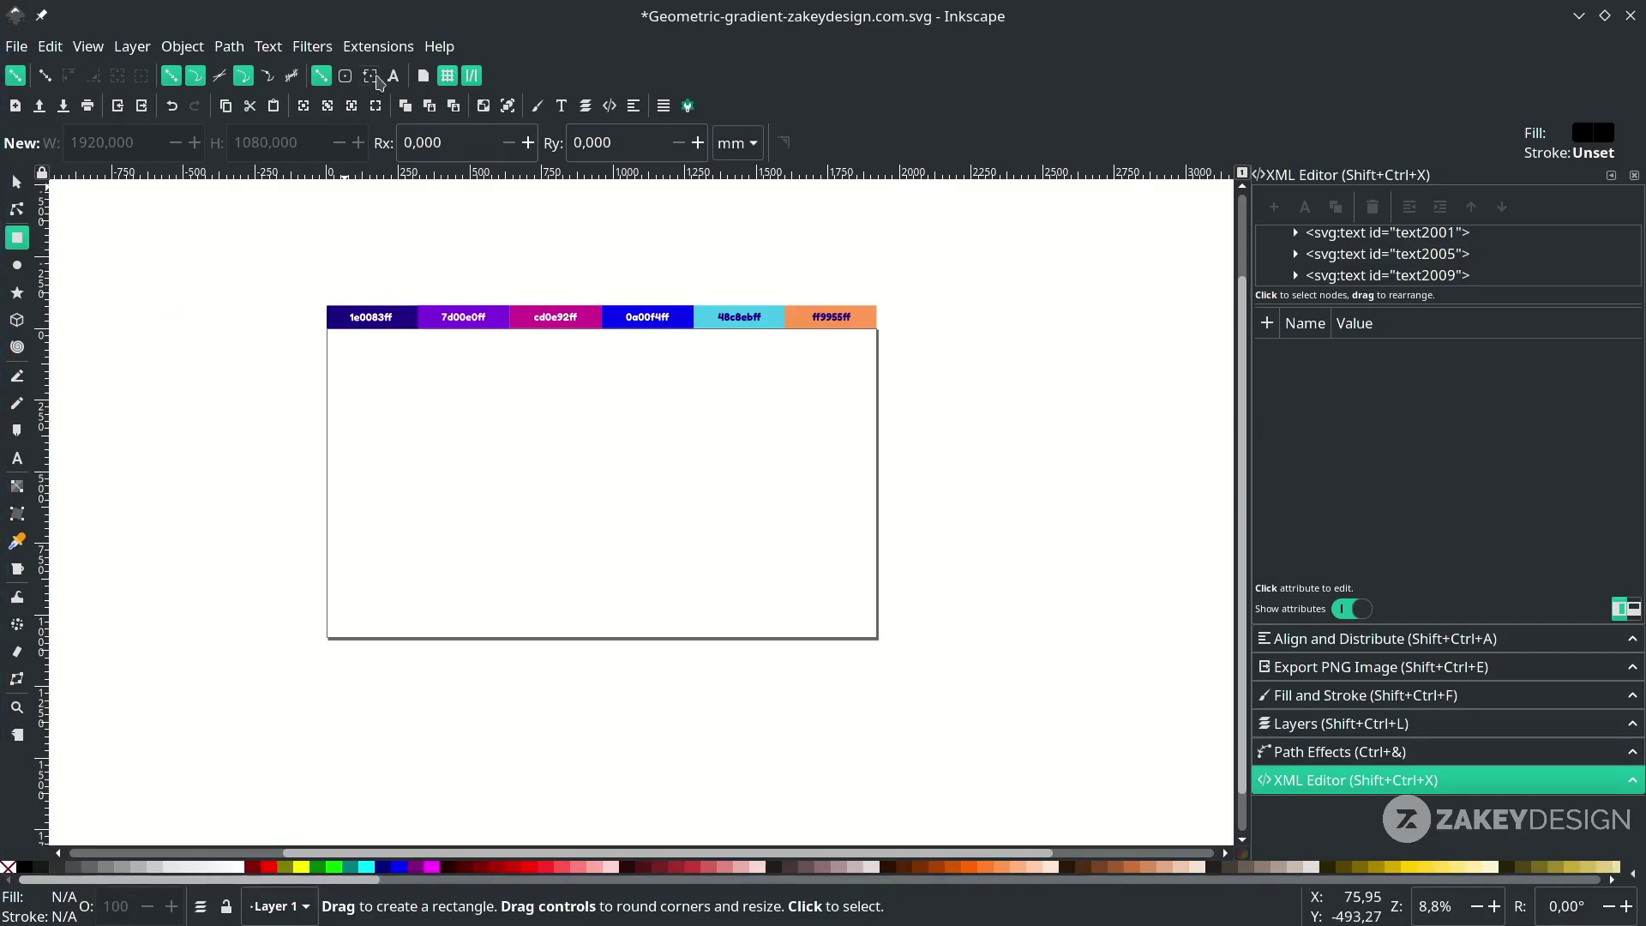
Enable snapping to the page border and draw a 1920 × 1080 mm rectangle covering the whole page.
click(425, 76)
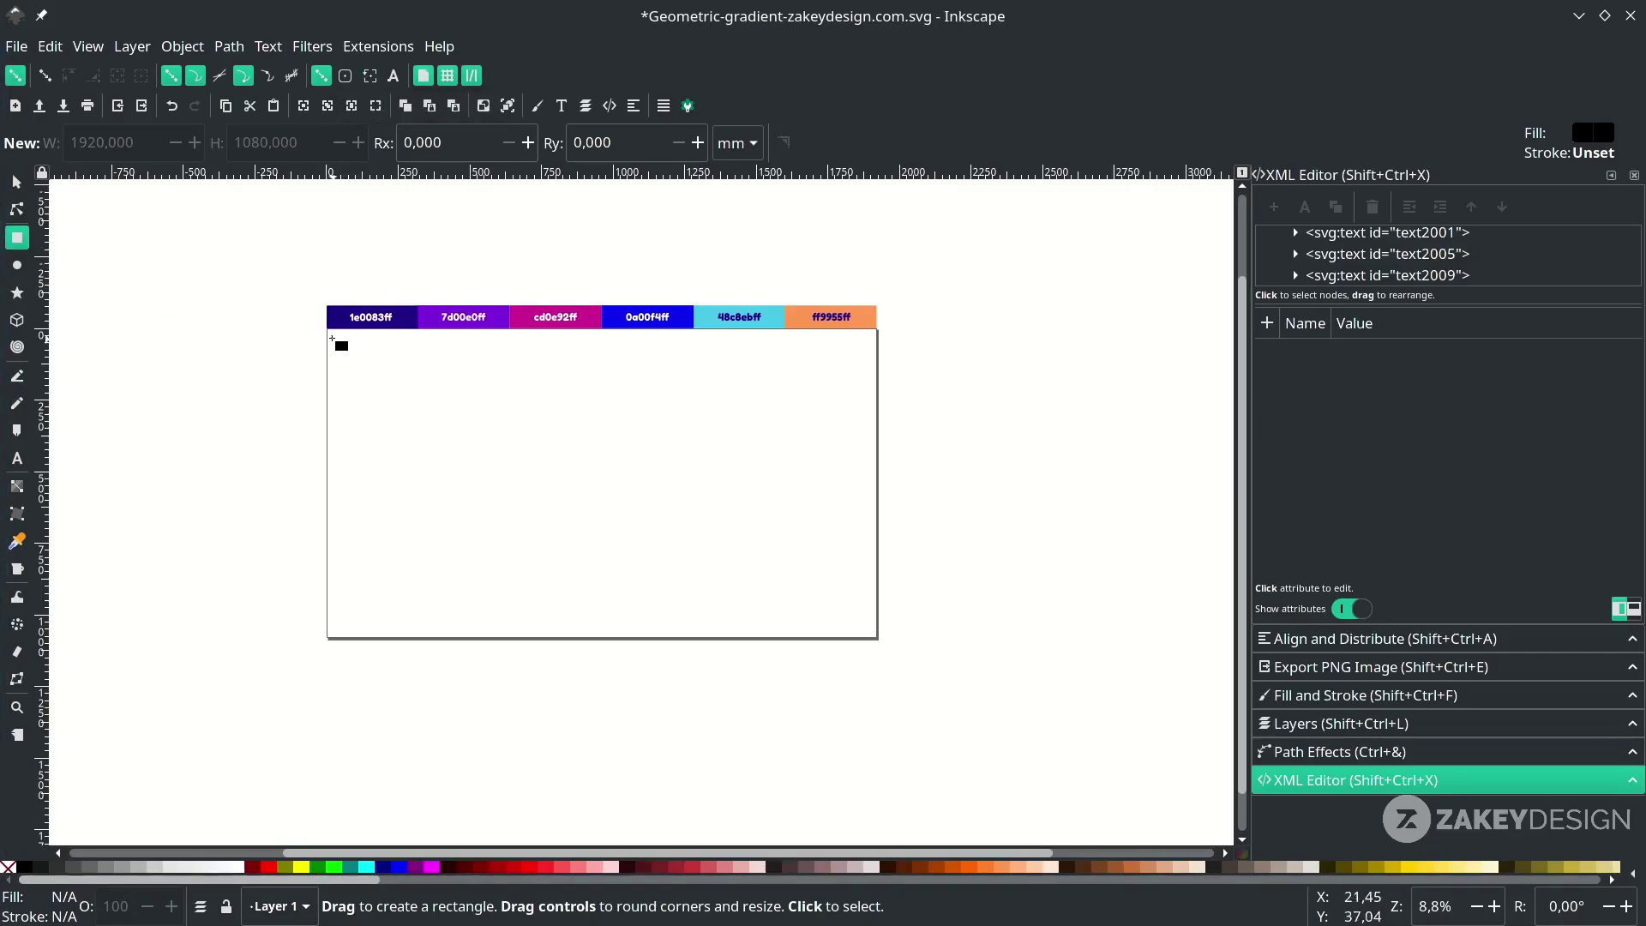
drag(327, 331, 875, 637)
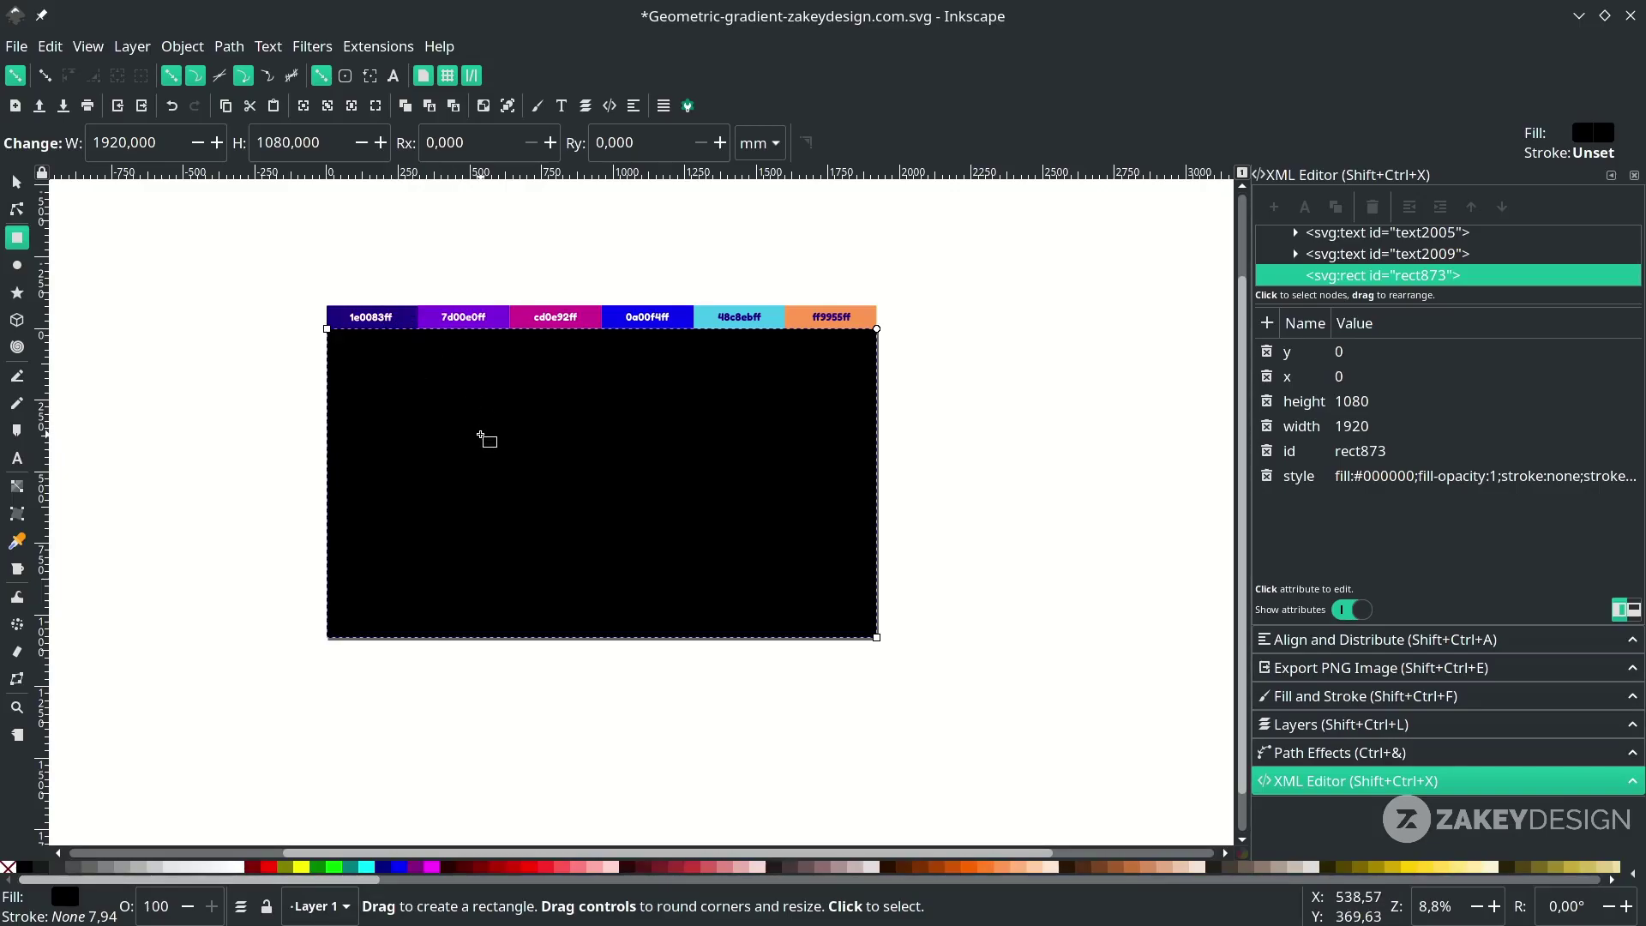
Fill the page-sized rectangle with the 1e0083ff swatch colour, show its fill and stroke settings, and deselect it.
key(d)
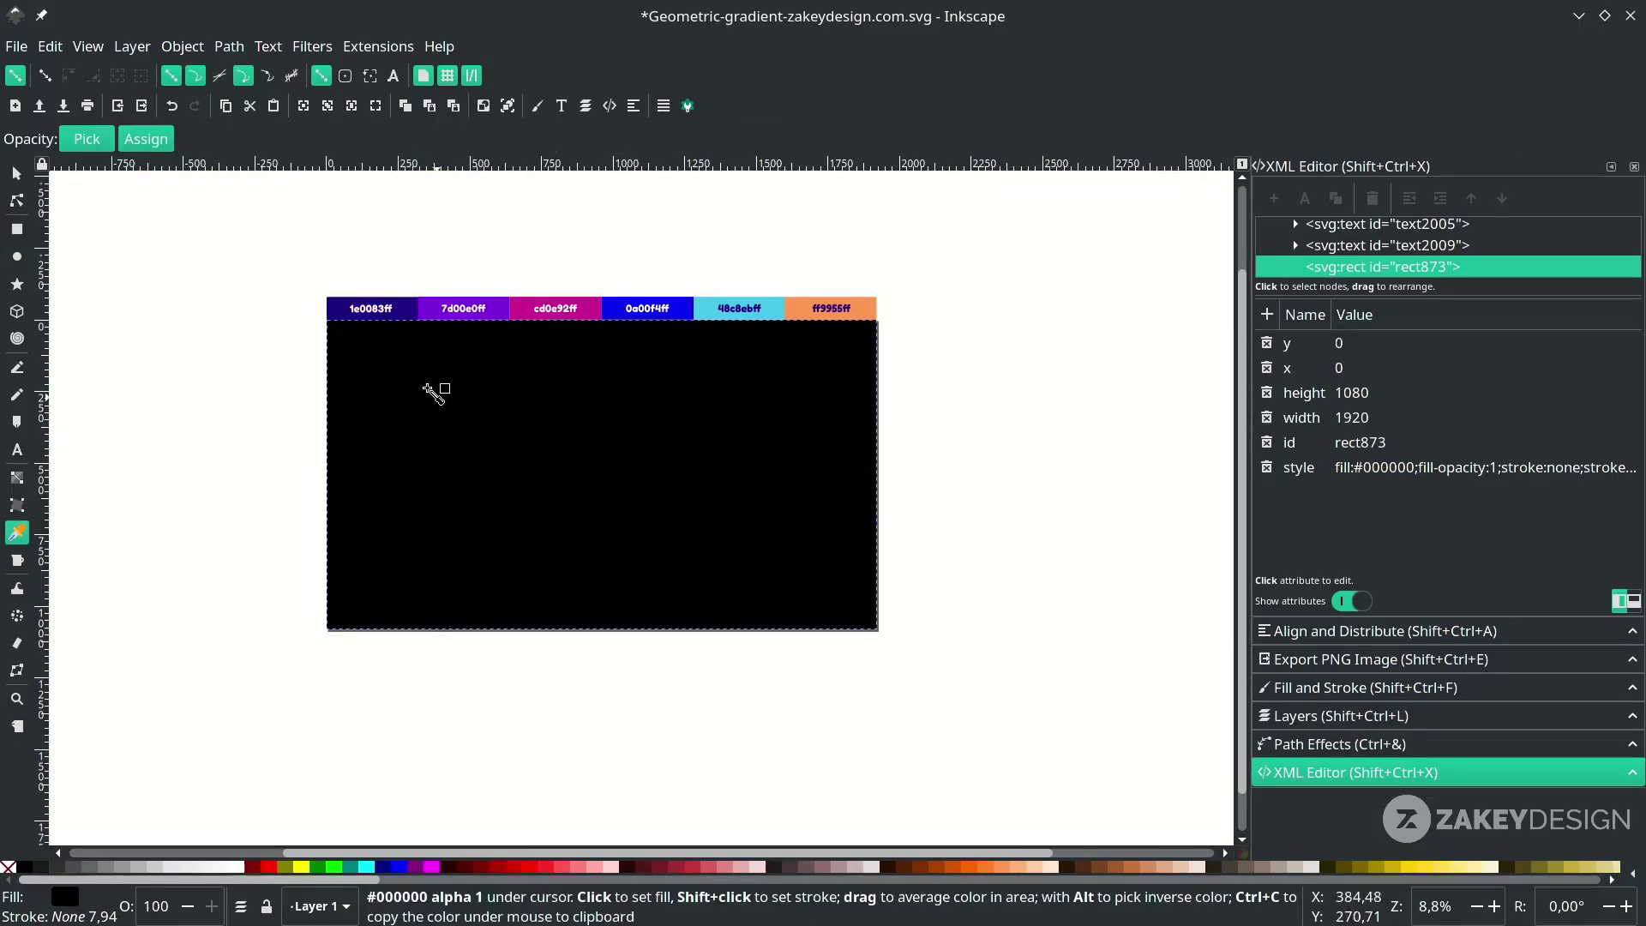
click(410, 311)
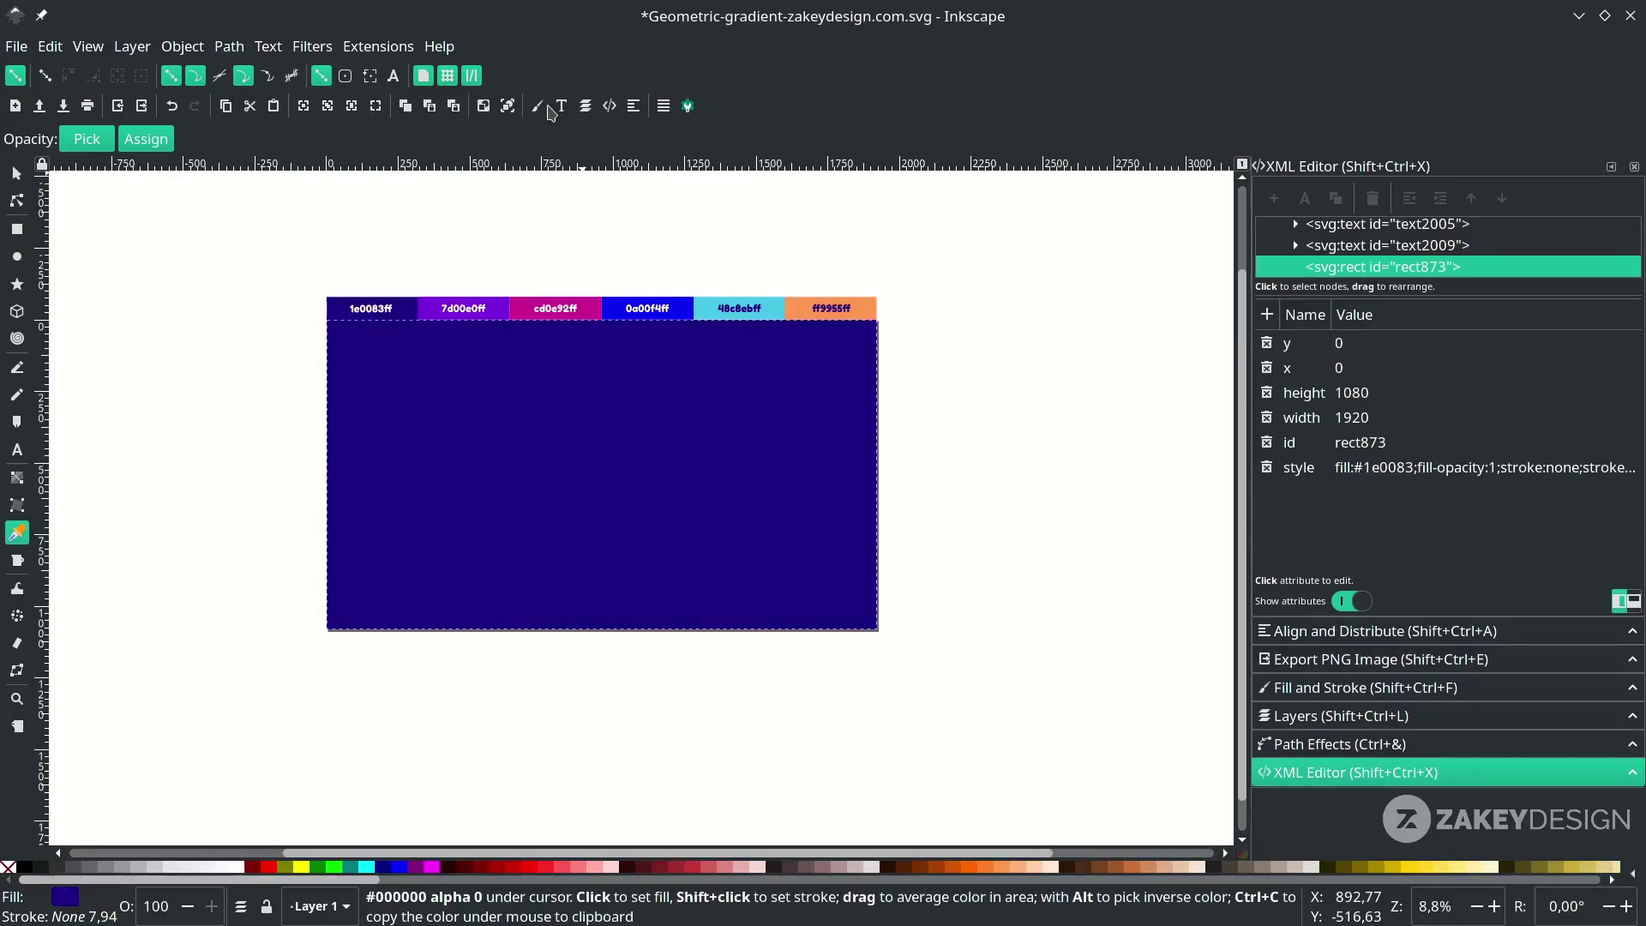
click(537, 106)
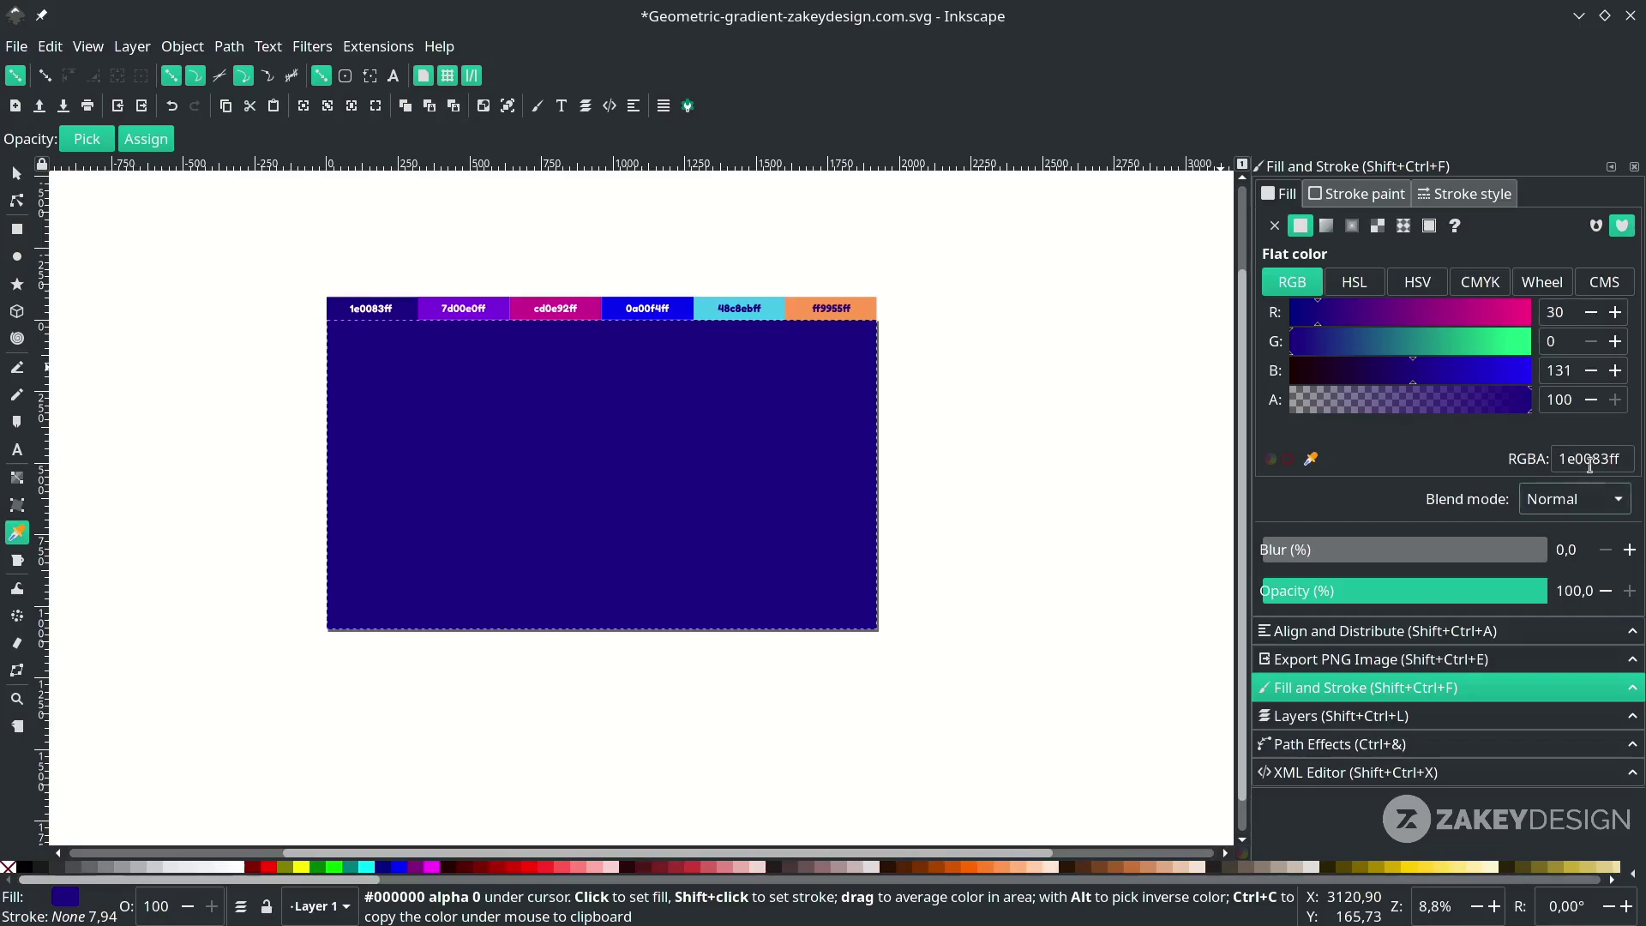
click(16, 173)
click(518, 265)
Draw a vertical rectangle about 345 × 699 mm crossing the page's lower edge and fill it with the cd0e92ff swatch colour.
scroll(505, 283, left, 2)
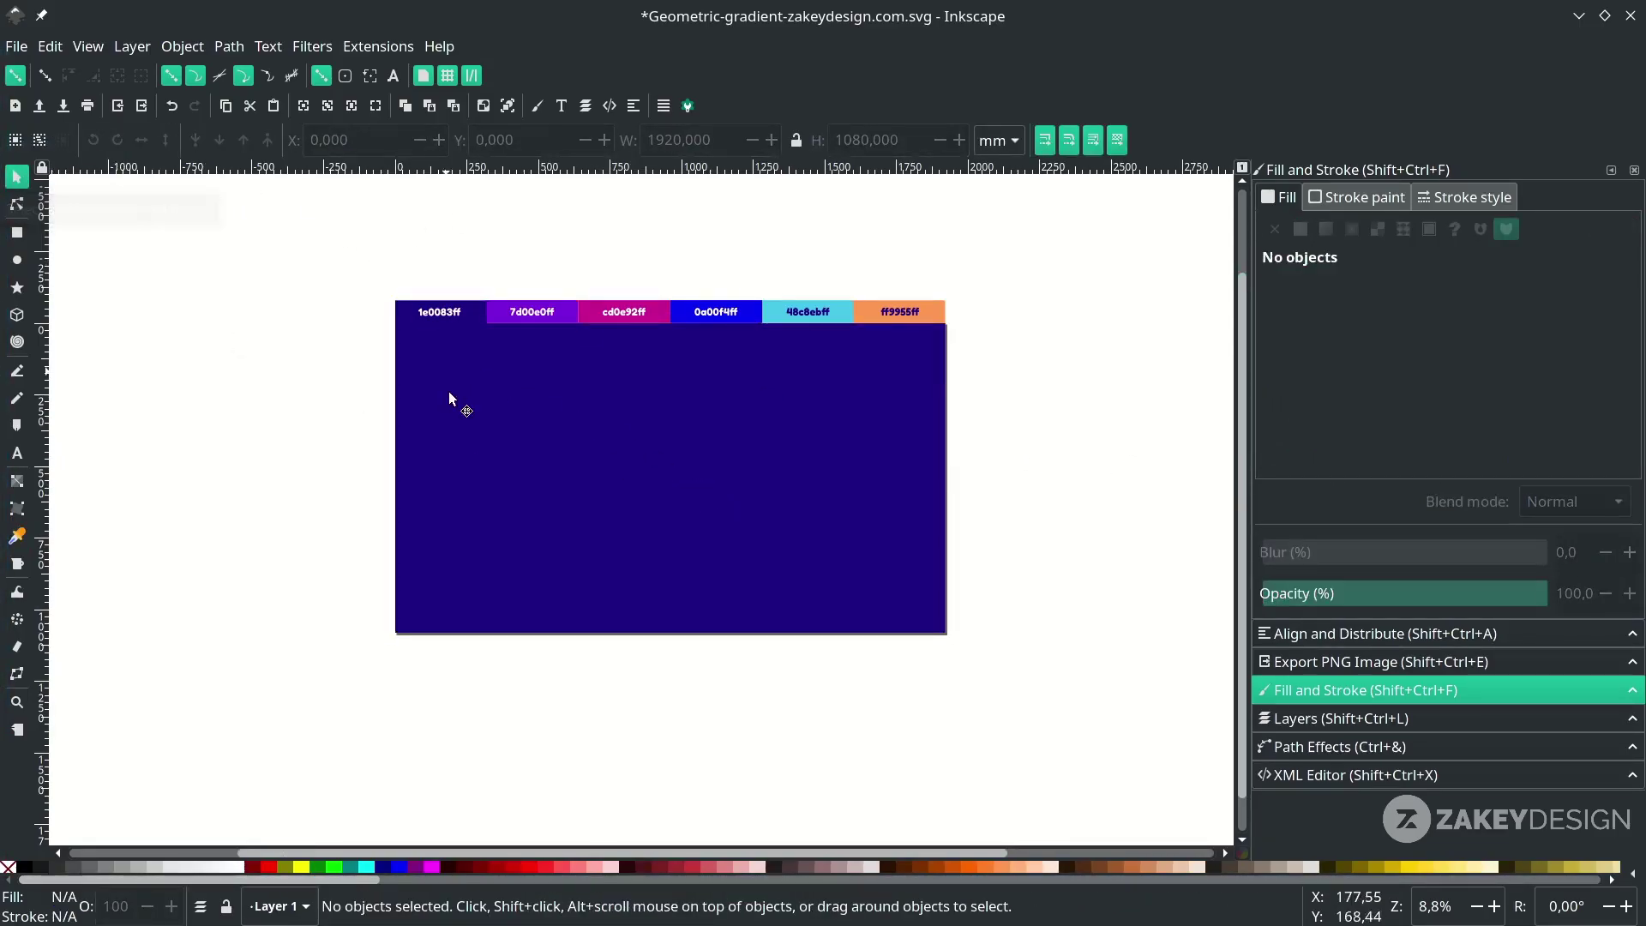
key(r)
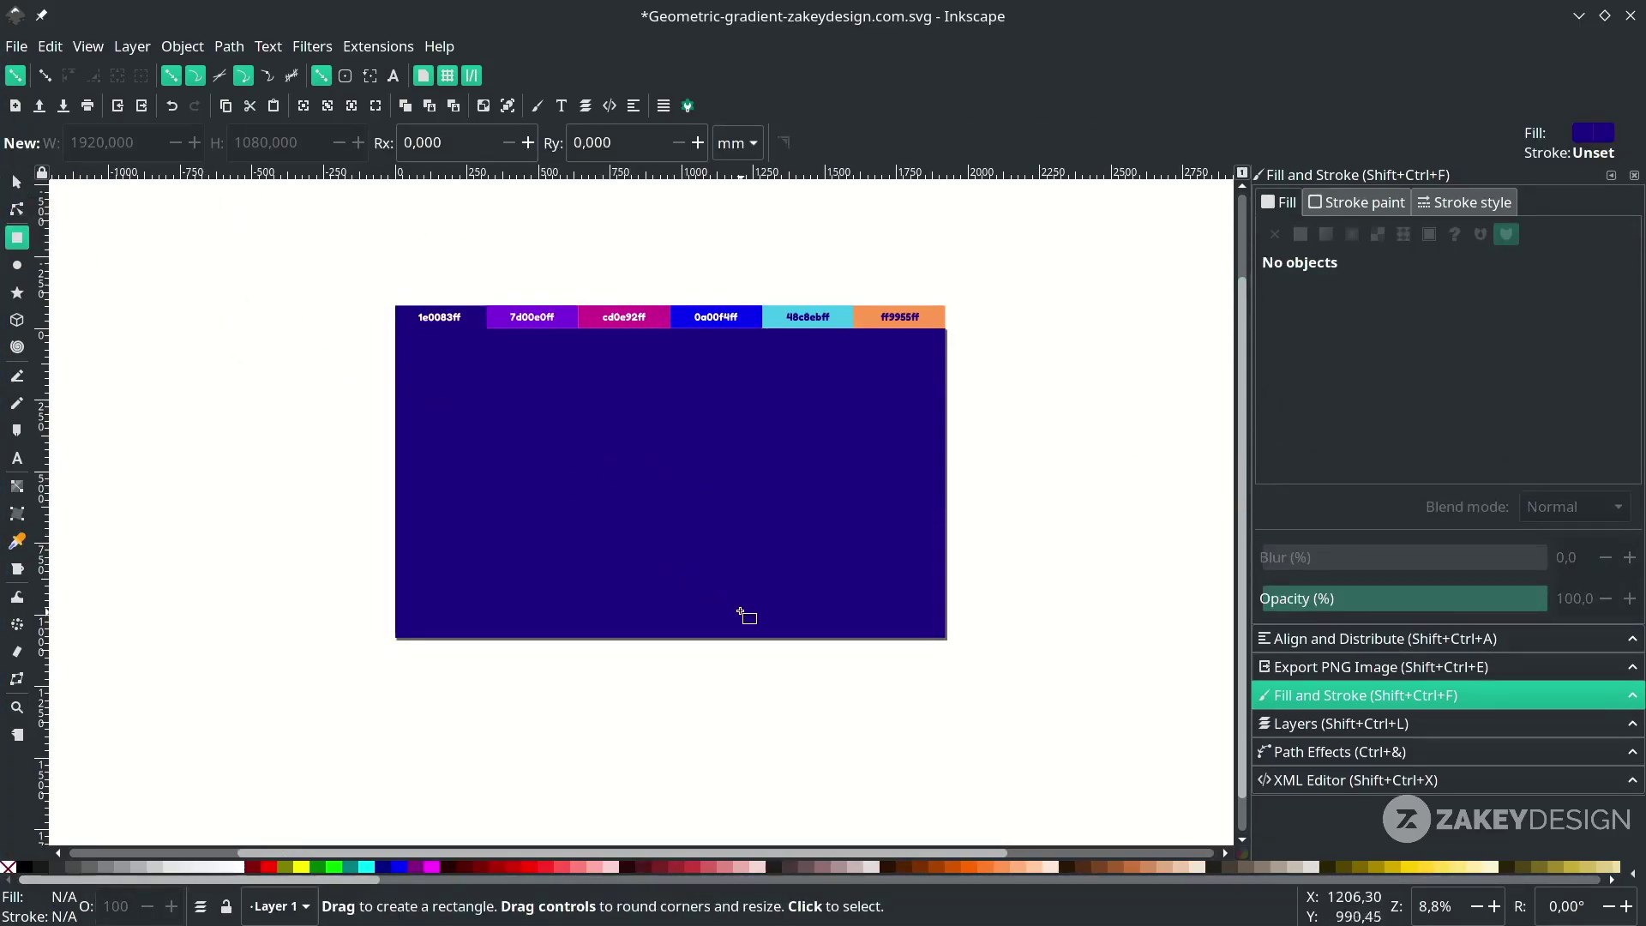
drag(657, 497, 756, 698)
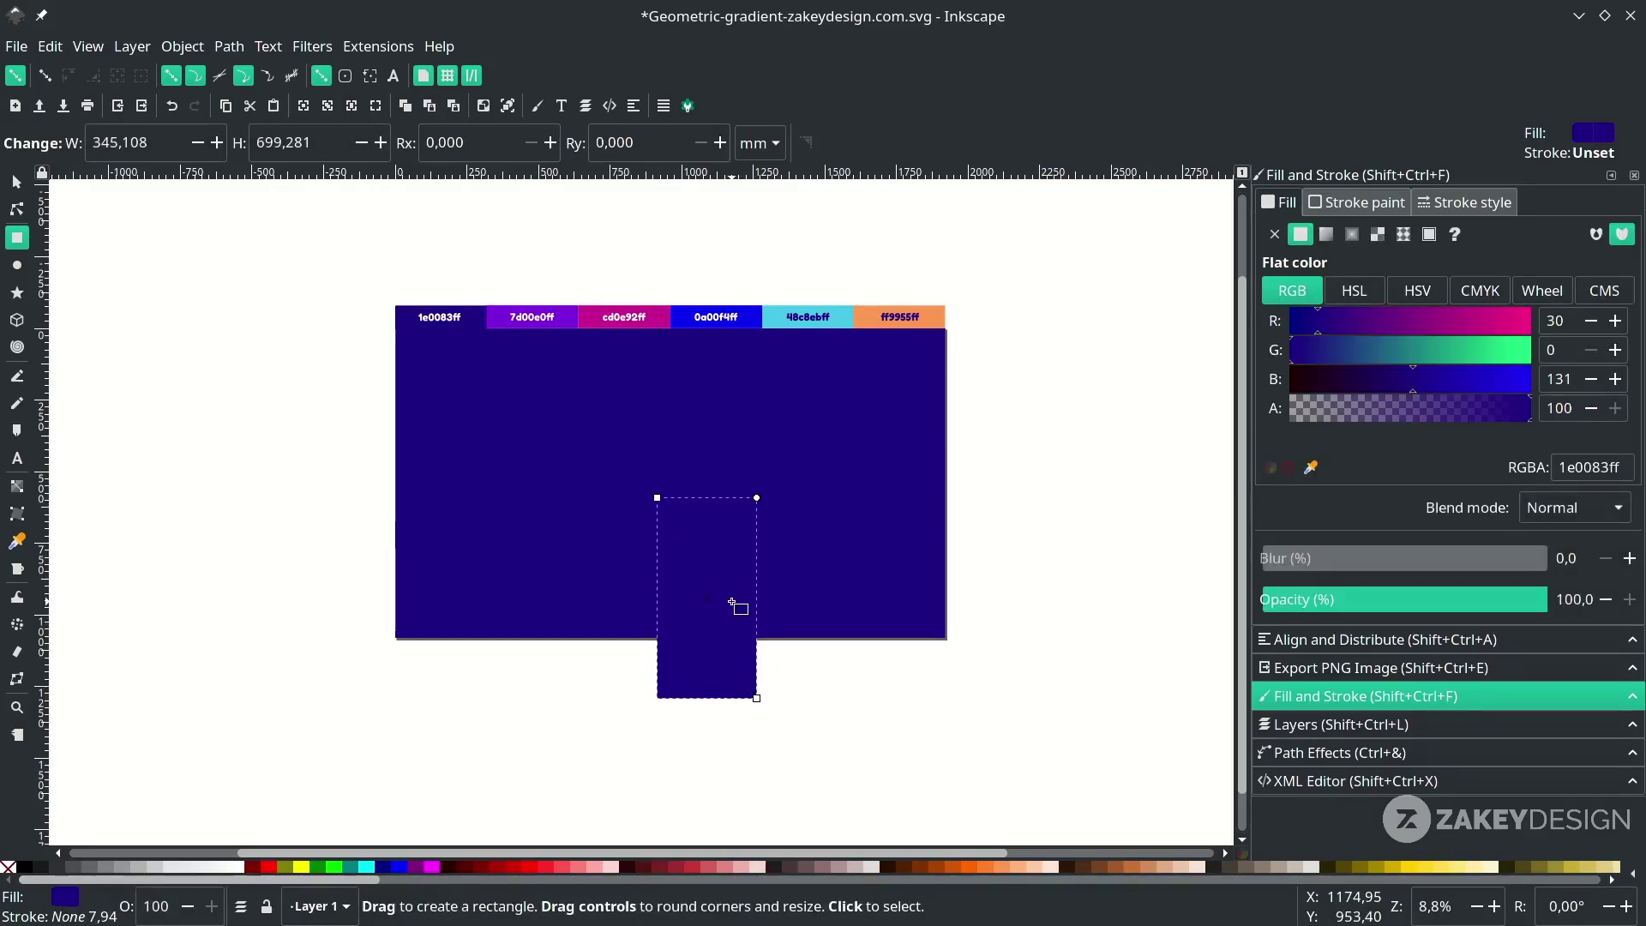
key(s)
key(d)
click(617, 310)
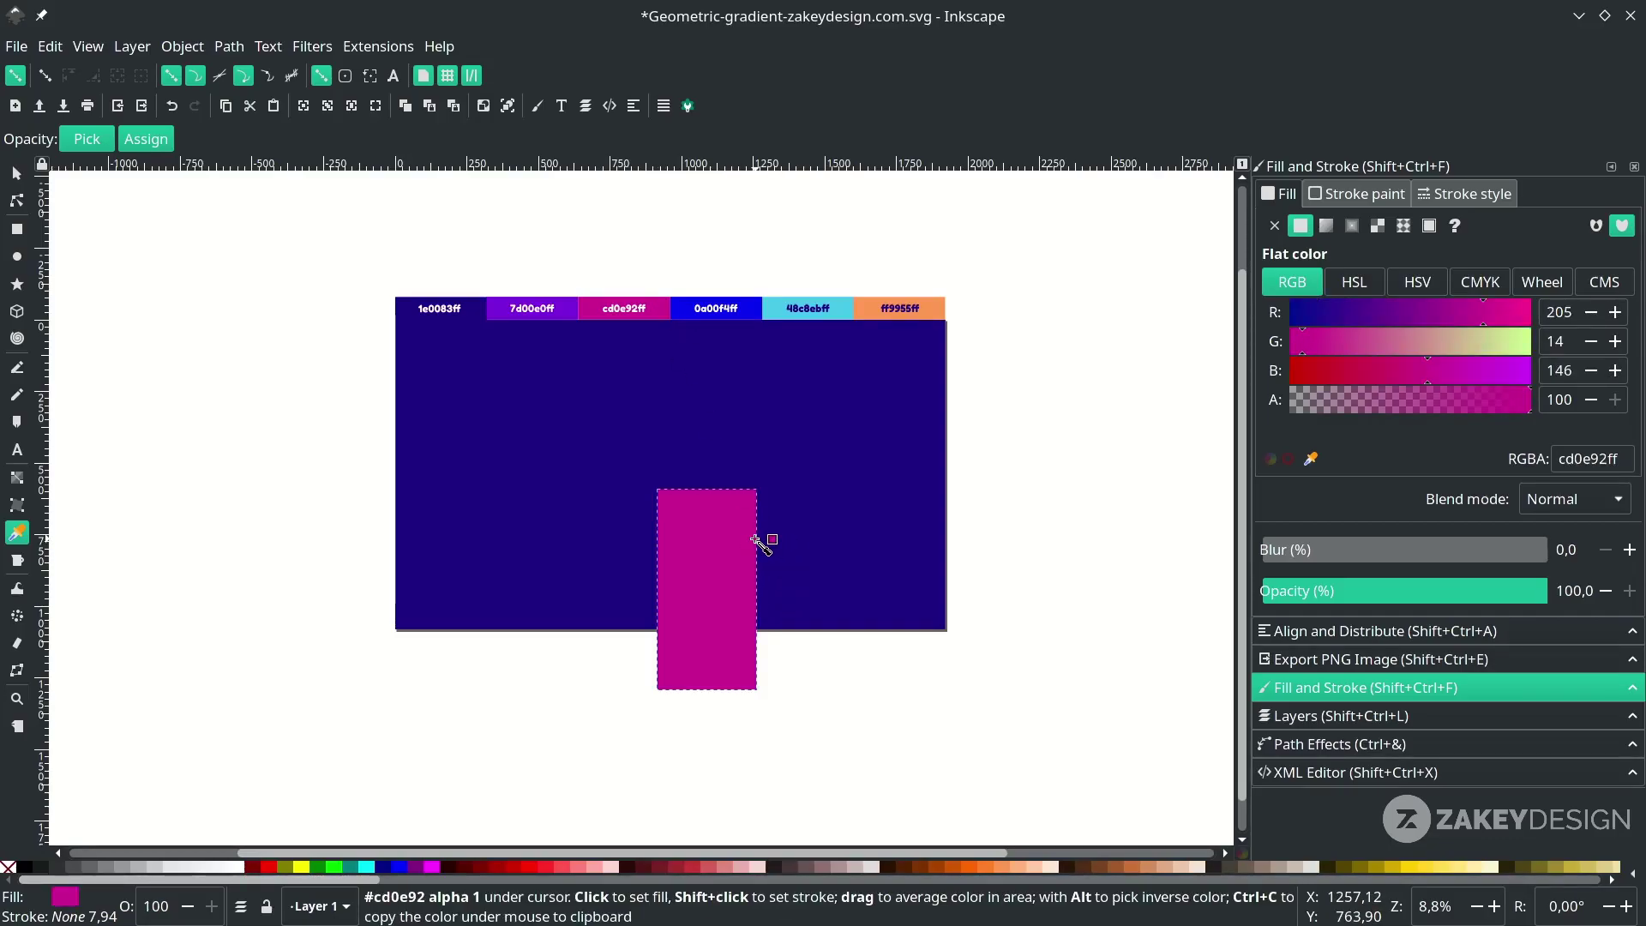
Round the corners of the magenta rectangle as far as possible to make a pill shape.
key(n)
scroll(758, 660, up, 2)
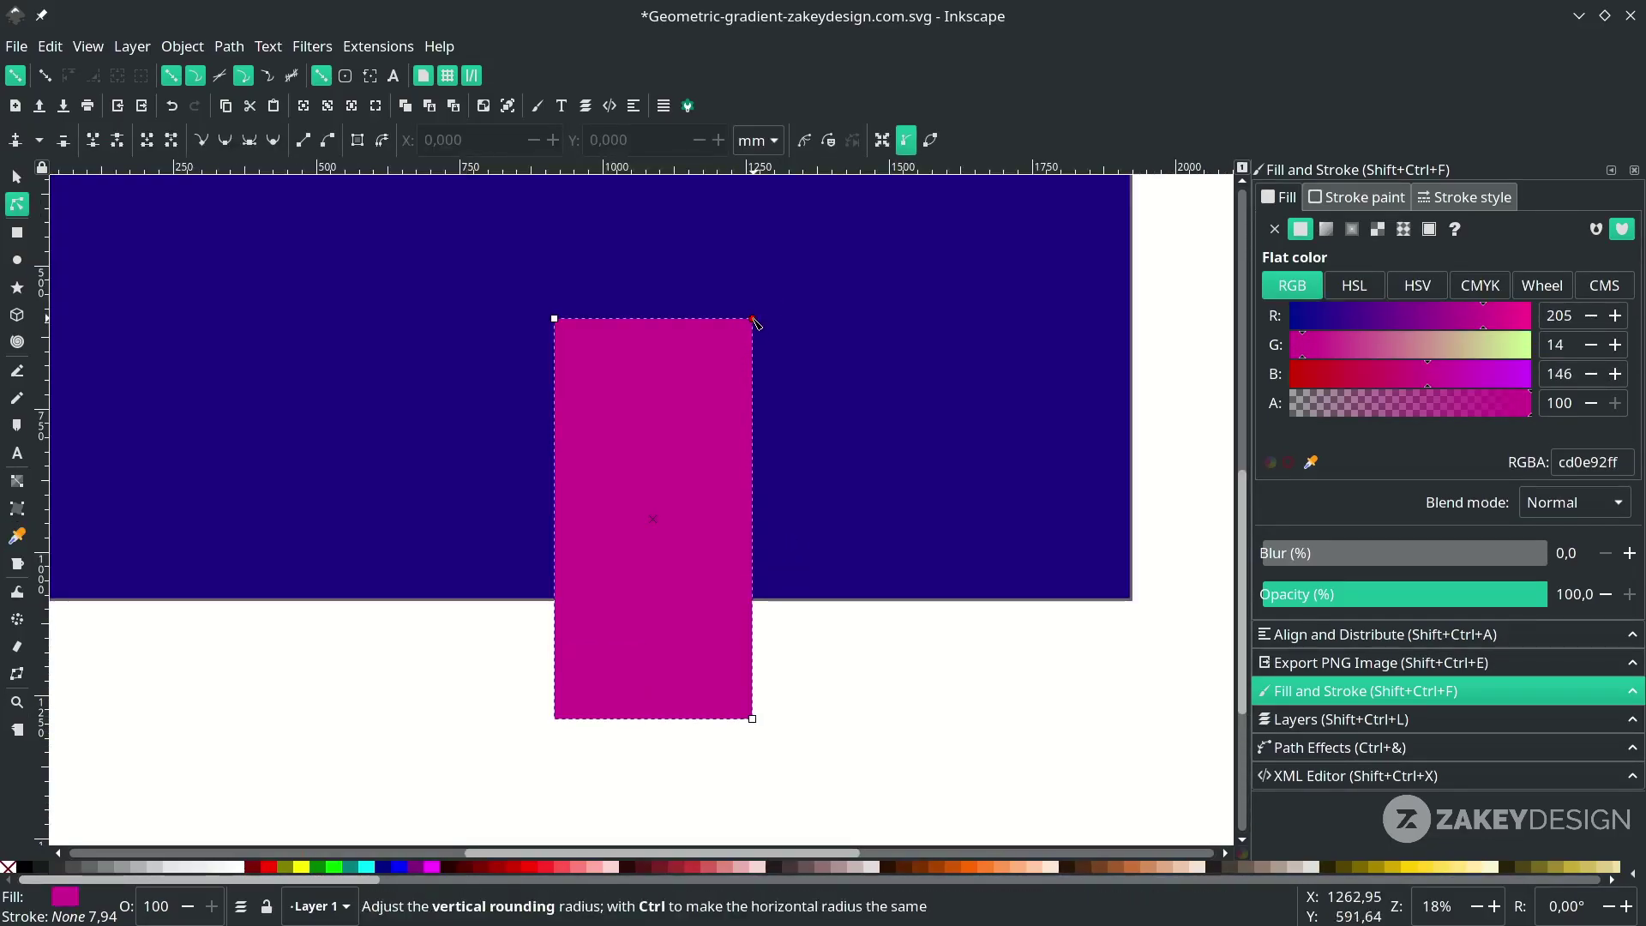
drag(755, 321, 744, 420)
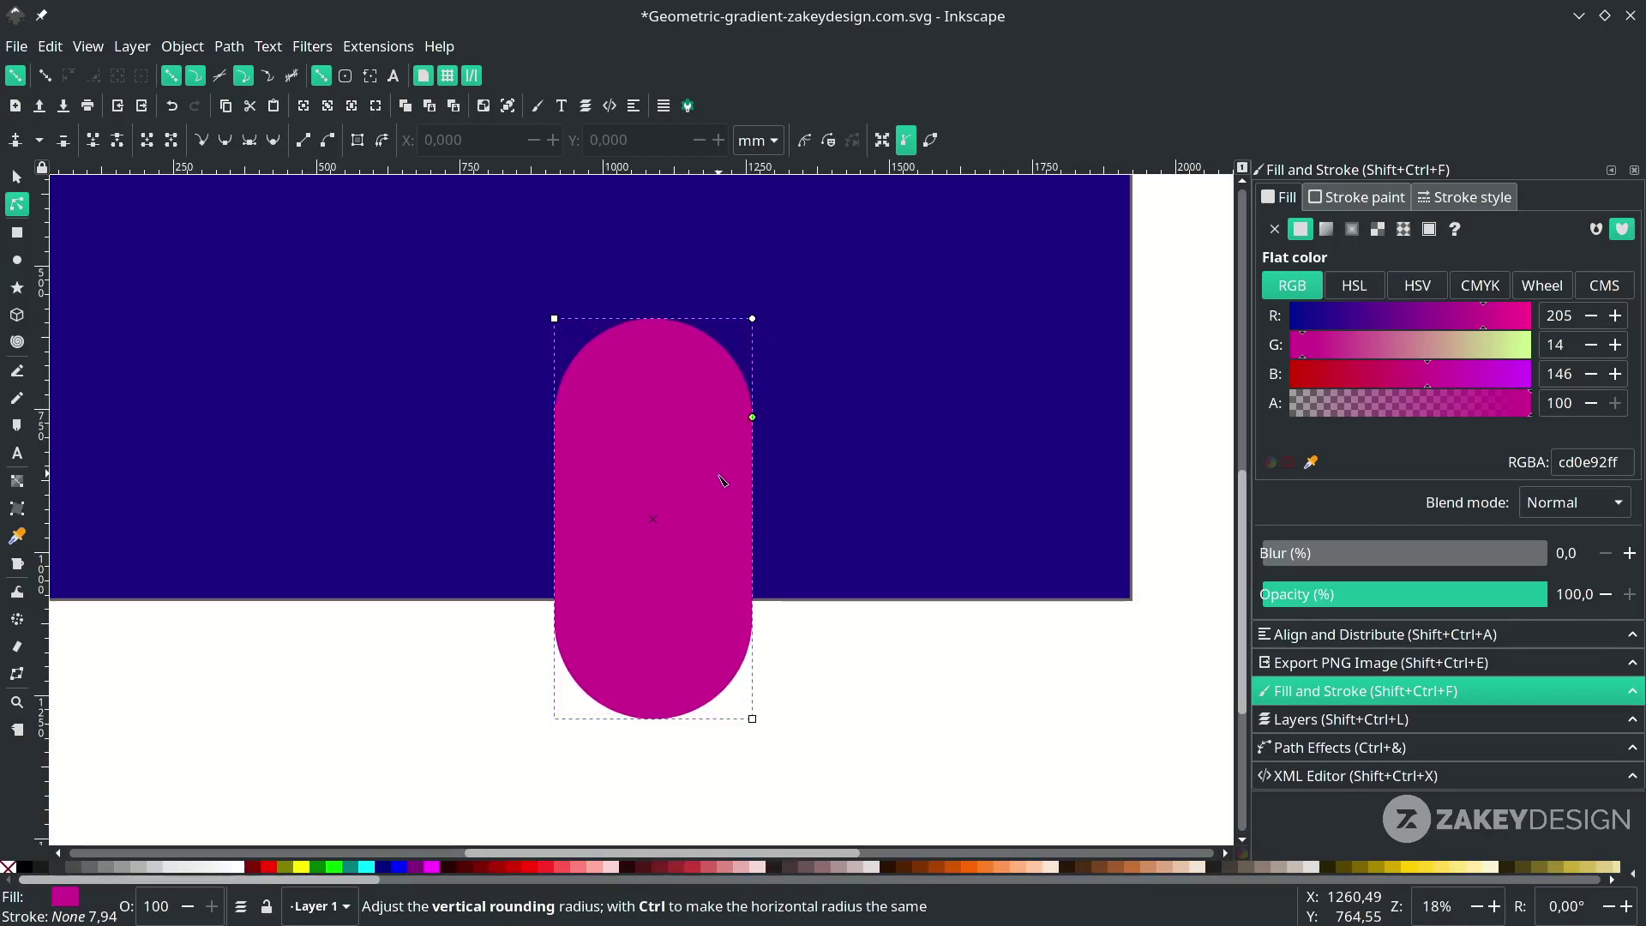
scroll(742, 531, down, 2)
scroll(857, 582, up, 1)
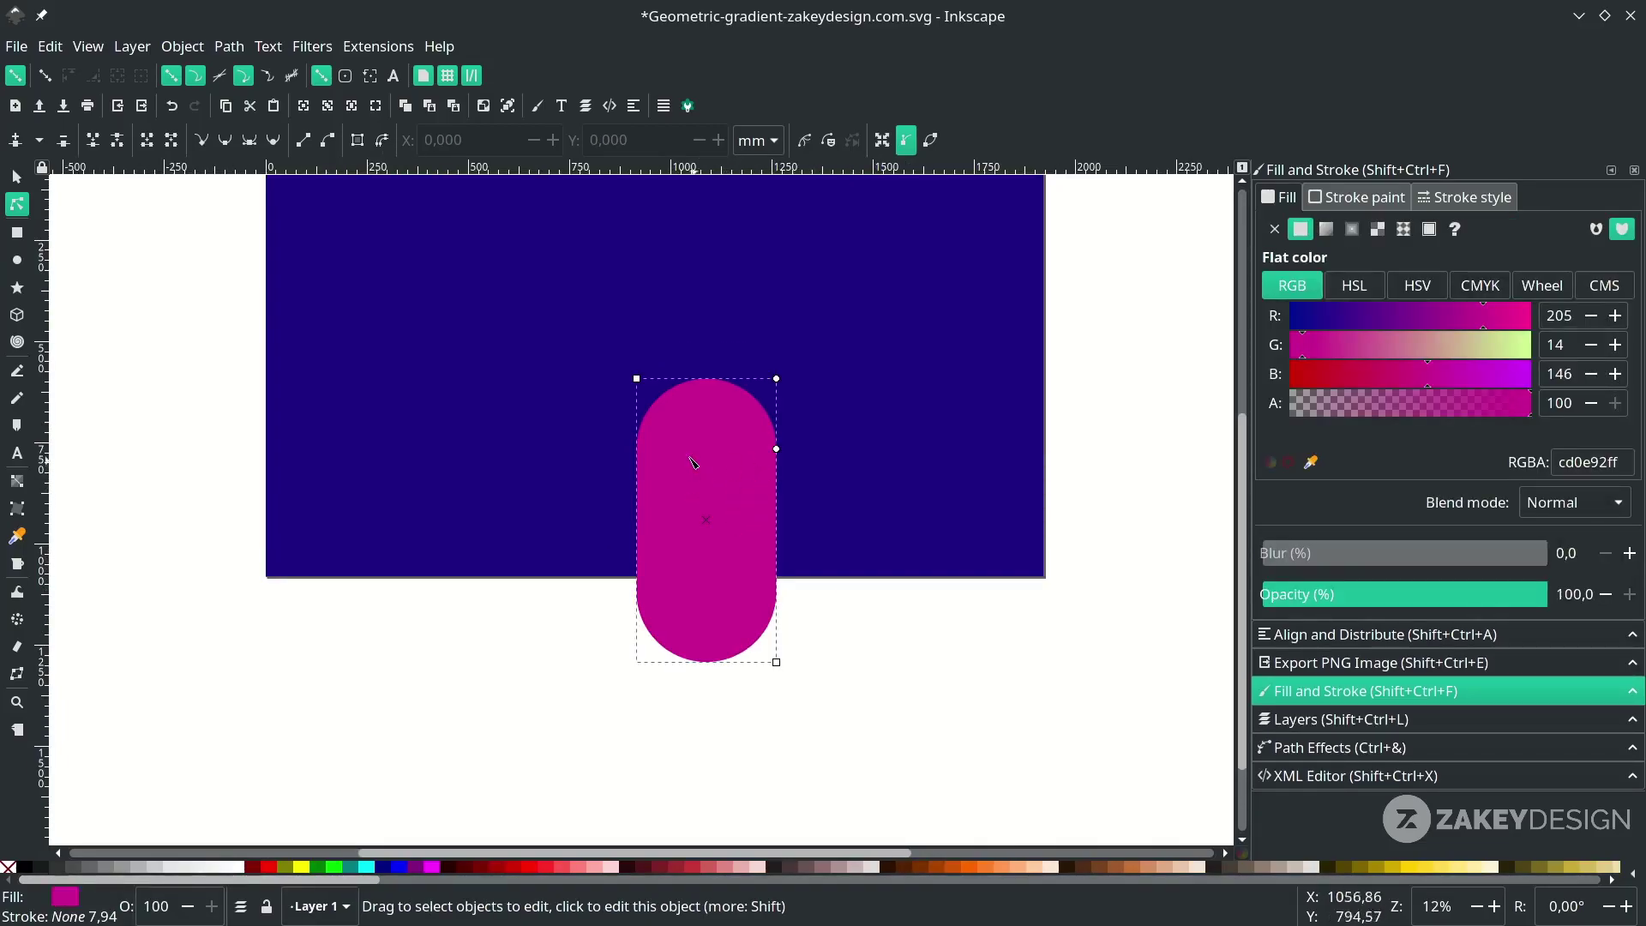
Apply a slightly slanted linear gradient from the pill's top to its bottom and colour the upper stop cd0e92ff.
click(16, 481)
drag(682, 382, 734, 655)
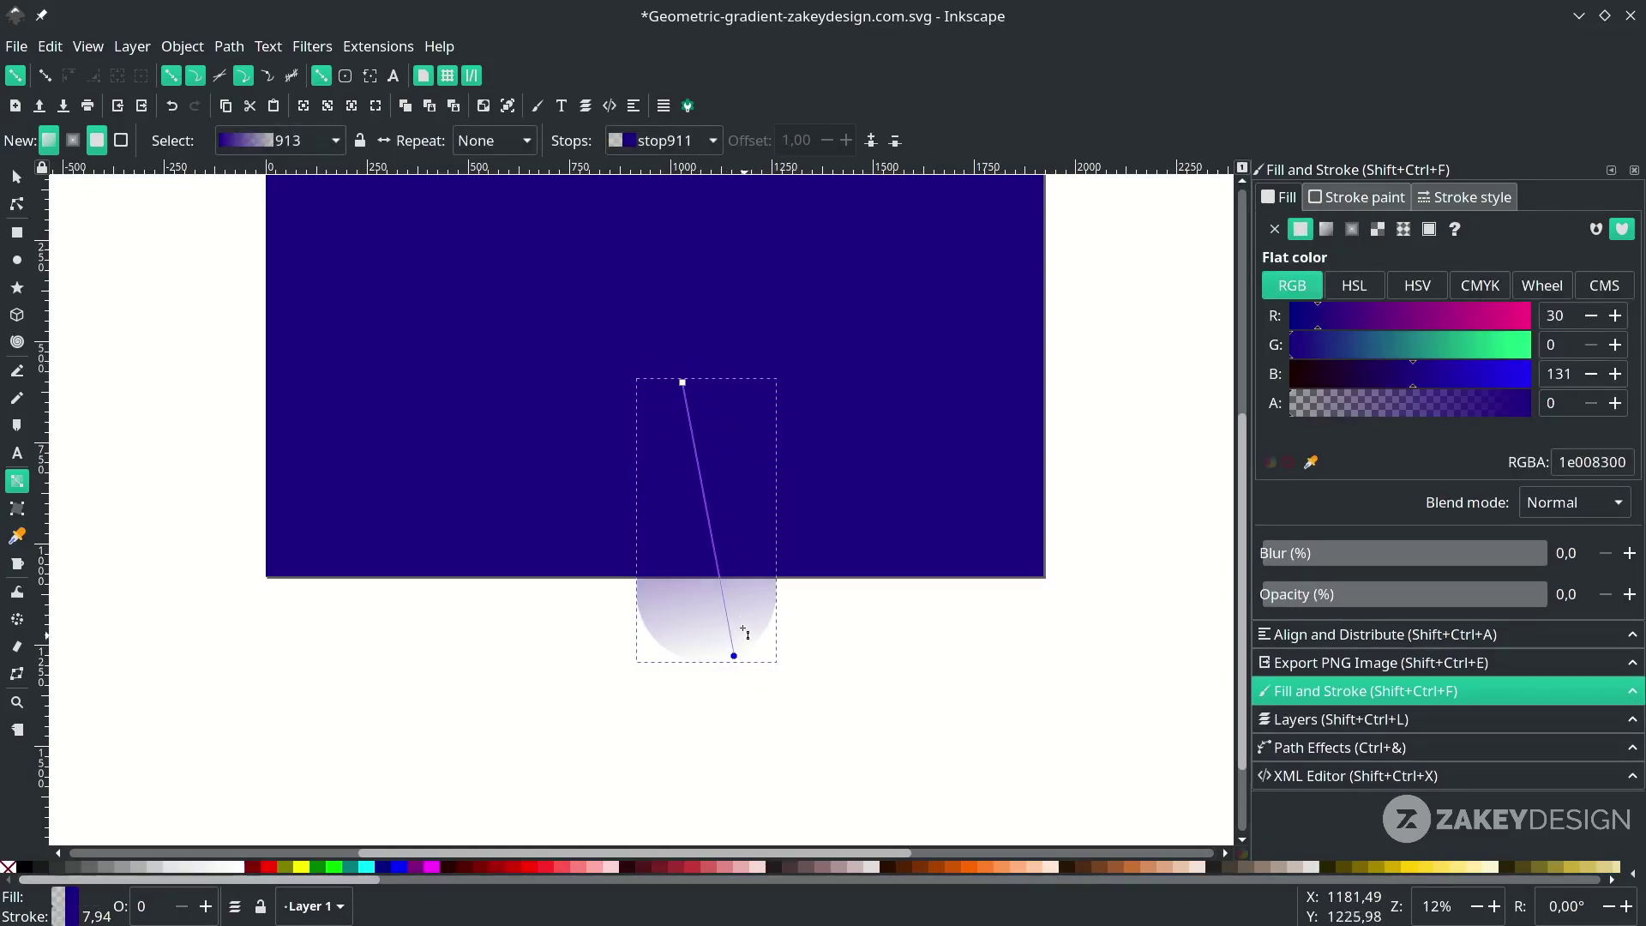
click(682, 383)
scroll(682, 385, down, 1)
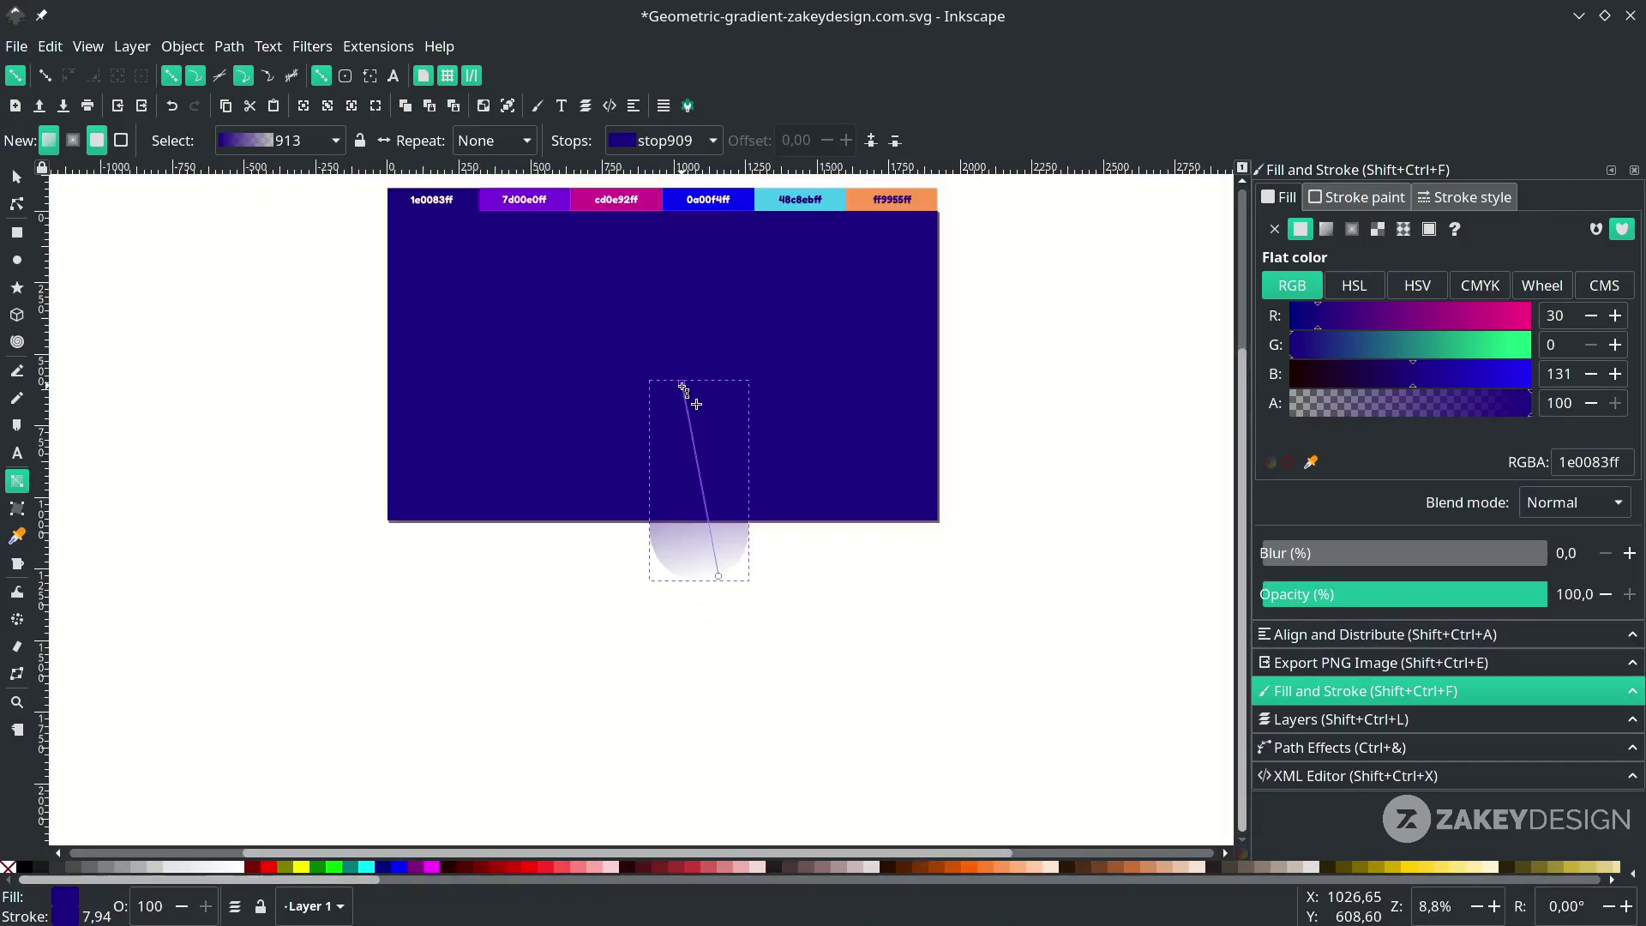
drag(683, 383, 684, 514)
key(d)
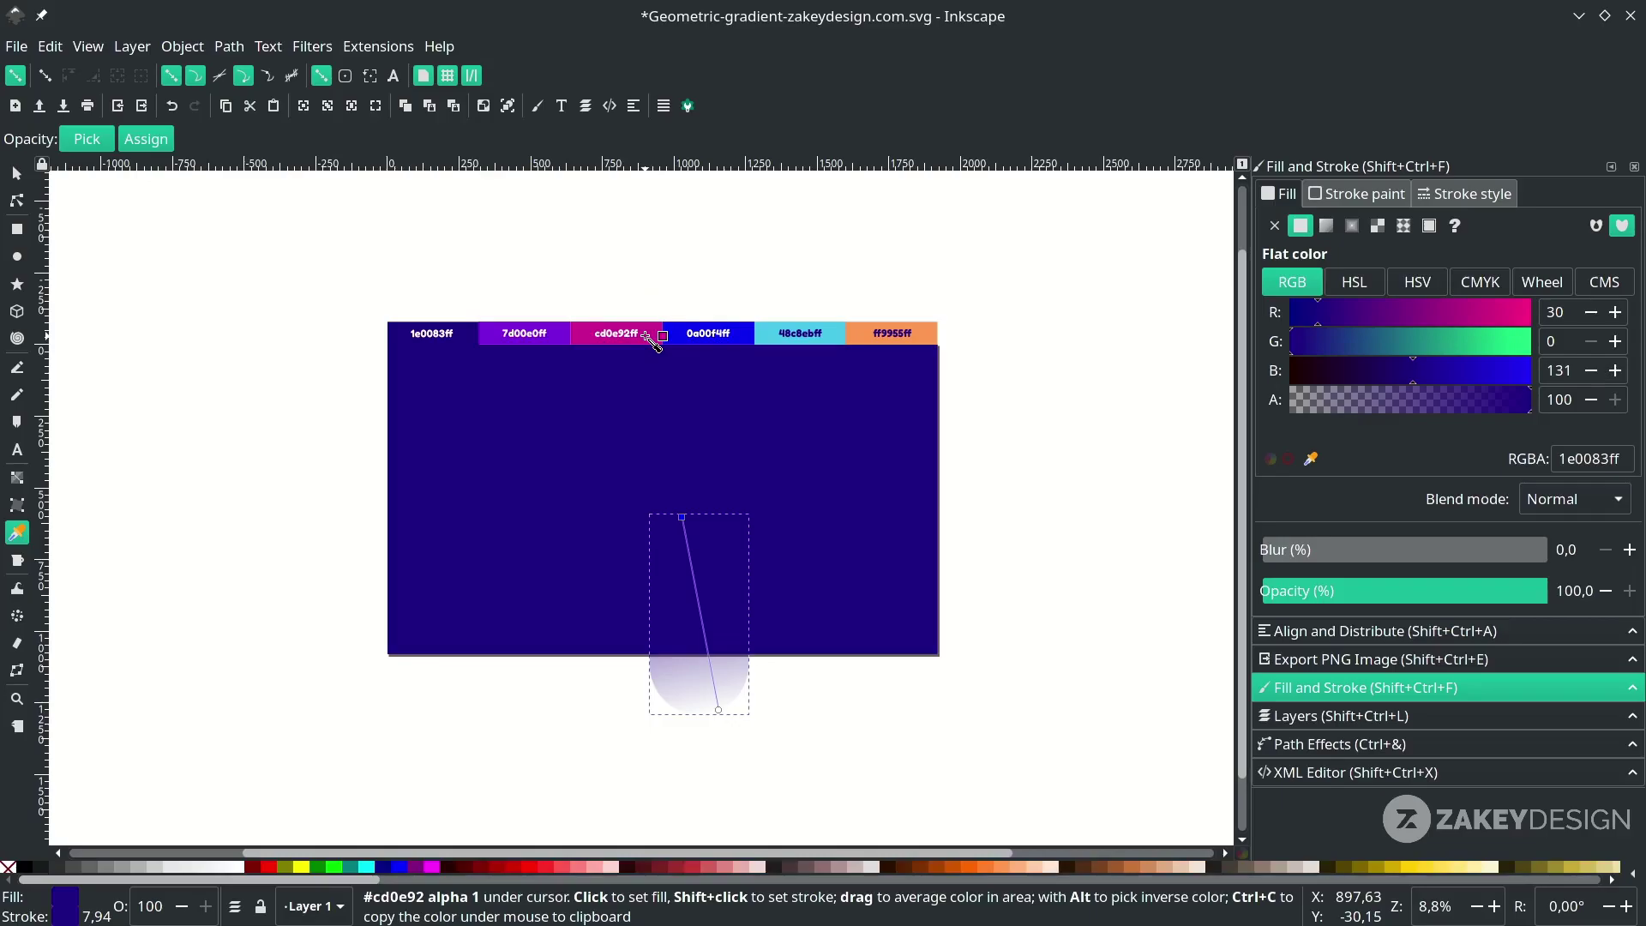
click(650, 337)
Move the gradient's transparent end stop up to just below the page's lower edge and deselect the pill.
scroll(711, 823, up, 2)
scroll(731, 626, up, 3)
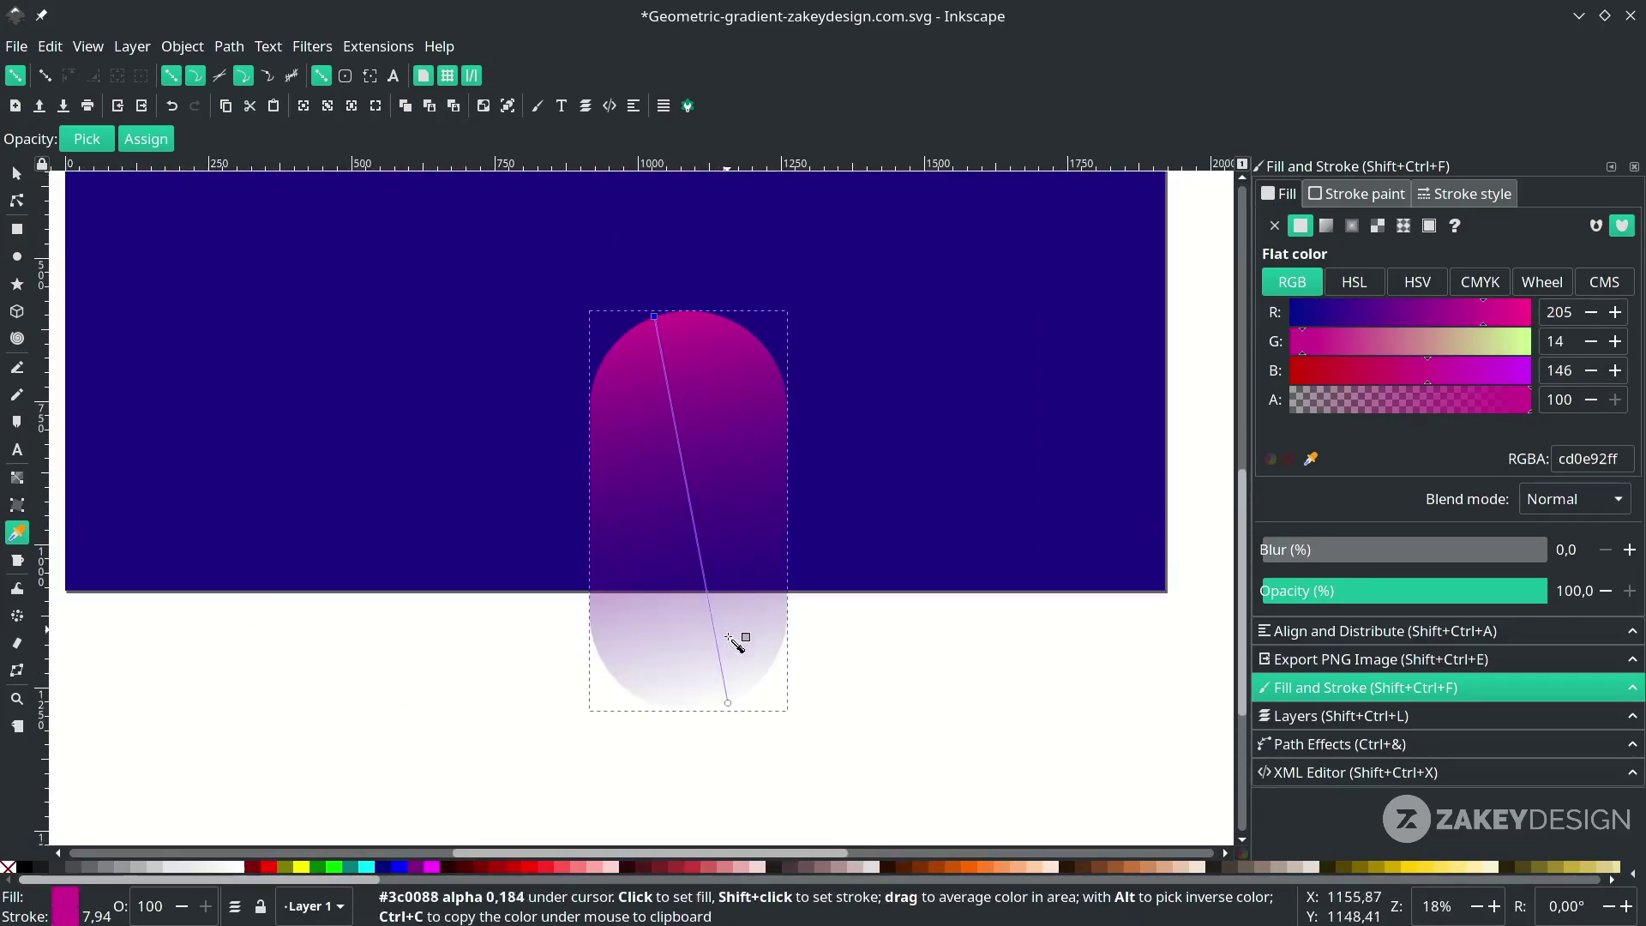
click(730, 704)
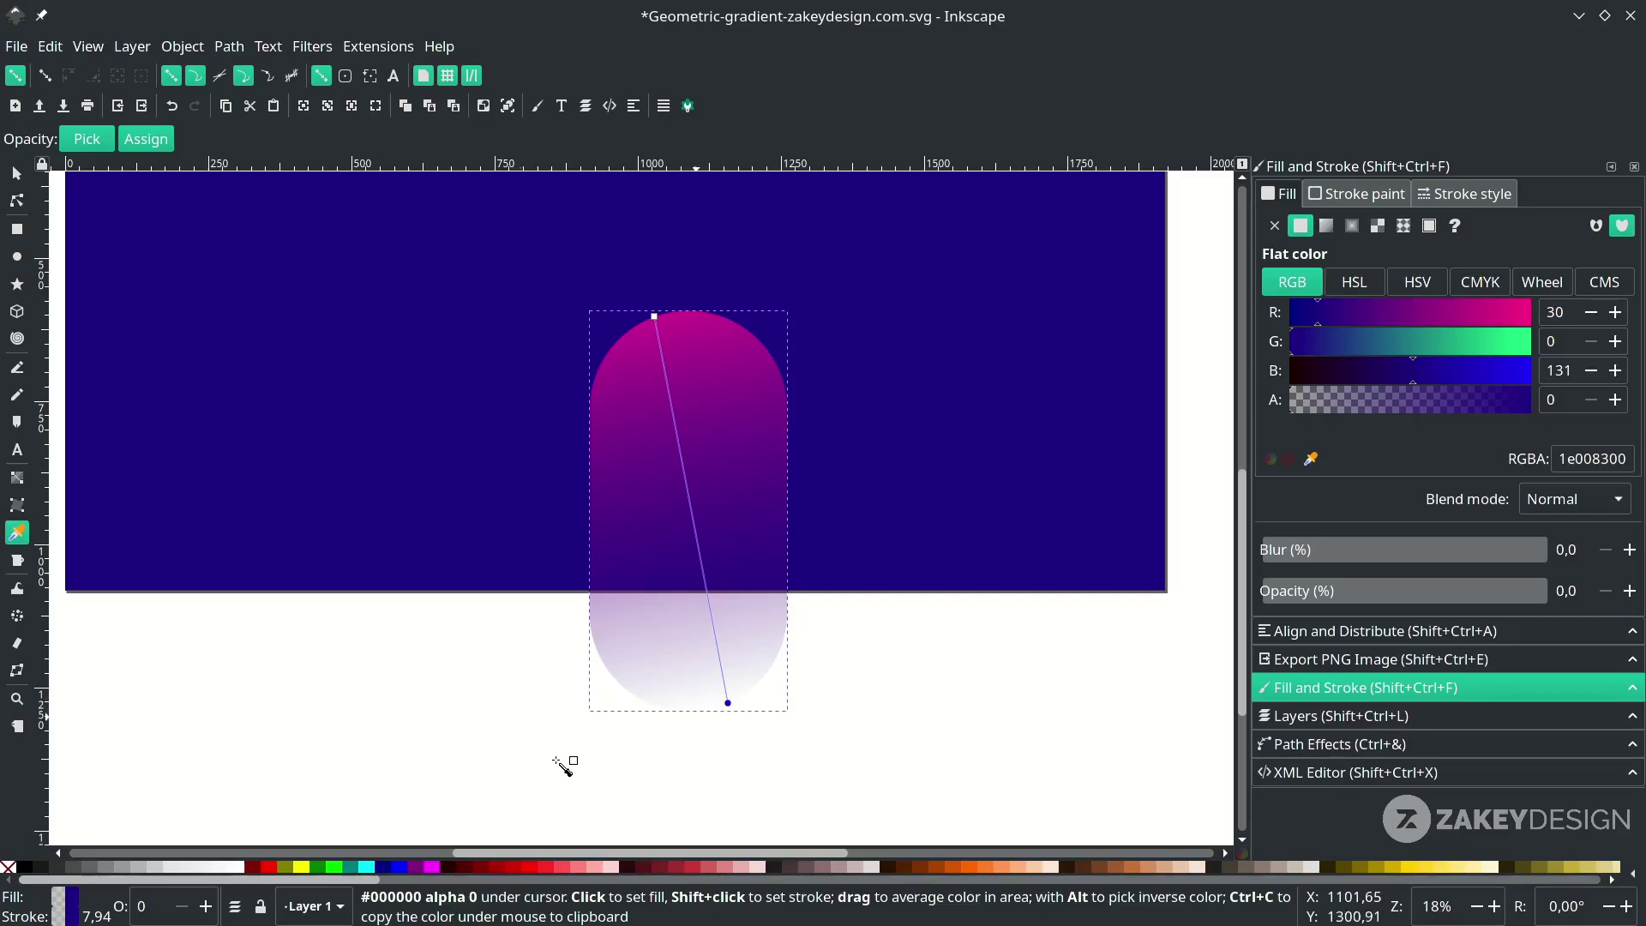
right_click(76, 902)
drag(739, 714, 724, 635)
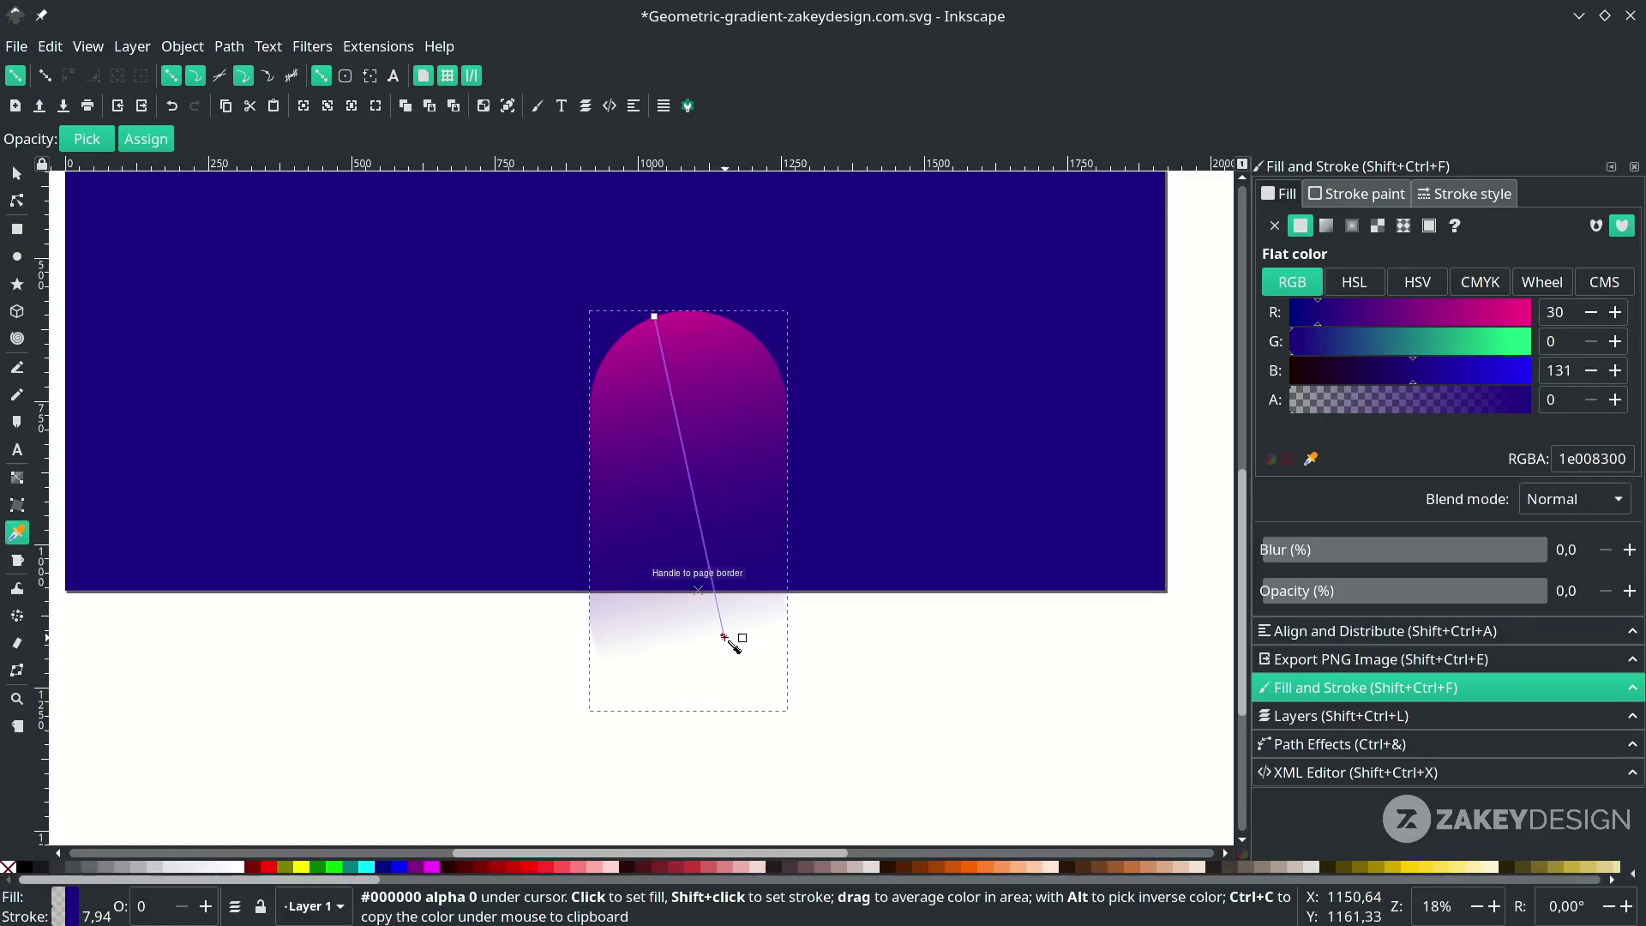
scroll(718, 600, down, 2)
key(s)
key(Escape)
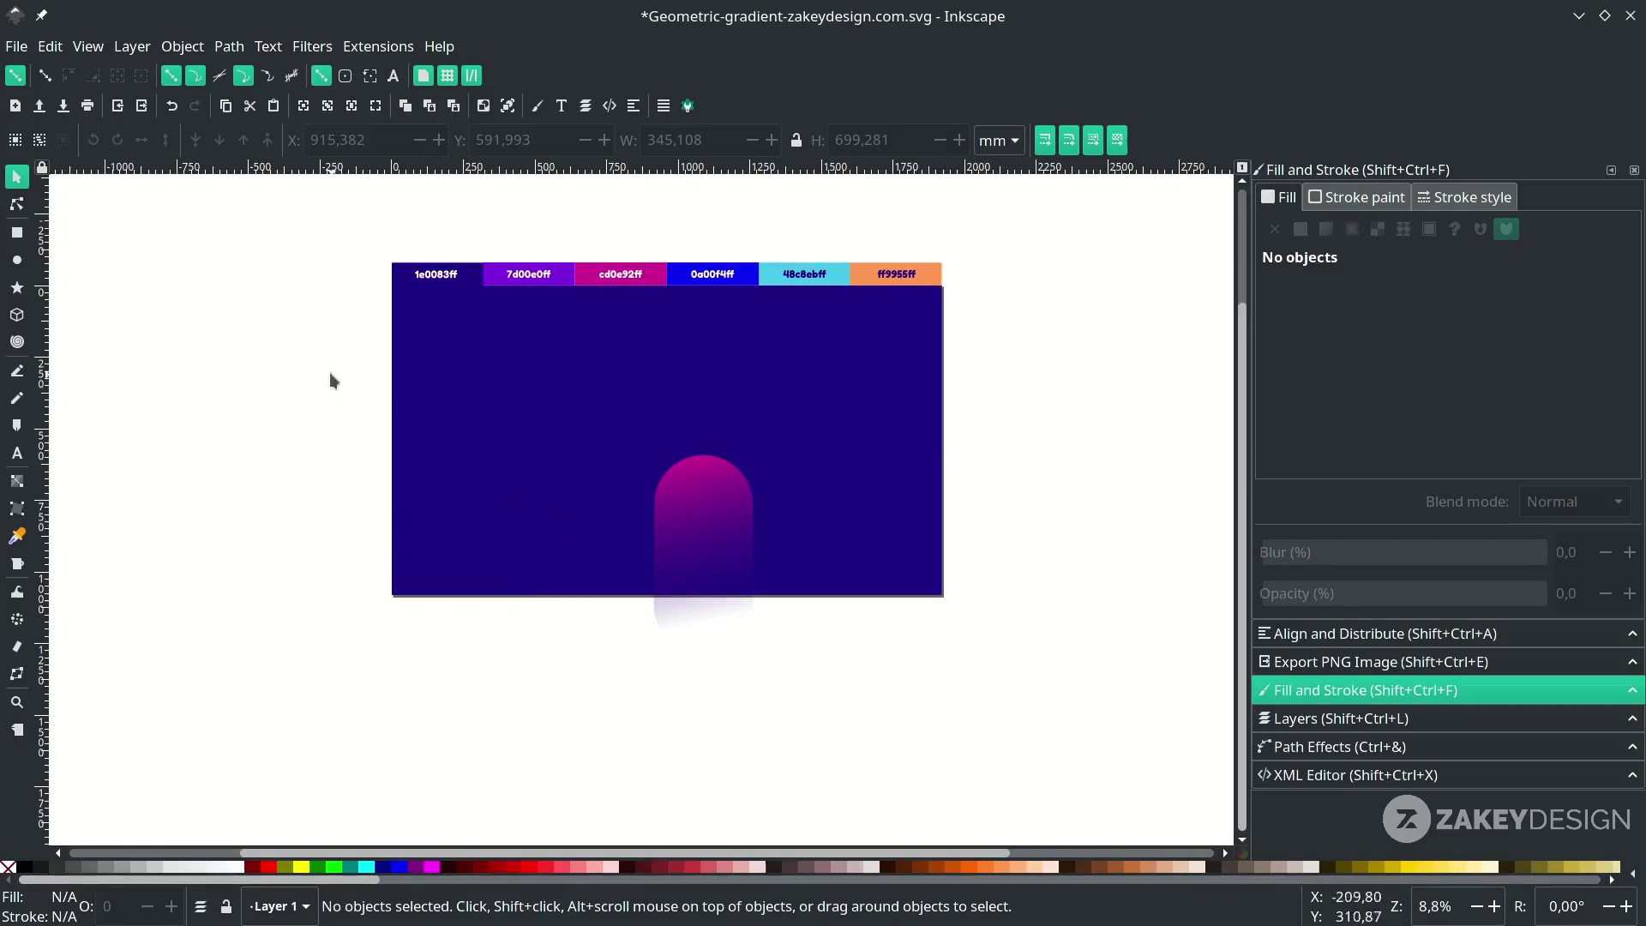
Draw a horizontal rounded rectangle about 893 × 258 mm across the page's left edge and fill it with 0a00f4ff.
key(r)
scroll(390, 476, up, 1)
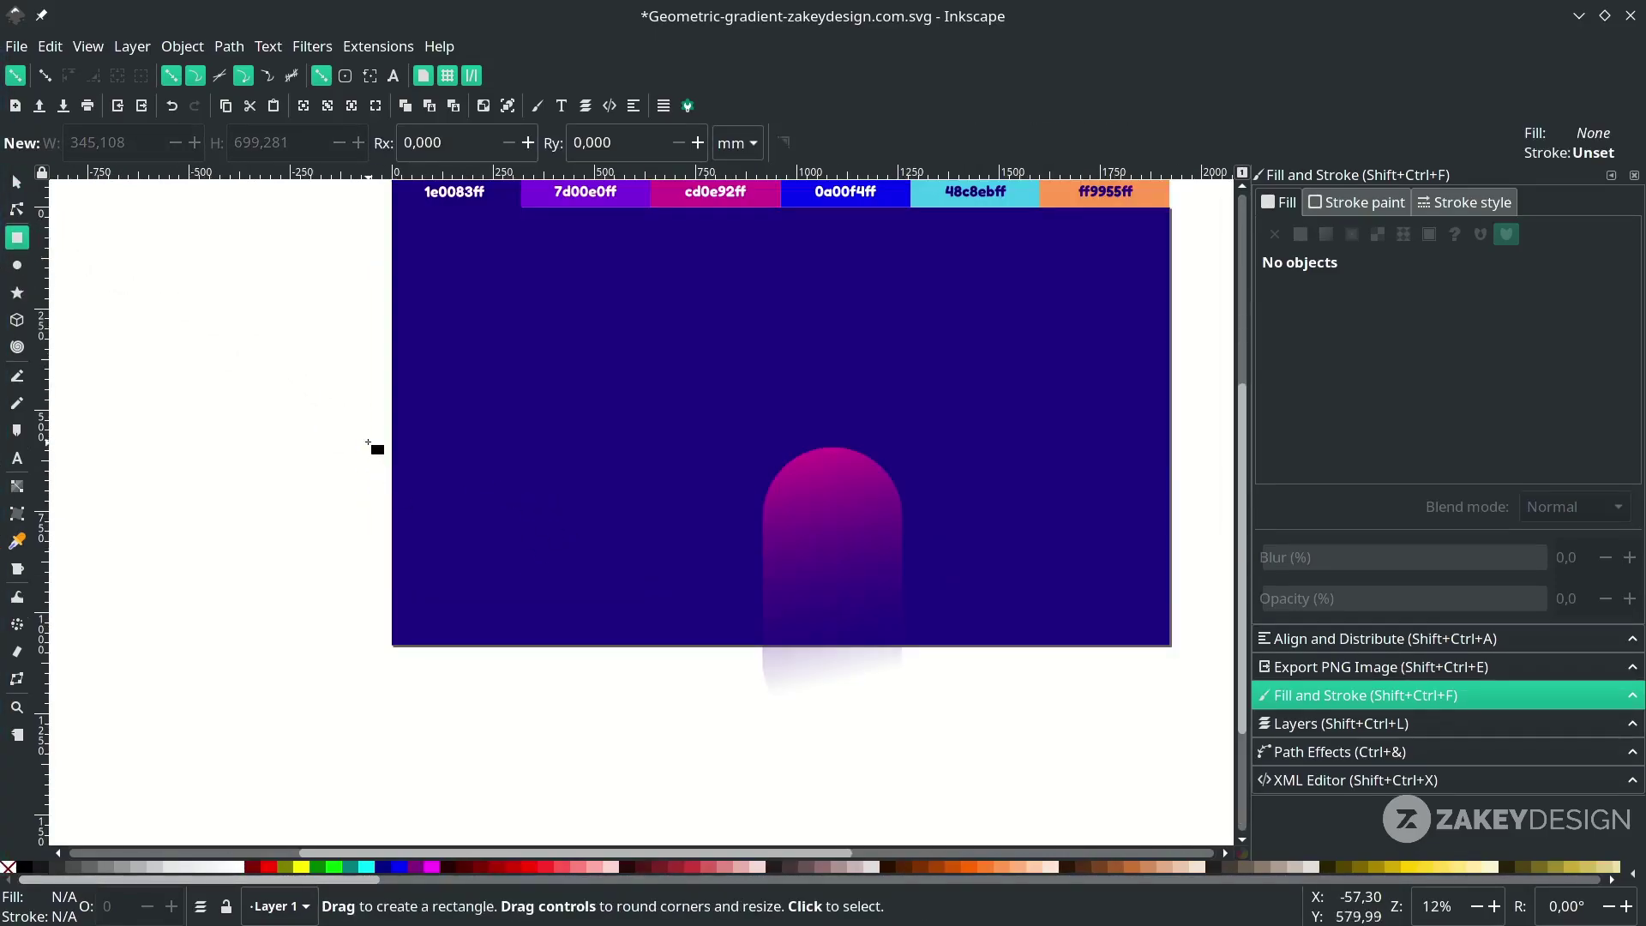
drag(343, 445, 665, 558)
scroll(573, 515, up, 1)
scroll(592, 549, down, 1)
scroll(647, 557, up, 1)
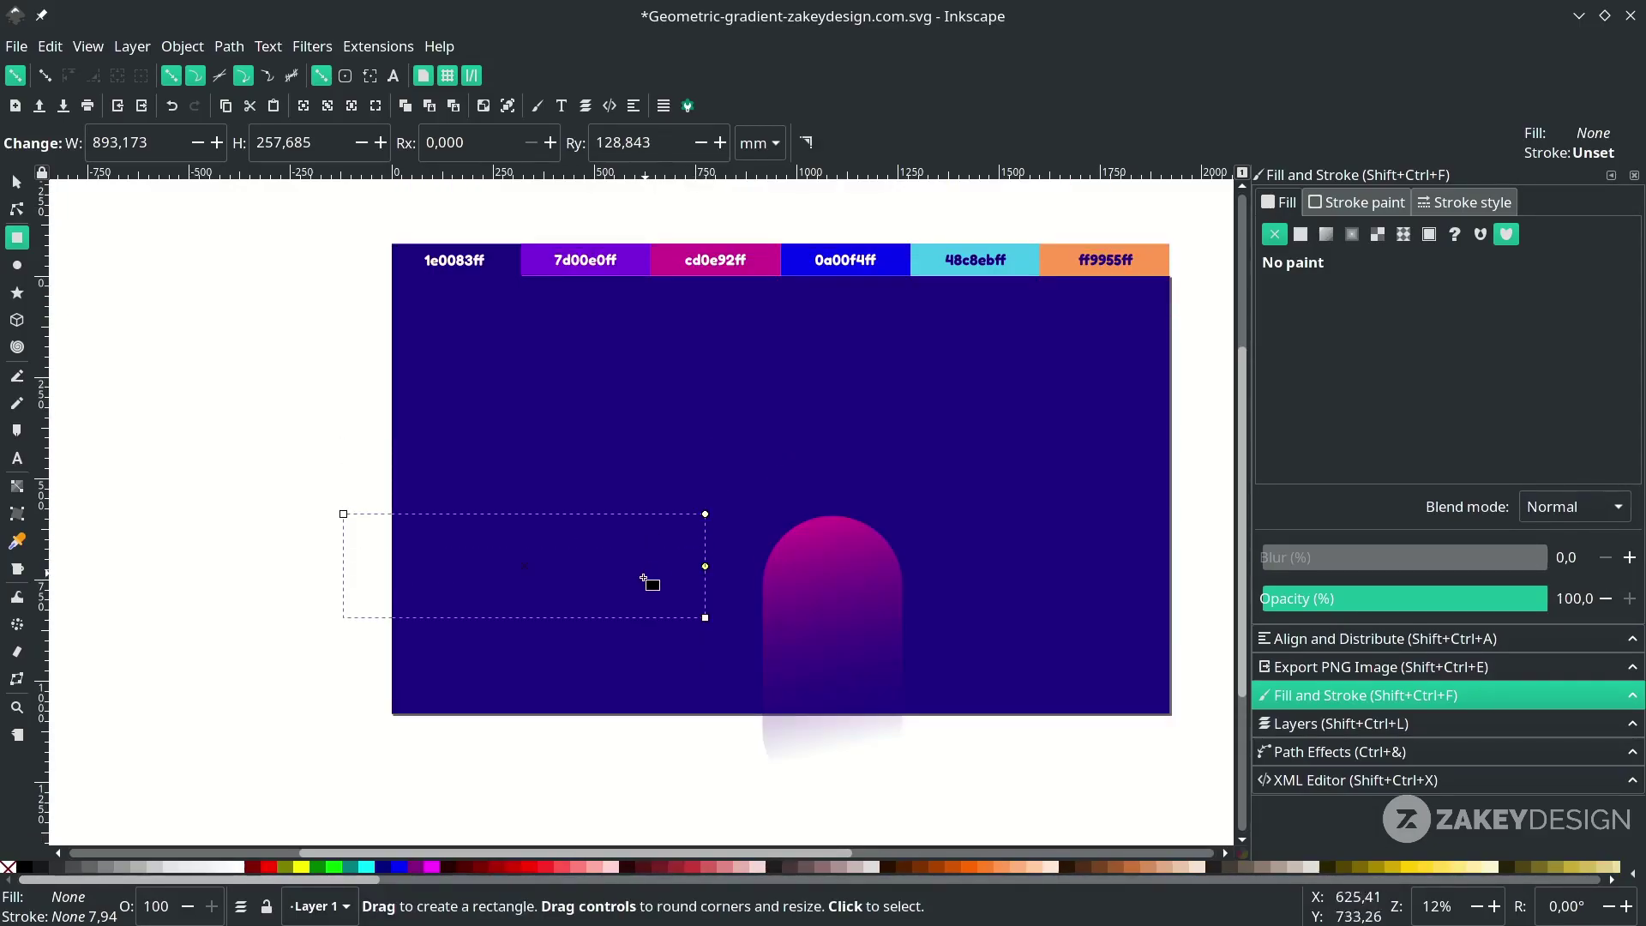
key(d)
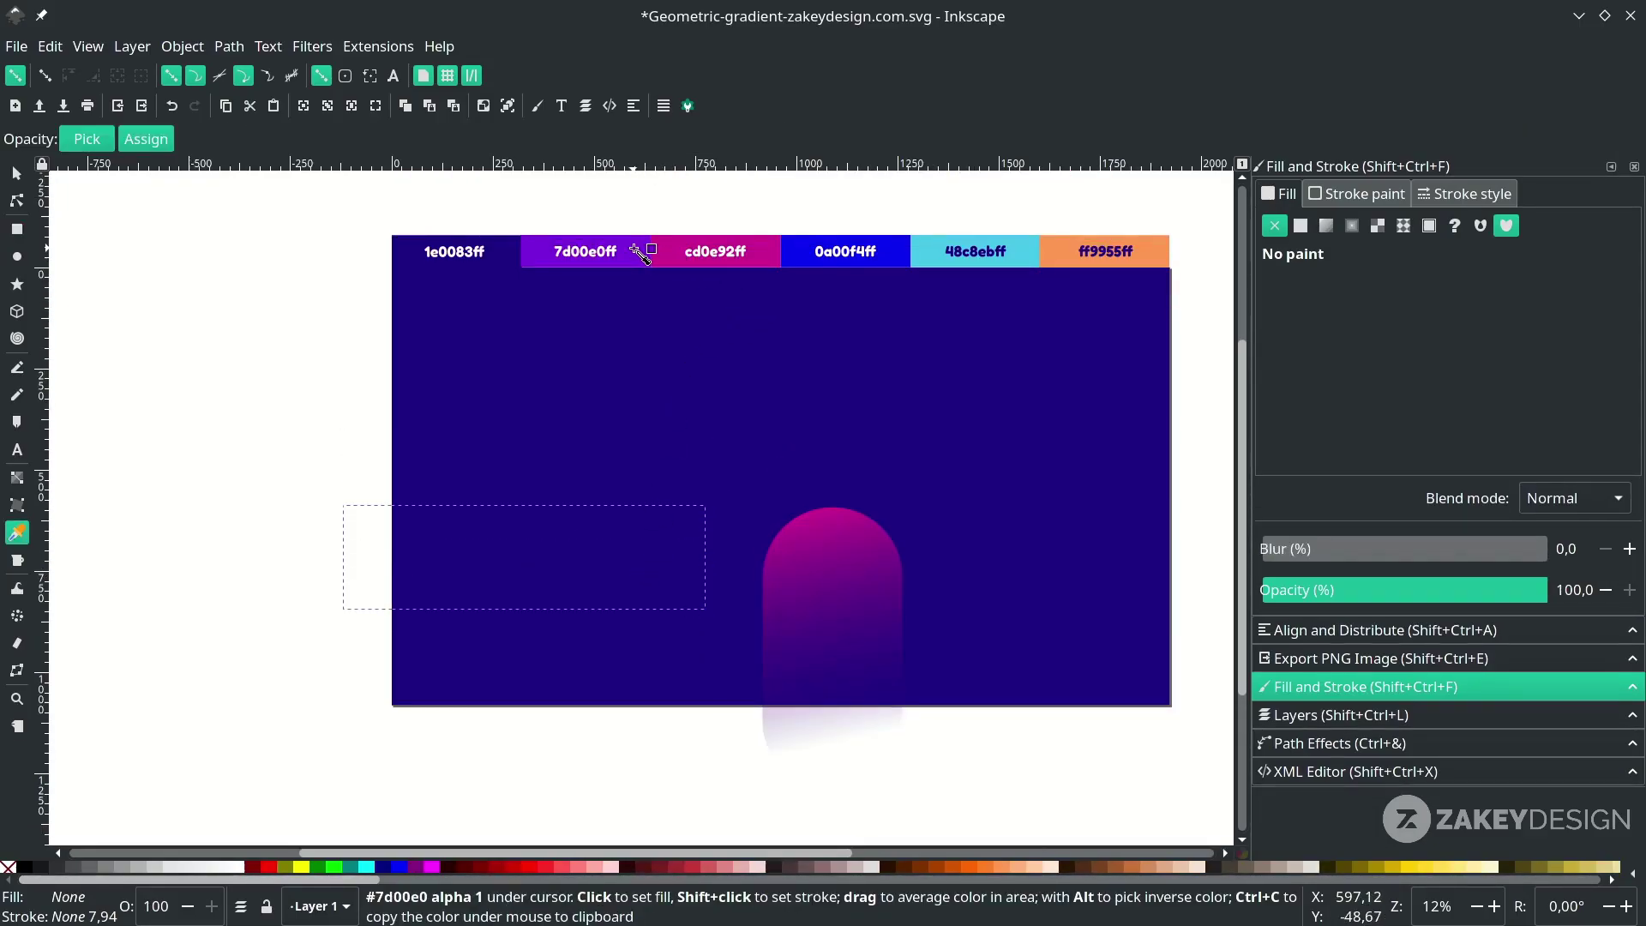
click(845, 251)
Apply a linear gradient to the blue pill, solid at its right end and fading to transparent at its left end.
key(g)
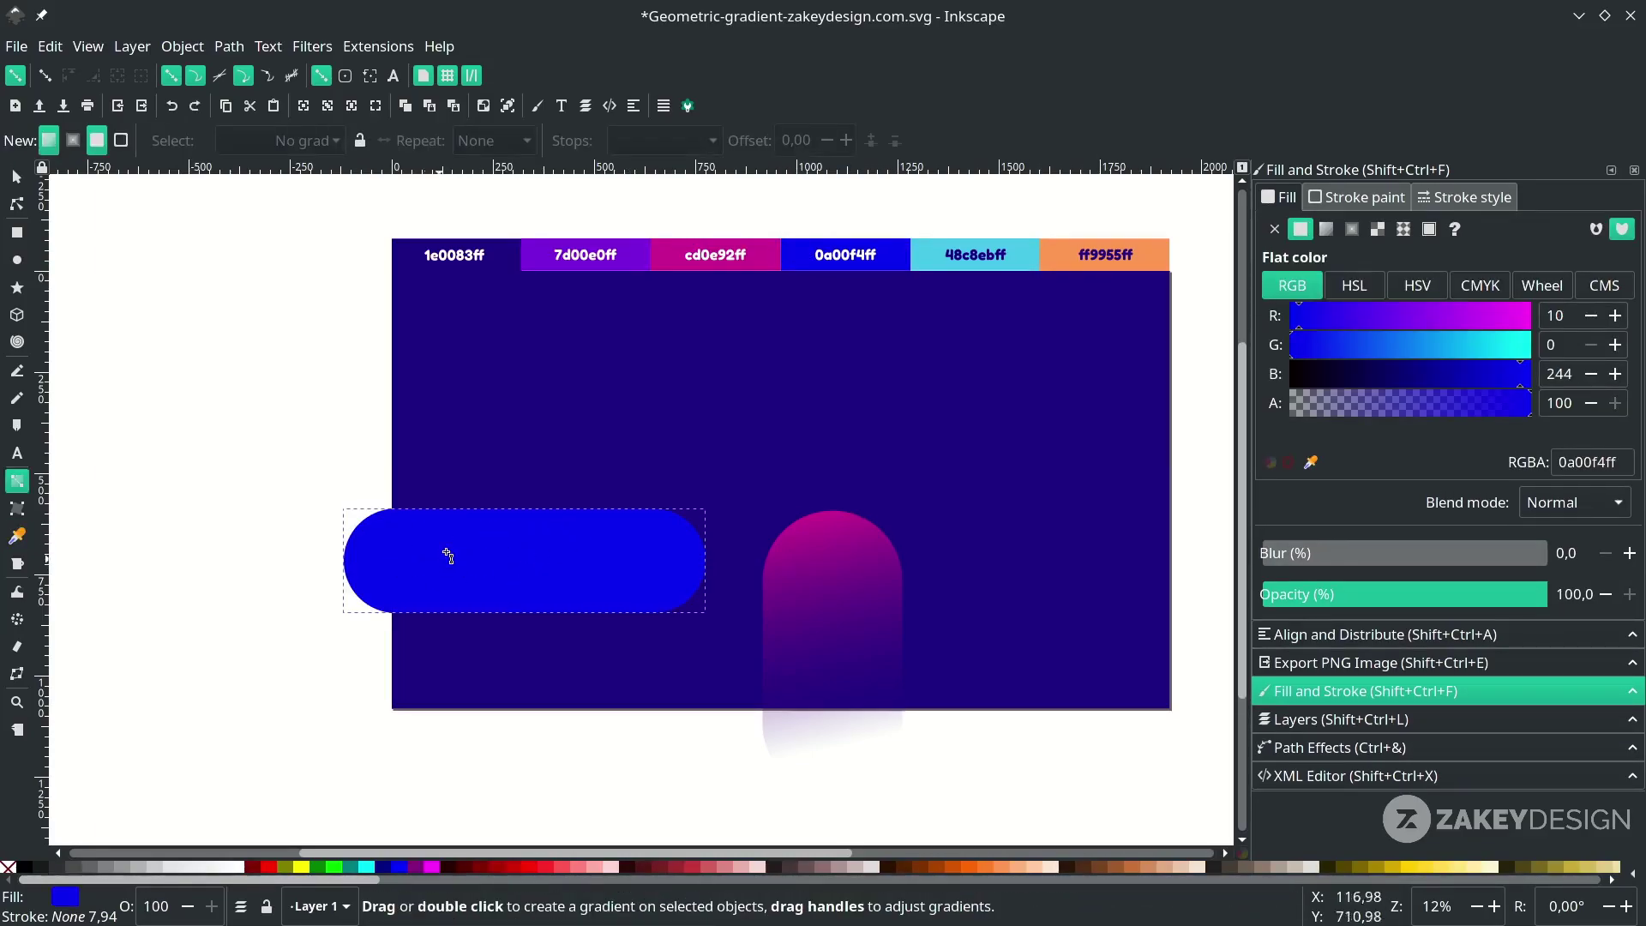
mouse_move(313, 575)
mouse_down()
mouse_move(740, 546)
mouse_move(386, 558)
mouse_move(326, 584)
mouse_move(654, 566)
mouse_move(727, 546)
mouse_up()
drag(394, 546, 343, 558)
drag(727, 545, 705, 544)
Scale the blue pill up to about 1080 × 312 mm, move it further up the page, and deselect it.
click(17, 176)
click(357, 482)
click(533, 573)
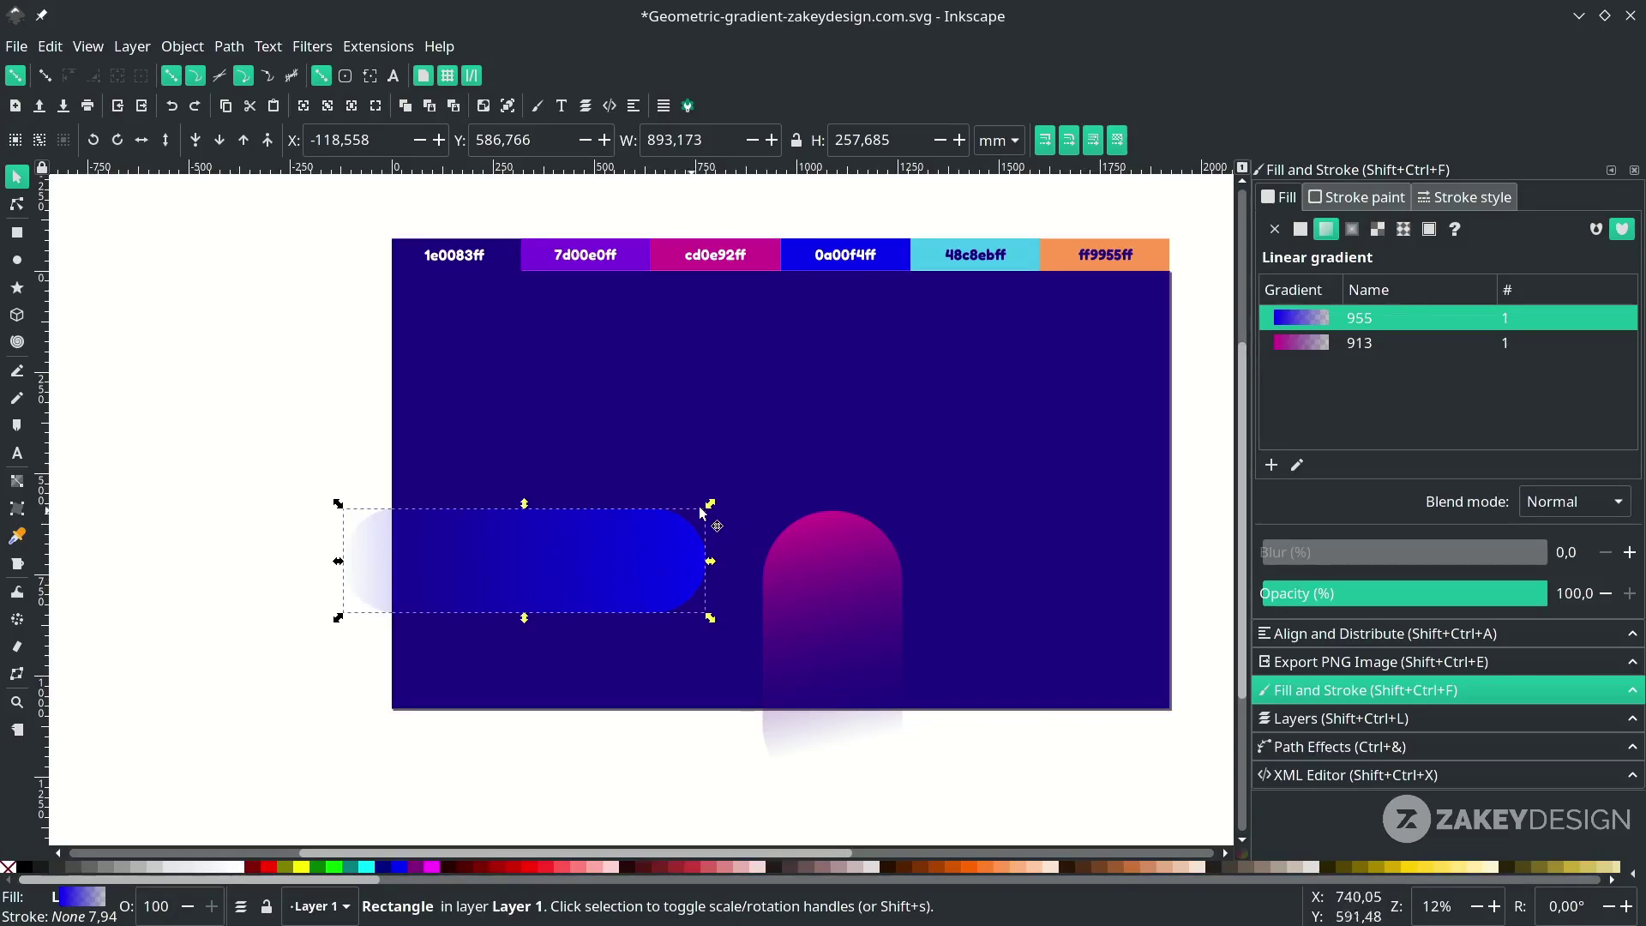
drag(709, 506, 748, 481)
drag(634, 607, 626, 536)
scroll(626, 536, right, 2)
scroll(626, 536, down, 1)
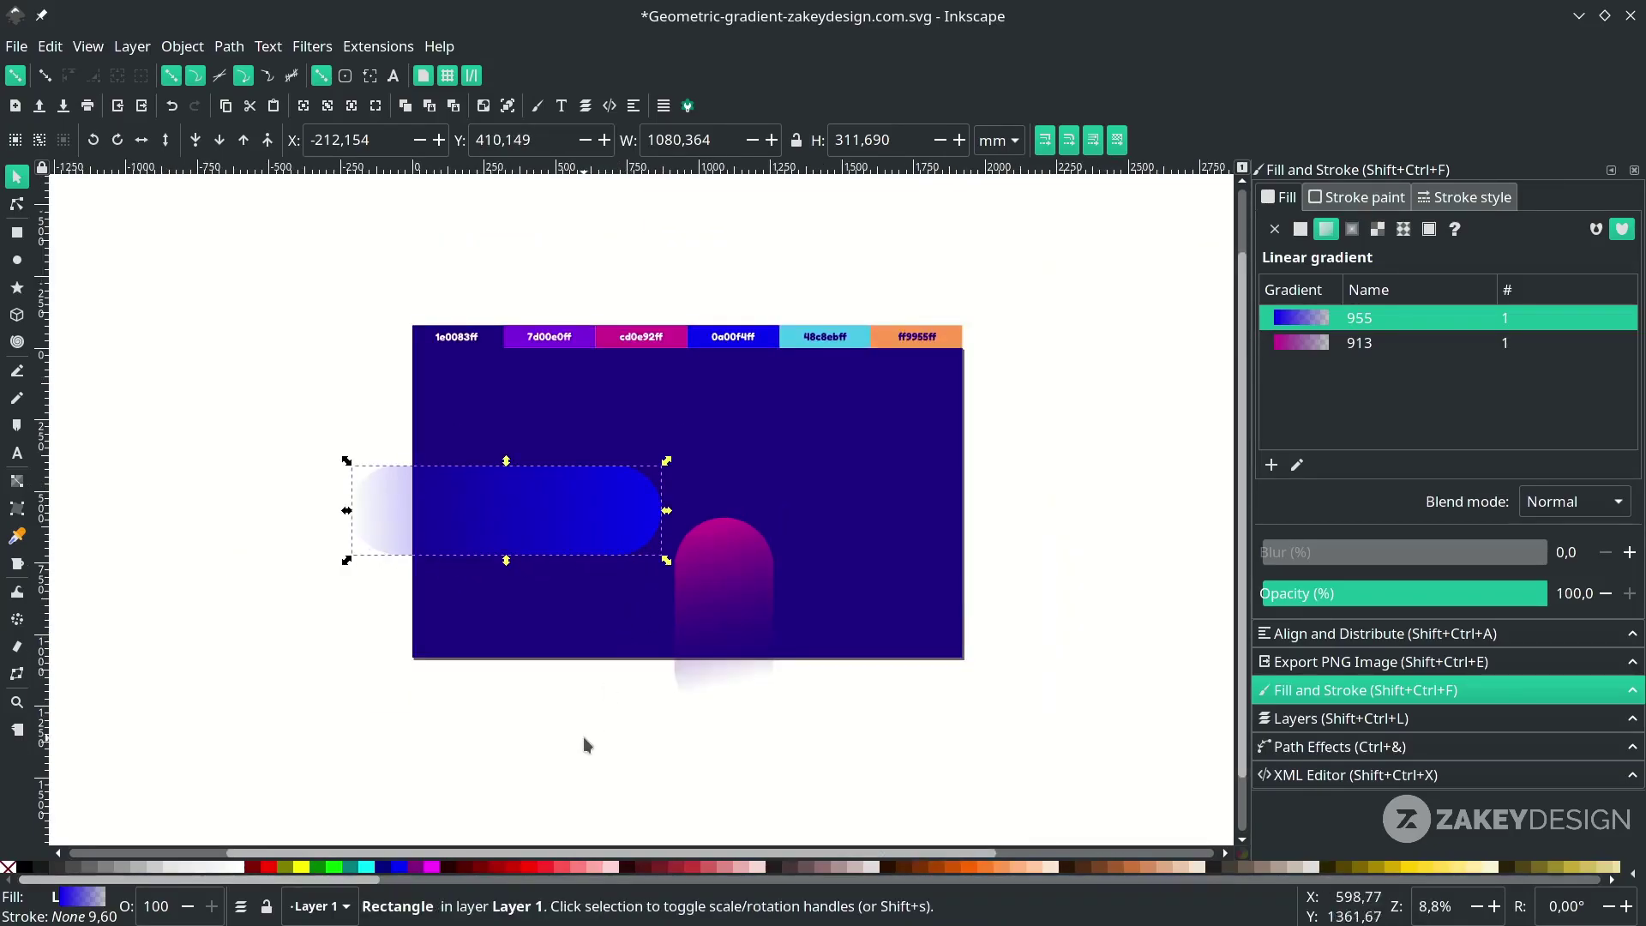
scroll(583, 737, down, 1)
click(573, 681)
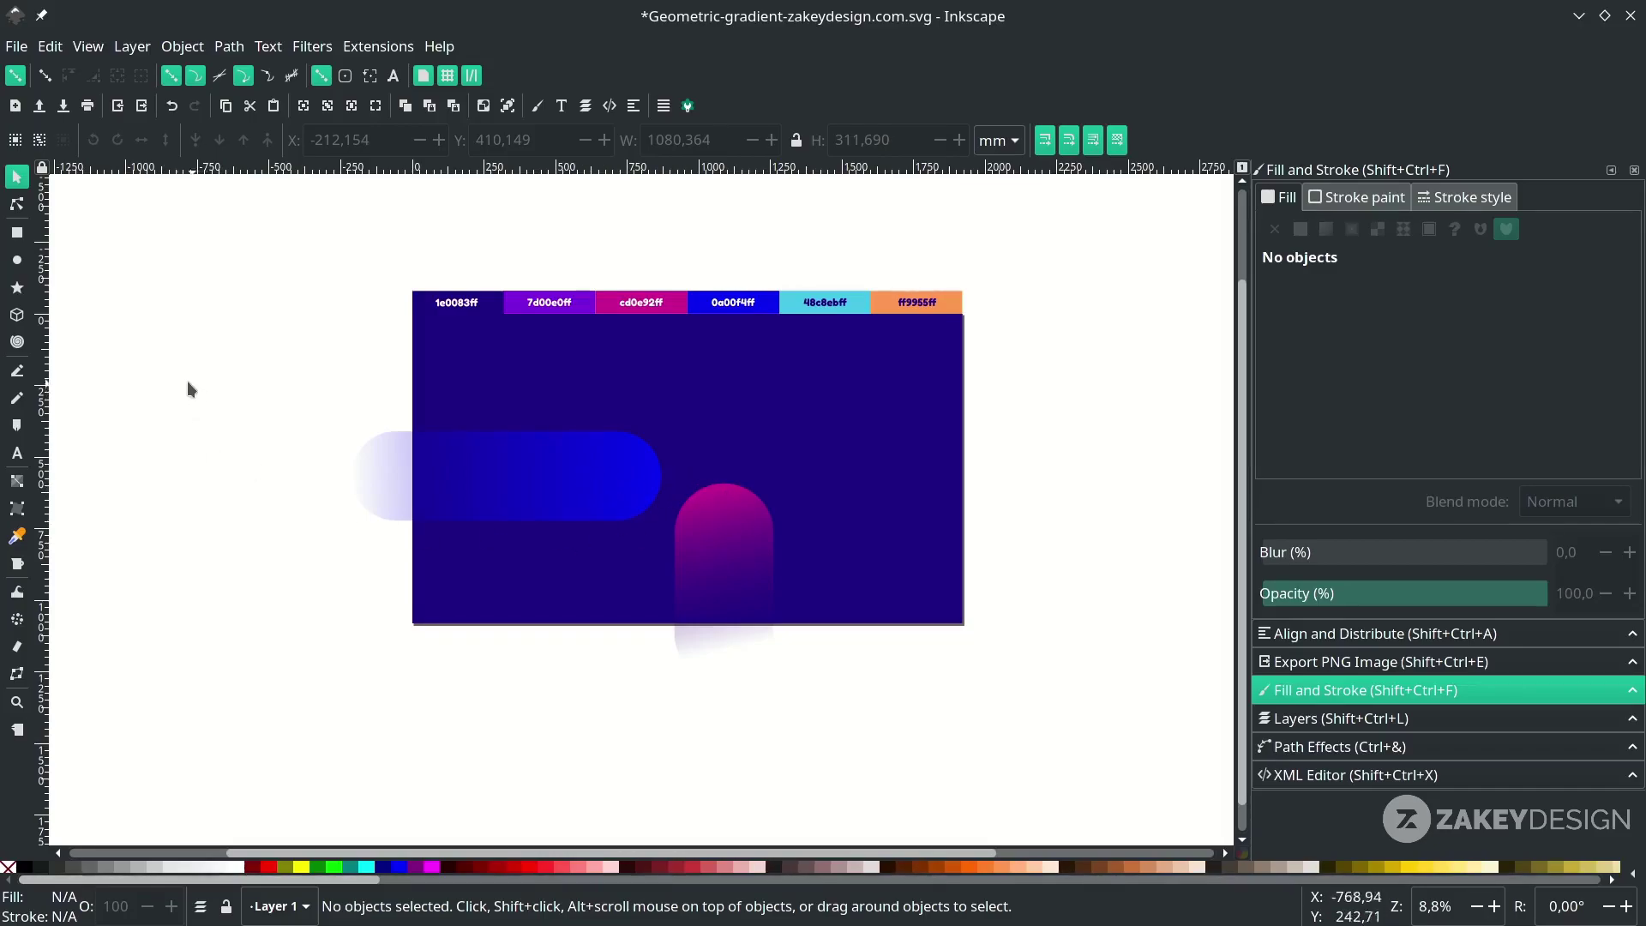
Draw a small vertical rounded rectangle over the page's lower-right corner and fill it with ff9955ff.
click(17, 232)
drag(916, 550, 989, 669)
scroll(991, 633, up, 1)
click(17, 180)
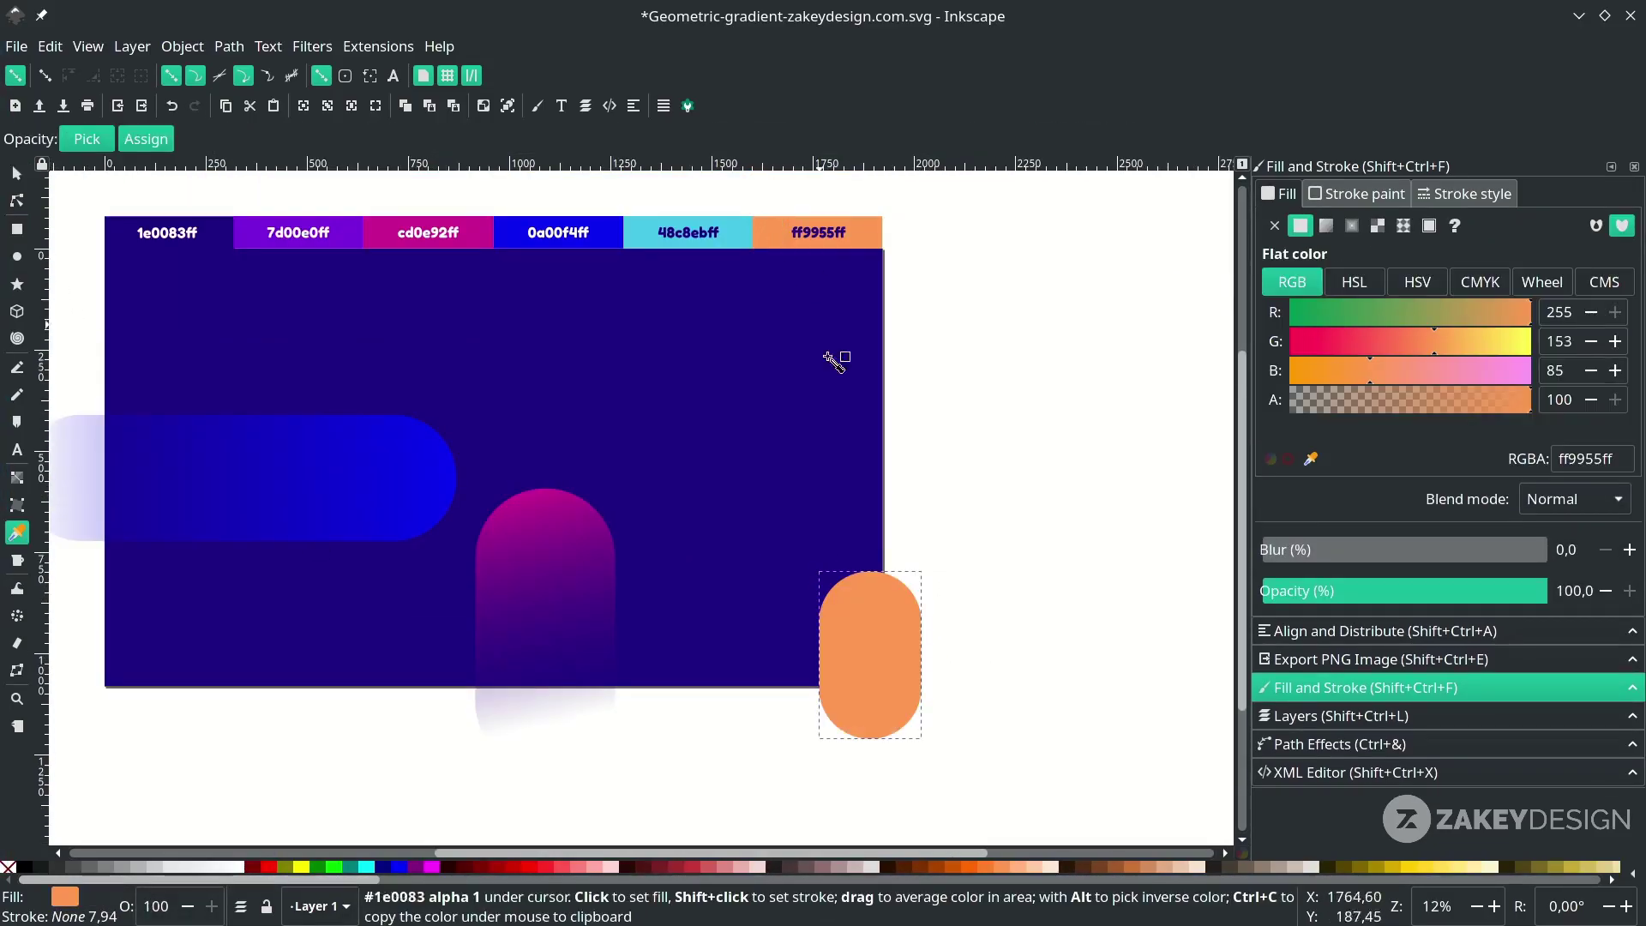
Apply a linear gradient to the small corner pill, going from ff9955ff at the top to transparent at the bottom.
key(ctrl+z)
click(834, 585)
click(879, 229)
drag(906, 730, 882, 686)
click(834, 584)
click(883, 686)
right_click(69, 900)
click(882, 686)
Draw a horizontal pill across the upper part of the page's right edge and fill it with 48c8ebff.
click(16, 173)
click(71, 273)
key(r)
key(d)
mouse_move(974, 404)
mouse_down()
mouse_move(676, 333)
mouse_move(973, 368)
mouse_up()
click(687, 236)
Apply a linear gradient to the cyan pill, going from 48c8ebff at the left to transparent at the right, and deselect it.
key(g)
drag(651, 380, 678, 370)
key(d)
click(744, 241)
drag(974, 368, 907, 369)
key(s)
click(942, 418)
drag(738, 696, 885, 734)
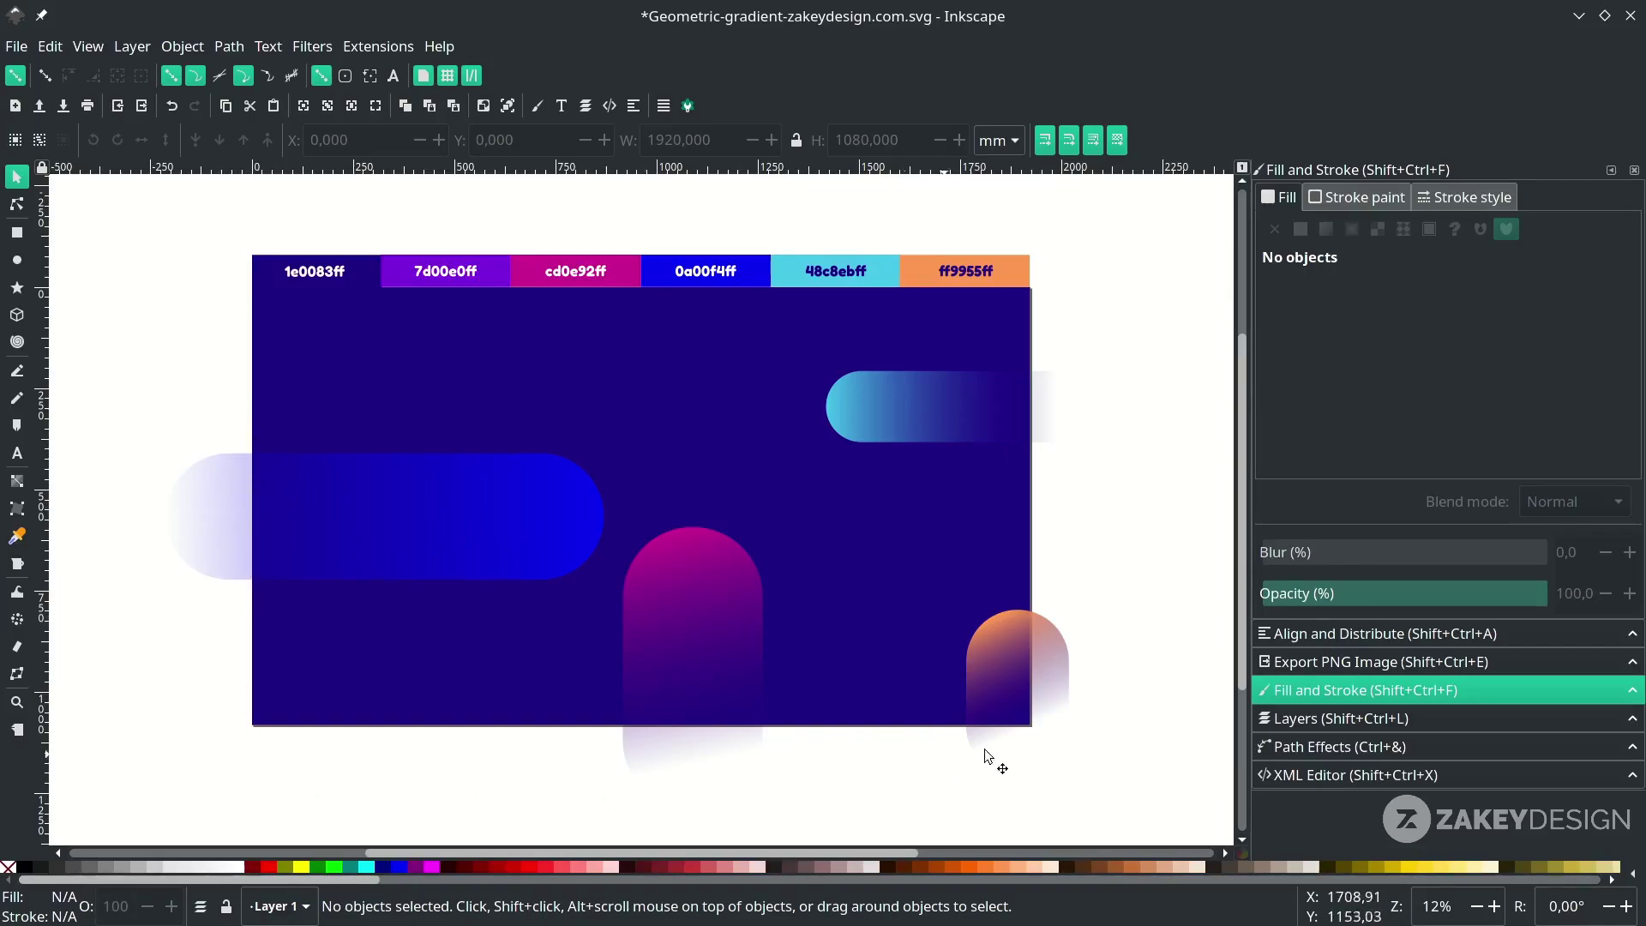
Duplicate the dark blue background rectangle and raise the copy to the top.
click(734, 425)
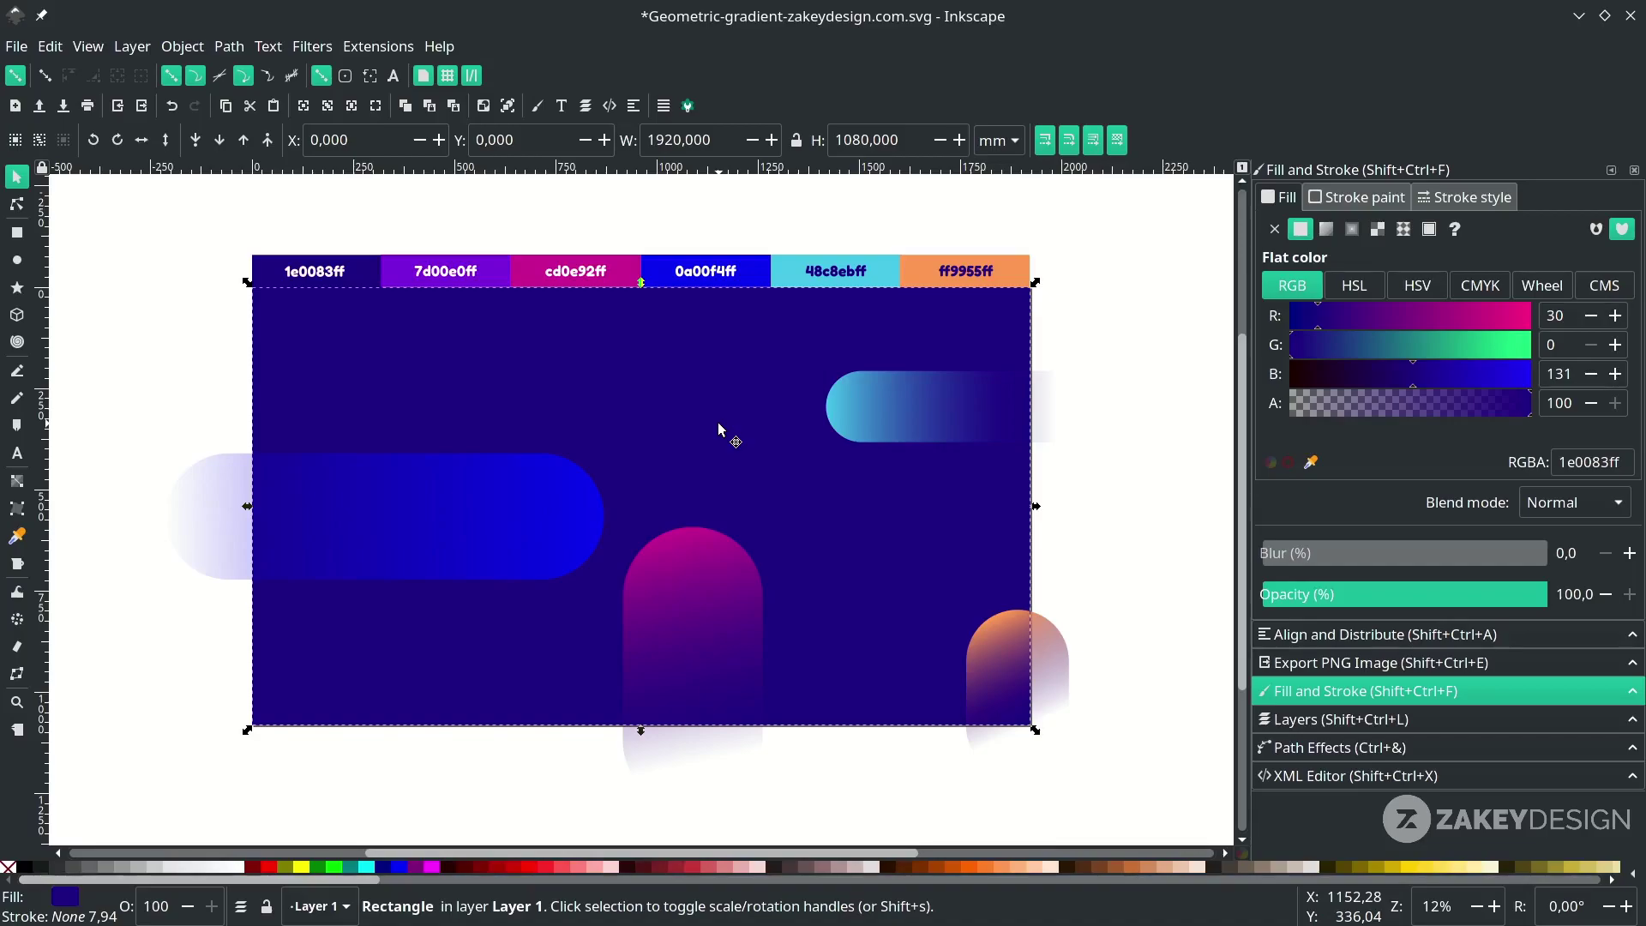
key(ctrl)
key(Home)
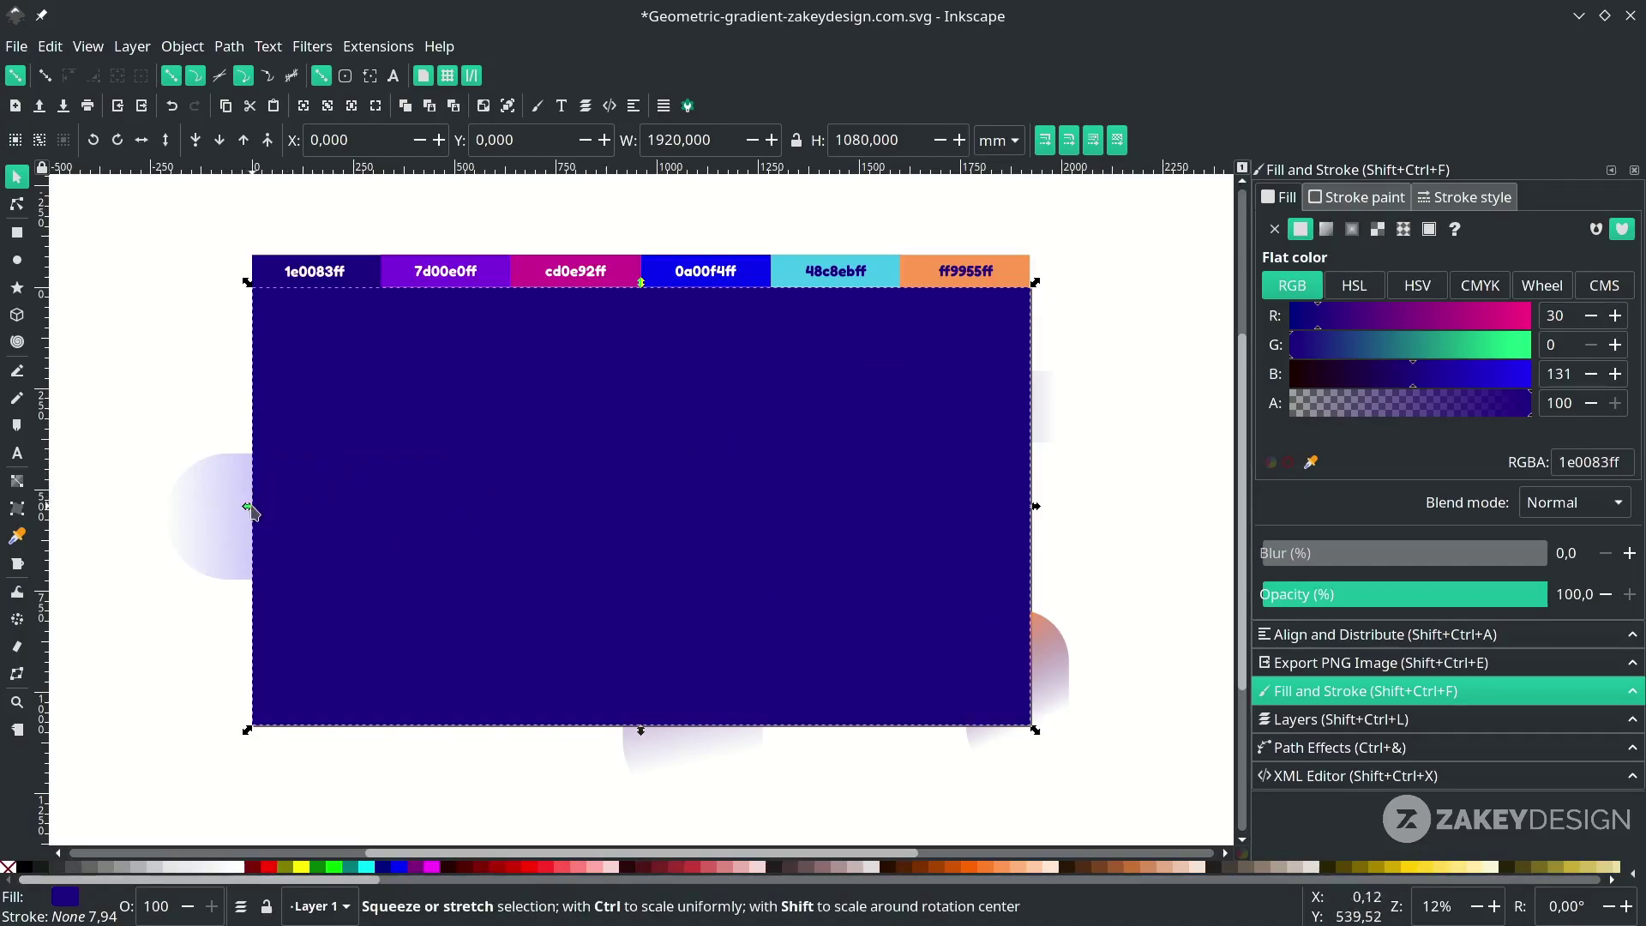
Intersect the background copy with the blue pill to trim the pill at the page's left edge, and deselect it.
shift+click(221, 522)
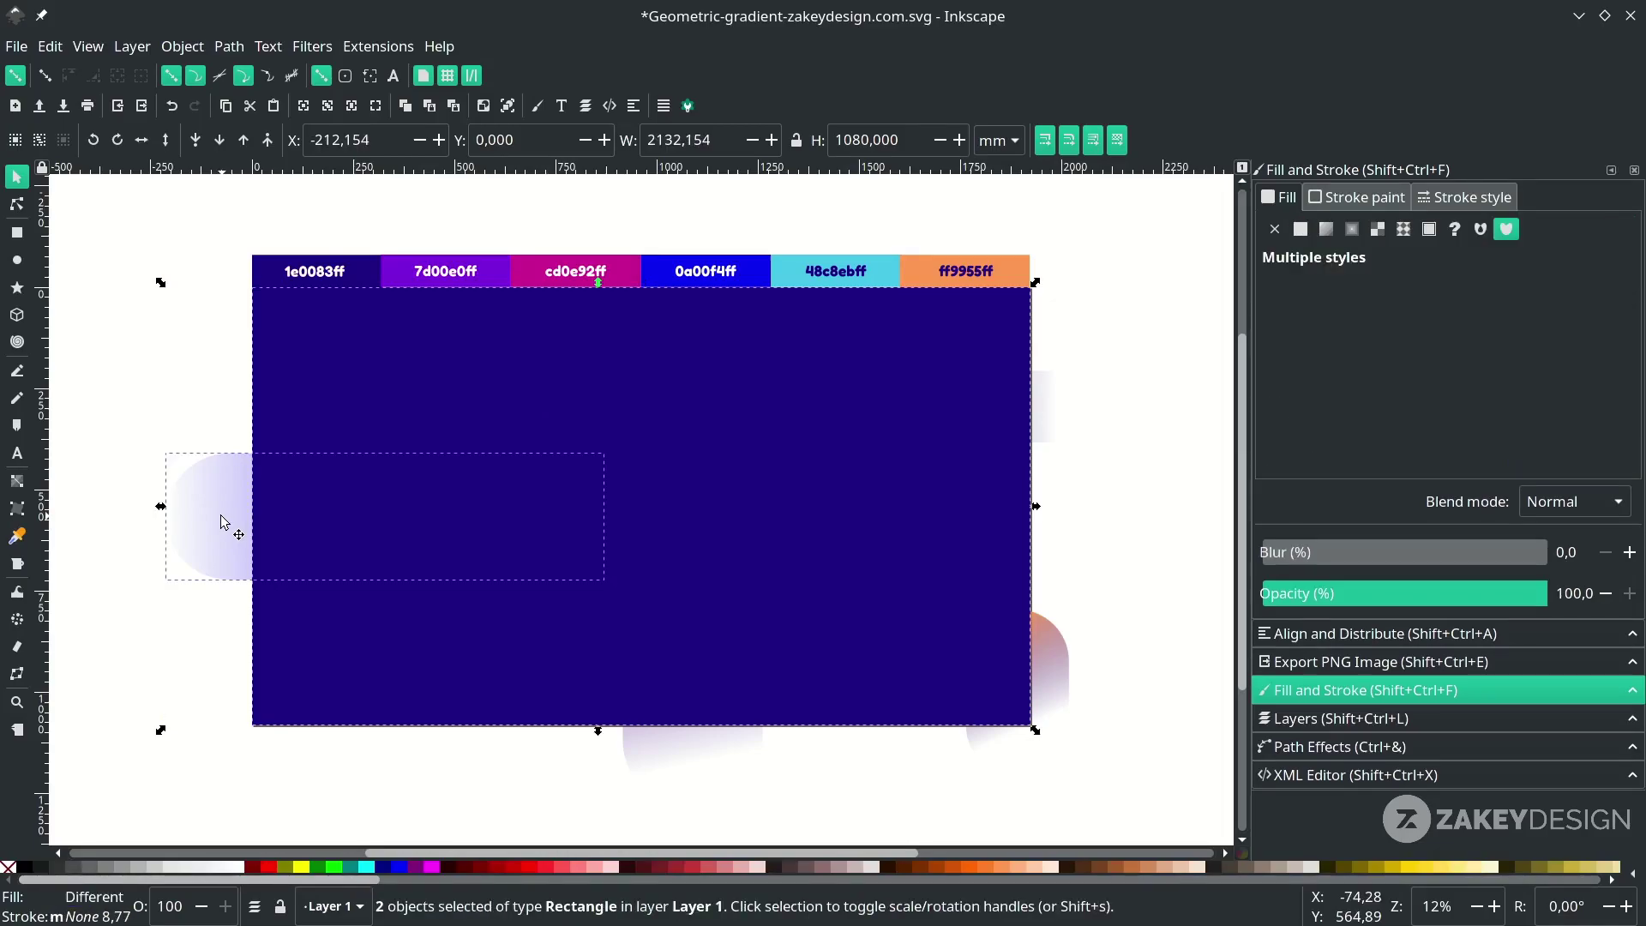
click(229, 46)
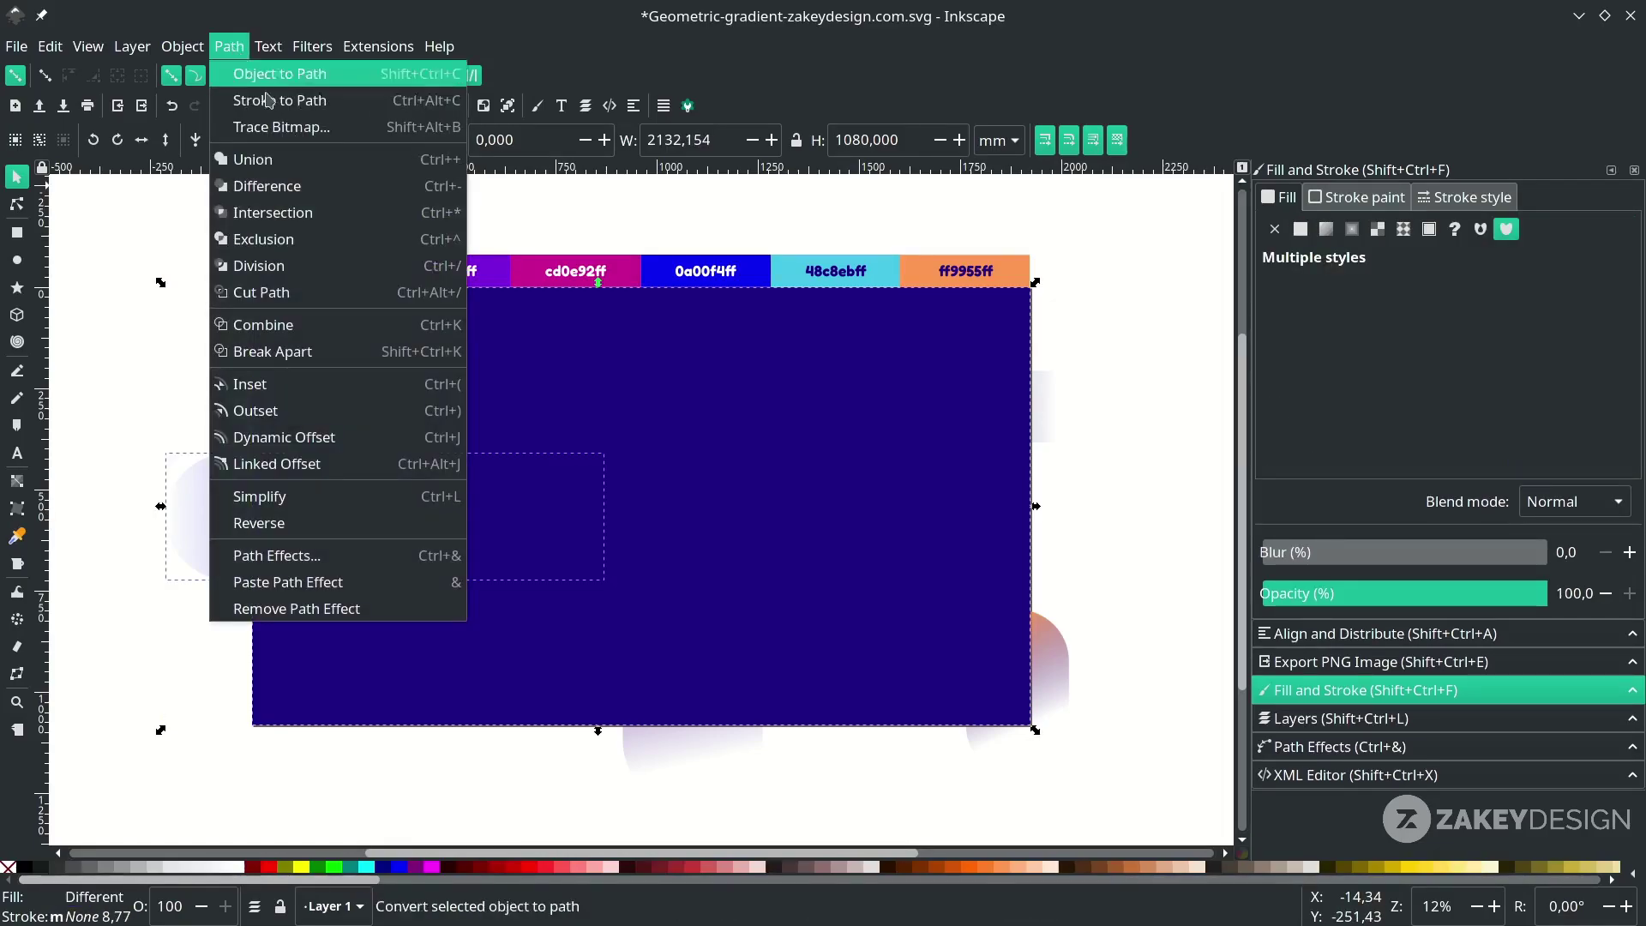
click(317, 214)
click(209, 511)
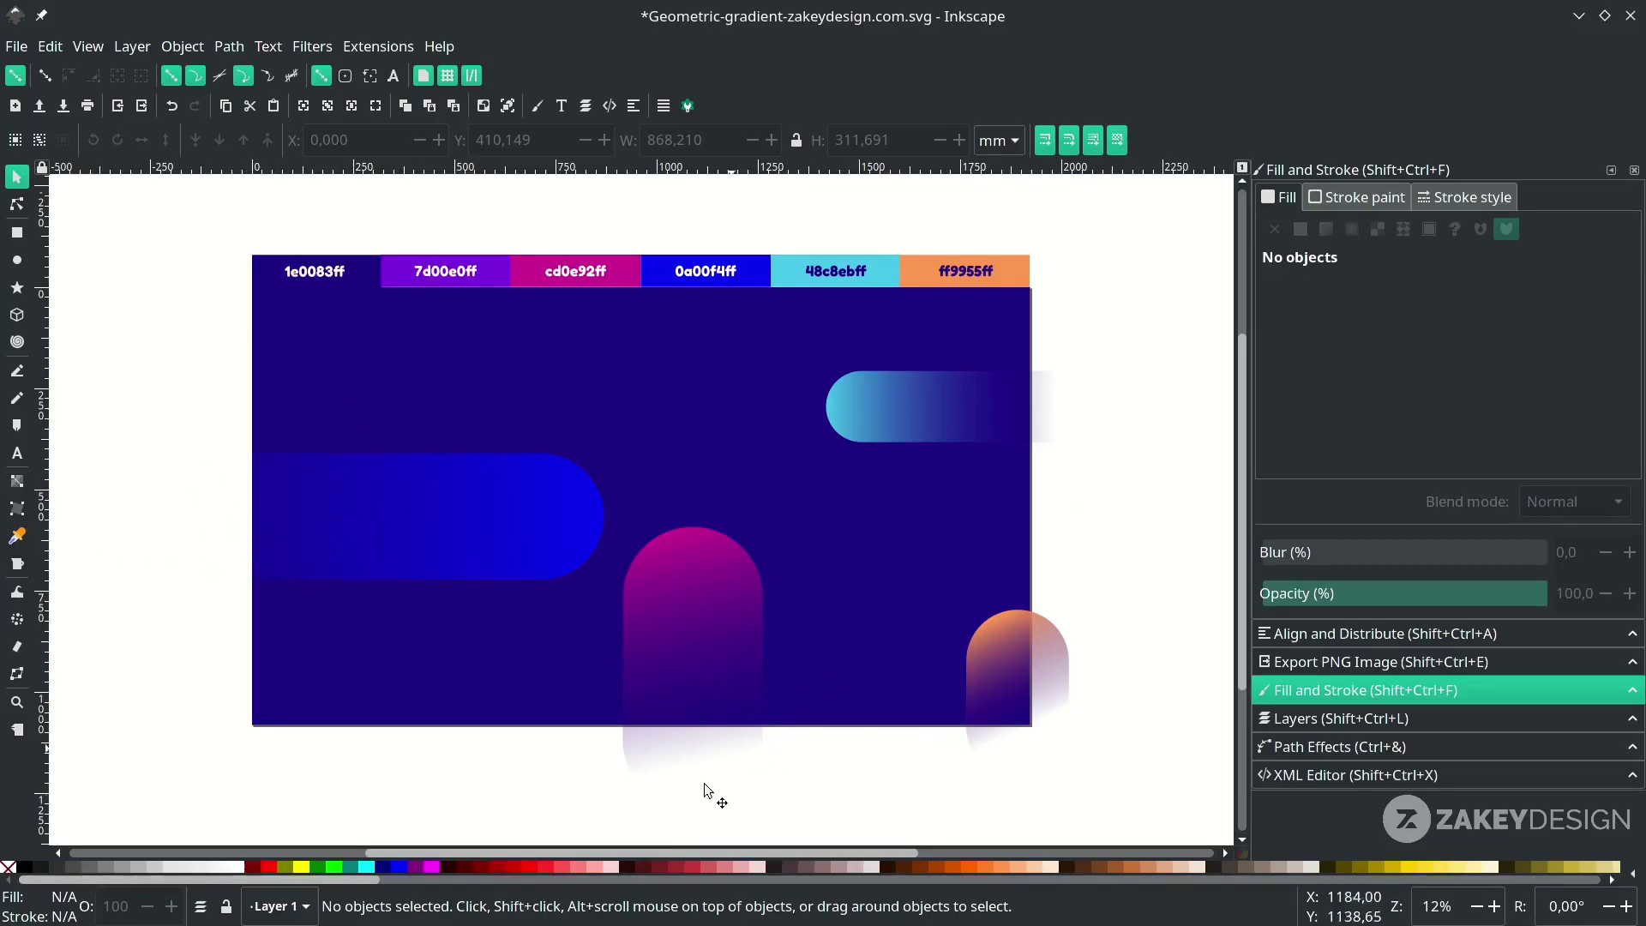
Duplicate the background rectangle once more and raise this copy above all the remaining pills.
click(549, 667)
scroll(550, 668, down, 2)
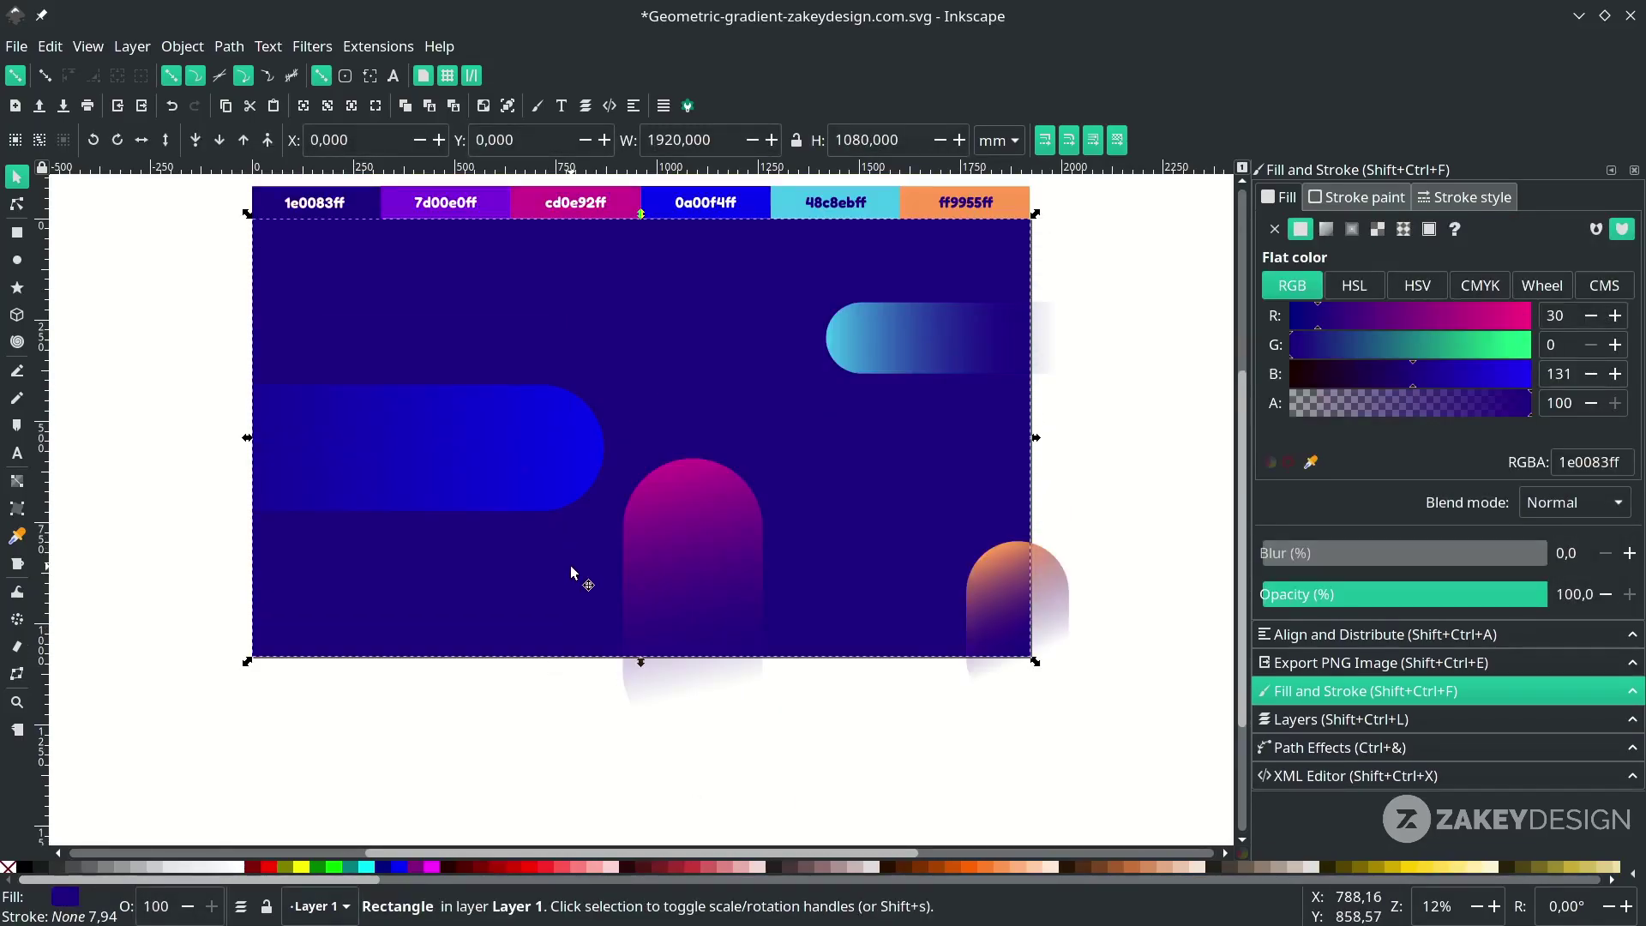
key(Home)
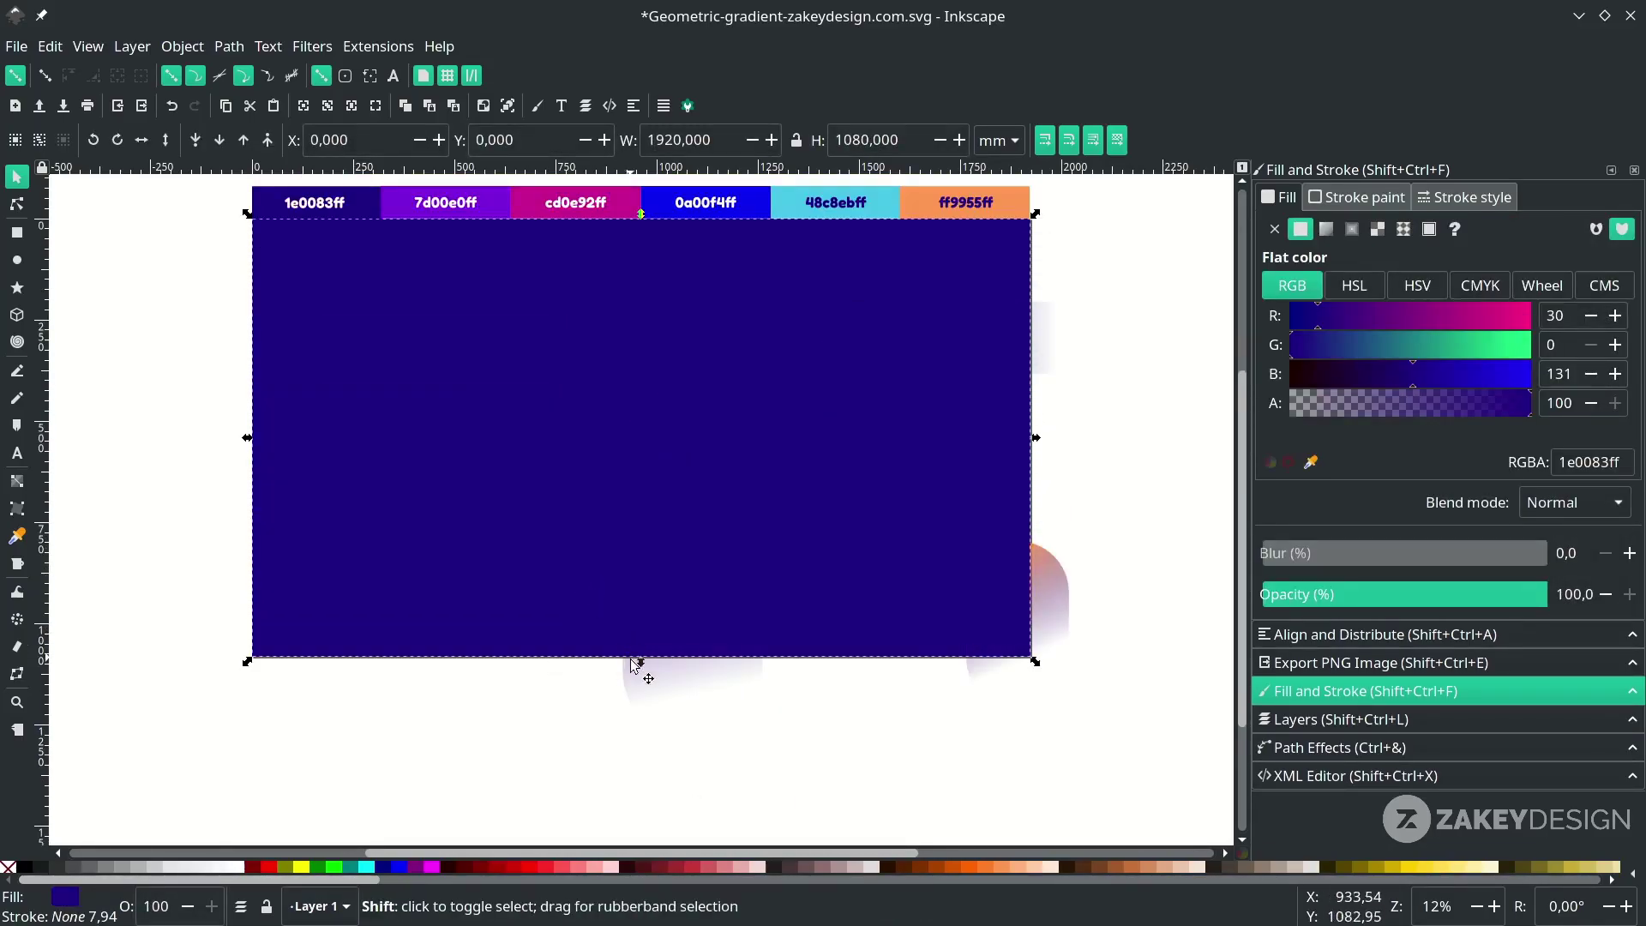
Intersect the background copy with the magenta pill to trim the pill at the page's lower edge.
shift+click(667, 693)
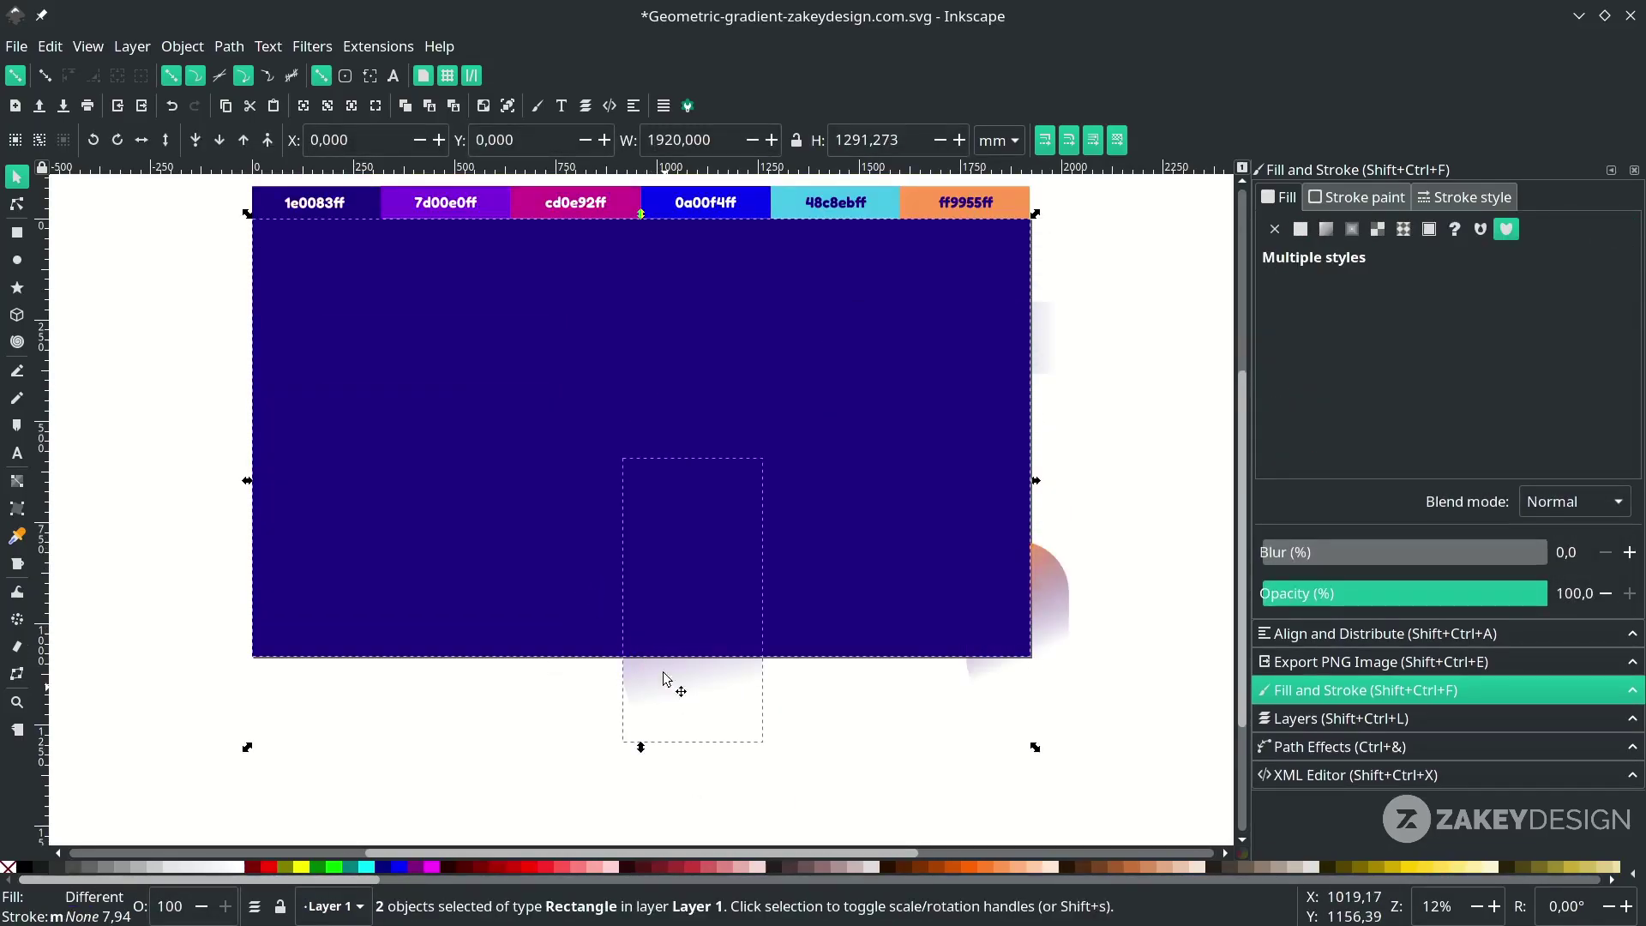
click(235, 50)
click(350, 213)
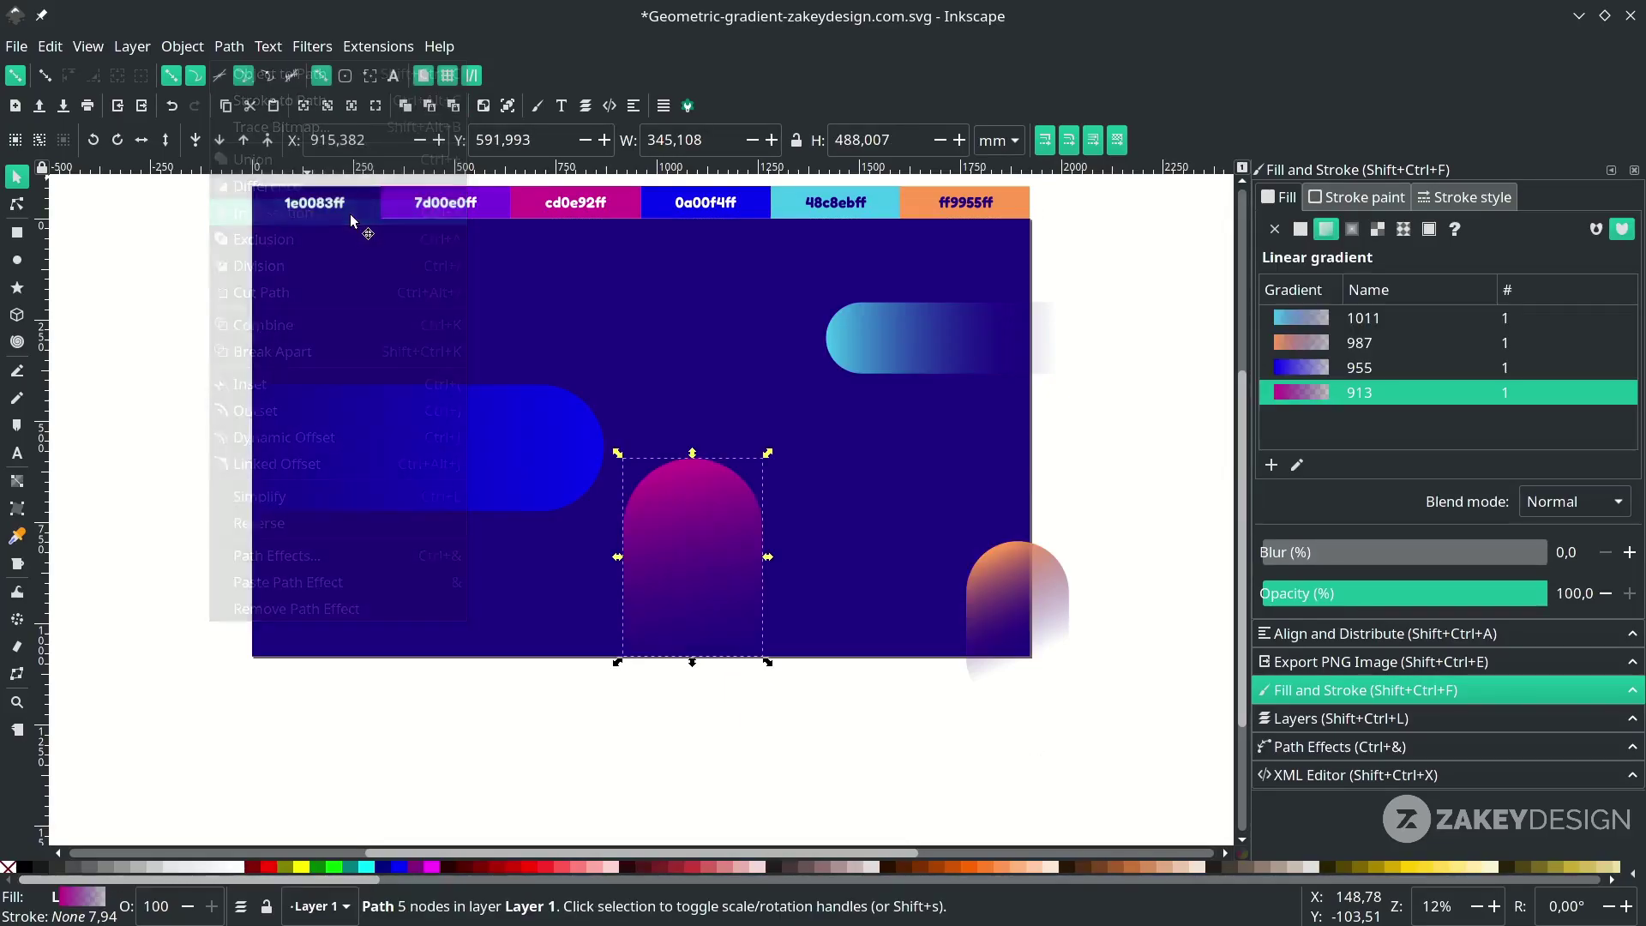
Duplicate the background rectangle and intersect the copy with the orange pill to trim the pill to the page corner.
scroll(713, 537, right, 4)
scroll(712, 537, up, 2)
click(867, 641)
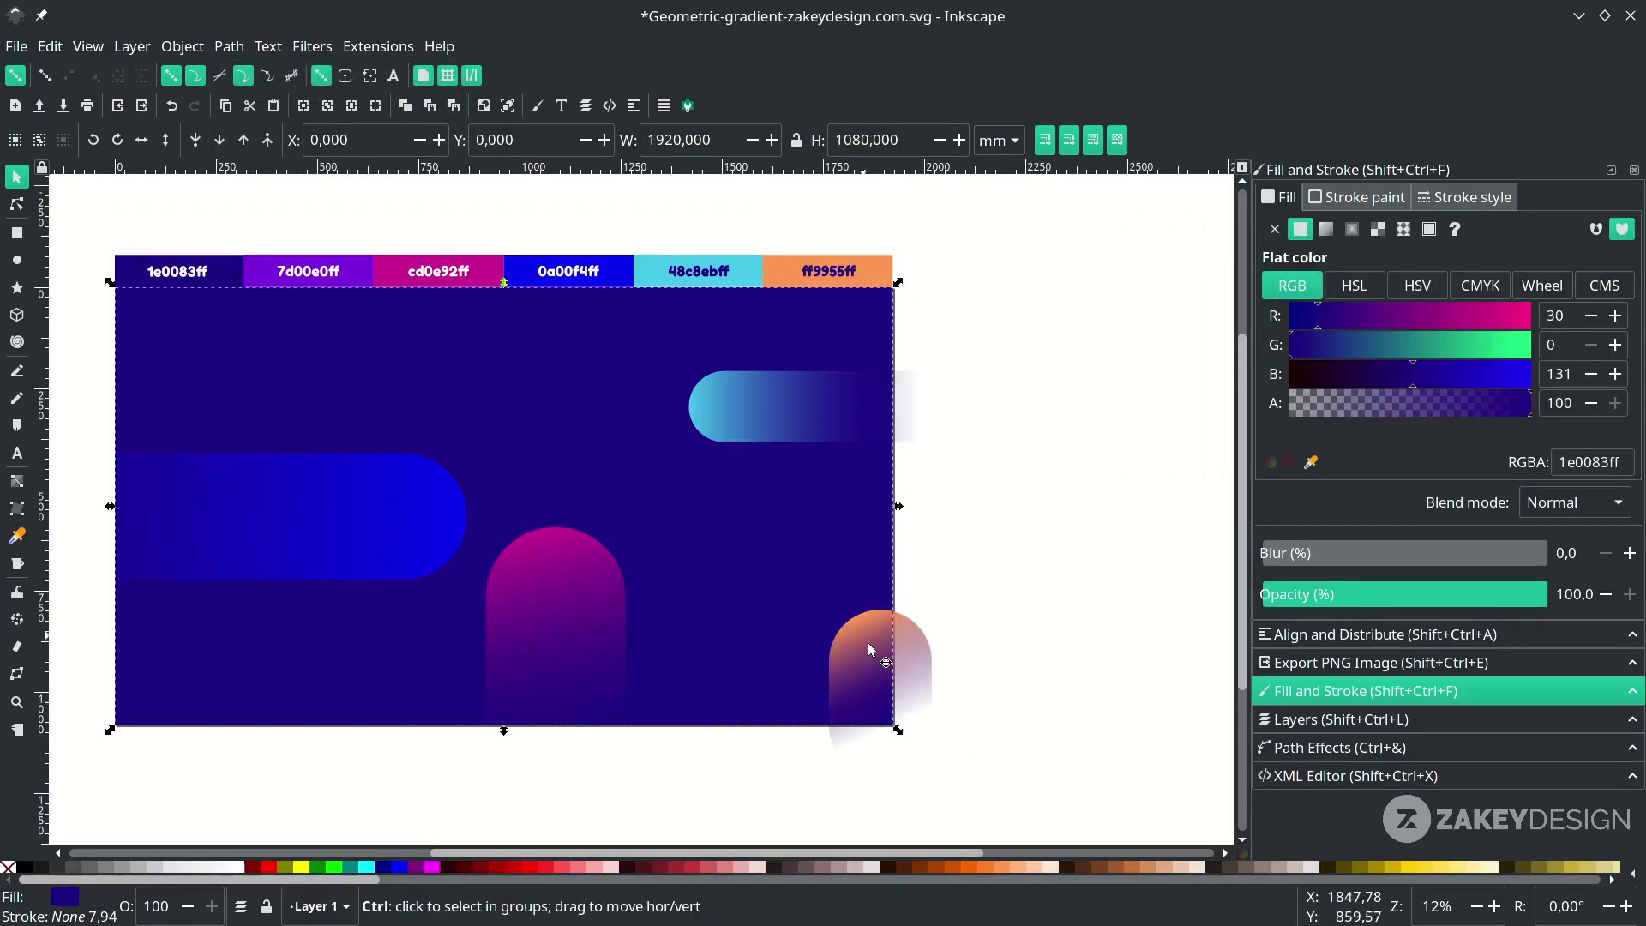
key(ctrl+d)
shift+click(919, 659)
click(228, 47)
click(324, 214)
Trim the cyan pill at the page's right edge by intersecting it with another background copy, and save the document.
click(771, 343)
key(ctrl+d)
shift+click(909, 405)
click(228, 47)
key(ctrl+a)
key(Escape)
key(ctrl+s)
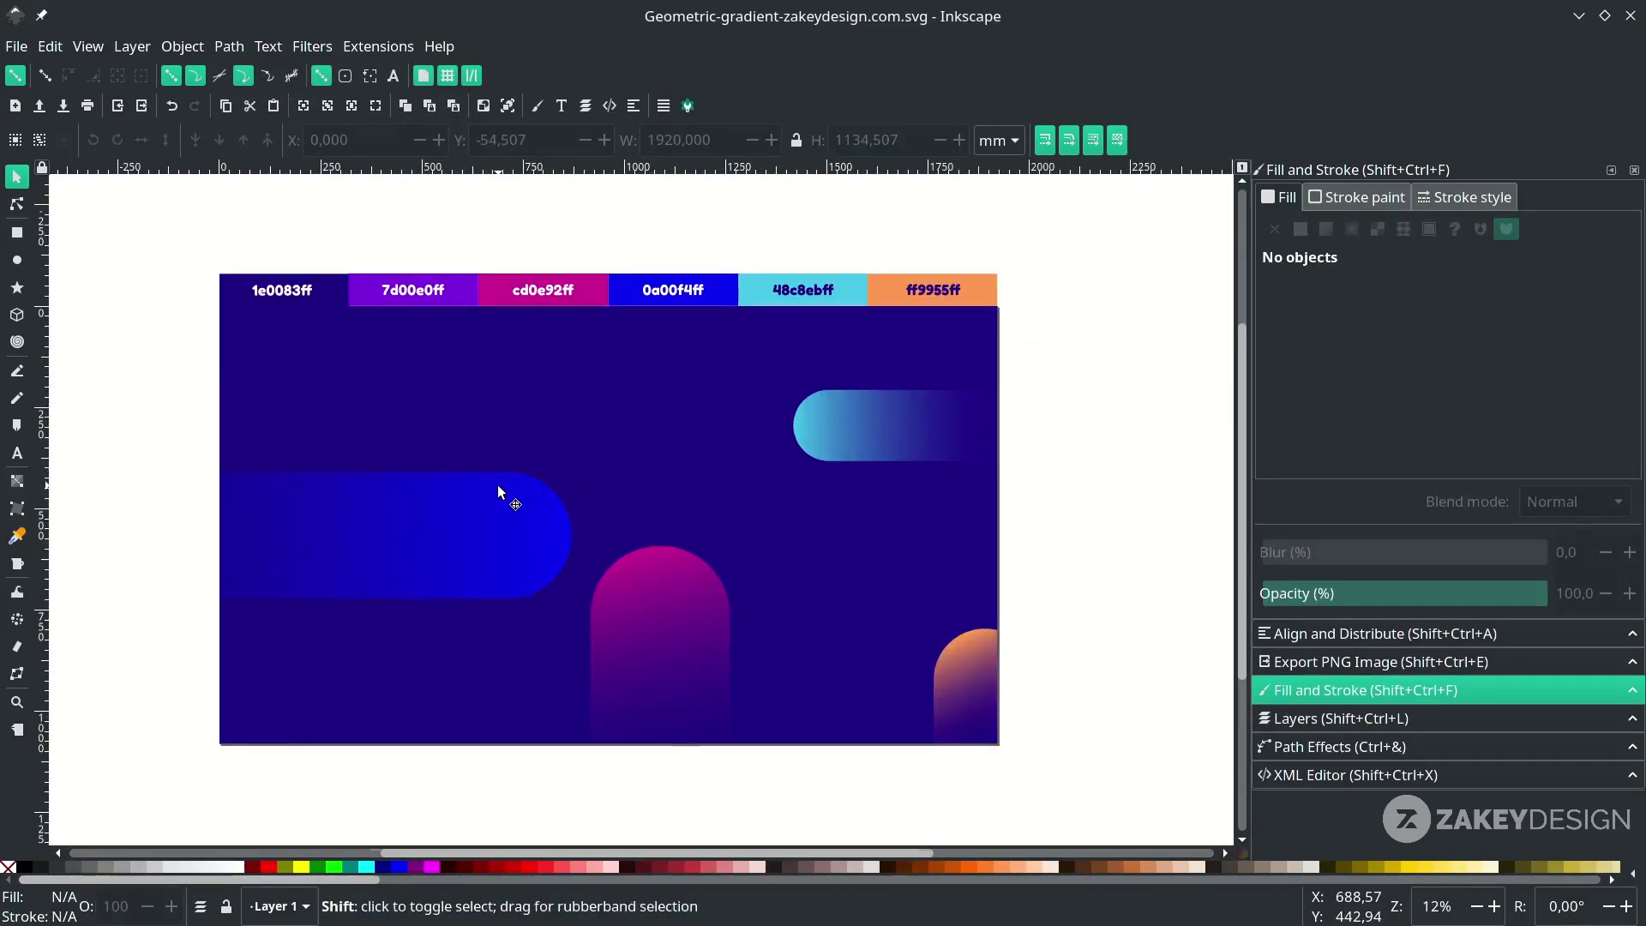
Draw a 48c8ebff circle about 199 mm in radius overlapping the blue pill's upper edge, and swap its fill and stroke.
scroll(500, 486, left, 2)
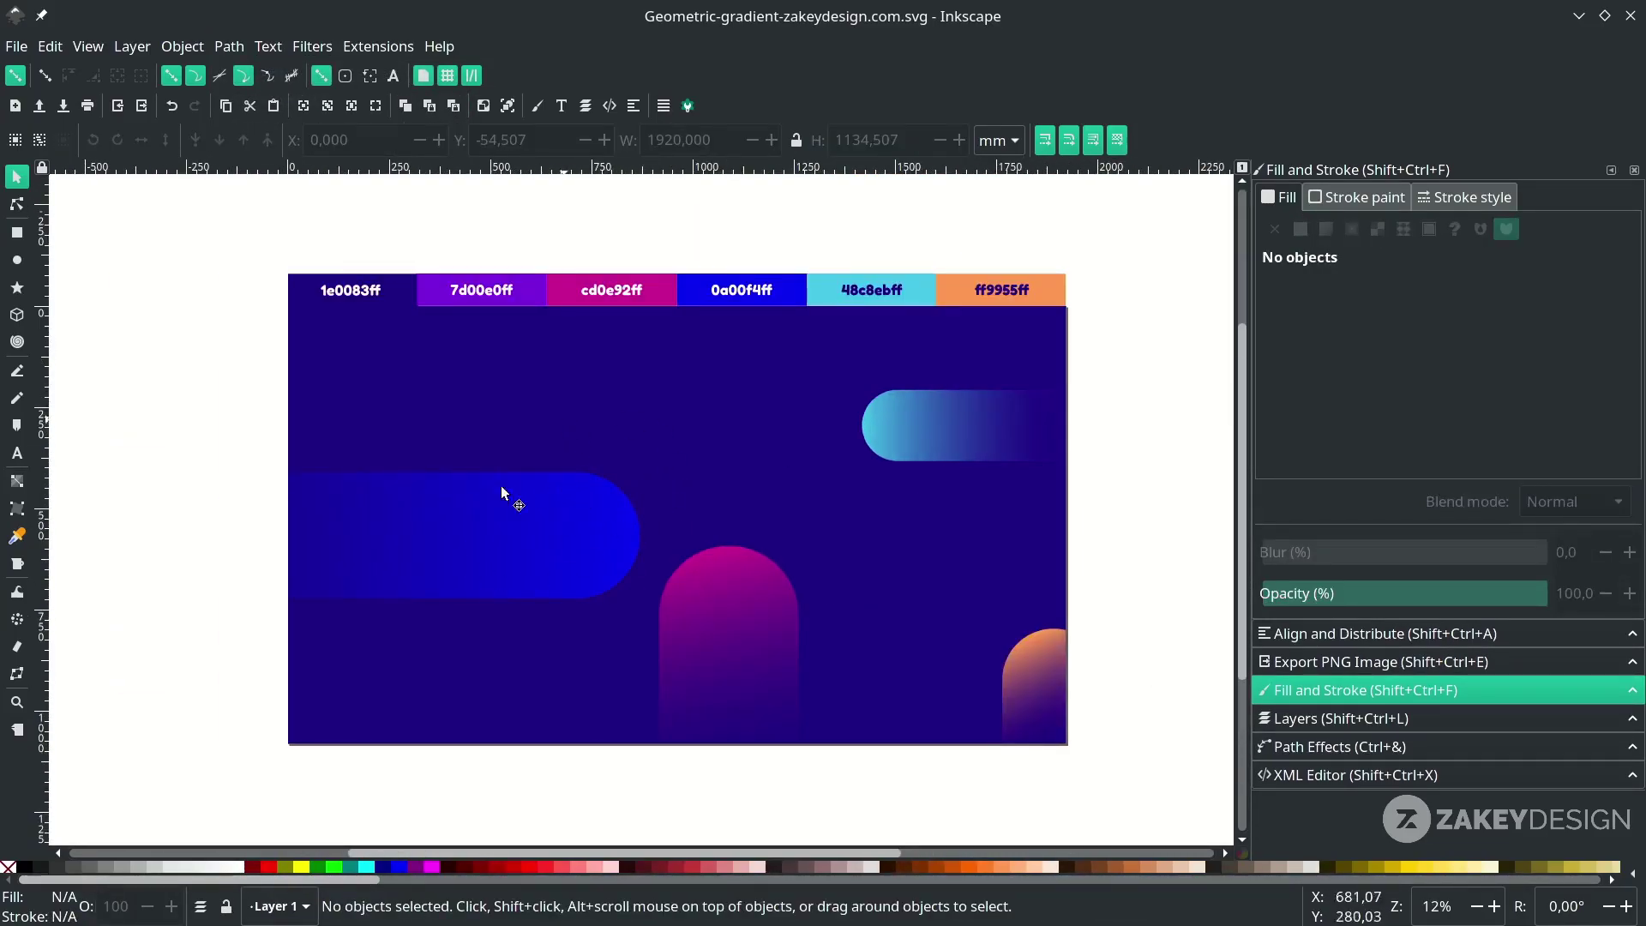
click(17, 260)
drag(515, 428, 594, 509)
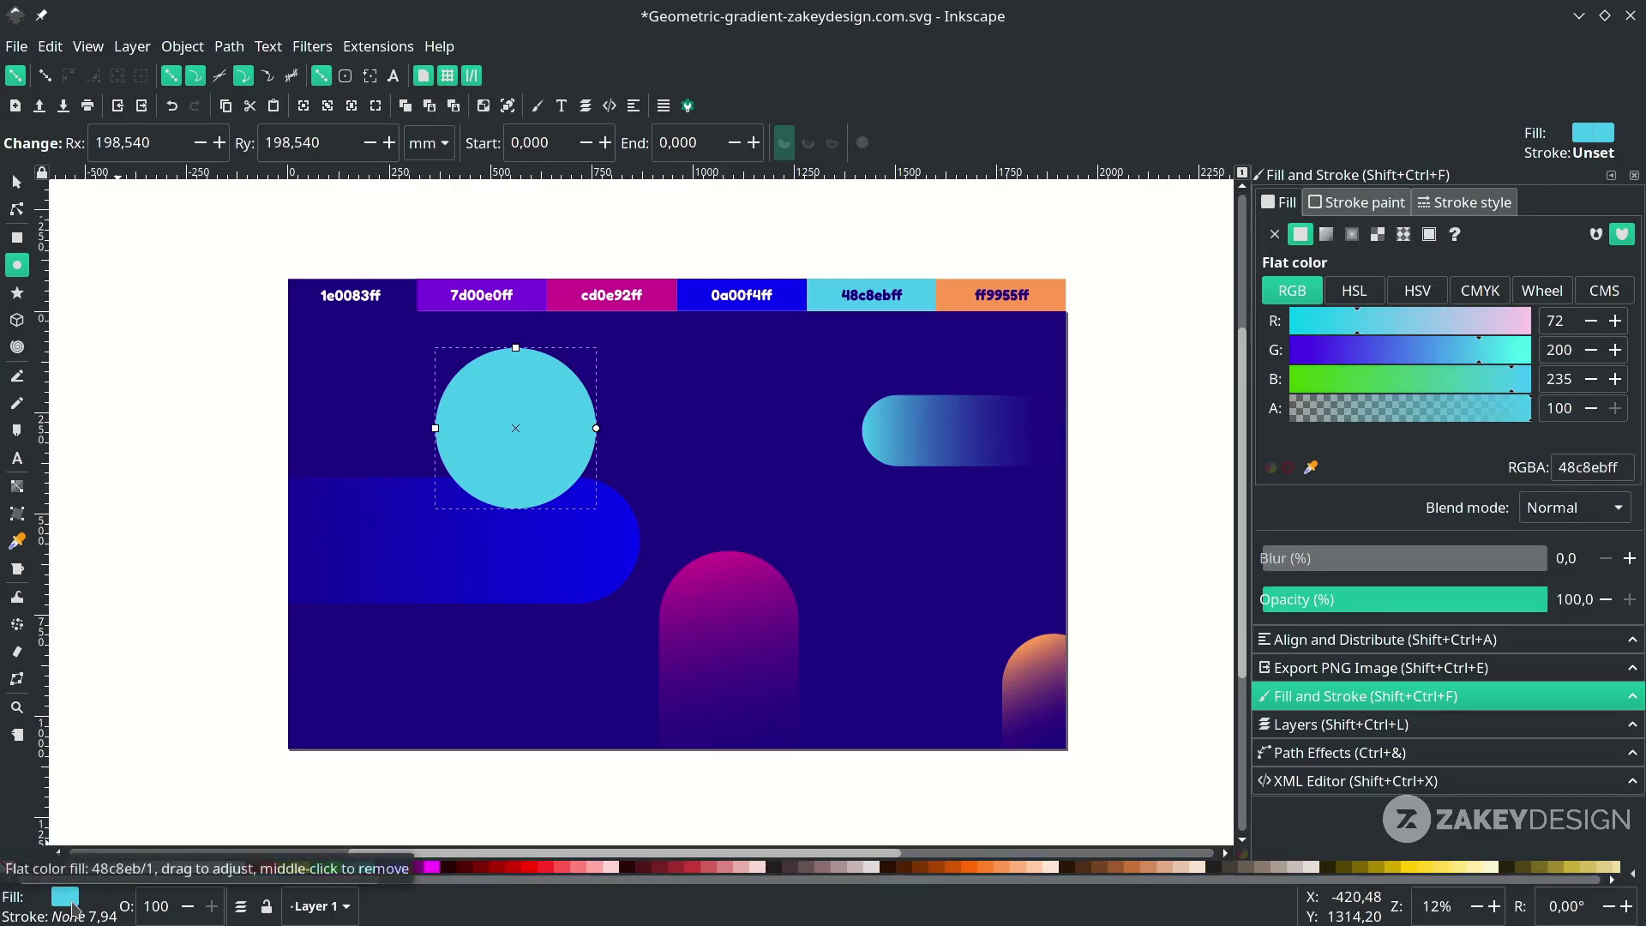
right_click(74, 907)
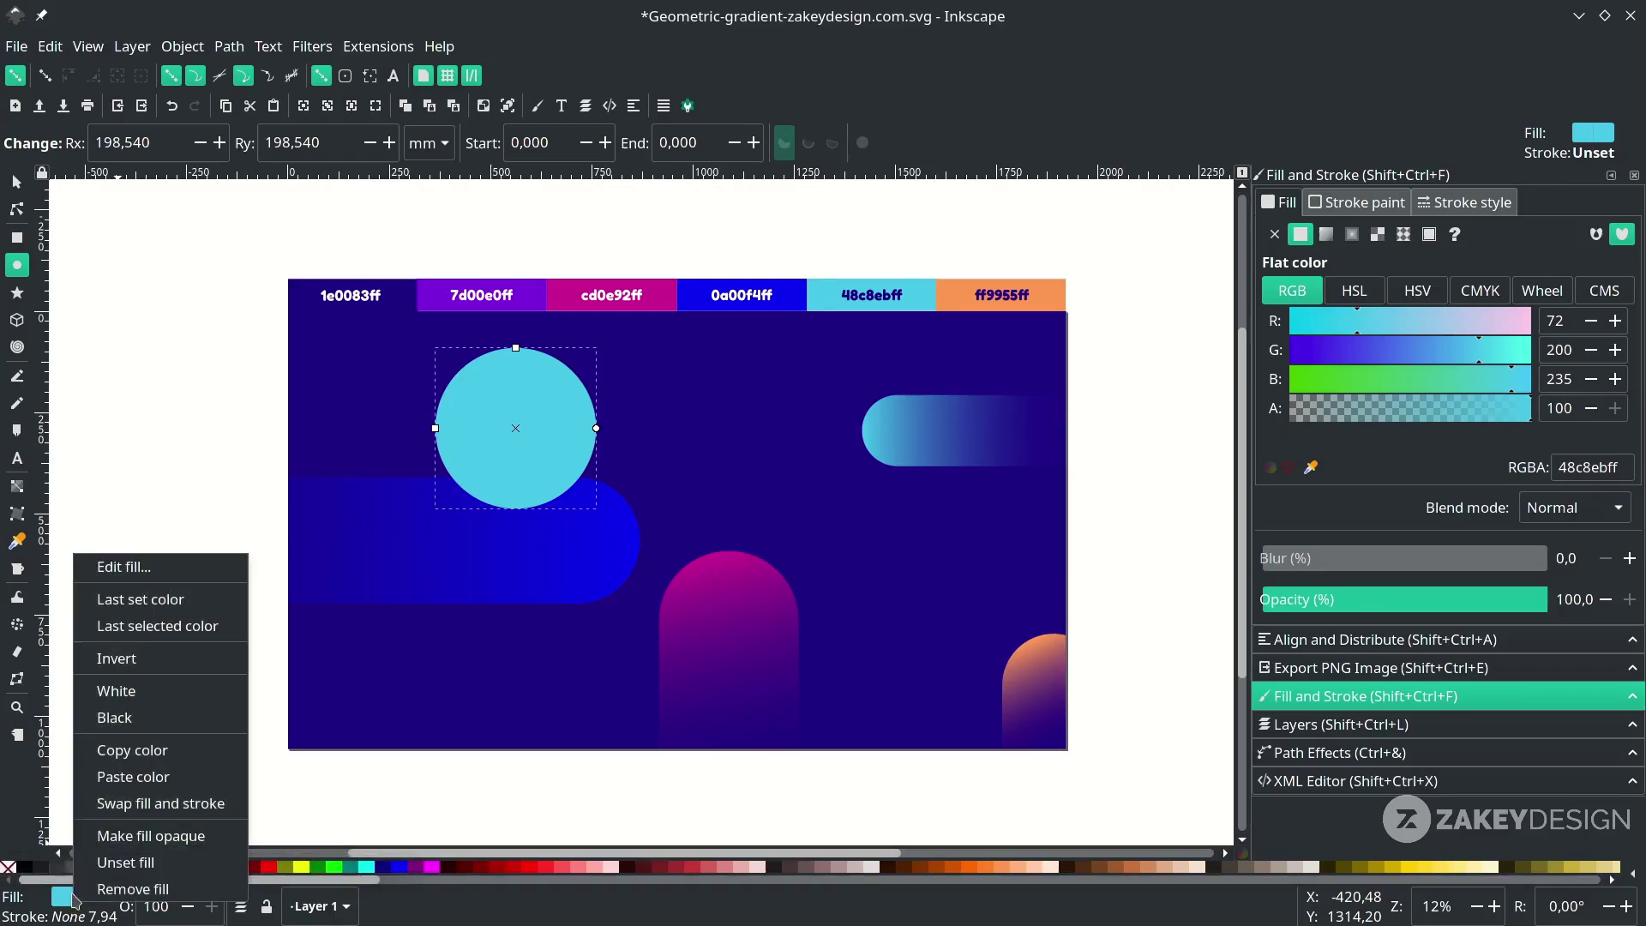
click(157, 805)
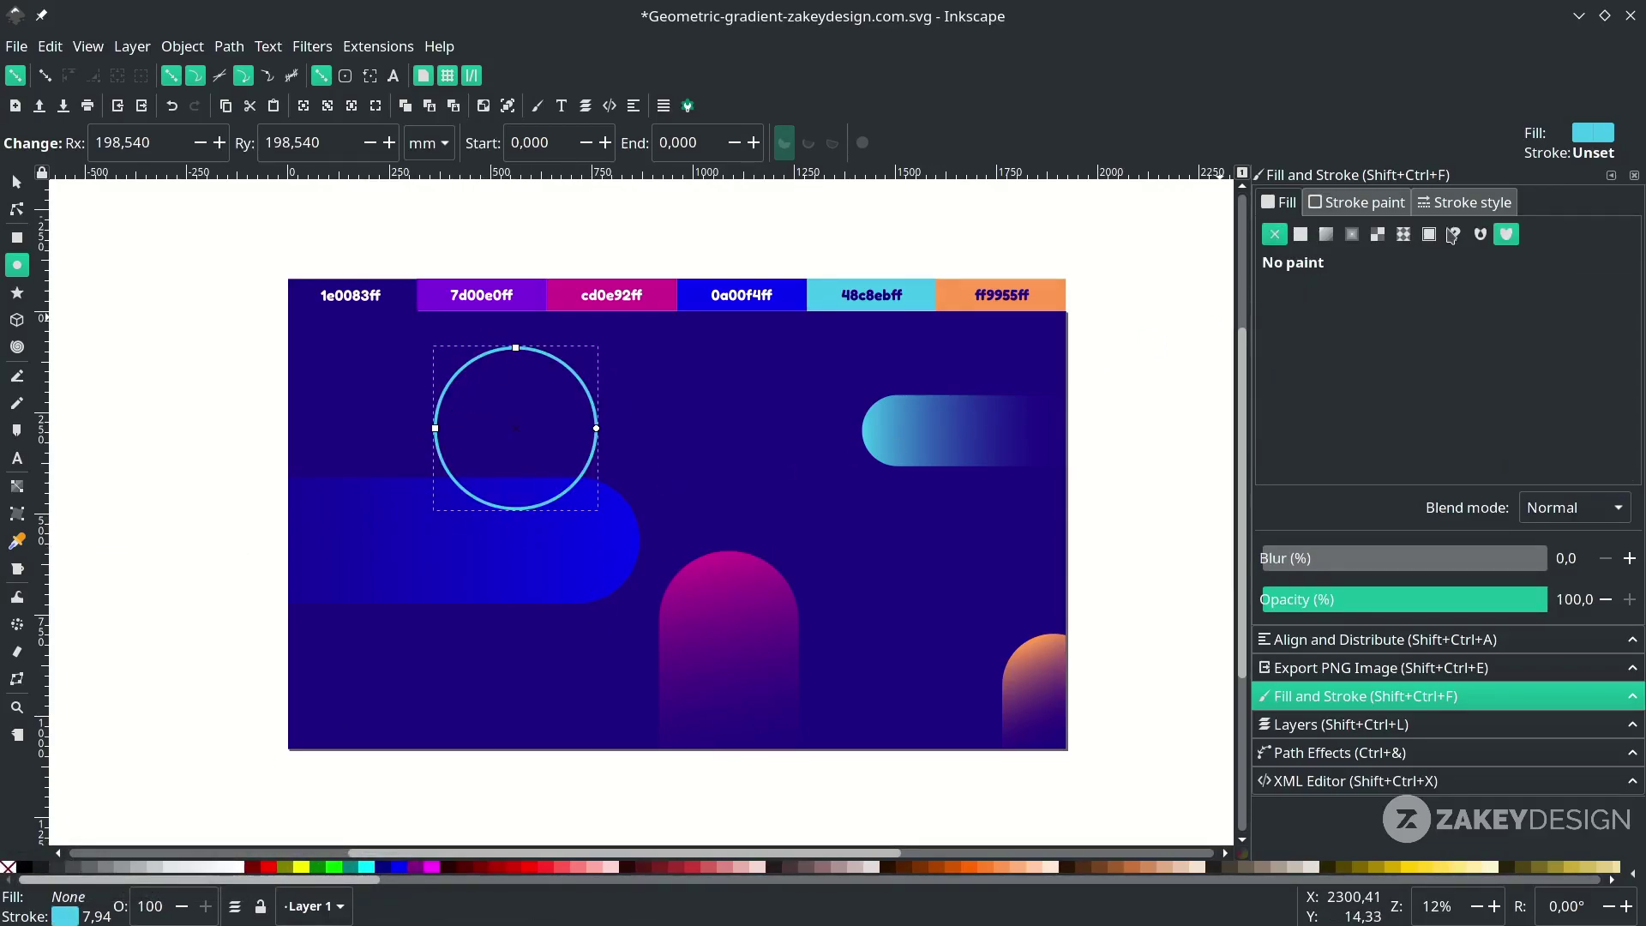
Set the circle's stroke width to 250 px.
click(1465, 202)
click(1487, 239)
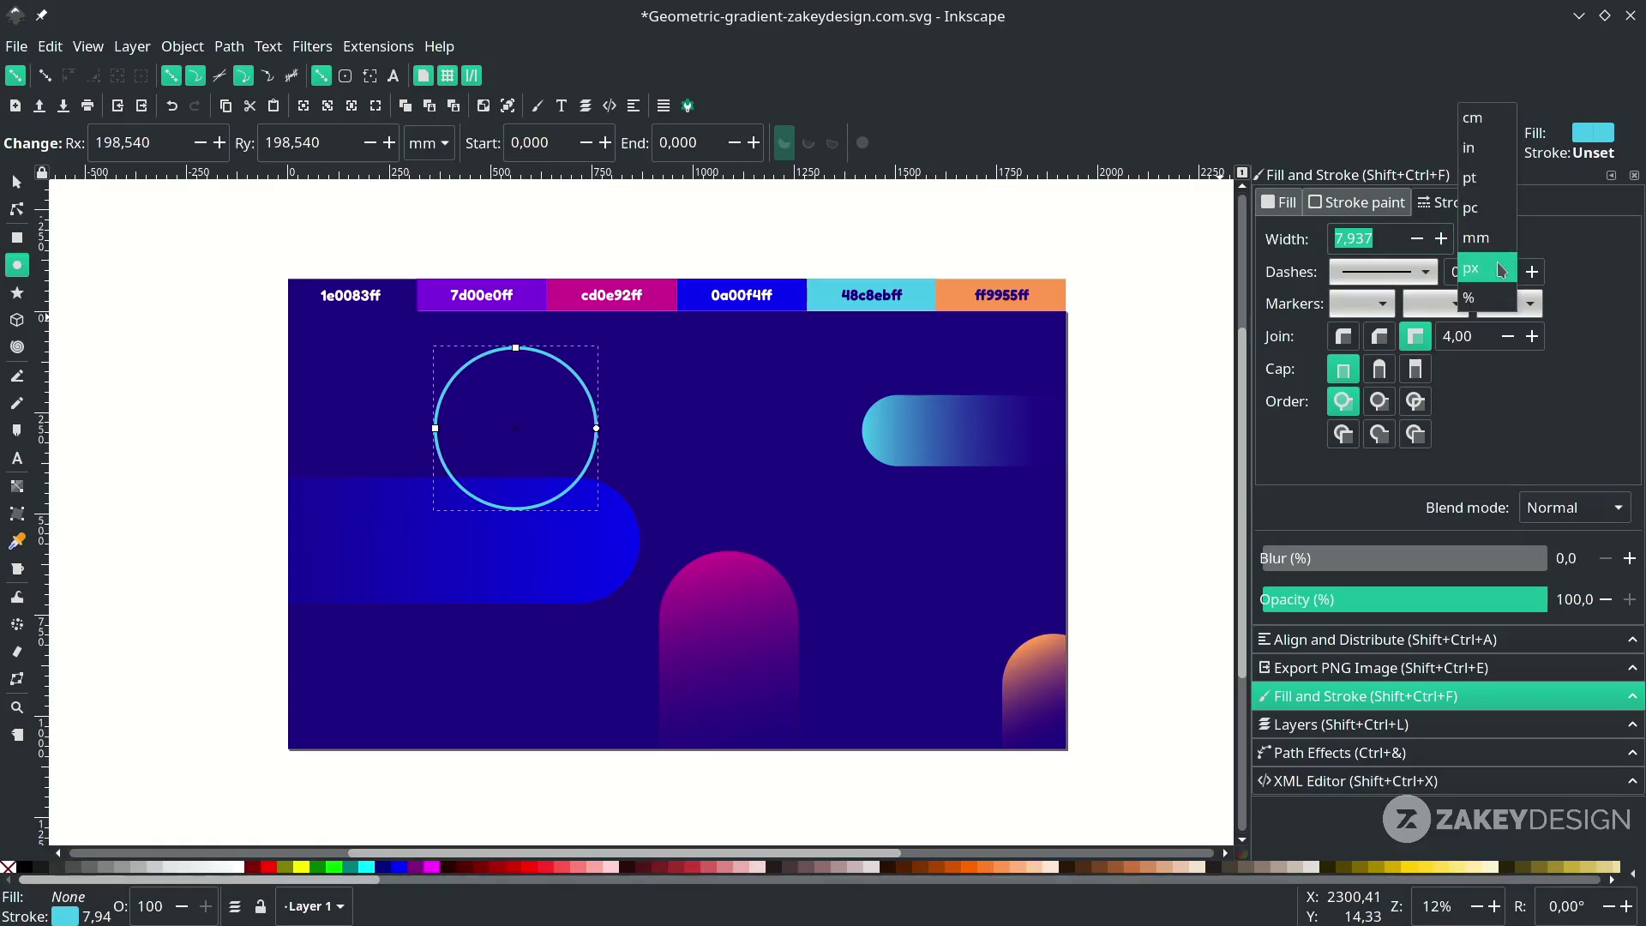
click(1487, 264)
click(1391, 240)
double_click(1390, 240)
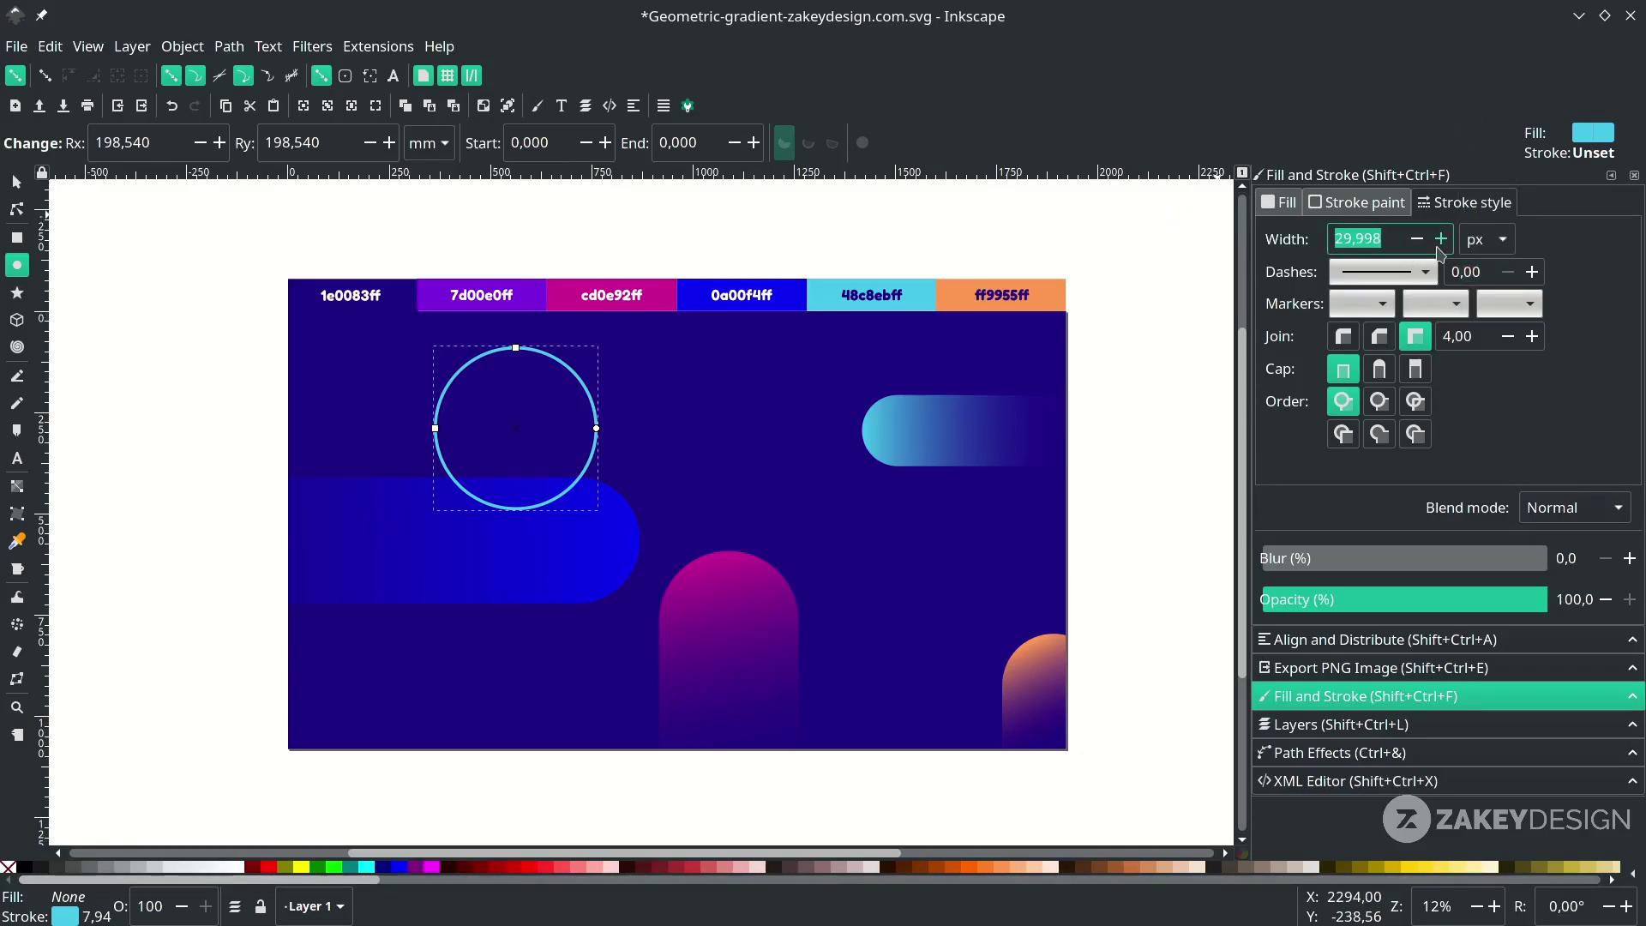
text(250)
key(Return)
Apply a linear gradient to the cyan ring's stroke paint.
key(s)
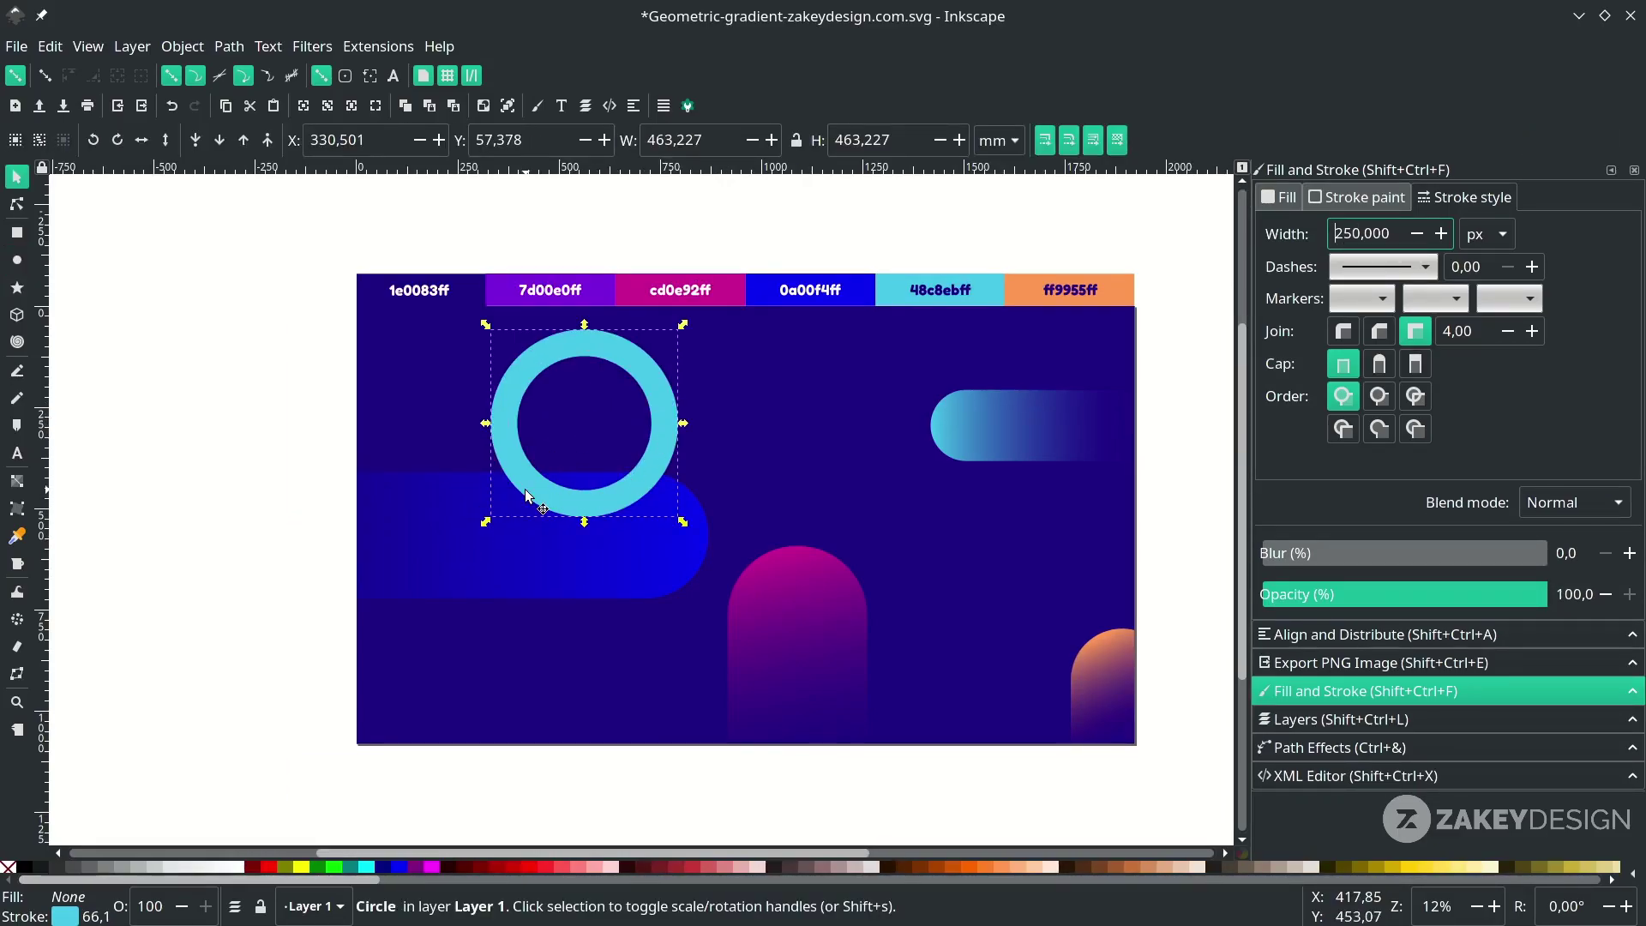
key(g)
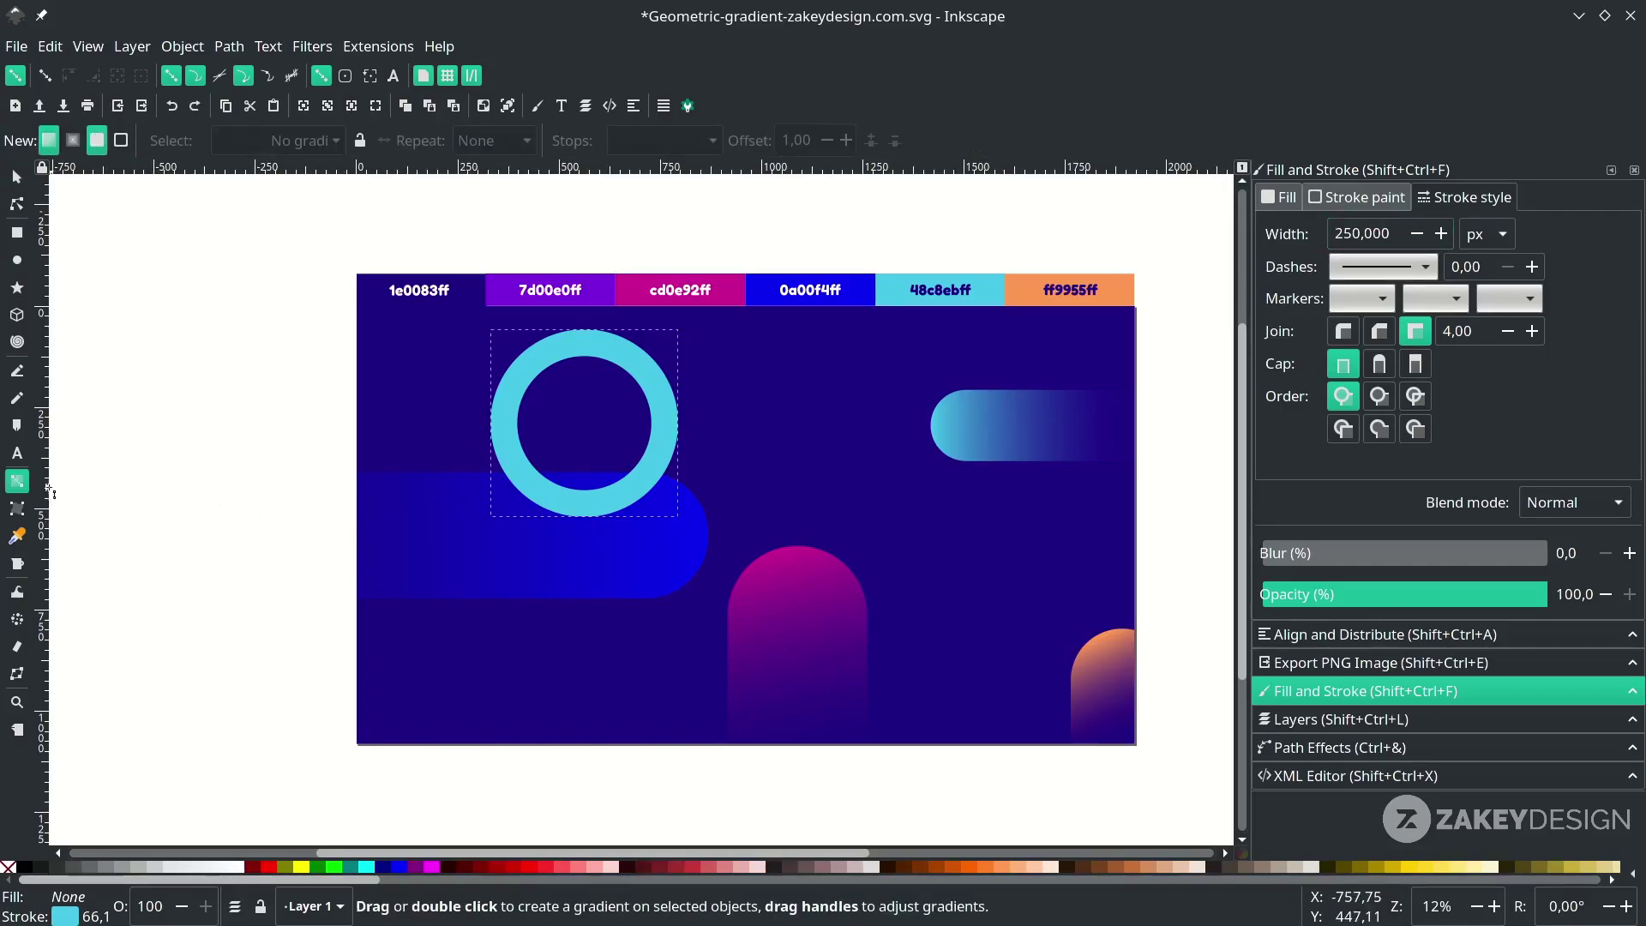
drag(467, 491, 673, 381)
key(ctrl+z)
click(1337, 198)
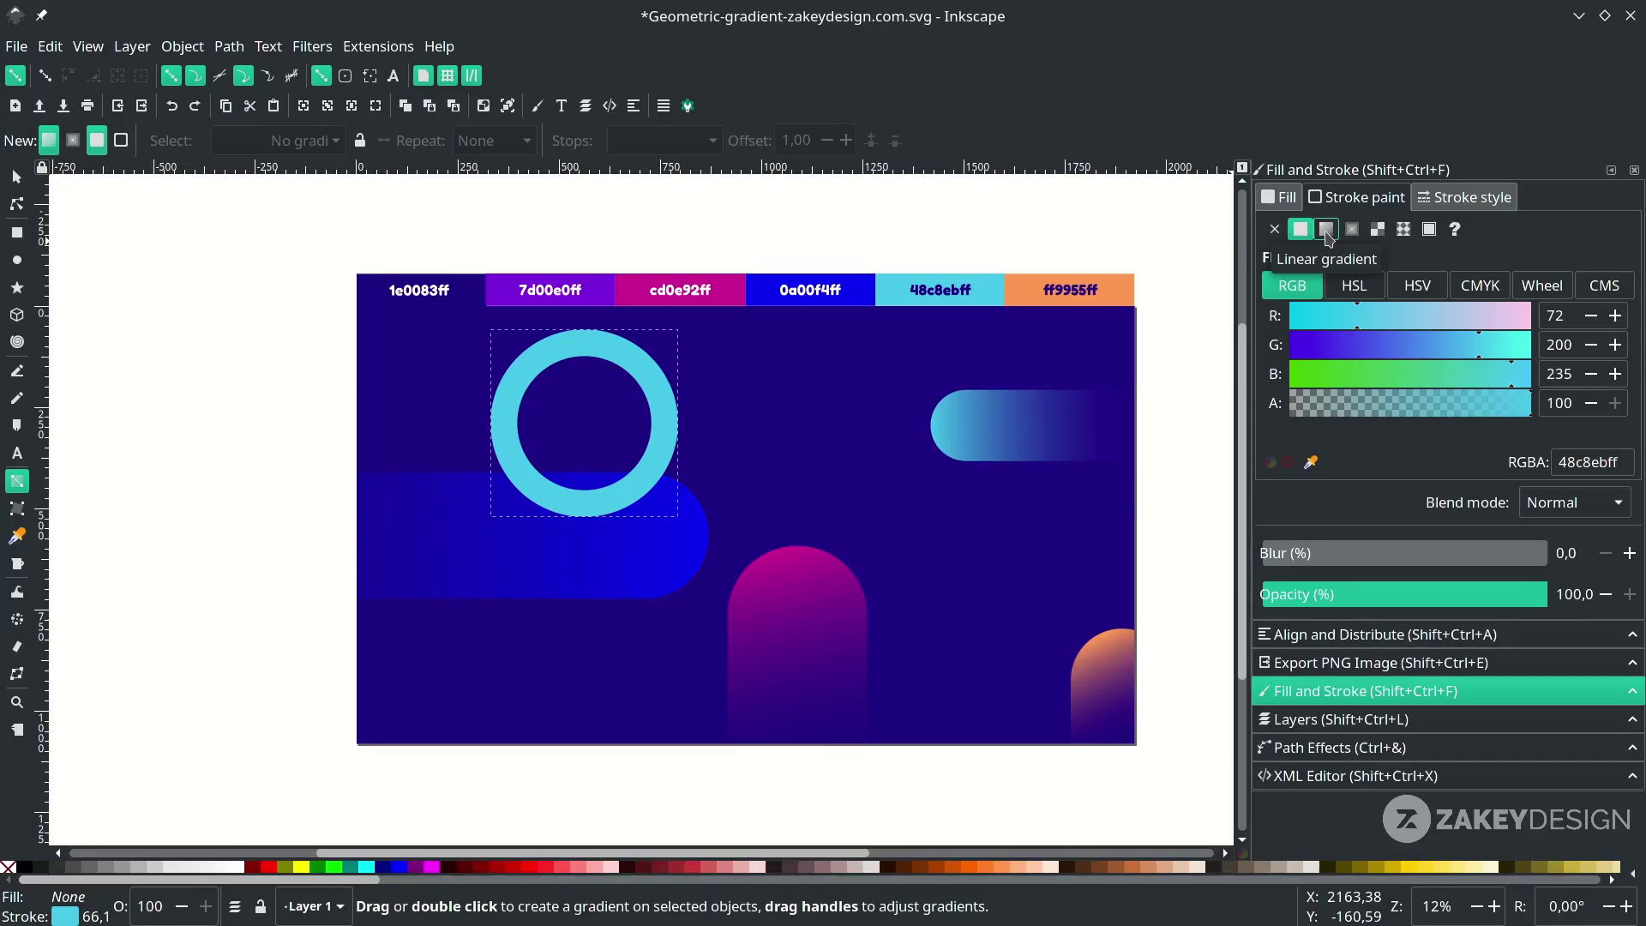
click(1326, 230)
Reposition the ring's gradient handles so the cyan runs from the ring's upper right to transparent at its lower left.
drag(678, 424, 598, 472)
drag(491, 422, 628, 383)
click(598, 471)
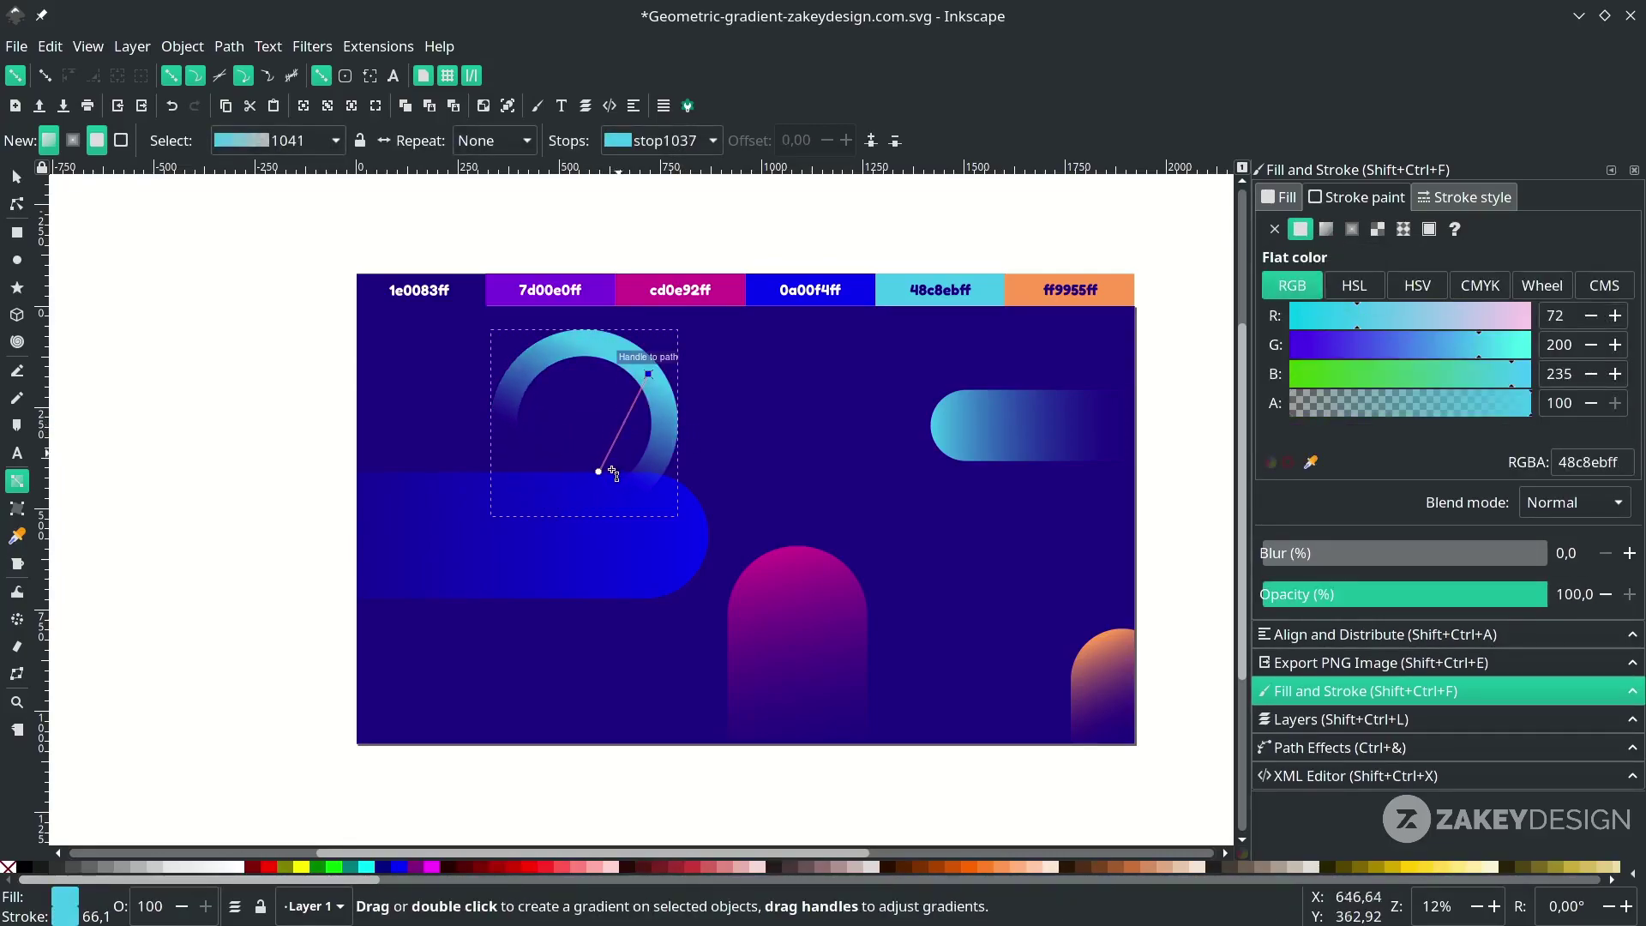
drag(598, 470, 556, 463)
key(s)
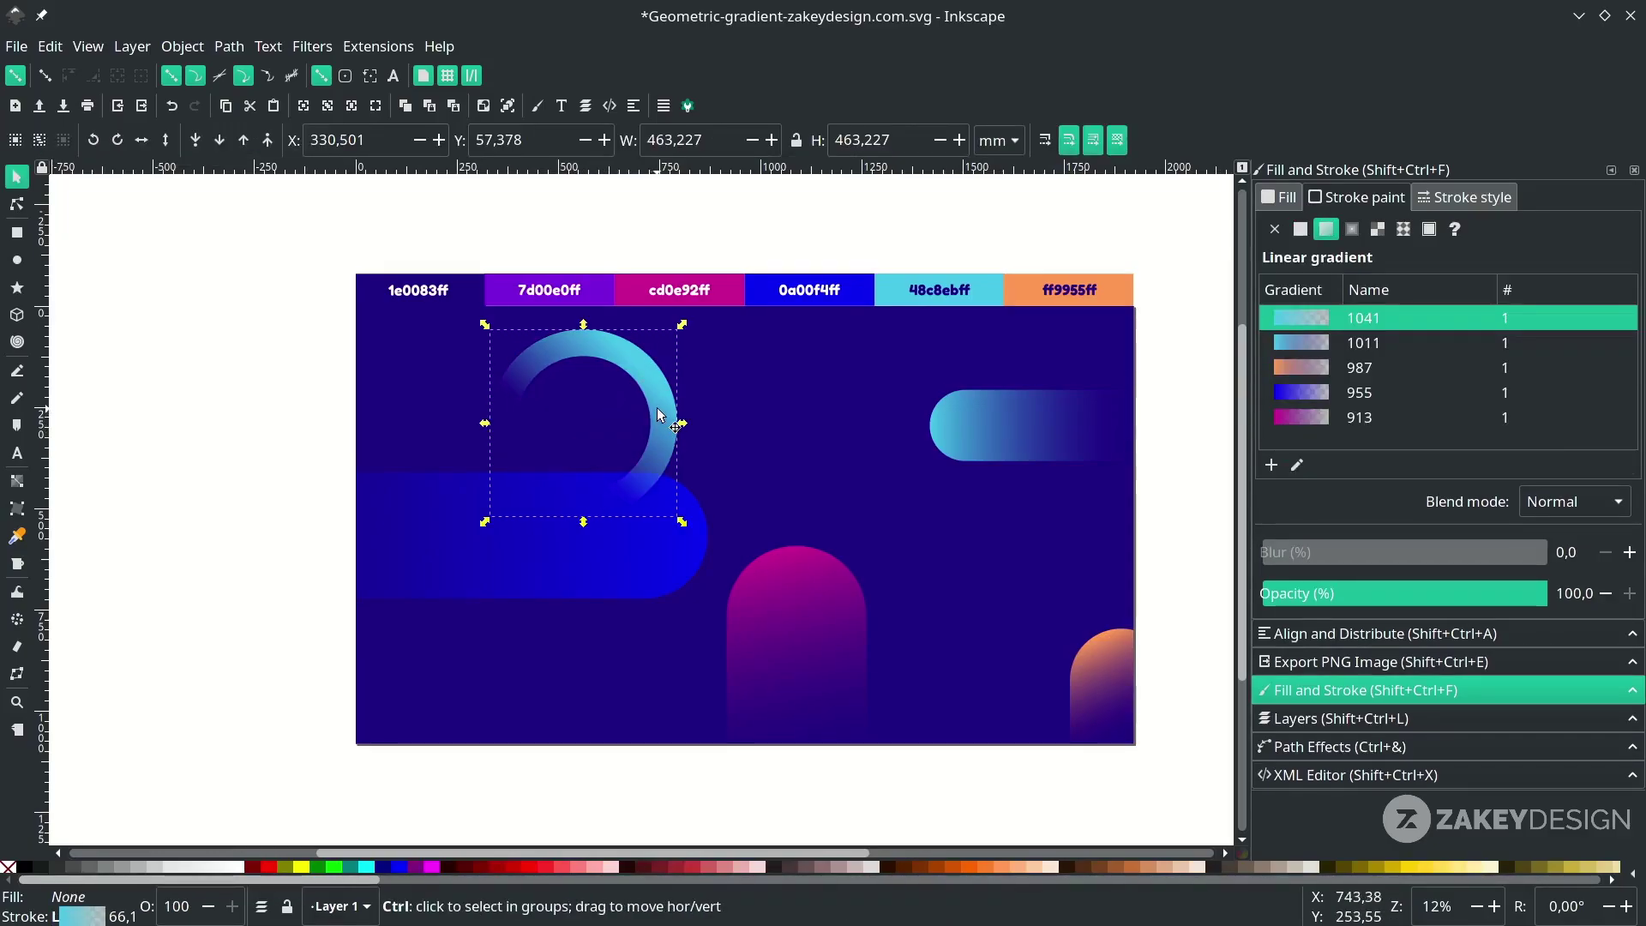
Duplicate the cyan ring beside the orange pill, enable scaling of stroke width, and shrink the copy to about 276 mm across.
key(ctrl+d)
drag(643, 410, 1088, 636)
drag(1113, 559, 1093, 591)
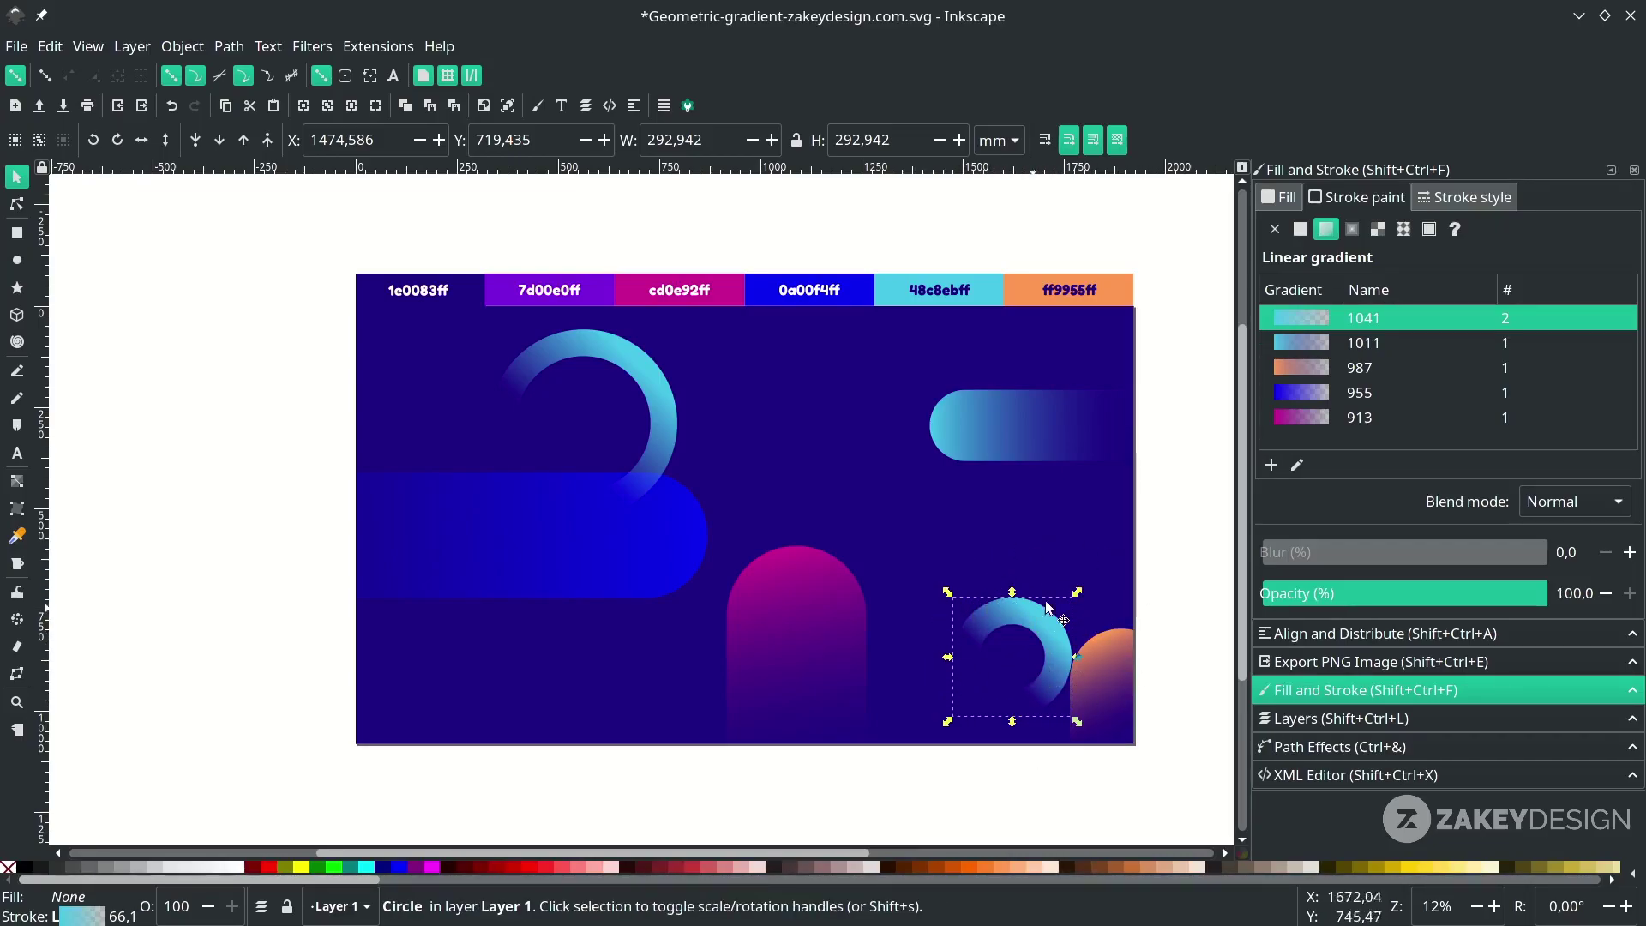
key(ctrl+z)
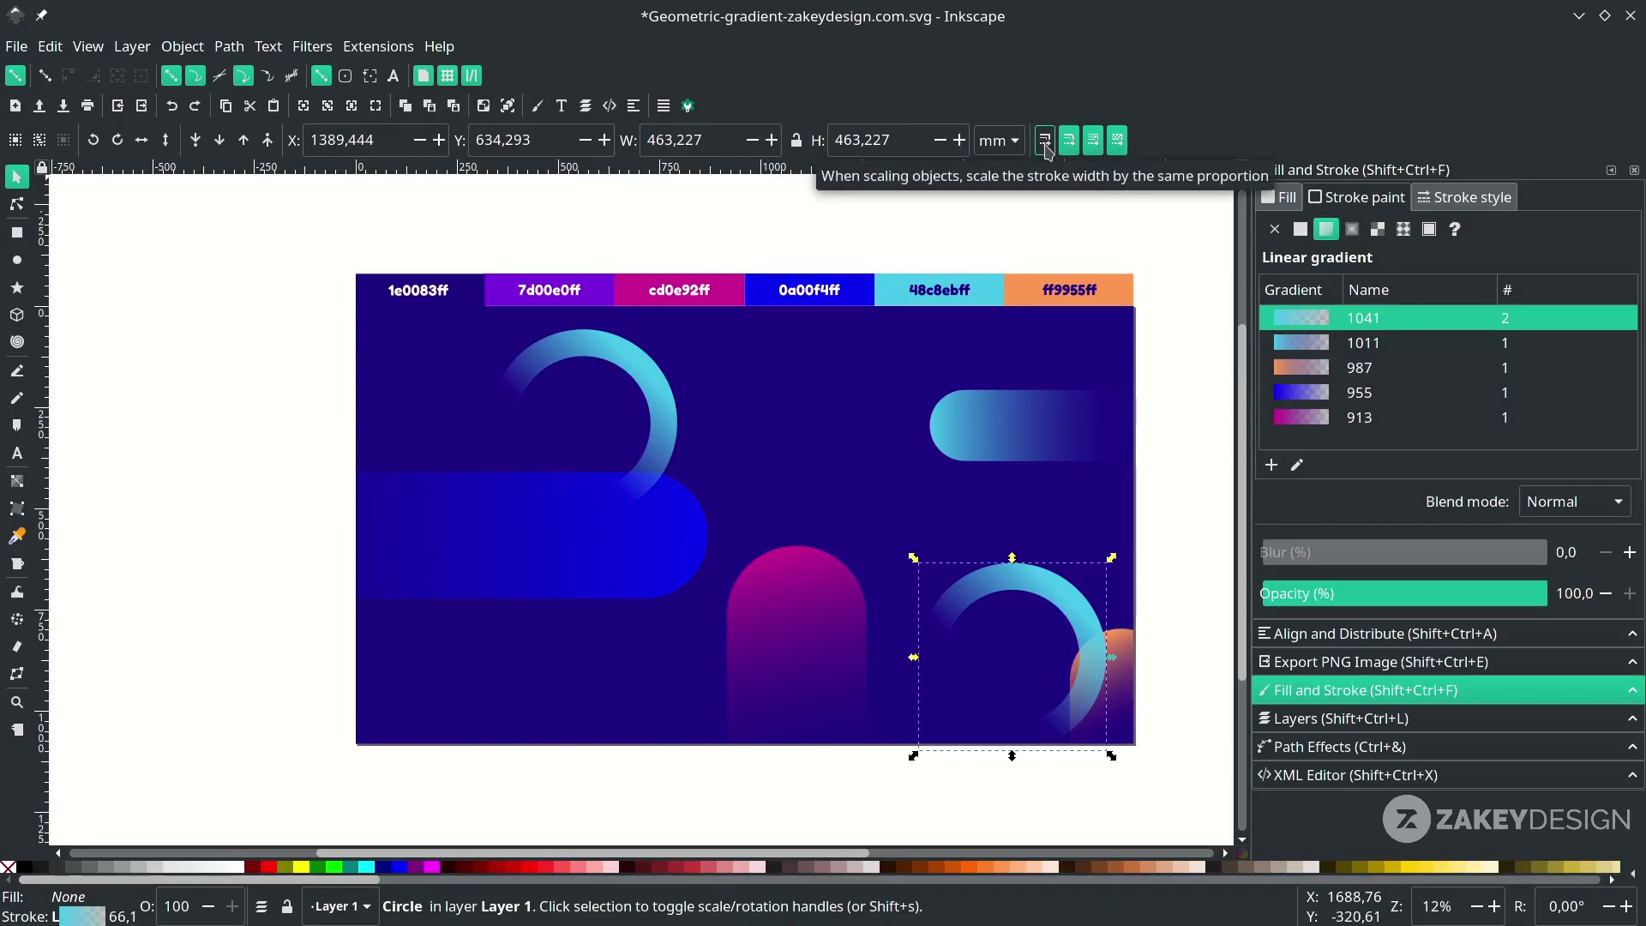
click(1045, 144)
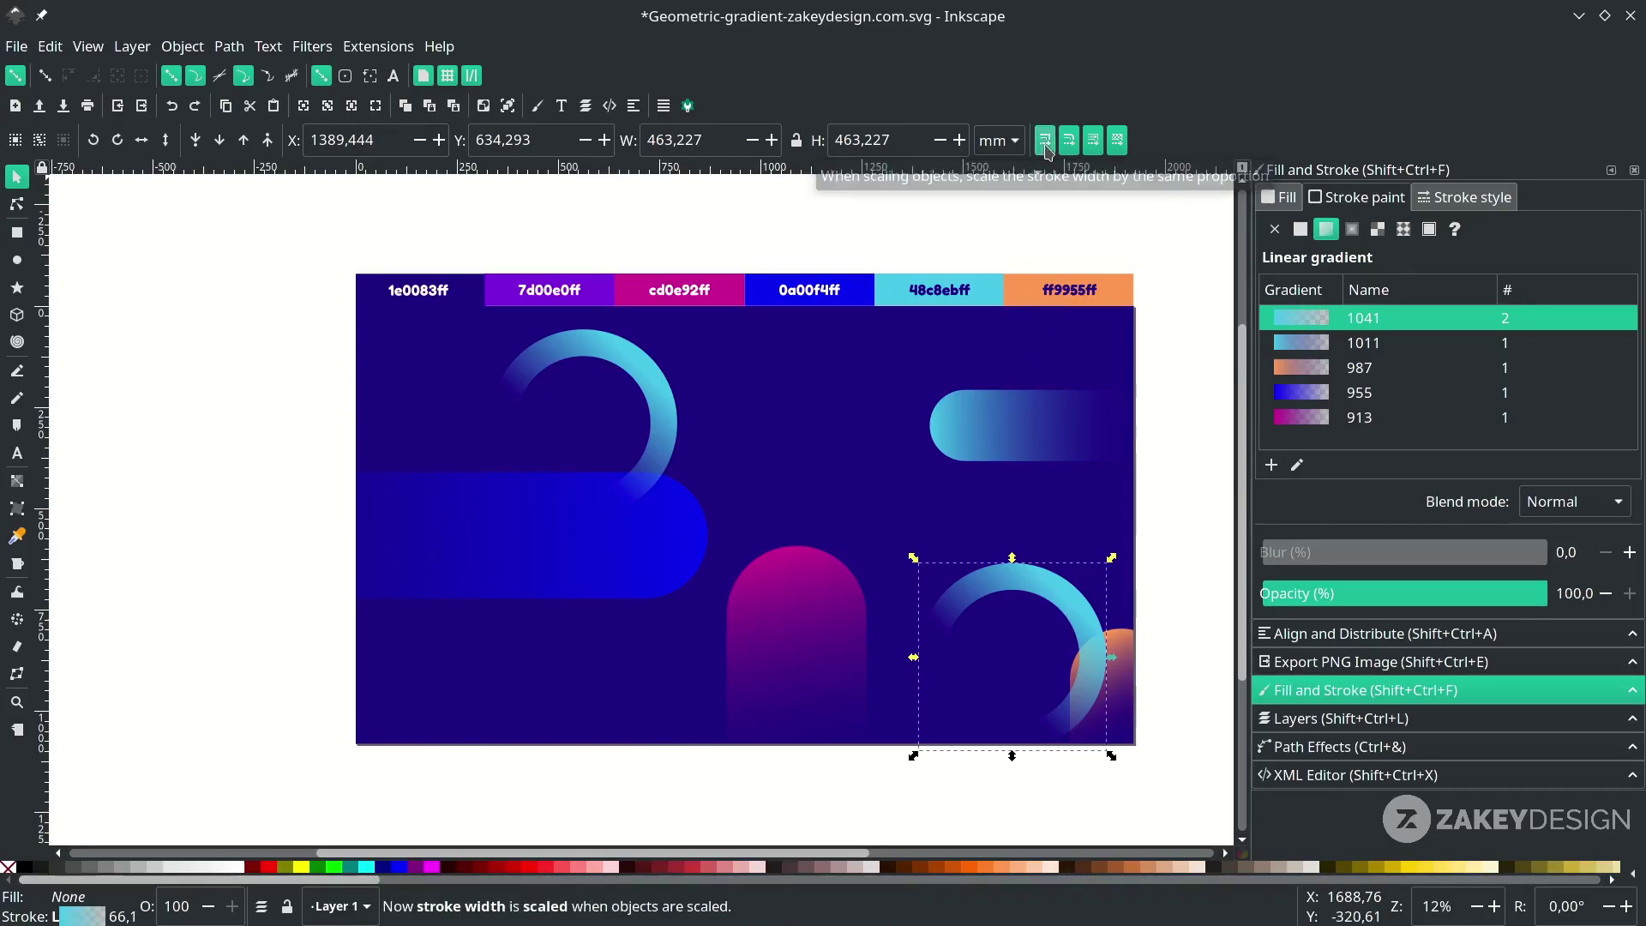
drag(1106, 557, 1052, 672)
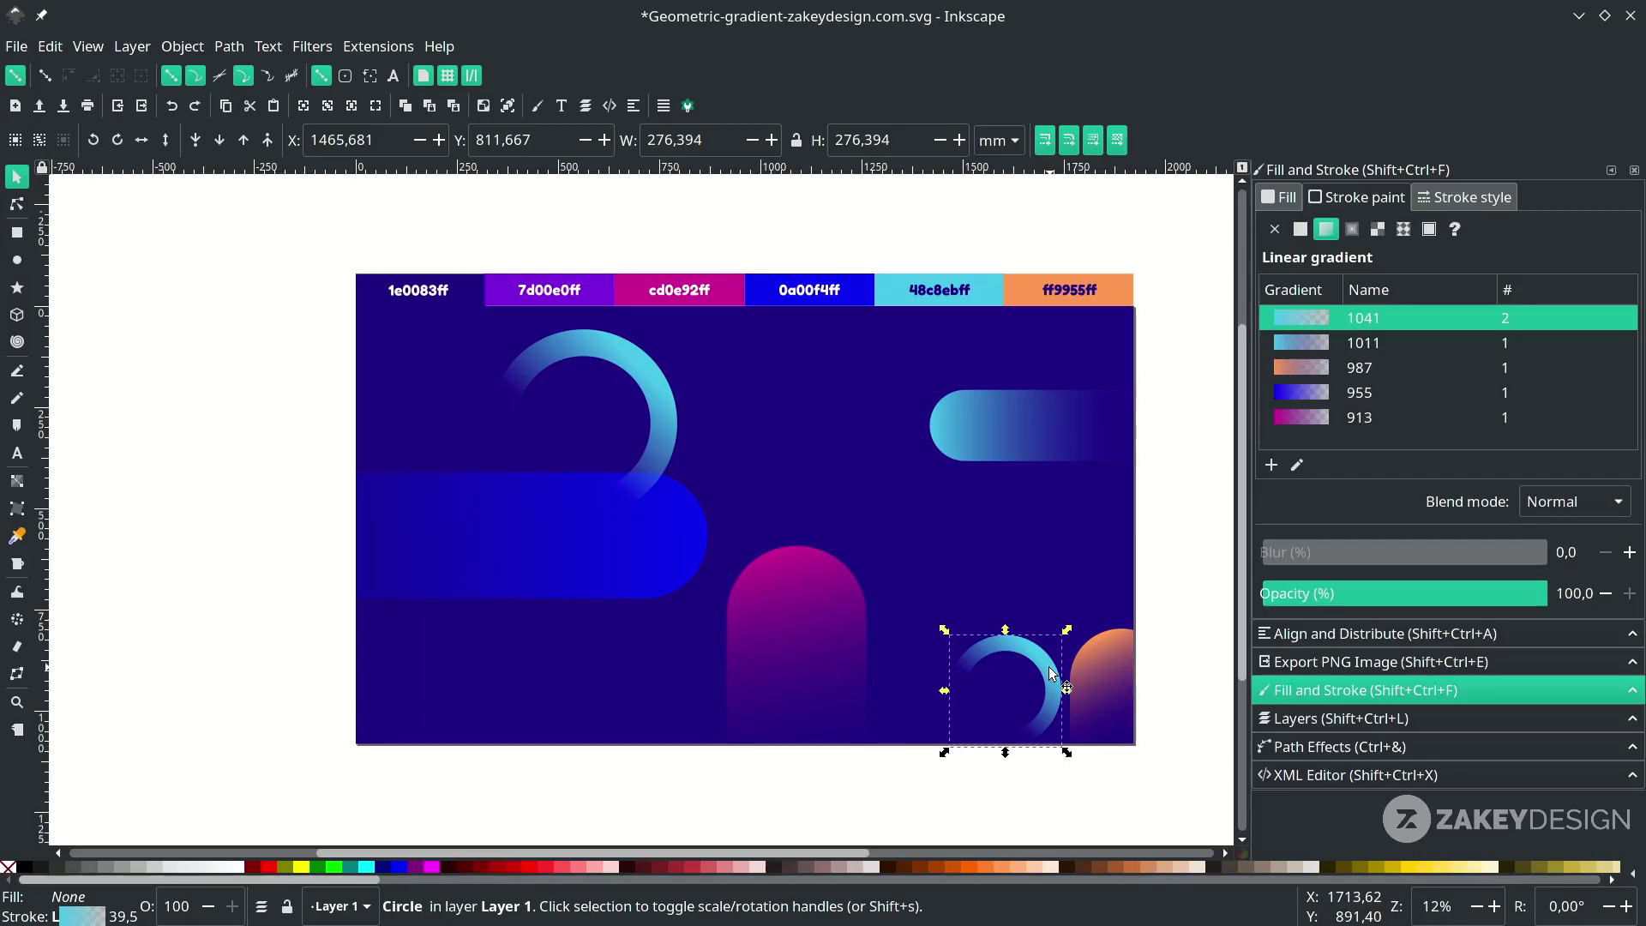
Reposition the small ring's gradient handles so it is opaque at the upper left and fades toward the lower right.
key(n)
drag(1046, 662, 970, 662)
click(998, 710)
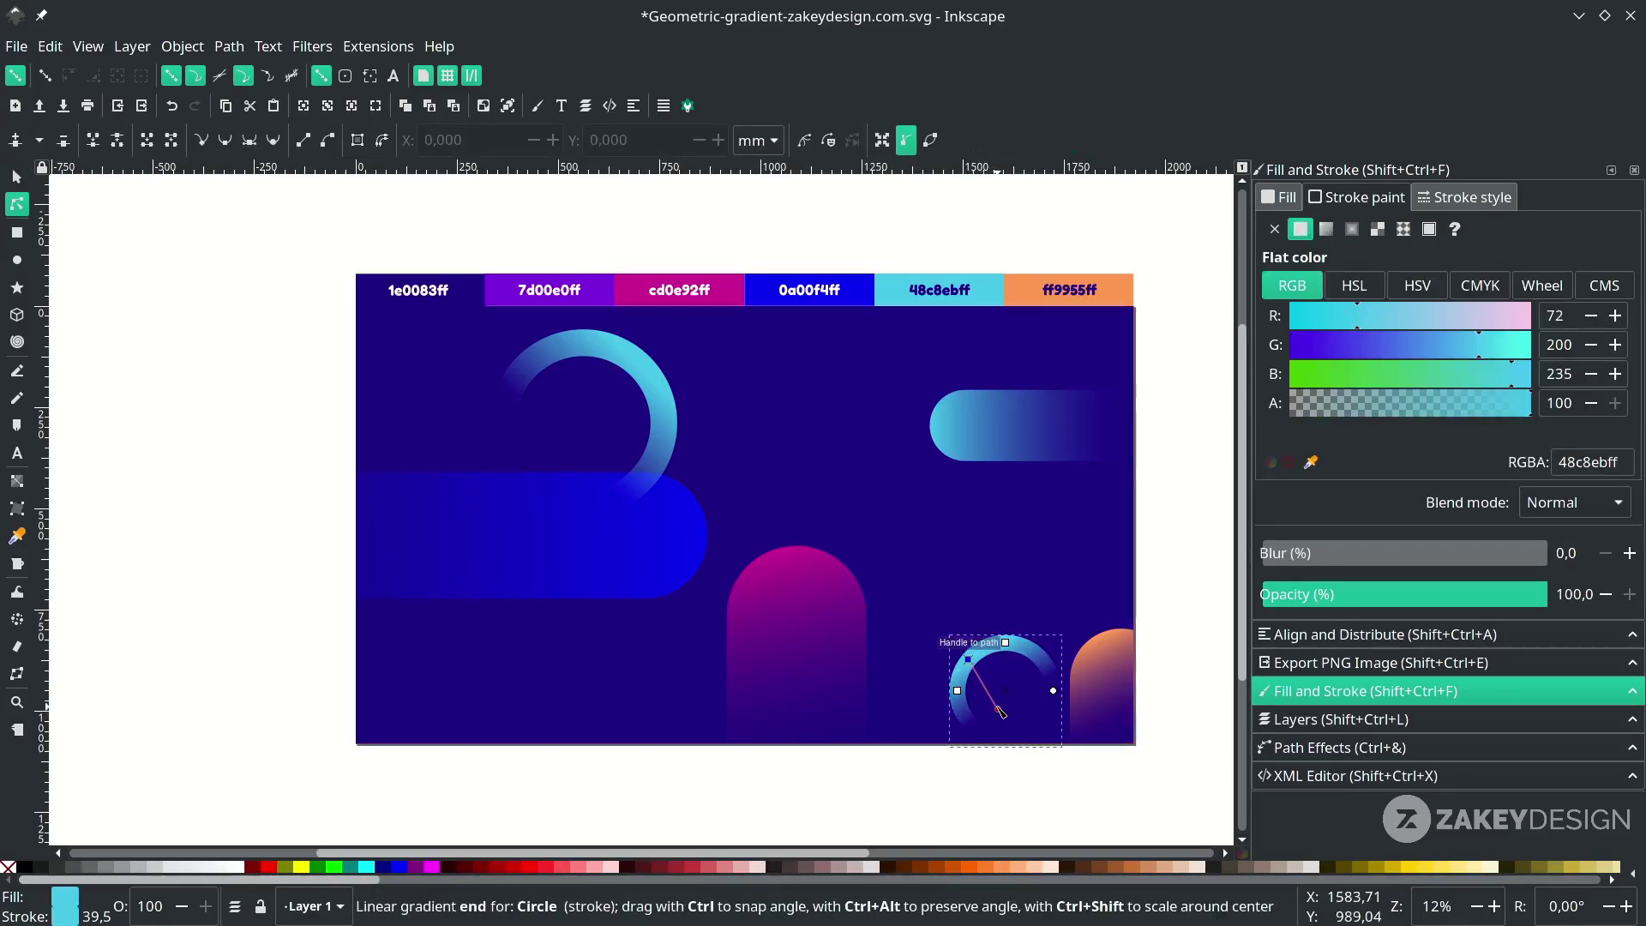
Place a copy of the small ring above the original and turn its gradient to fade toward the upper left.
key(s)
scroll(1037, 690, up, 1)
drag(1023, 688, 963, 556)
key(n)
click(989, 612)
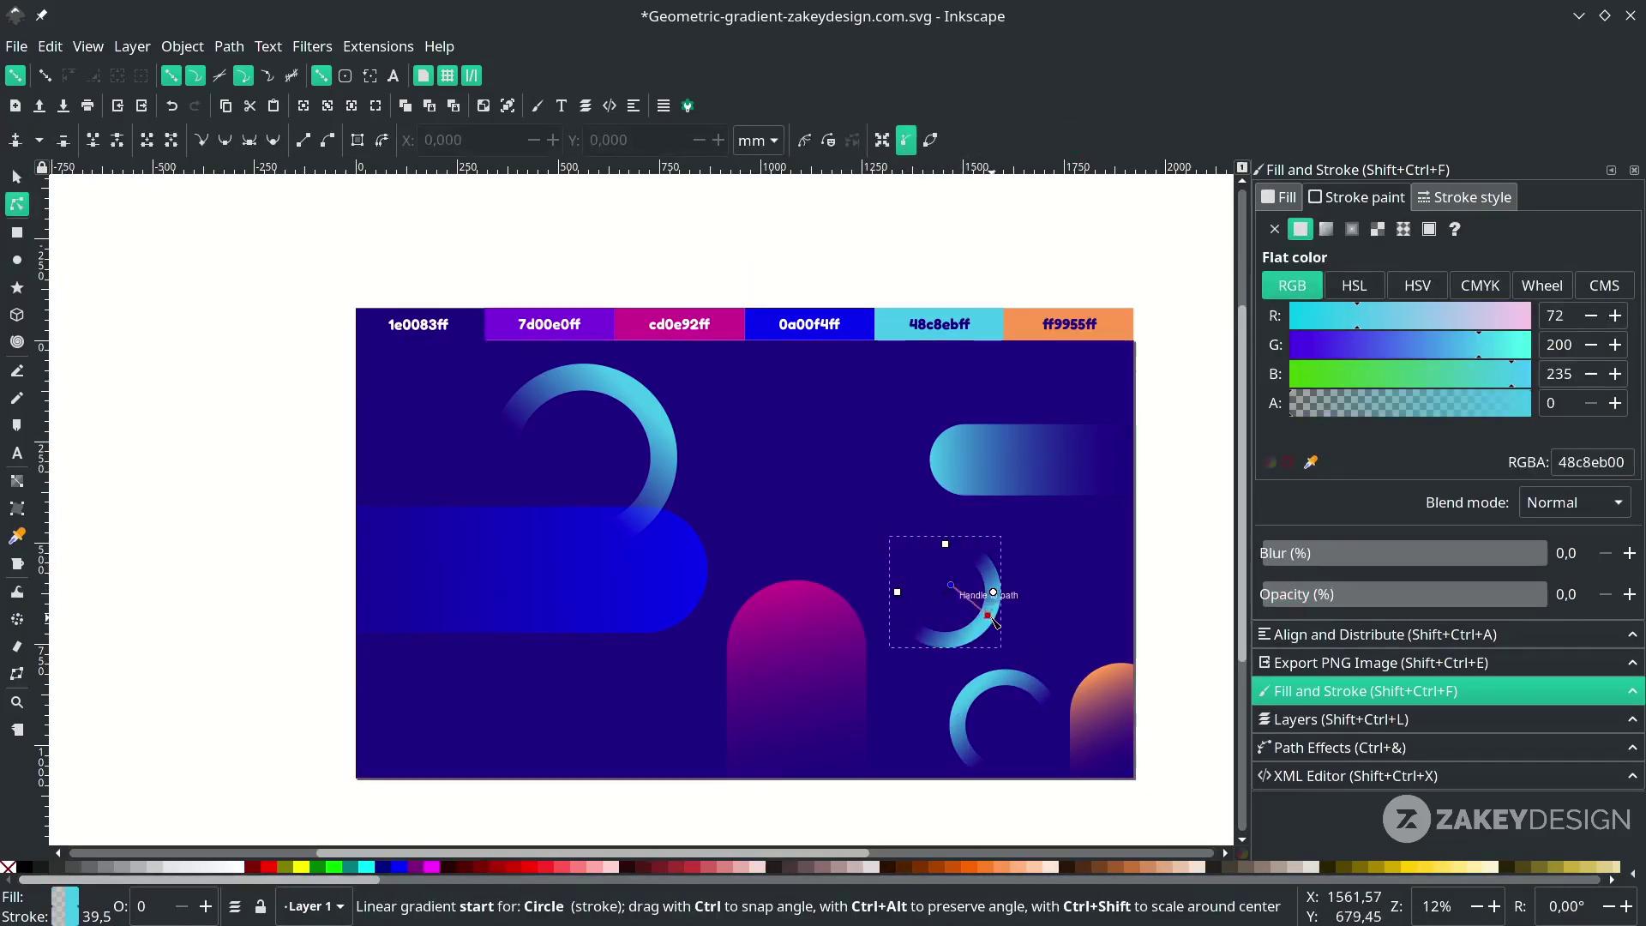
Recolor the upper small ring's gradient with the 7d00e0ff swatch and adjust its fading end.
key(d)
click(606, 327)
key(s)
key(n)
click(951, 584)
key(s)
Duplicate the large cyan ring onto the page's lower-left corner and recolor its opaque gradient stop with the cd0e92ff swatch.
click(653, 477)
scroll(653, 478, right, 4)
scroll(654, 471, left, 2)
key(ctrl+d)
drag(590, 469, 424, 767)
scroll(423, 768, down, 2)
key(n)
click(414, 635)
key(d)
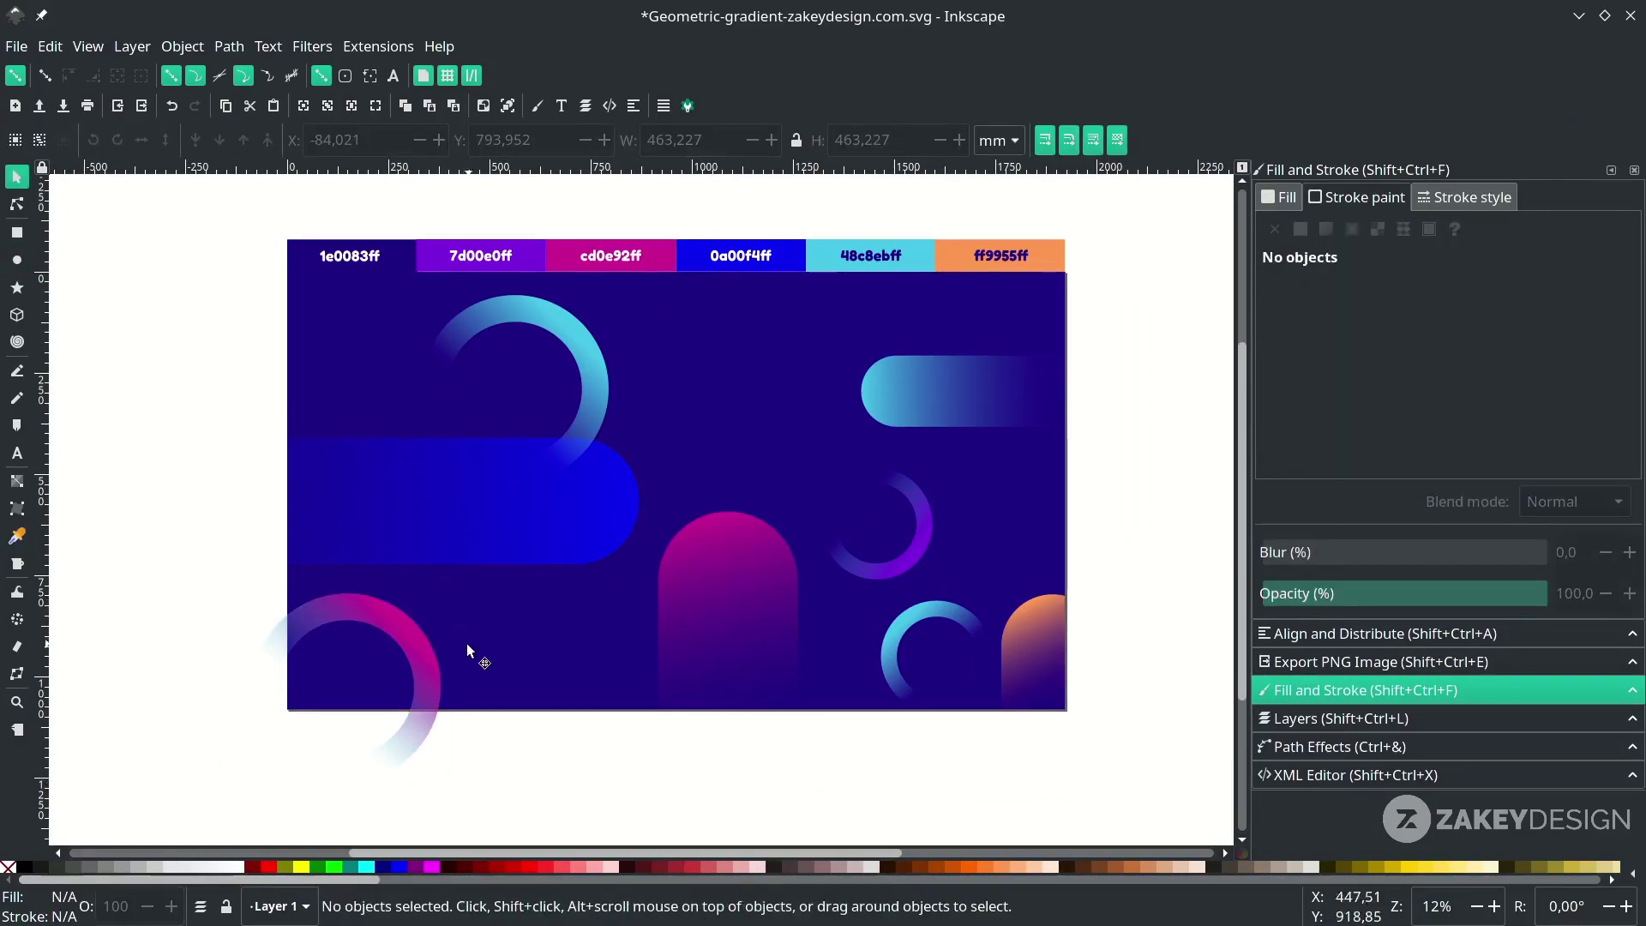
Adjust the transparent end of the magenta ring's gradient, deselect the ring, and save the document.
click(426, 673)
key(n)
drag(327, 719, 342, 710)
click(580, 727)
key(ctrl+s)
Draw a solid magenta circle about 277 mm across over the blue pill's upper edge, beside the large cyan ring.
scroll(508, 425, left, 3)
scroll(508, 425, down, 1)
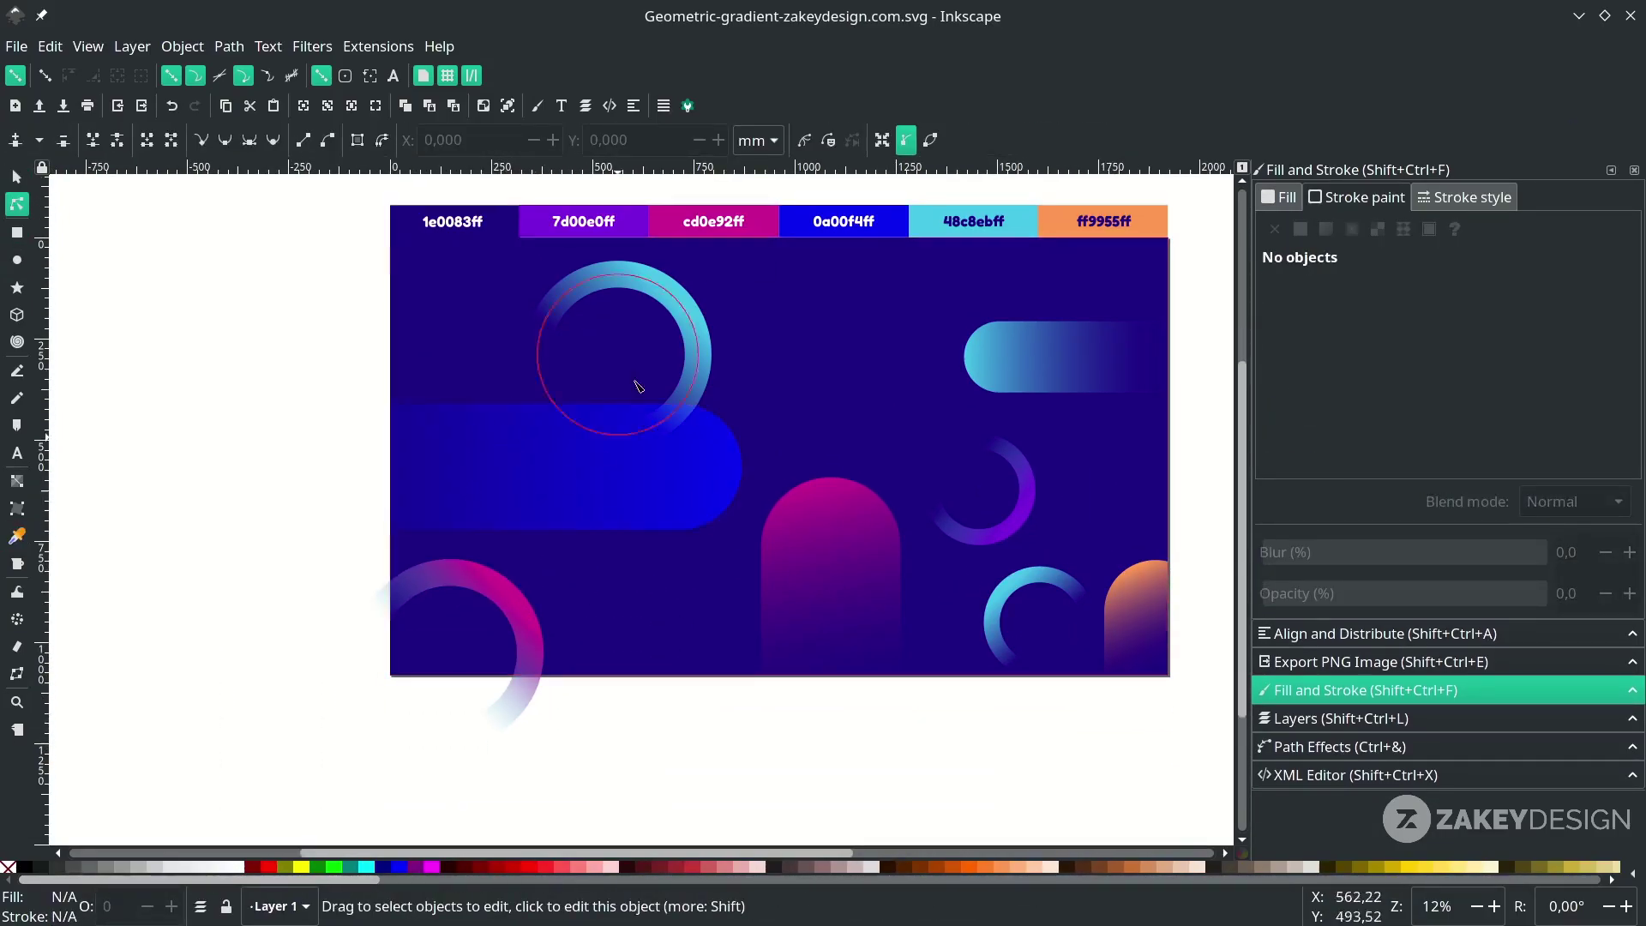
click(17, 260)
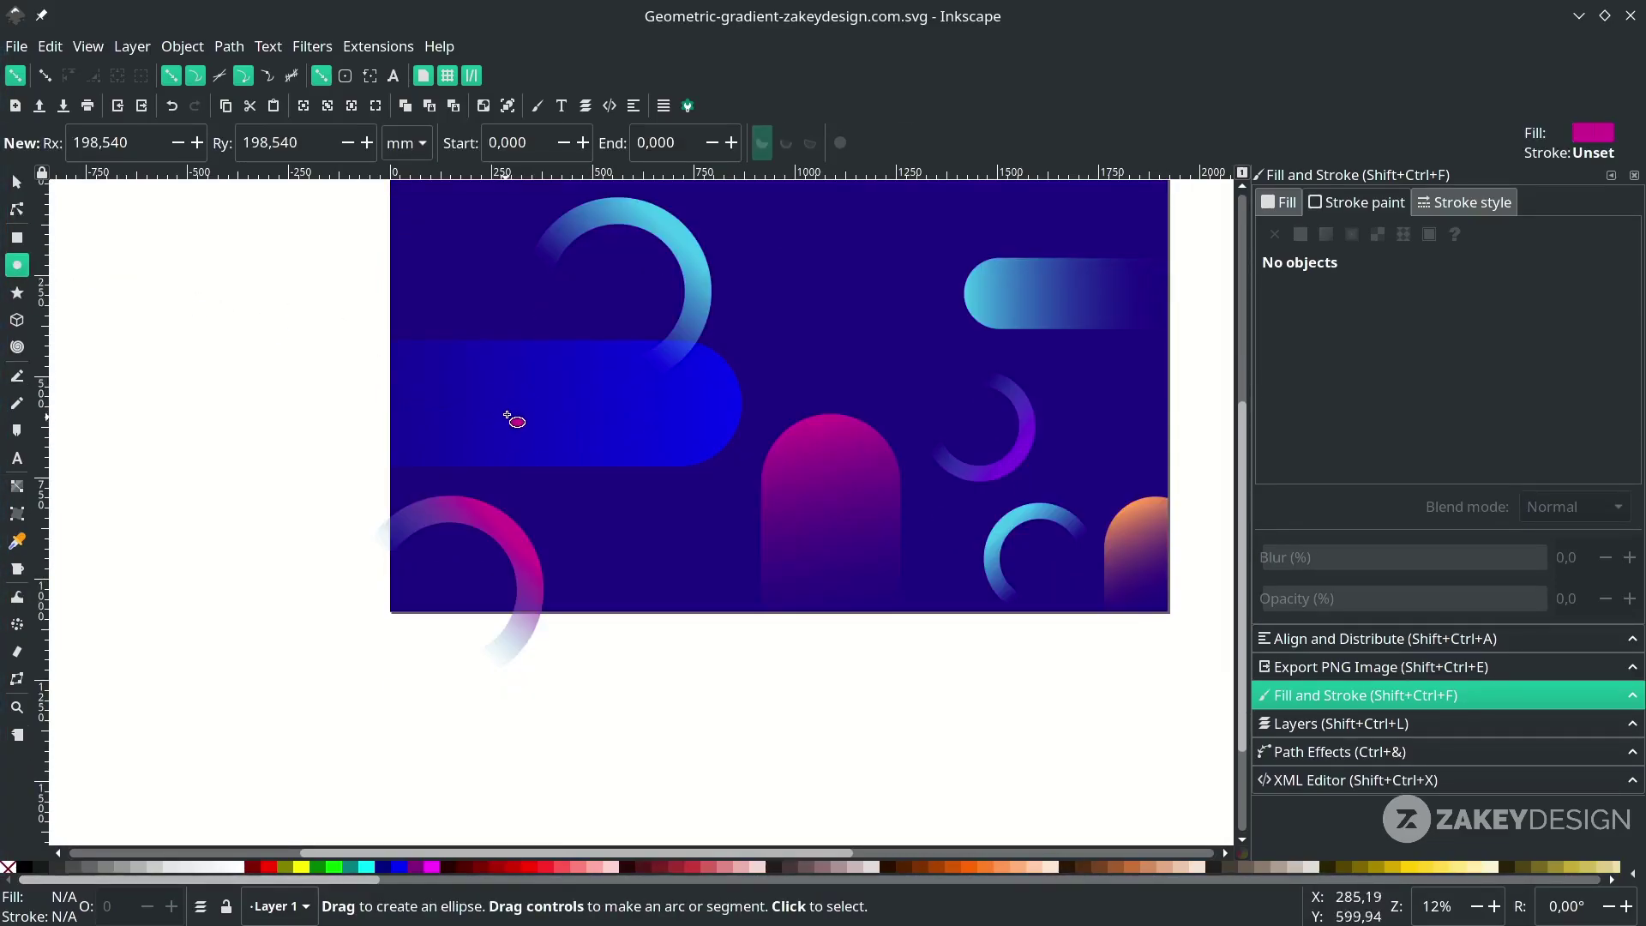
drag(509, 400, 625, 481)
scroll(527, 426, left, 2)
scroll(581, 429, up, 2)
key(s)
scroll(600, 482, up, 1)
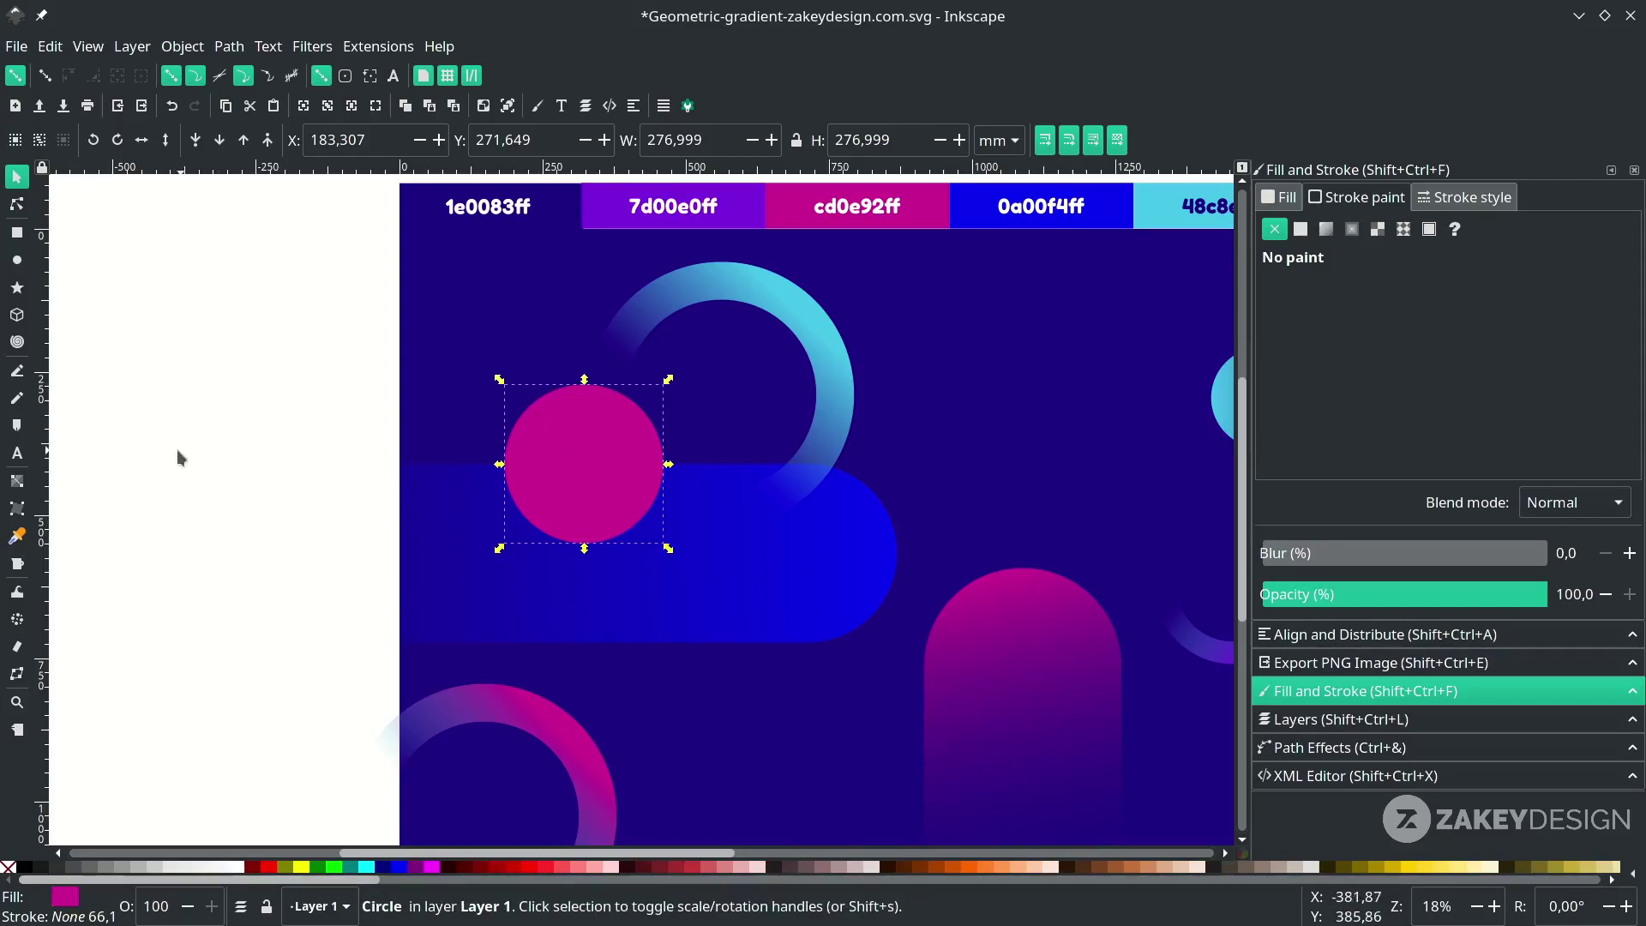
Apply a linear gradient to the new circle from its upper left to its lower right, and reverse its direction.
click(16, 481)
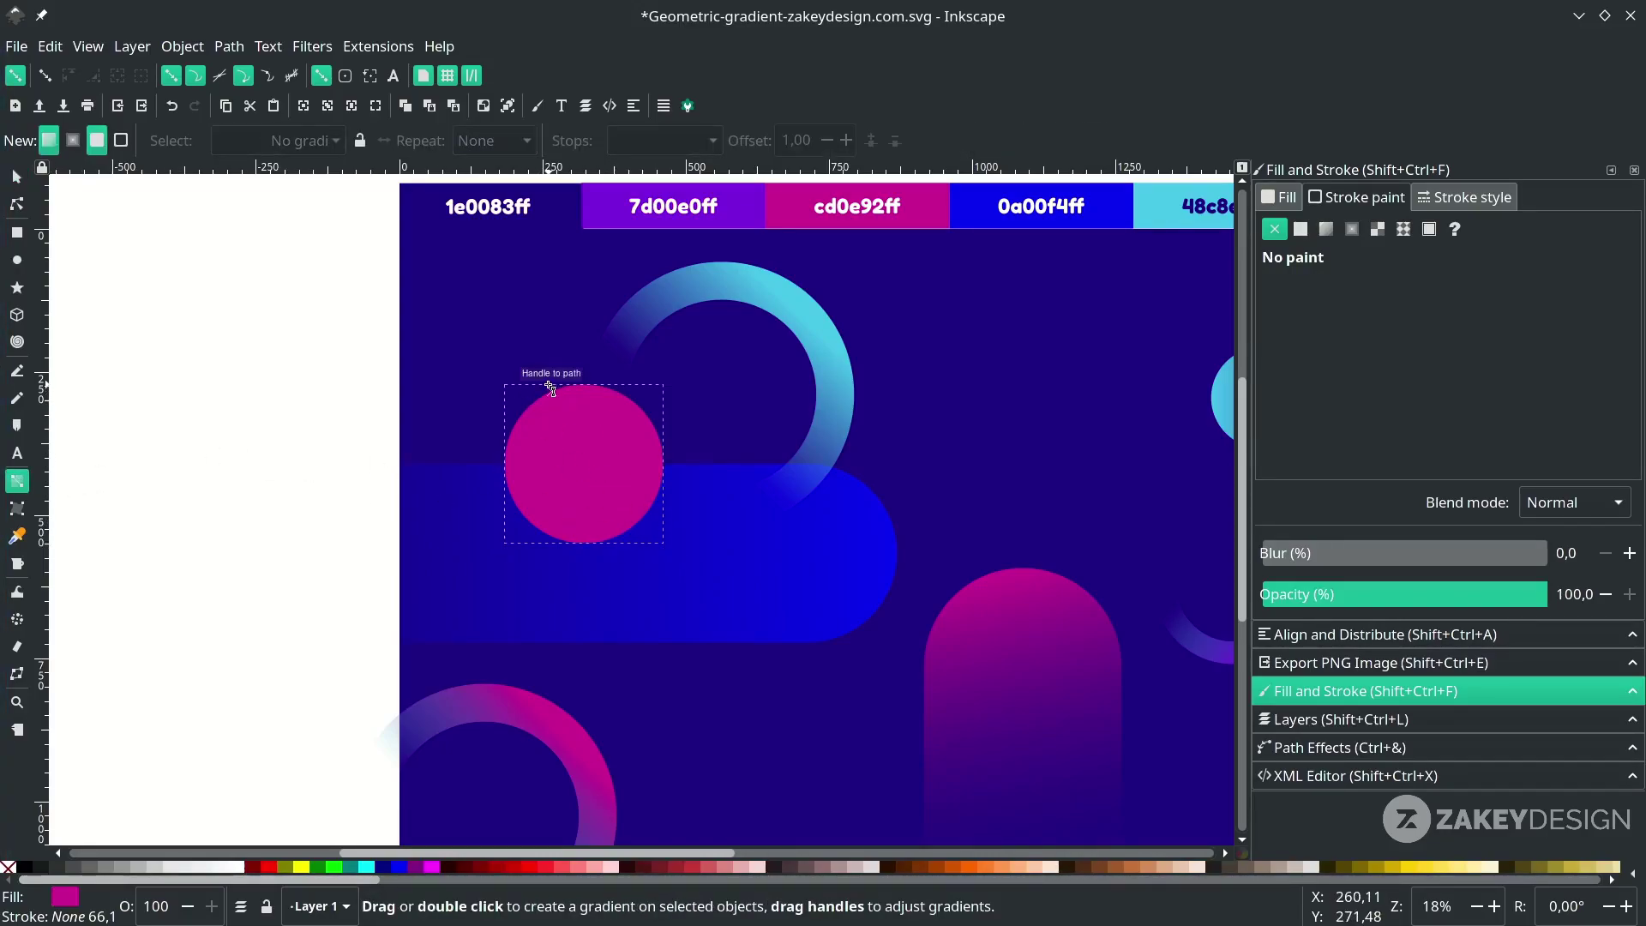
drag(550, 390, 638, 508)
click(551, 392)
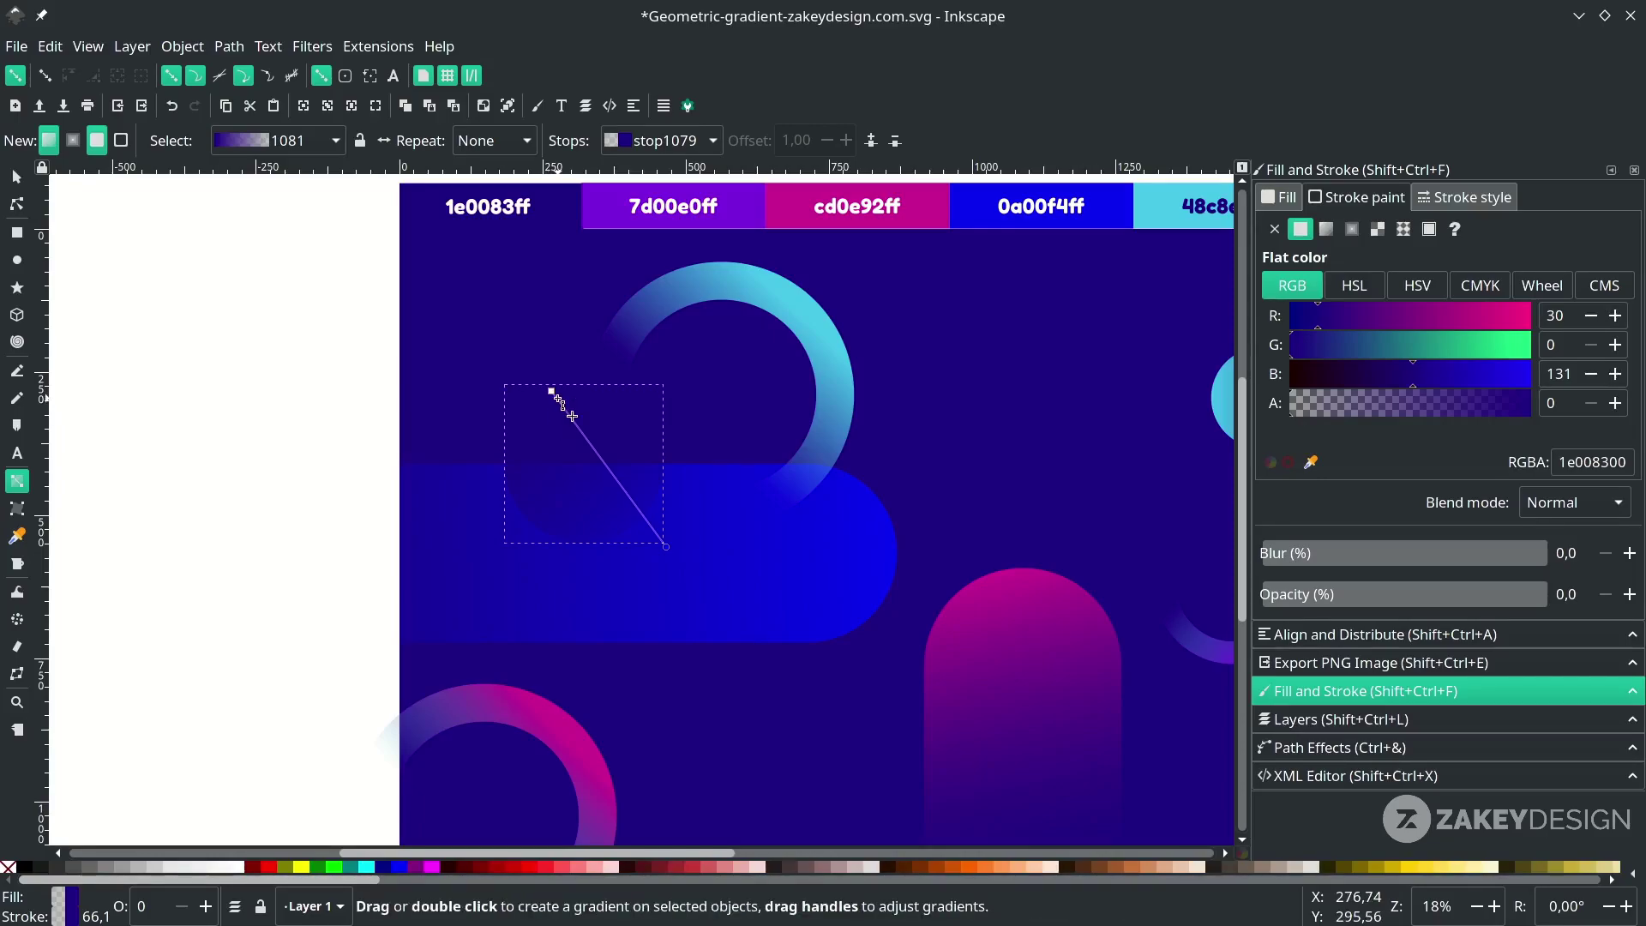
key(shift+r)
Set the opaque stop of the circle's gradient to the ff9955ff swatch color.
scroll(559, 392, down, 2)
key(d)
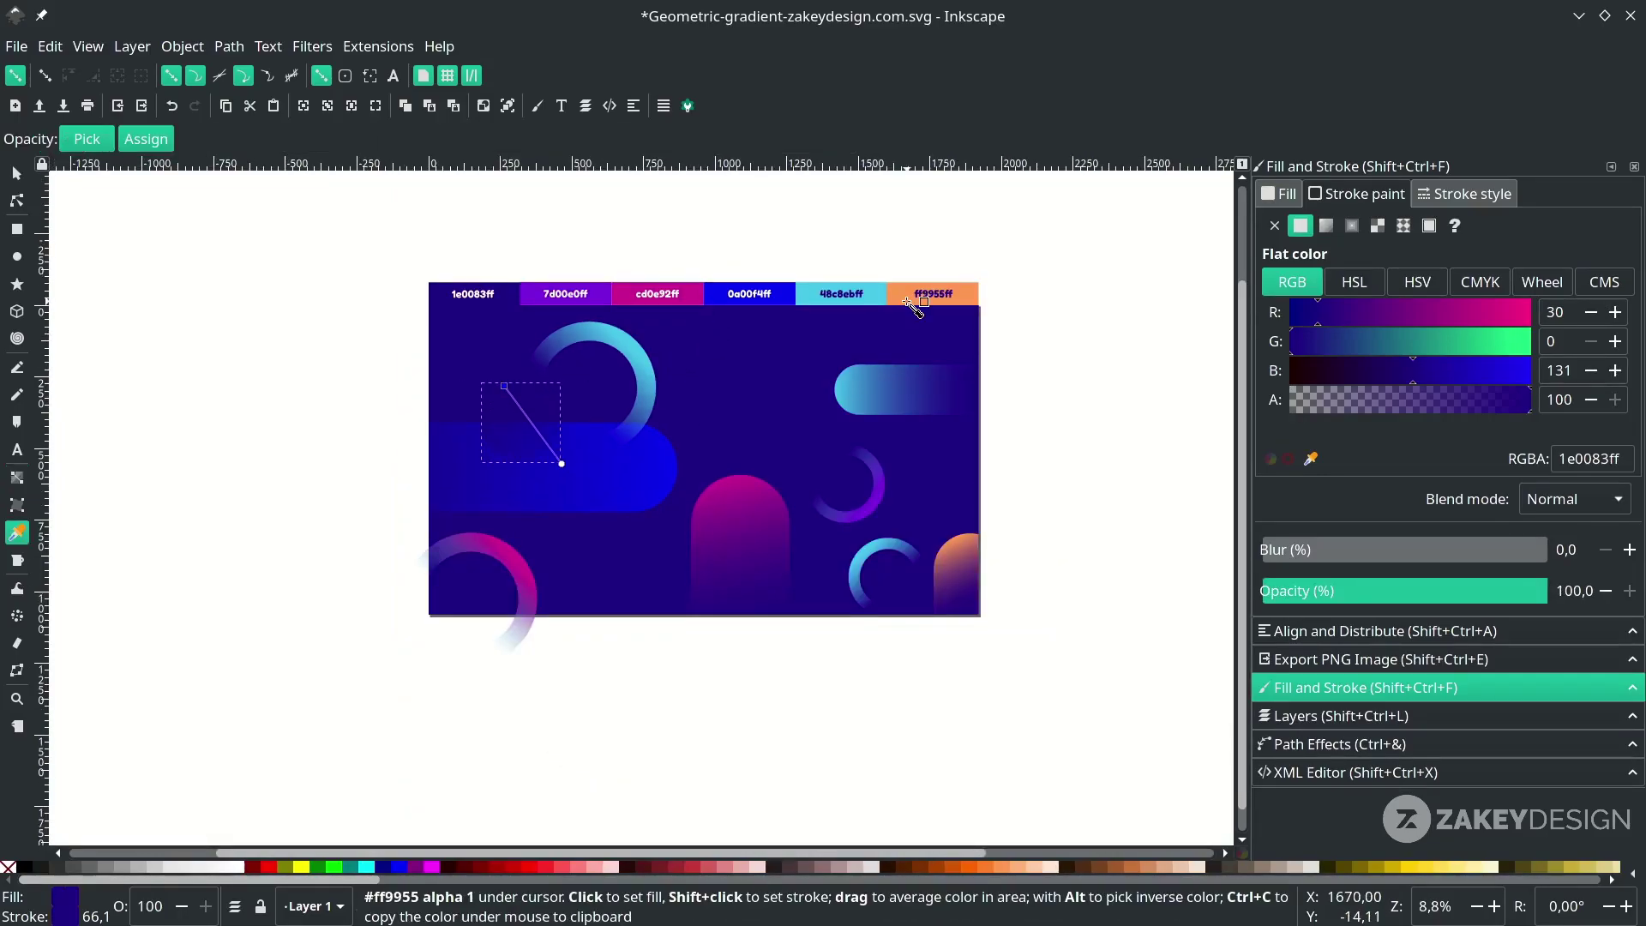
click(911, 300)
key(plus)
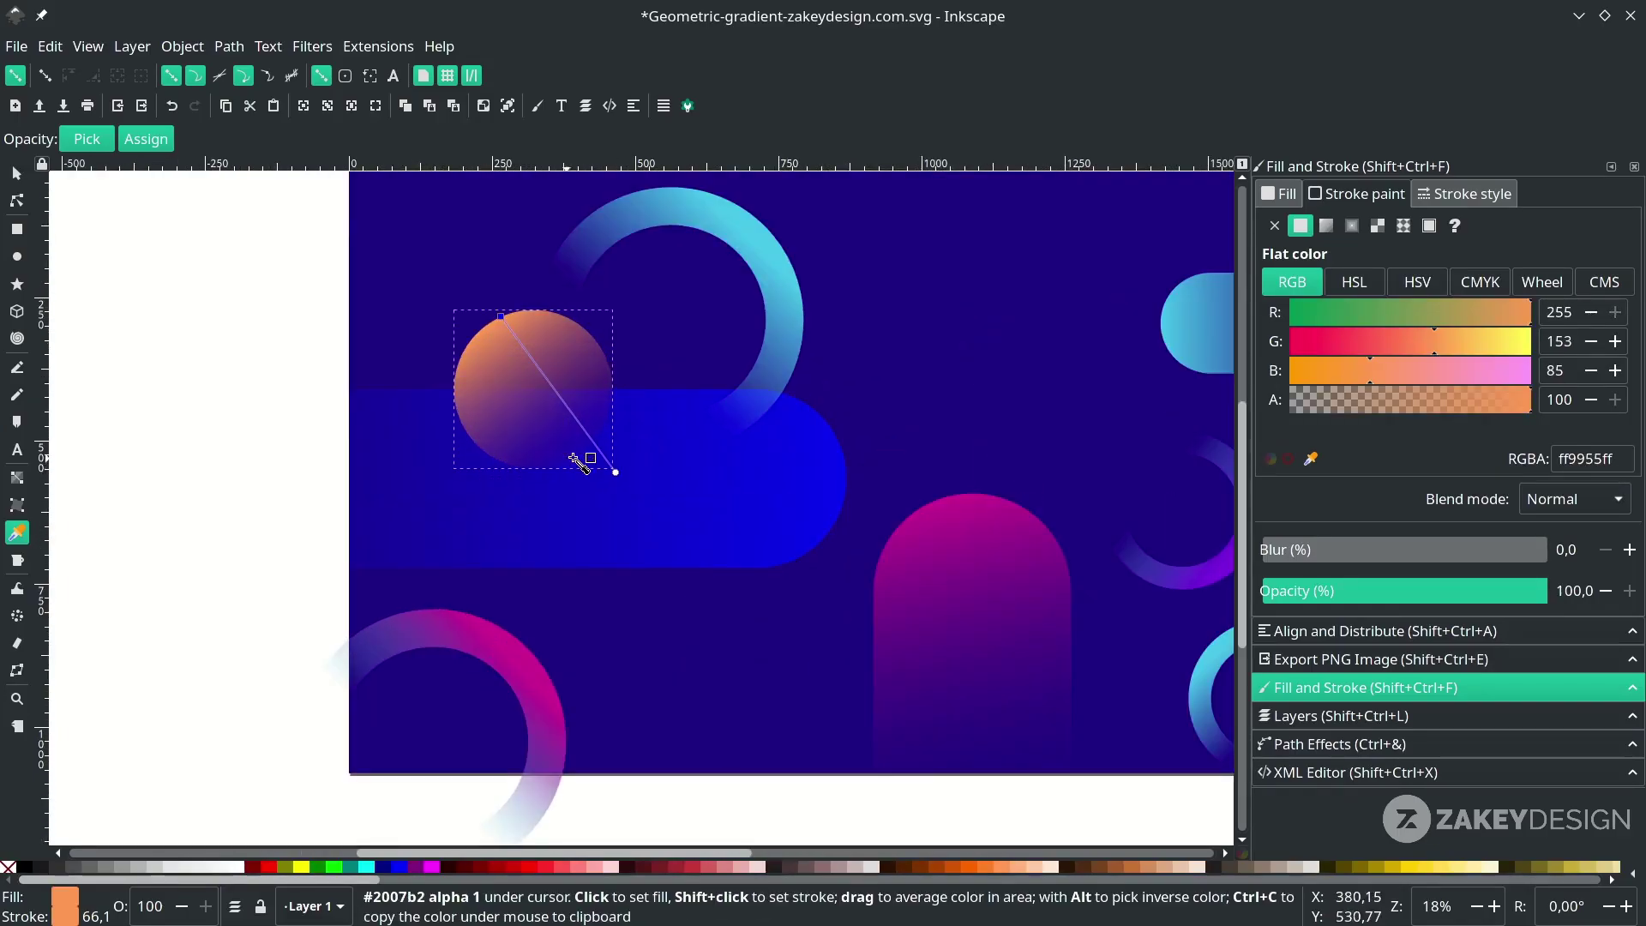
Duplicate the orange circle near the blue pill's lower right end and scale the copy to about 184 mm across.
key(s)
key(ctrl+z)
click(542, 367)
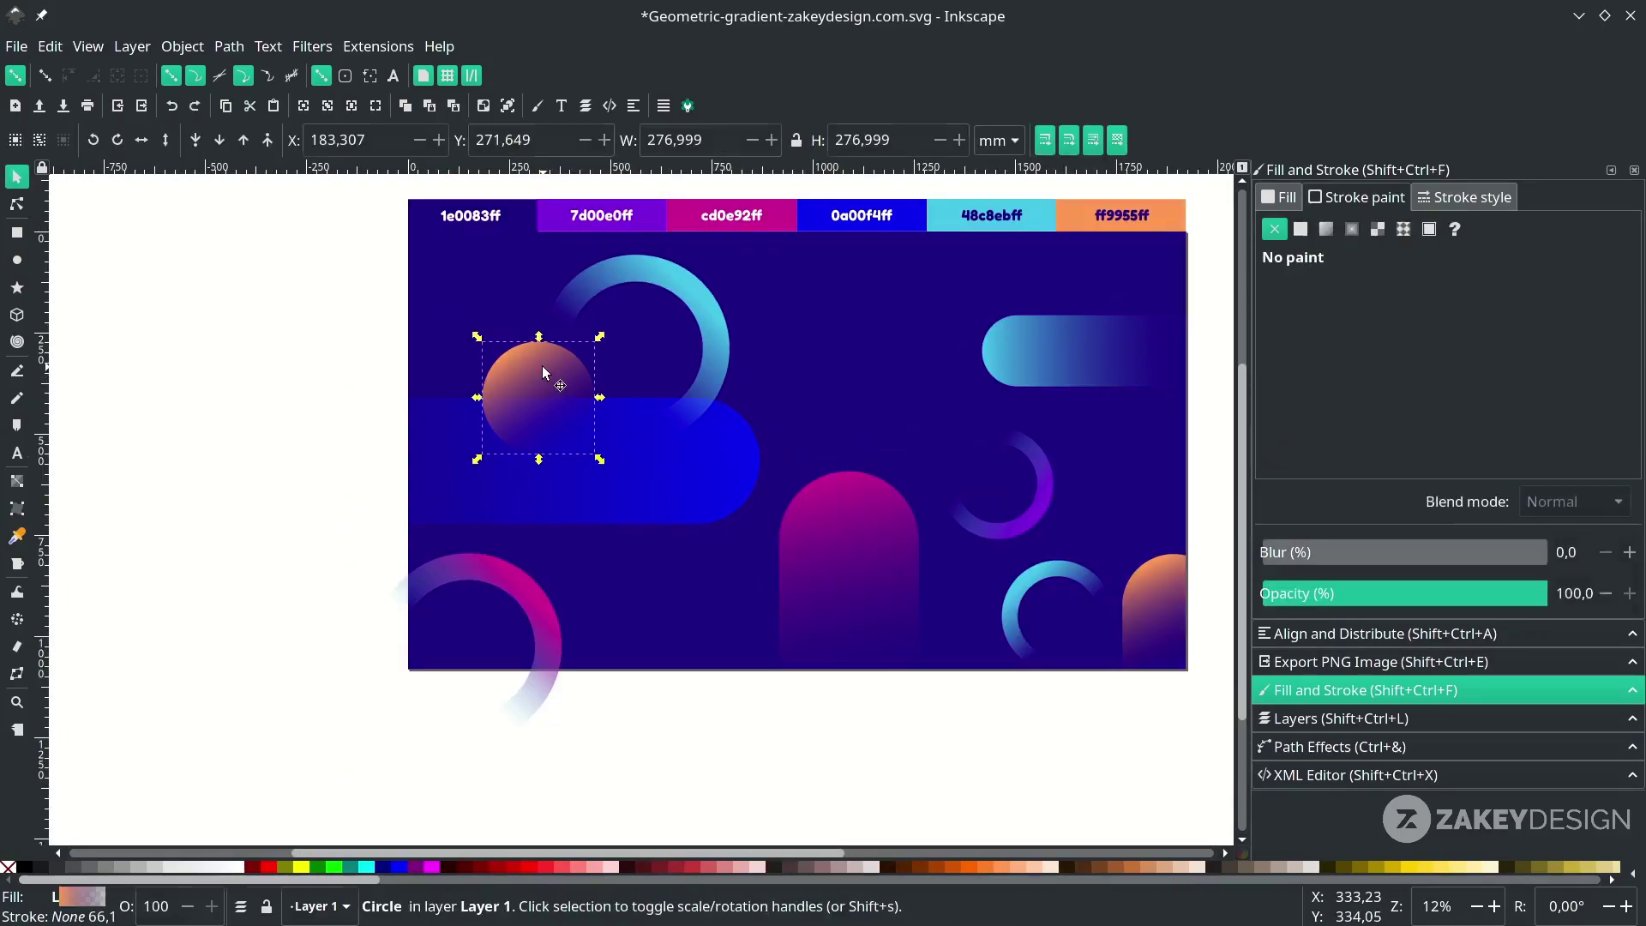
key(ctrl+d)
drag(542, 365, 681, 500)
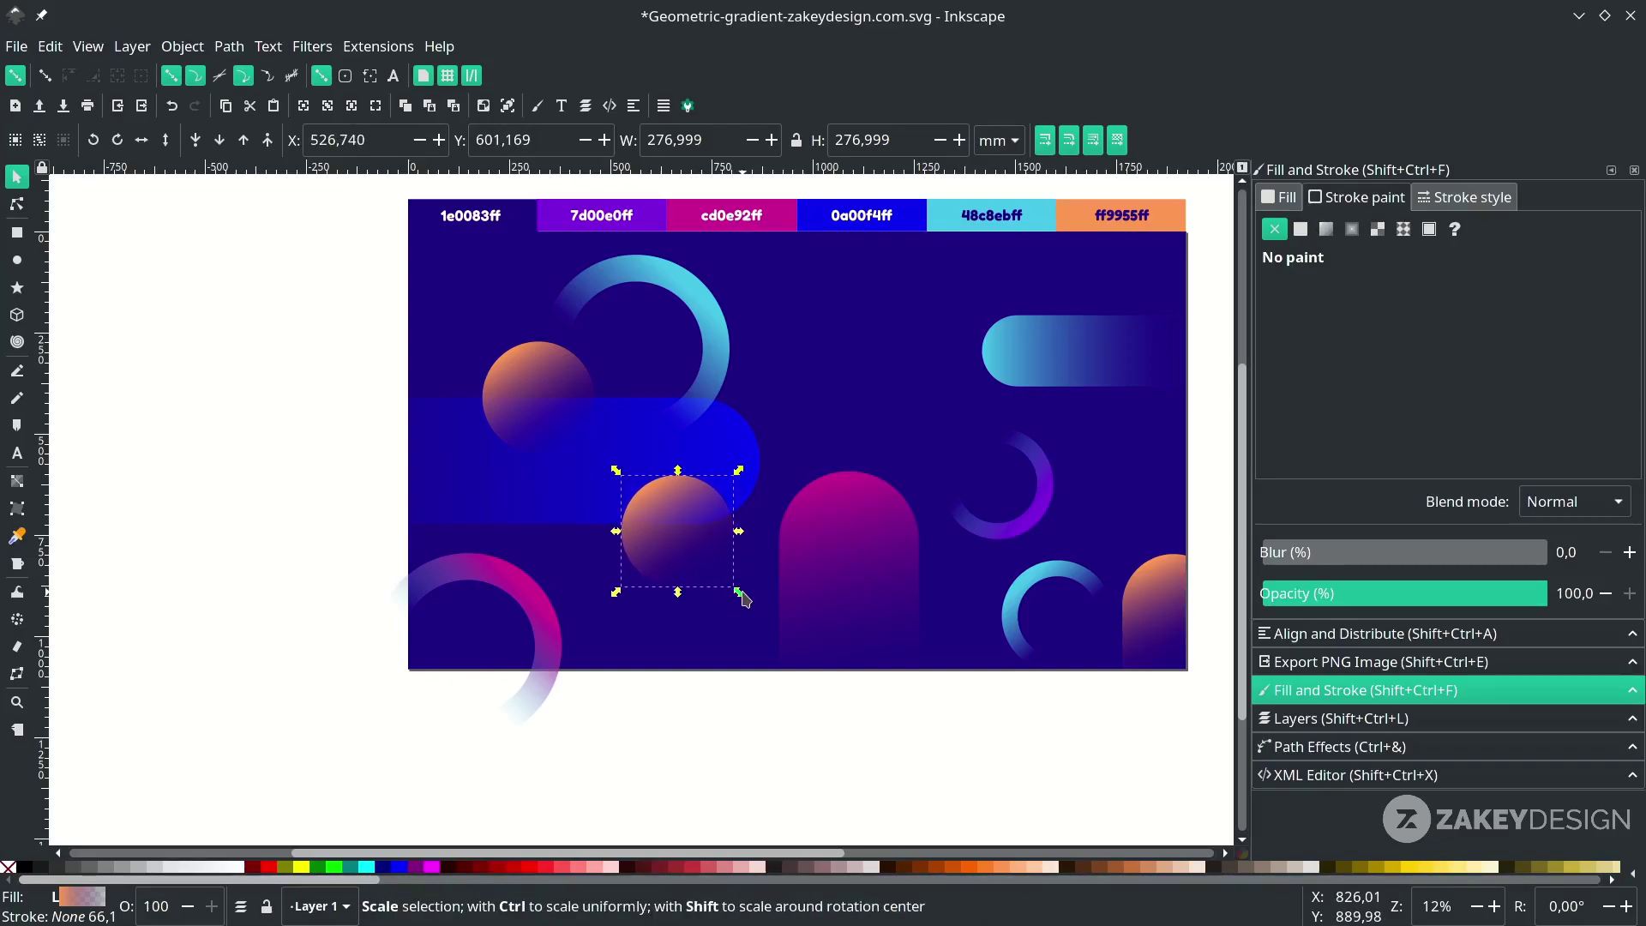
drag(742, 598, 723, 584)
Recolor the smaller circle's opaque gradient stop with the cd0e92ff swatch.
key(n)
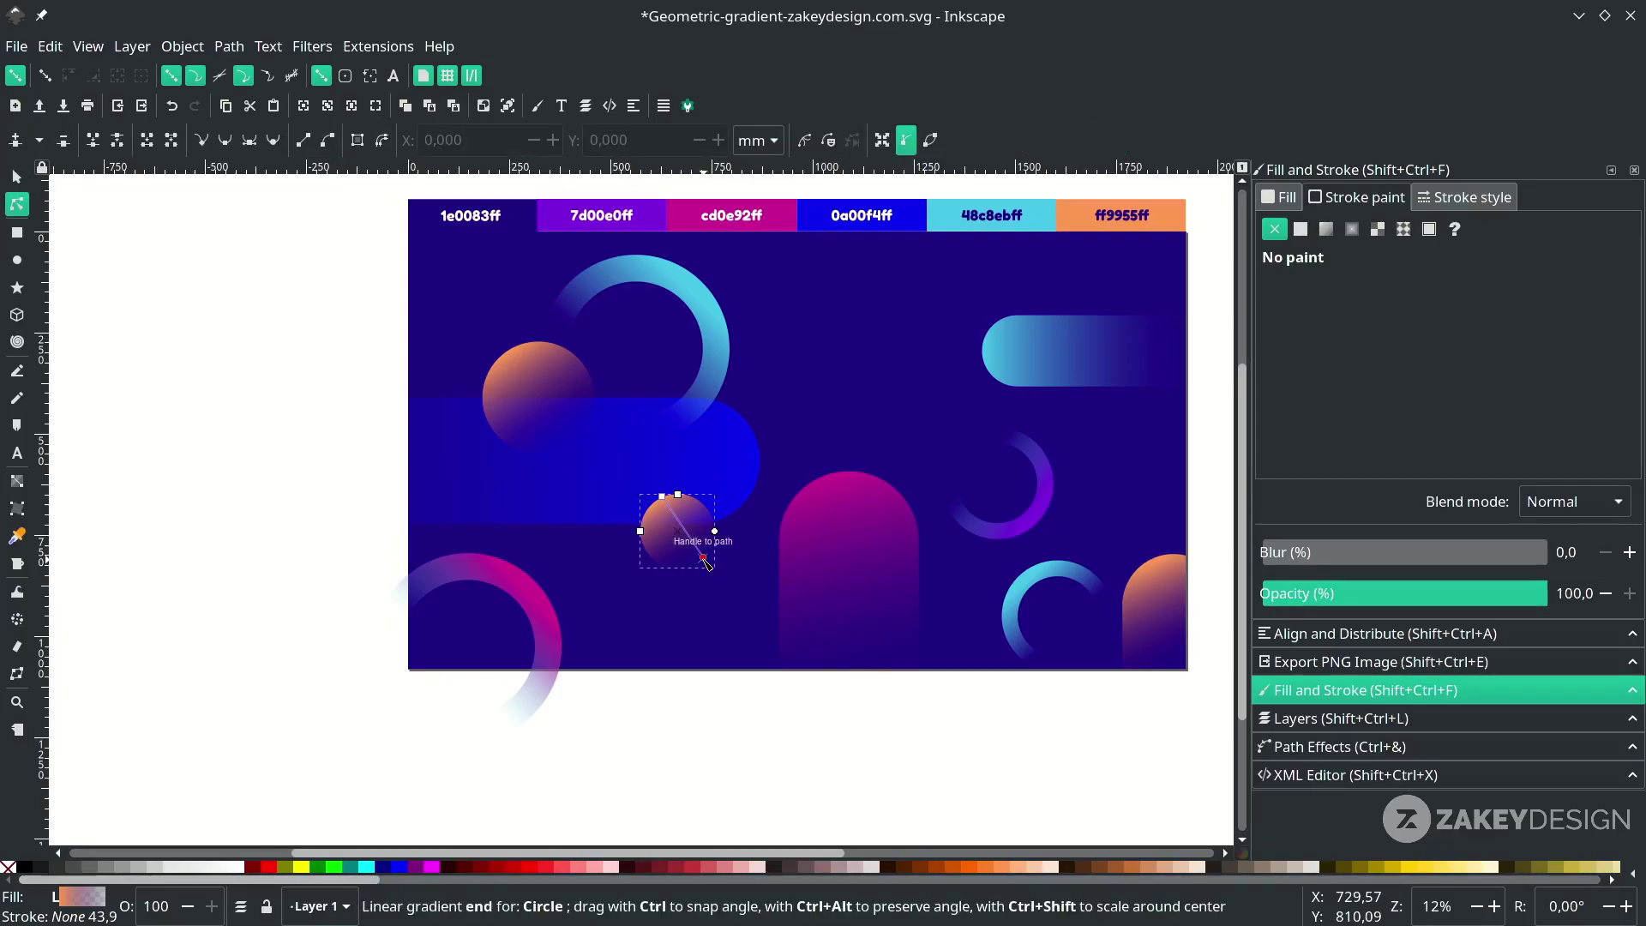
click(703, 558)
click(661, 496)
key(d)
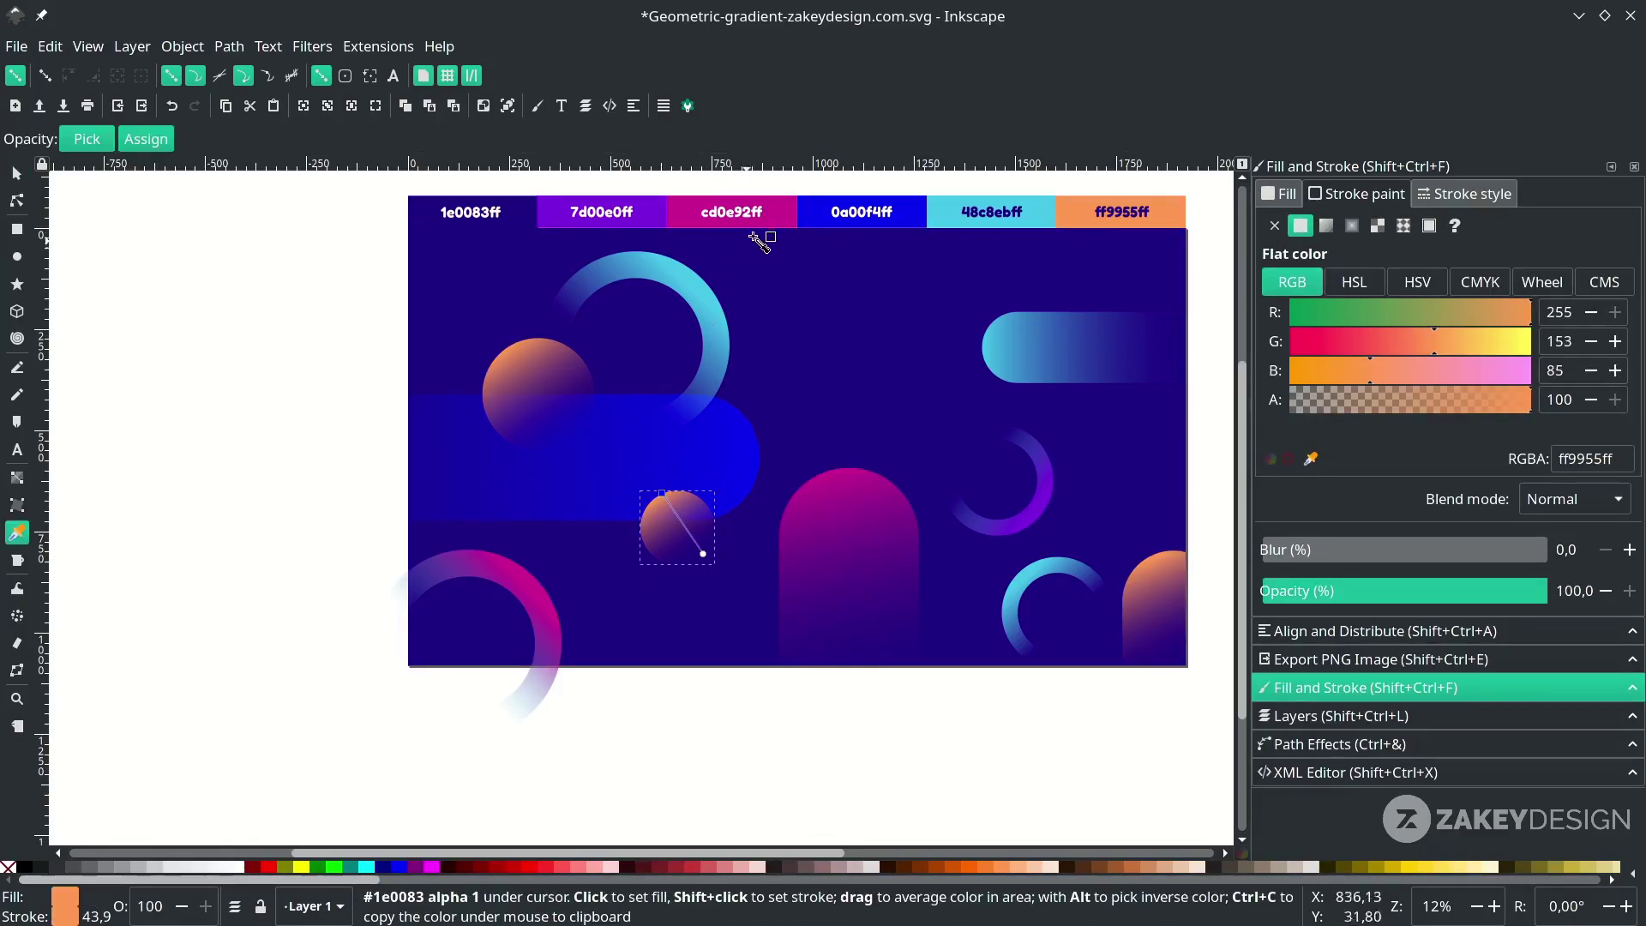
click(774, 215)
Reposition the small circle's gradient handles so the magenta sits at the lower right and fades toward the upper left.
key(n)
ctrl+scroll(708, 522, up, 1)
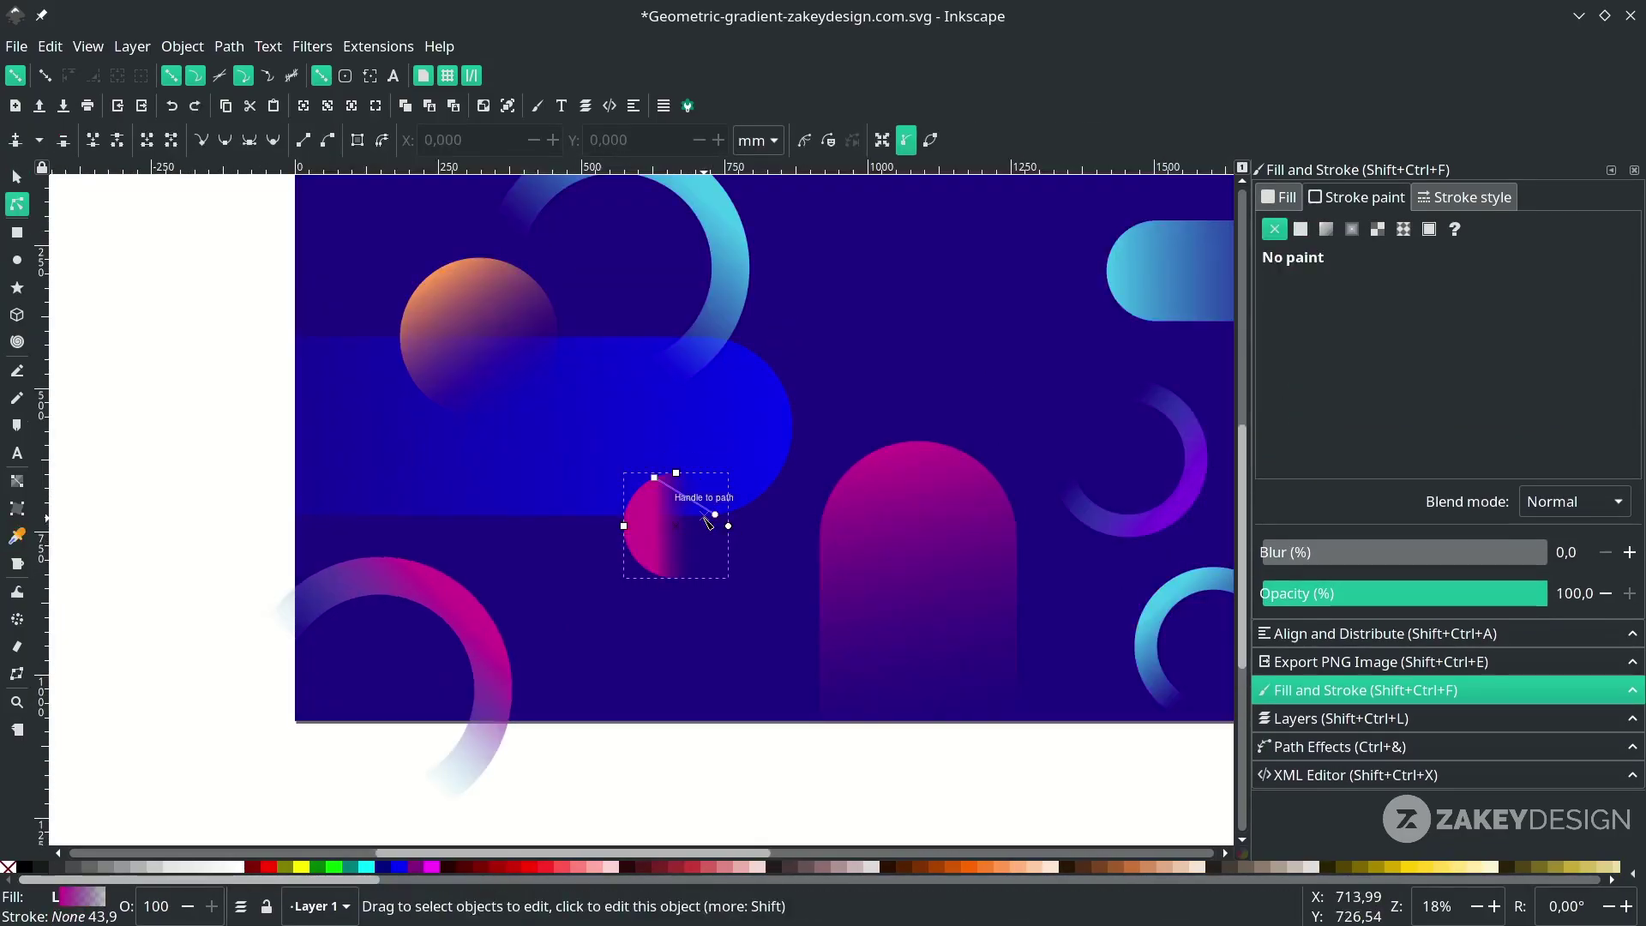
drag(718, 518, 714, 572)
click(654, 476)
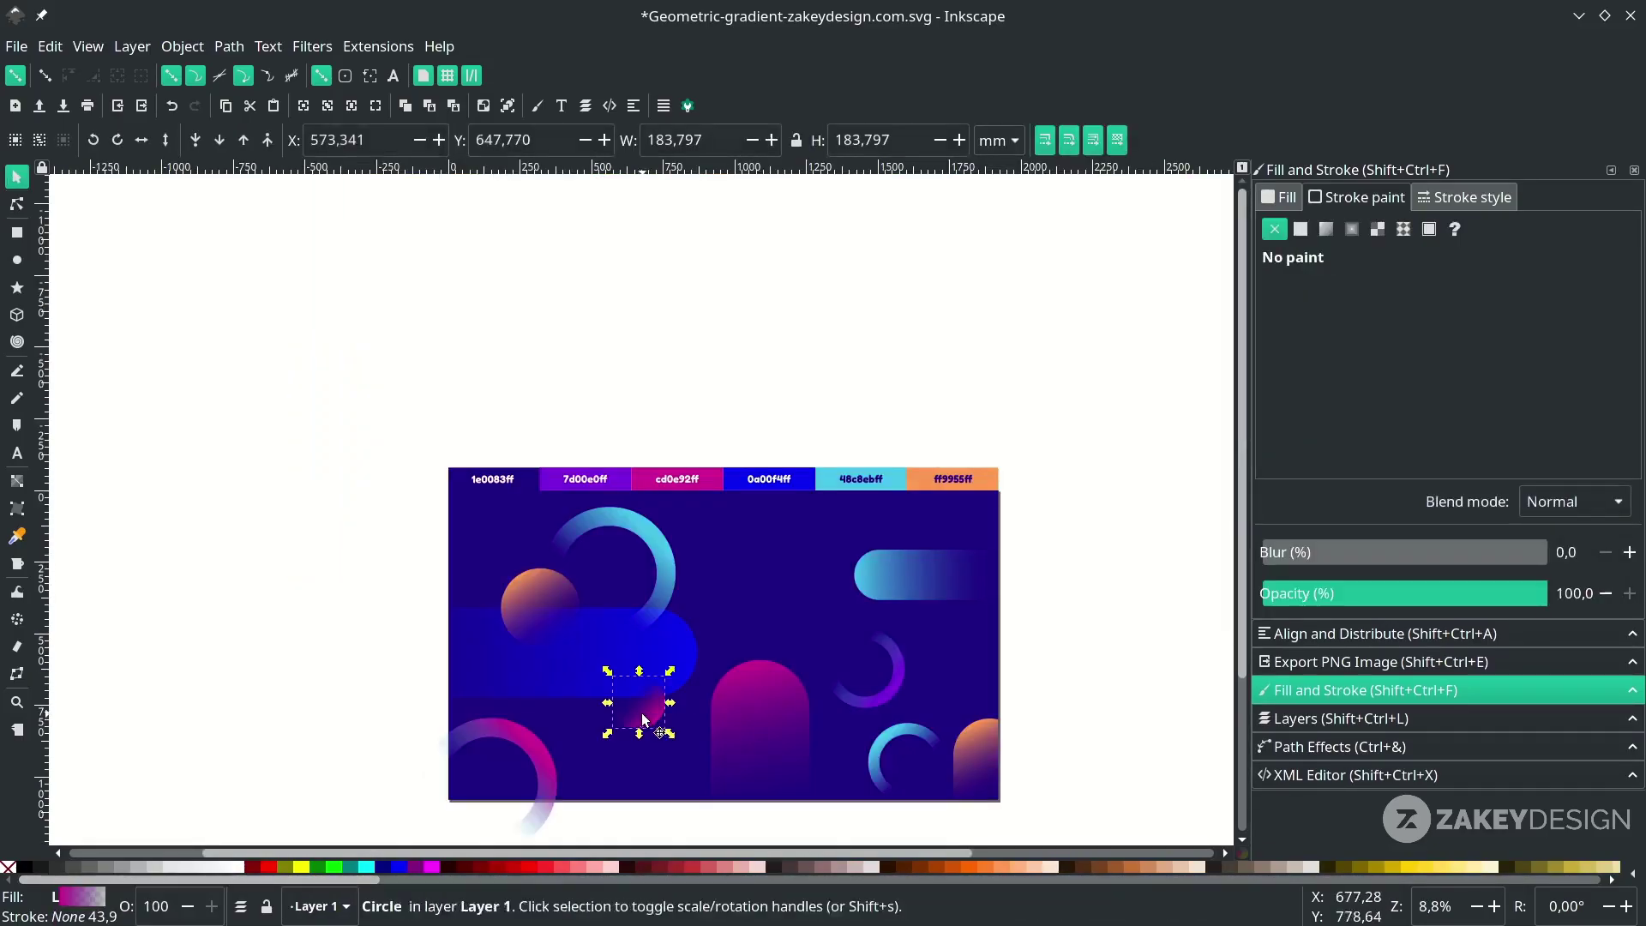
Duplicate the small magenta circle beside the cyan pill and recolor the copy's opaque gradient stop with the 0a00f4ff swatch.
key(ctrl+d)
drag(650, 706, 836, 600)
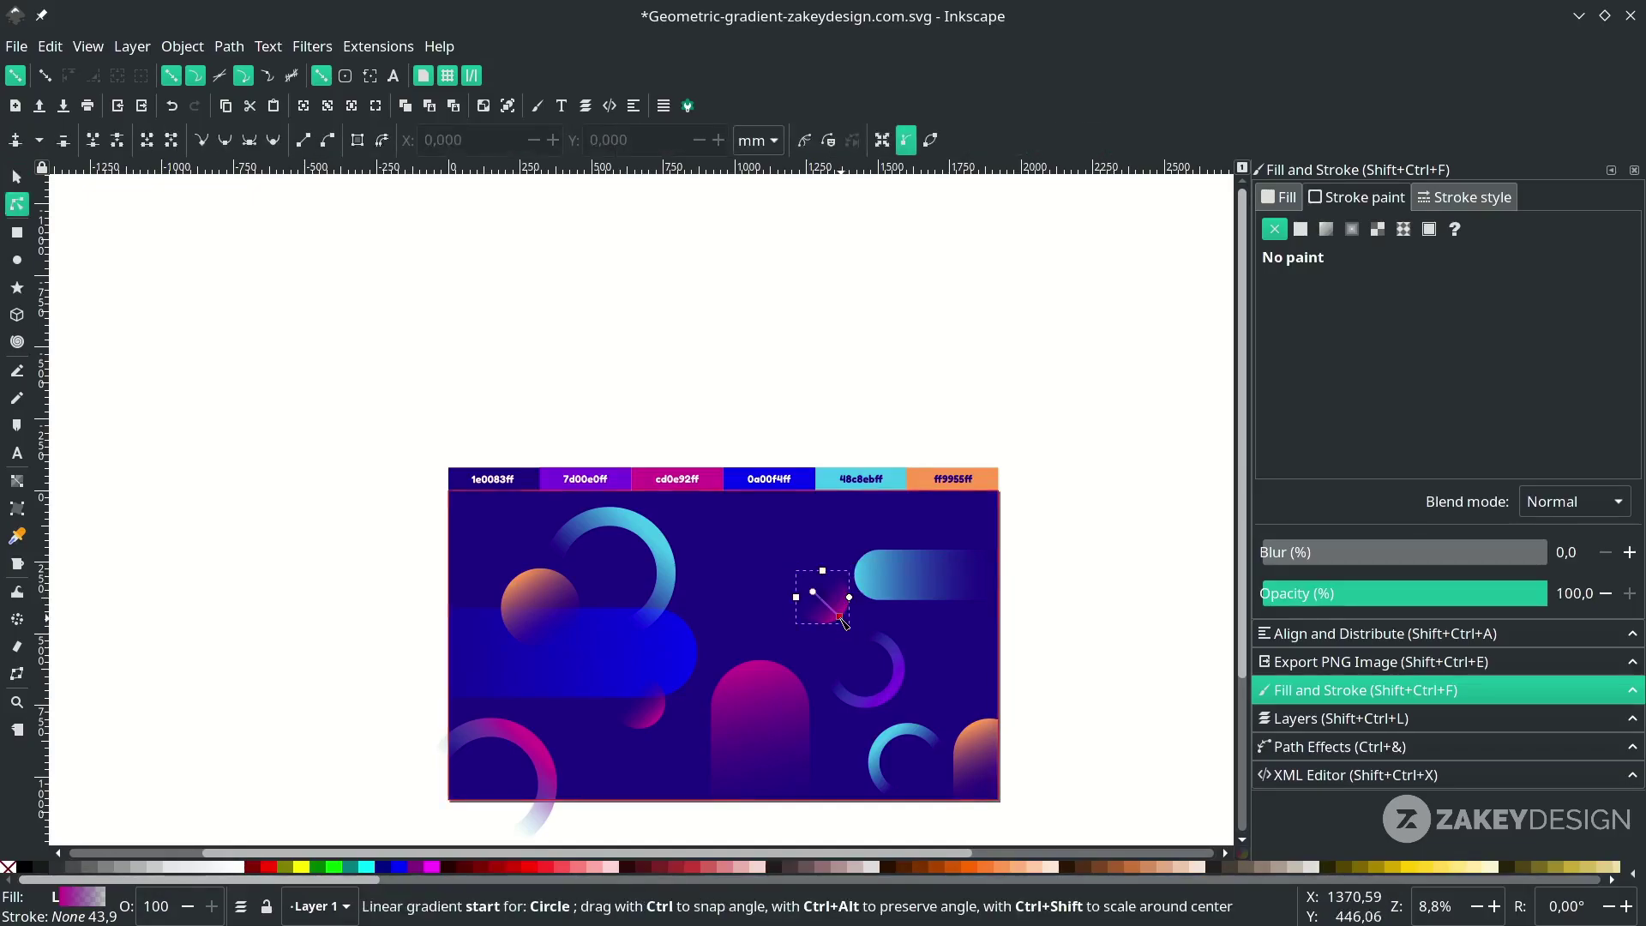
scroll(600, 531, down, 2)
Duplicate the orange circle to the upper middle of the page, enlarge it and recolor its opaque stop with the cd0e92ff swatch.
click(534, 525)
key(ctrl+d)
drag(533, 525, 715, 454)
drag(767, 513, 801, 543)
key(n)
click(733, 447)
key(d)
click(677, 416)
click(749, 317)
Duplicate the orange circle over the large magenta circle's right edge at a smaller size, recolor it with 48c8ebff, and save the document.
click(540, 525)
key(ctrl+d)
drag(540, 524, 808, 465)
drag(851, 517, 837, 511)
key(n)
key(d)
click(891, 369)
key(ctrl+s)
key(ctrl+s)
Draw a fully rounded vertical pill about 372 × 610 mm over the magenta arch and turn its fill into a thick outline.
scroll(651, 618, up, 1)
key(r)
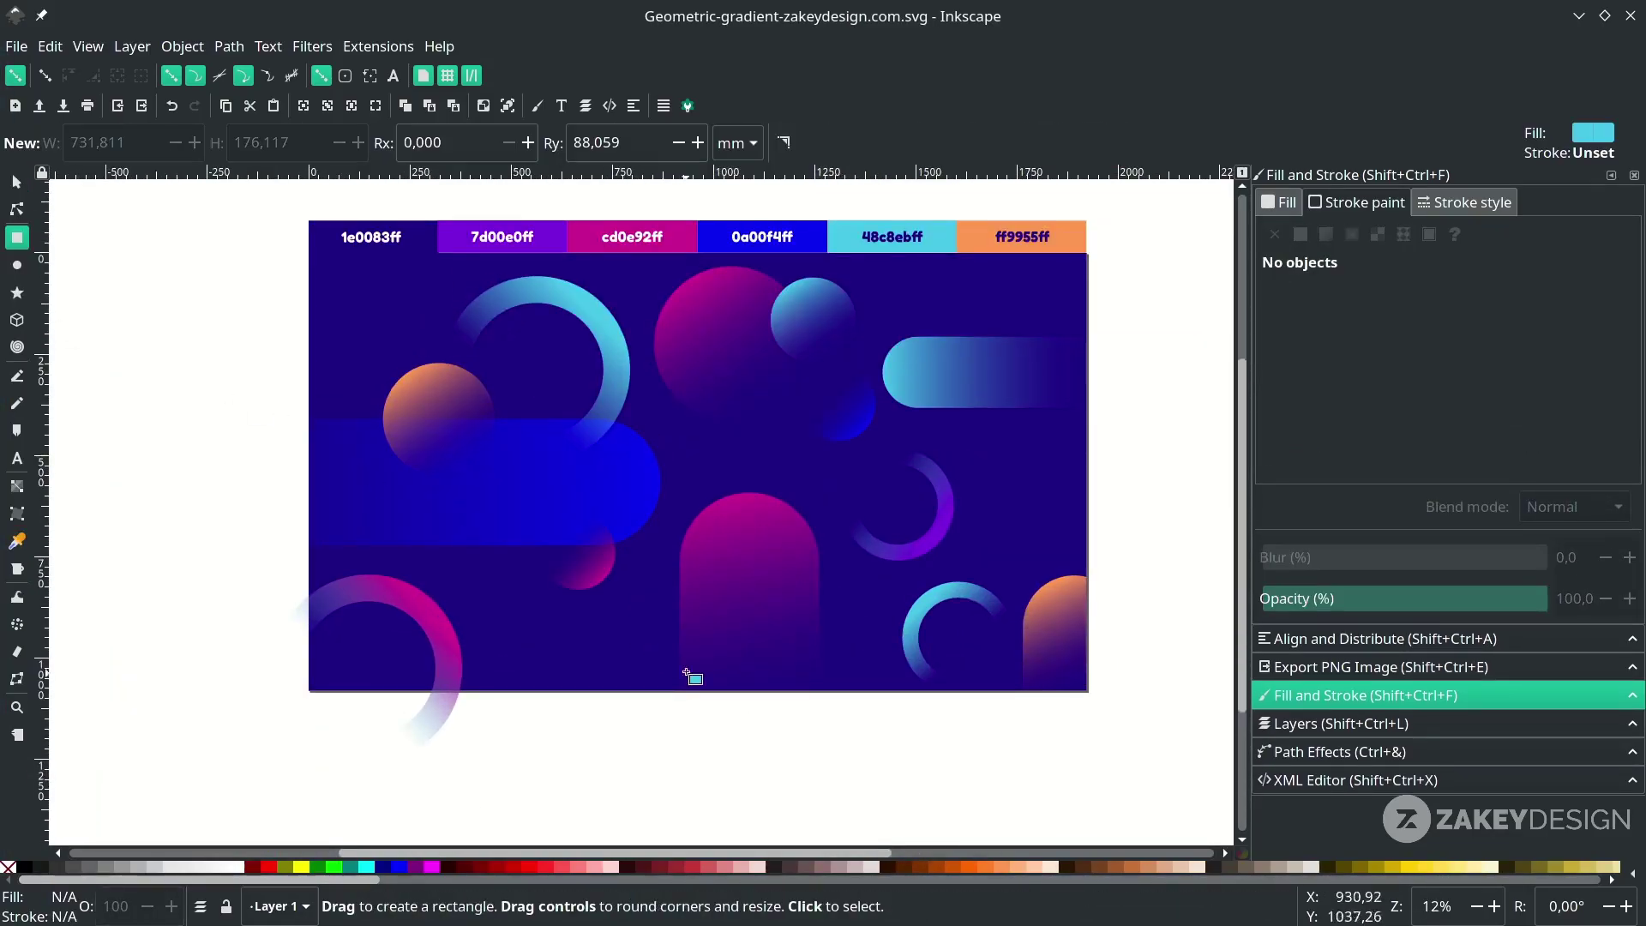
drag(646, 569, 771, 790)
mouse_move(771, 605)
mouse_down()
mouse_move(722, 675)
mouse_move(753, 629)
mouse_move(702, 661)
mouse_up()
right_click(69, 897)
click(128, 789)
click(1466, 204)
key(s)
Apply a linear gradient to the pill's stroke and position its handles so the cyan fades out toward the lower right.
click(1356, 198)
click(1325, 229)
scroll(145, 572, down, 2)
click(17, 481)
drag(621, 605, 679, 482)
drag(703, 661, 702, 616)
drag(680, 482, 639, 481)
drag(702, 617, 712, 578)
drag(640, 481, 635, 496)
scroll(342, 343, up, 2)
click(17, 177)
click(172, 343)
scroll(351, 468, up, 2)
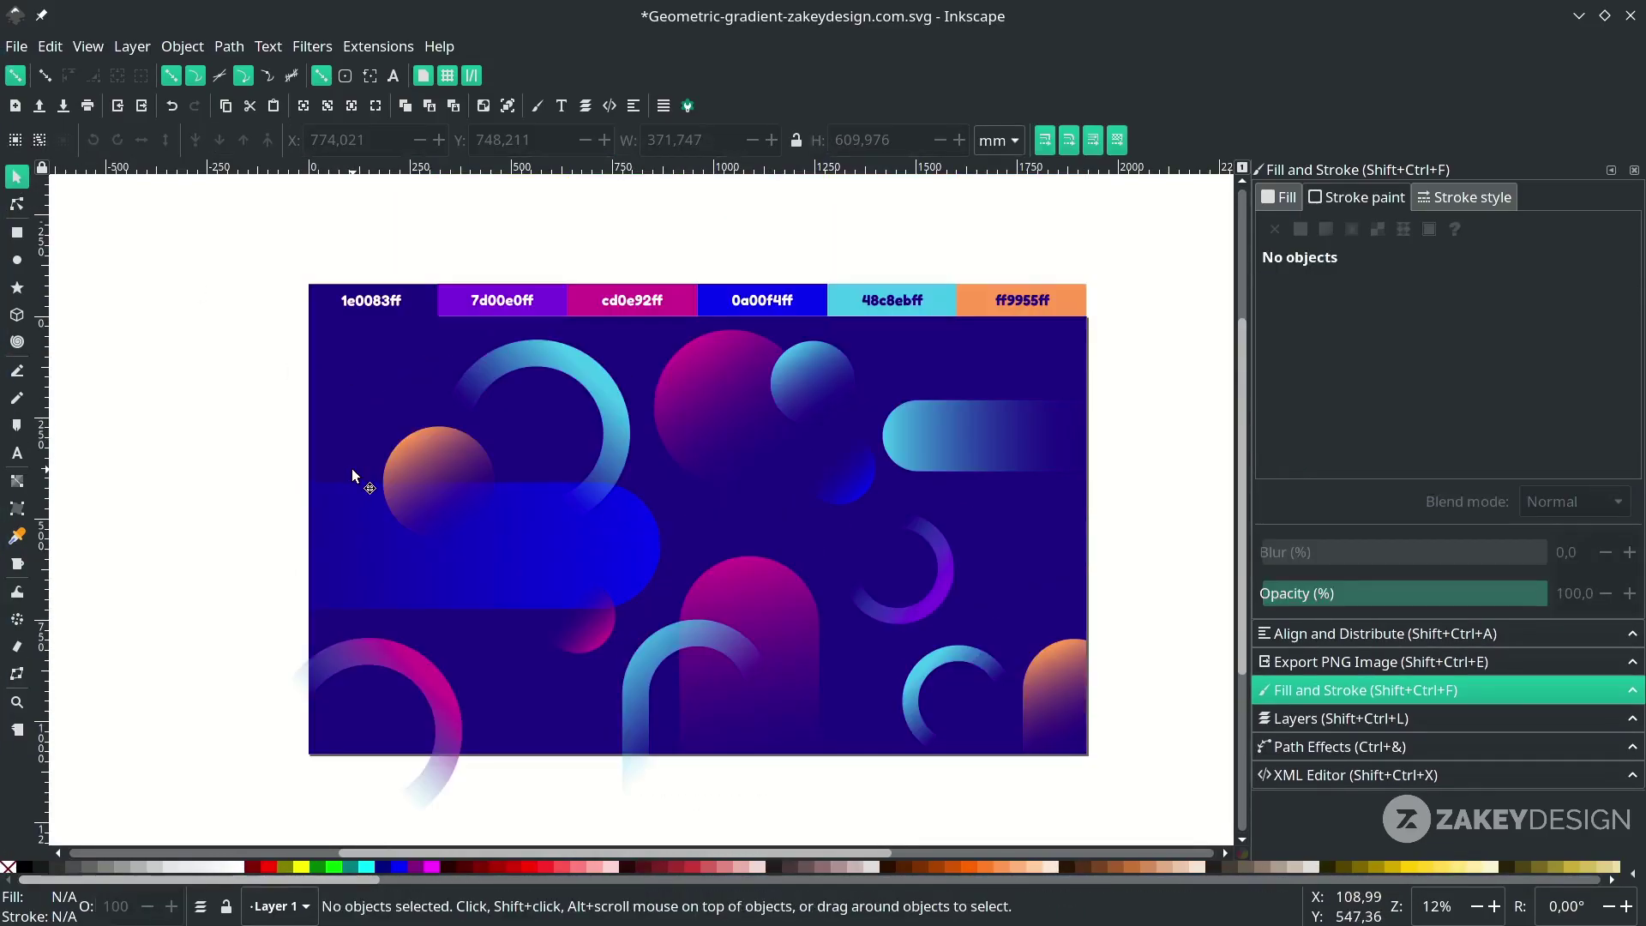
scroll(351, 468, down, 2)
key(ctrl+z)
drag(284, 267, 321, 312)
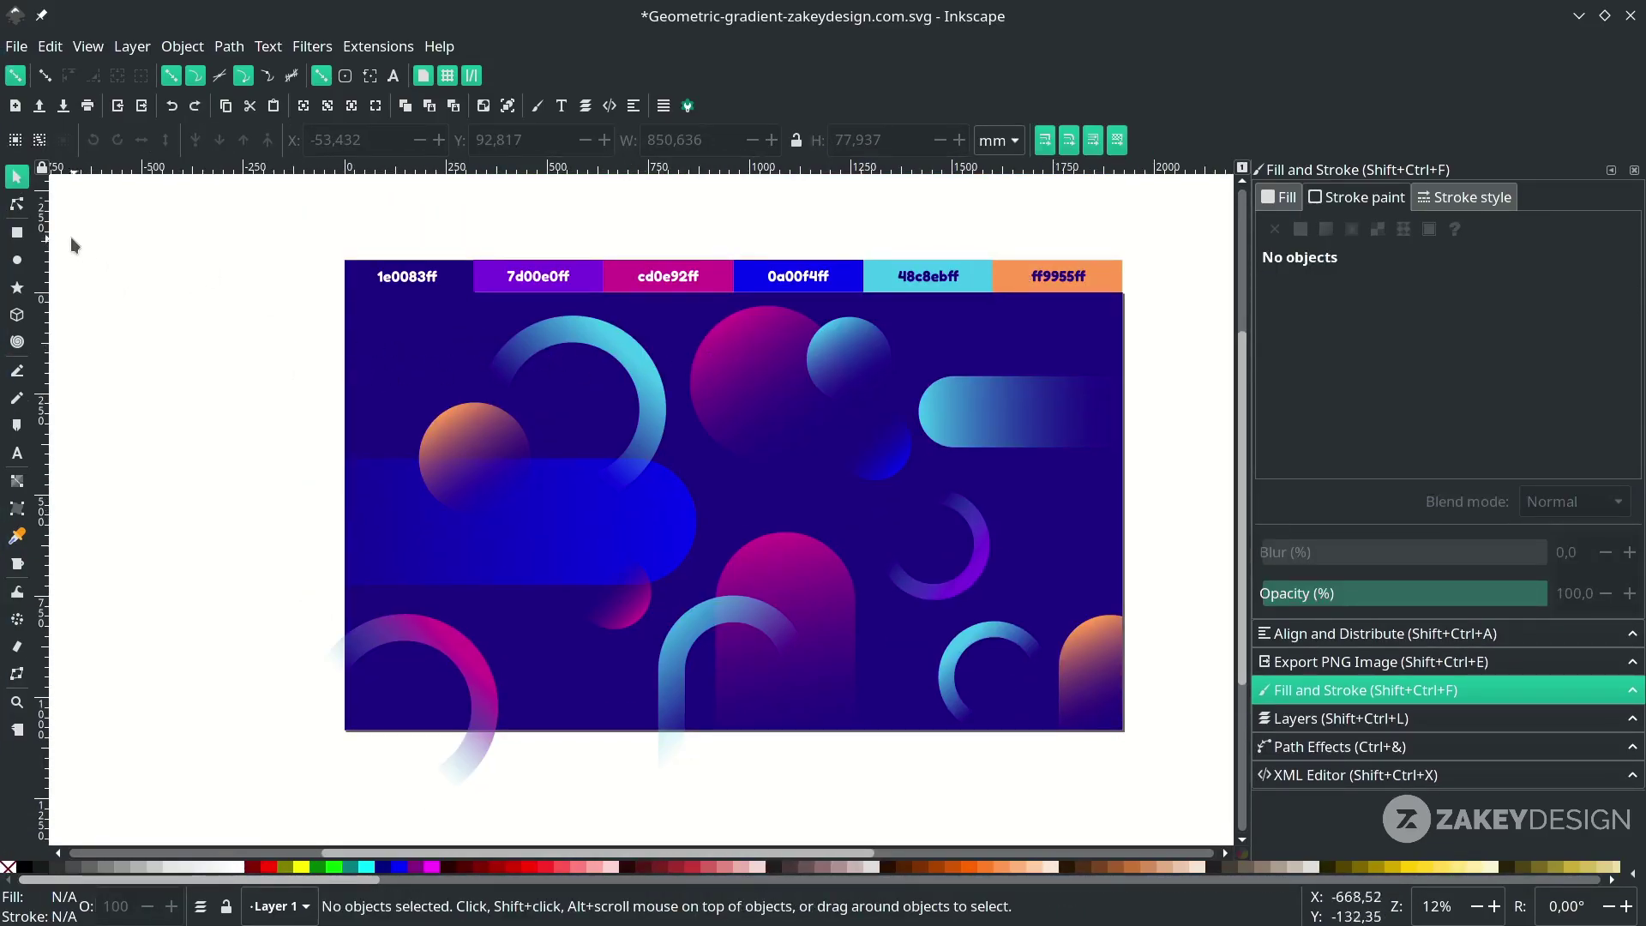
Draw a square-cornered horizontal bar about 720 × 68 mm from the page's left edge across the top of the cyan ring.
key(r)
drag(335, 339, 636, 366)
scroll(636, 352, up, 3)
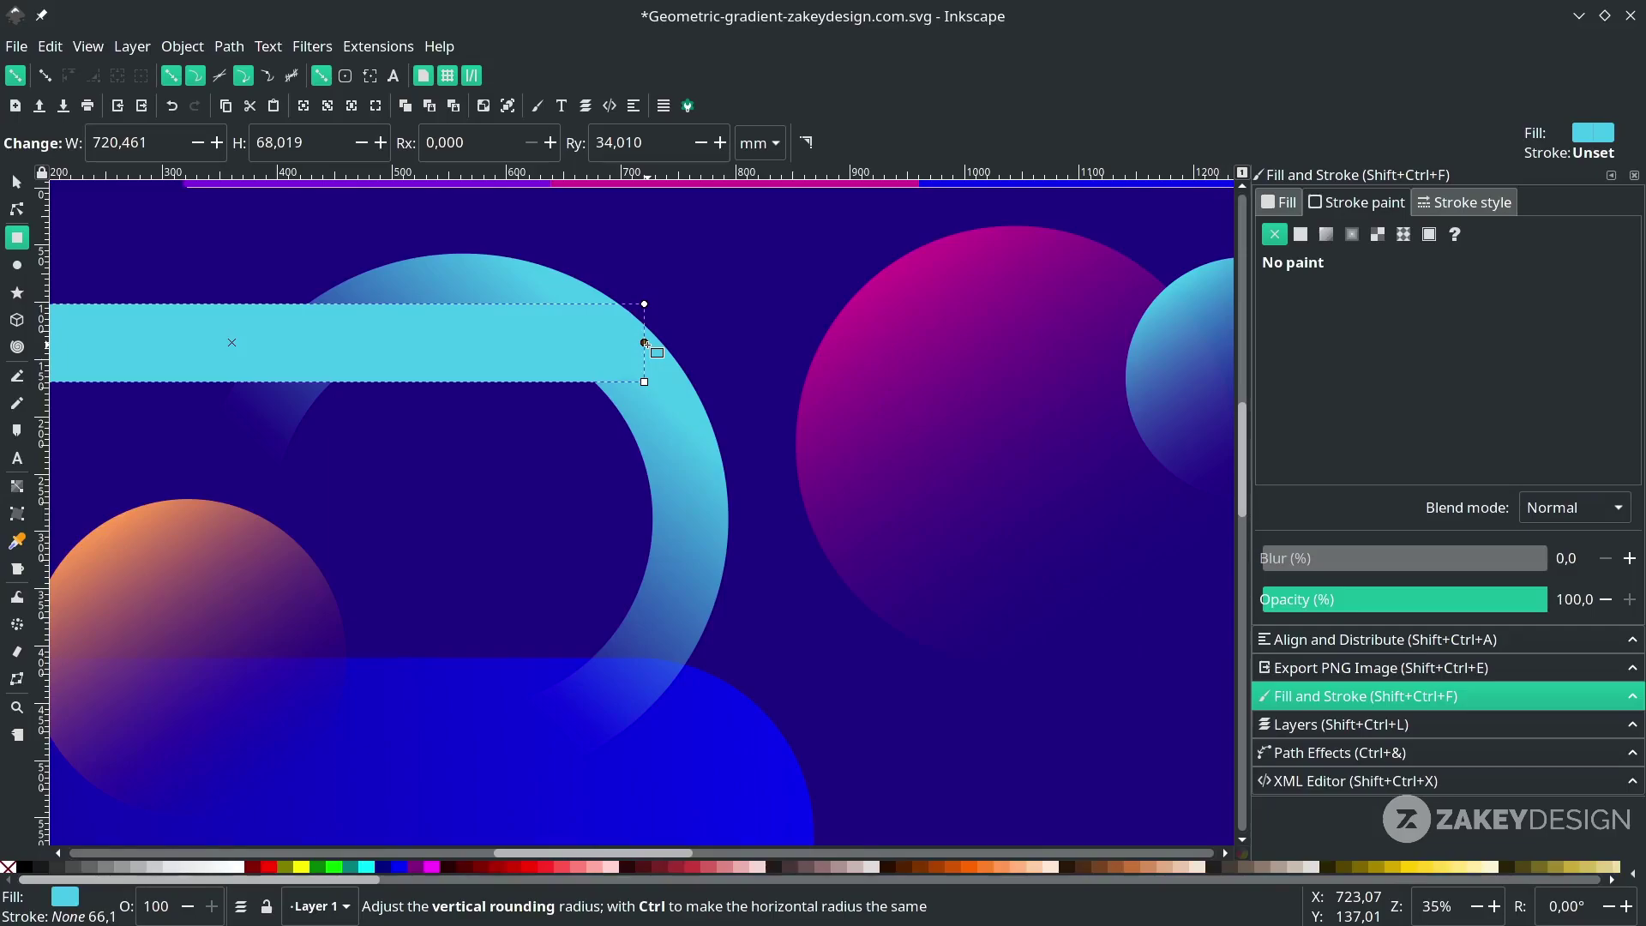
scroll(644, 319, down, 2)
scroll(678, 332, left, 4)
scroll(643, 342, right, 4)
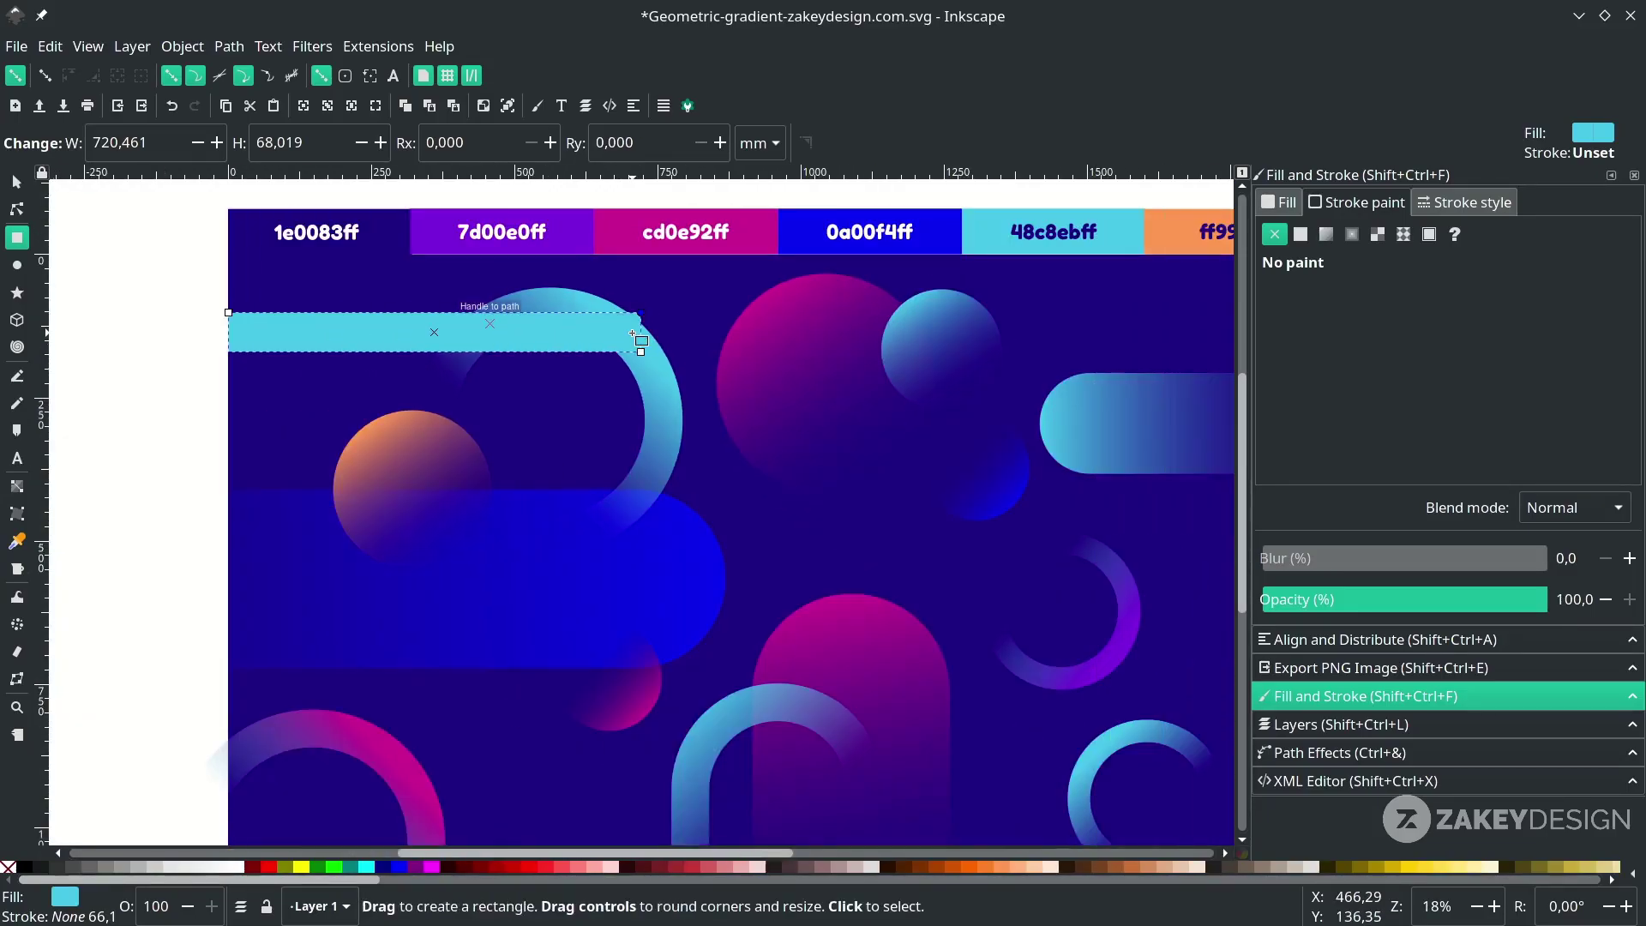
scroll(660, 360, up, 2)
Give the bar a linear gradient fading toward its left end and recolor the opaque right stop with the cd0e92ff swatch.
key(g)
drag(679, 399, 242, 401)
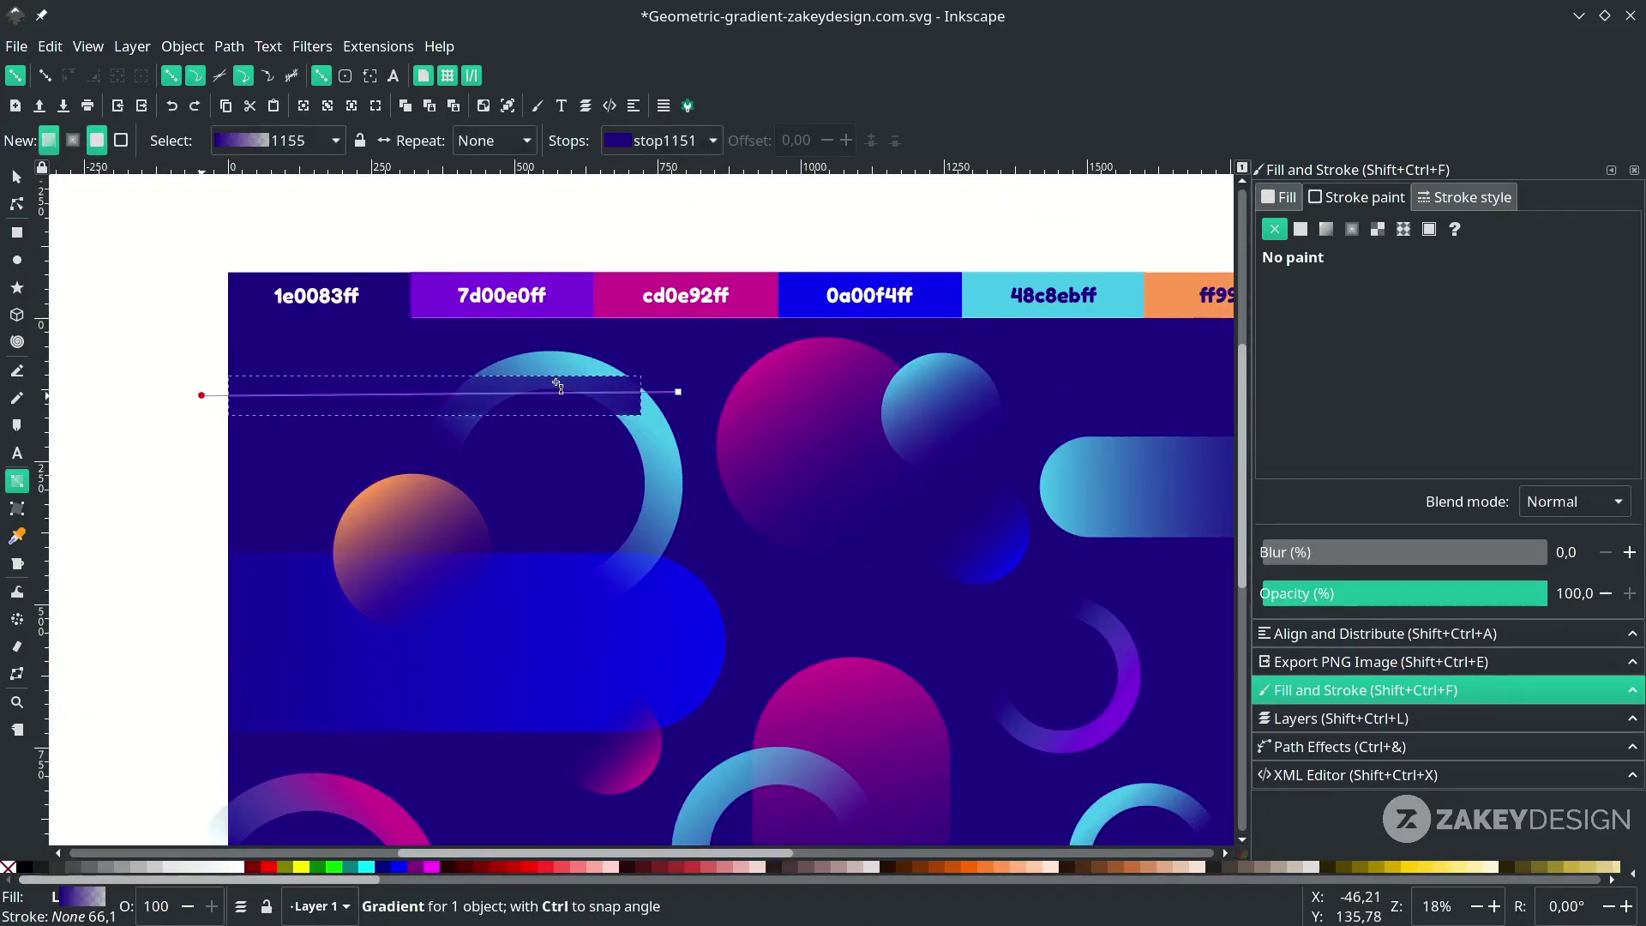
click(678, 392)
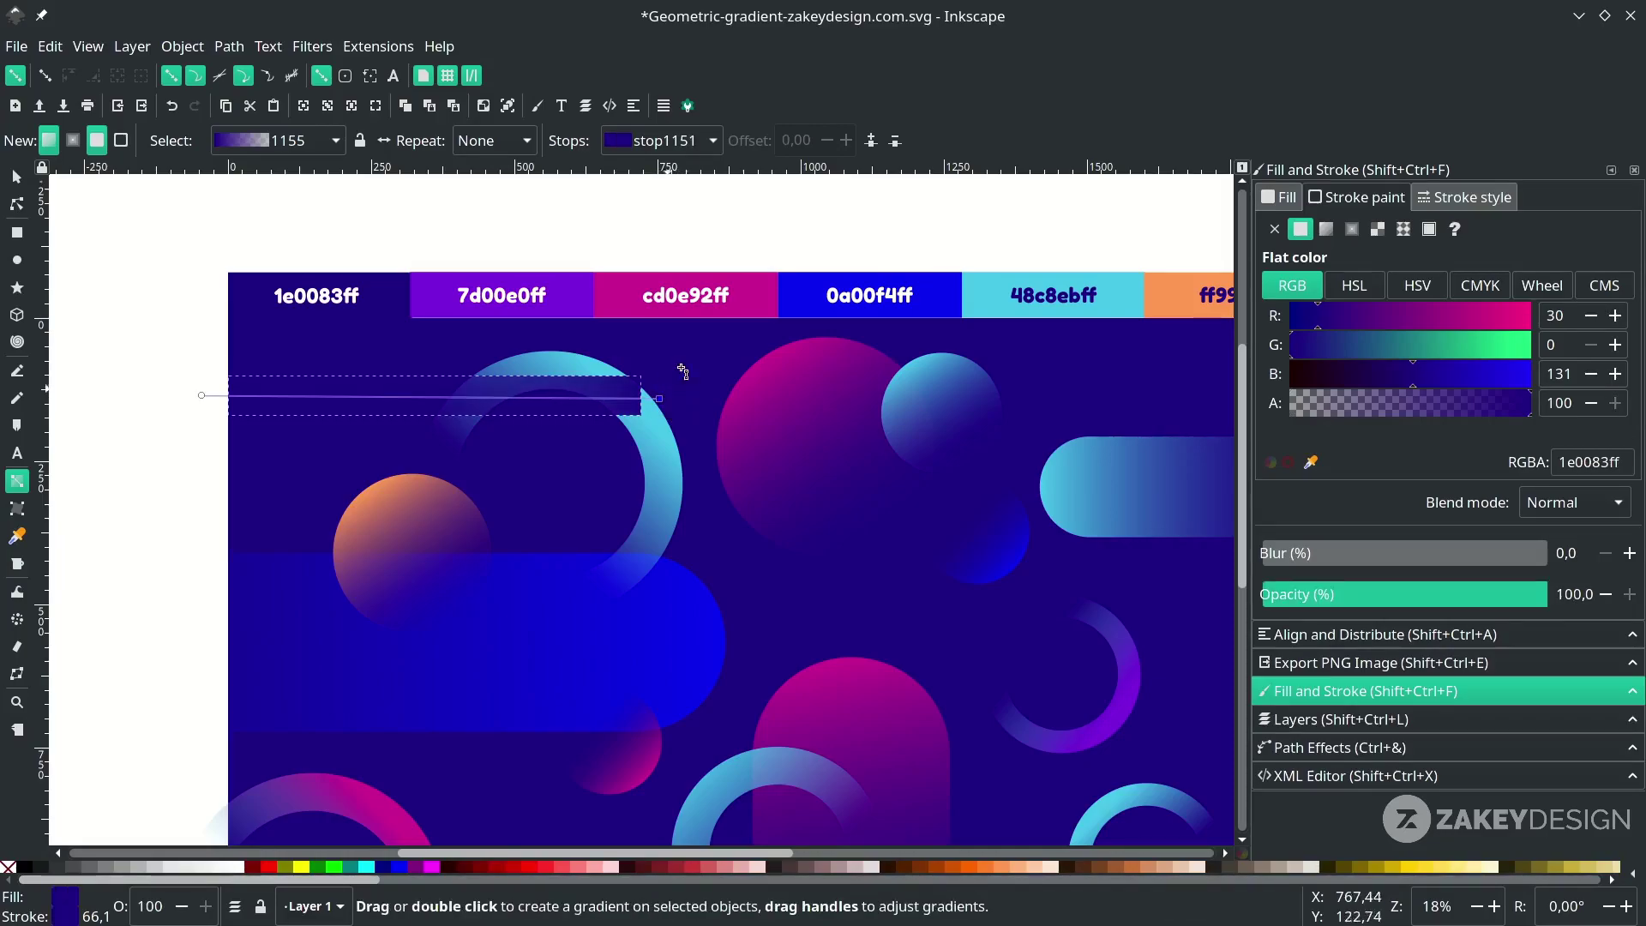
key(d)
click(771, 302)
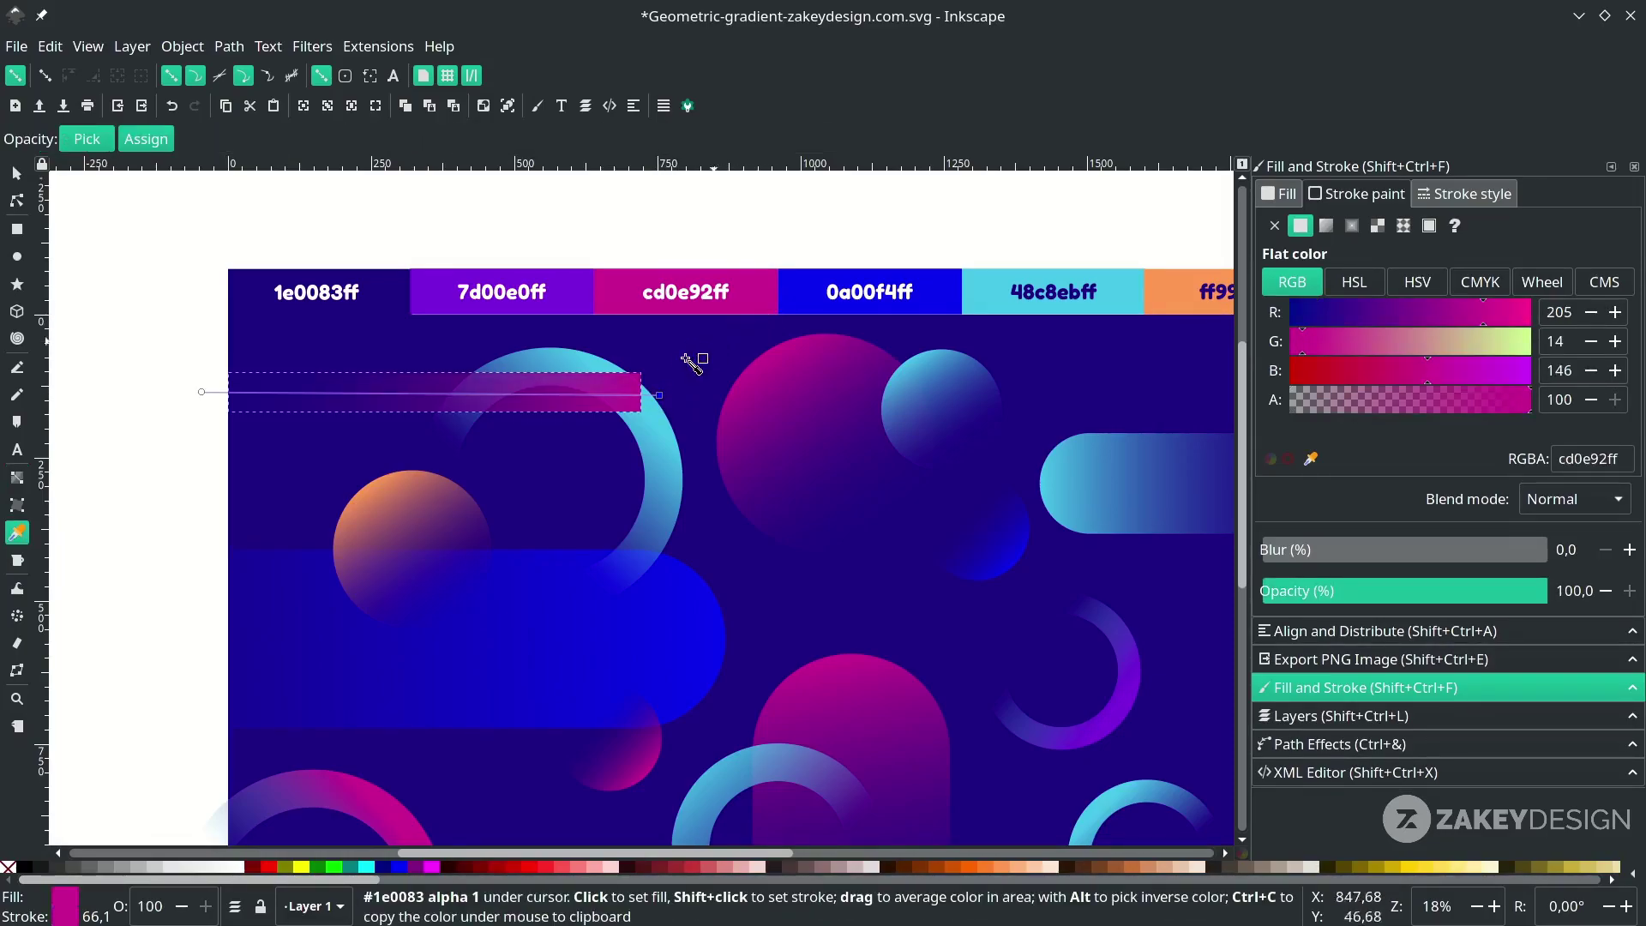
key(n)
drag(659, 395, 739, 378)
key(ctrl+z)
Move the large cyan ring straight down so it sits clear of the magenta bar.
key(s)
drag(764, 446, 764, 514)
mouse_move(743, 479)
mouse_down()
mouse_move(744, 454)
mouse_move(743, 471)
mouse_up()
scroll(743, 463, down, 2)
Duplicate the magenta bar toward the page's upper right and rotate the copy upright with its faded end at the top.
click(1003, 376)
click(567, 341)
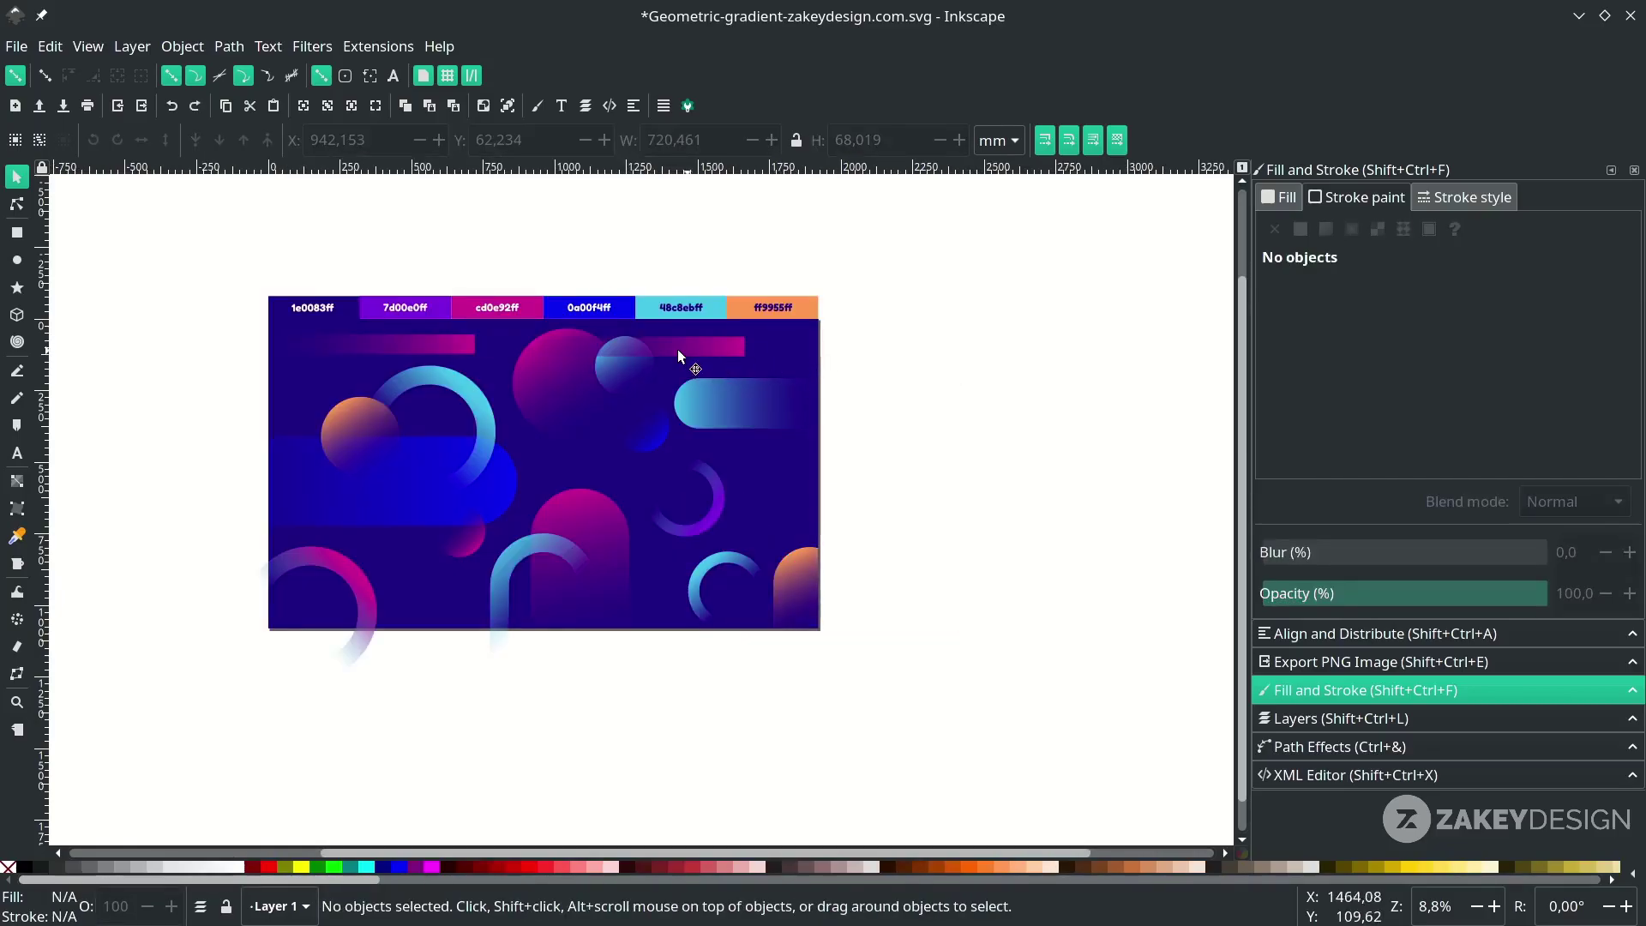
click(679, 356)
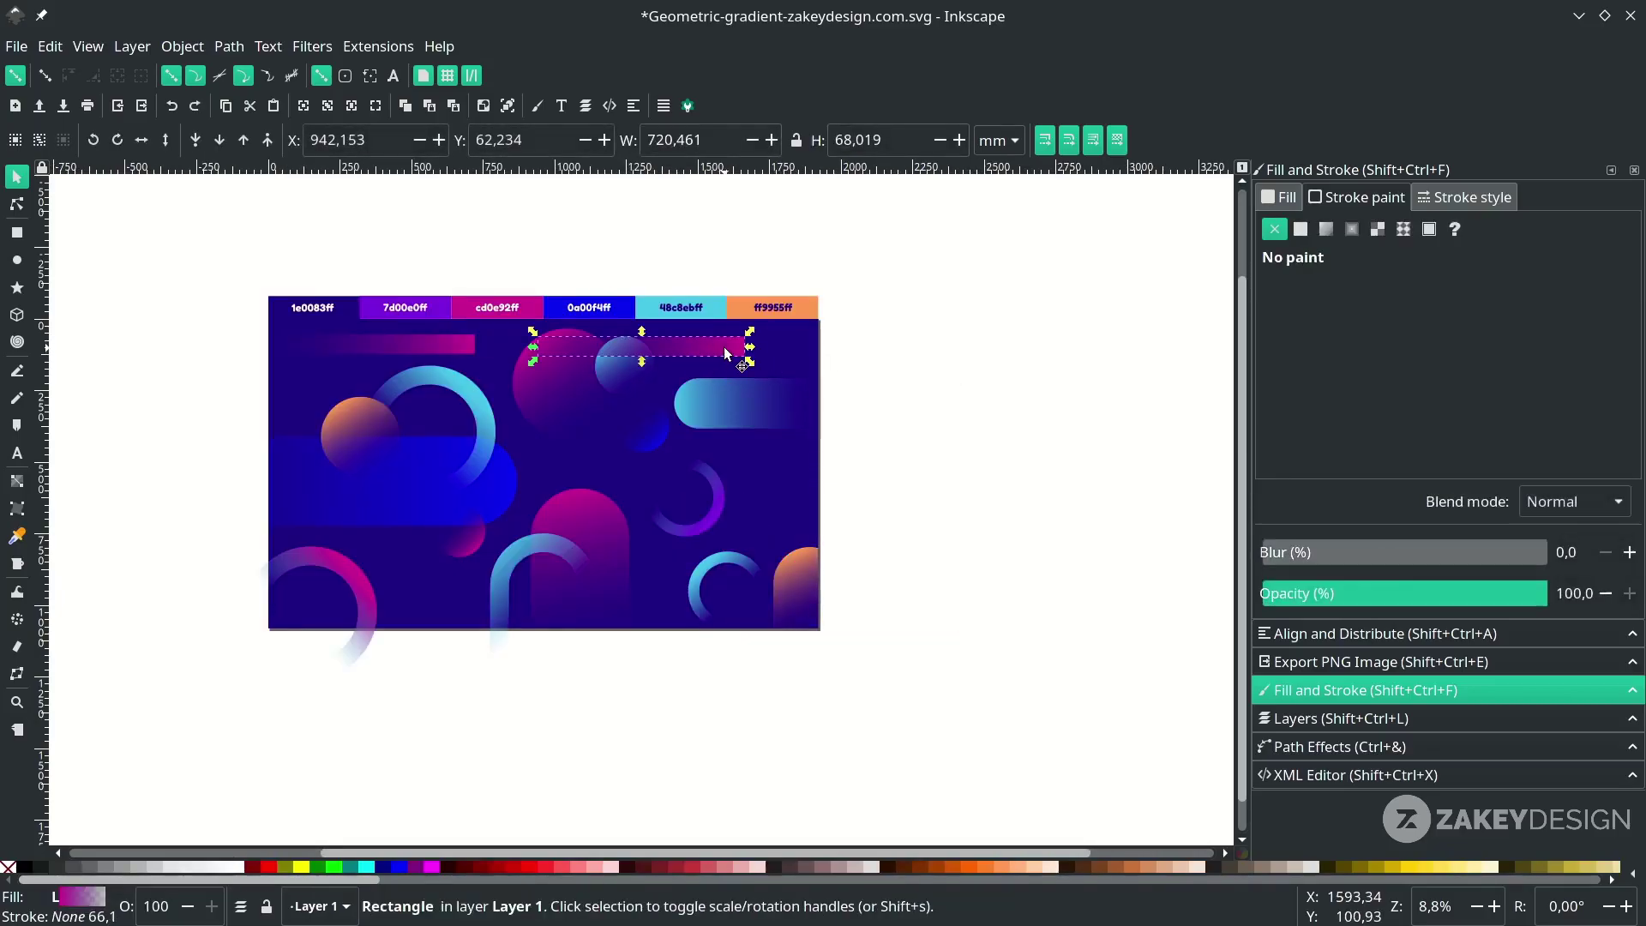
click(727, 347)
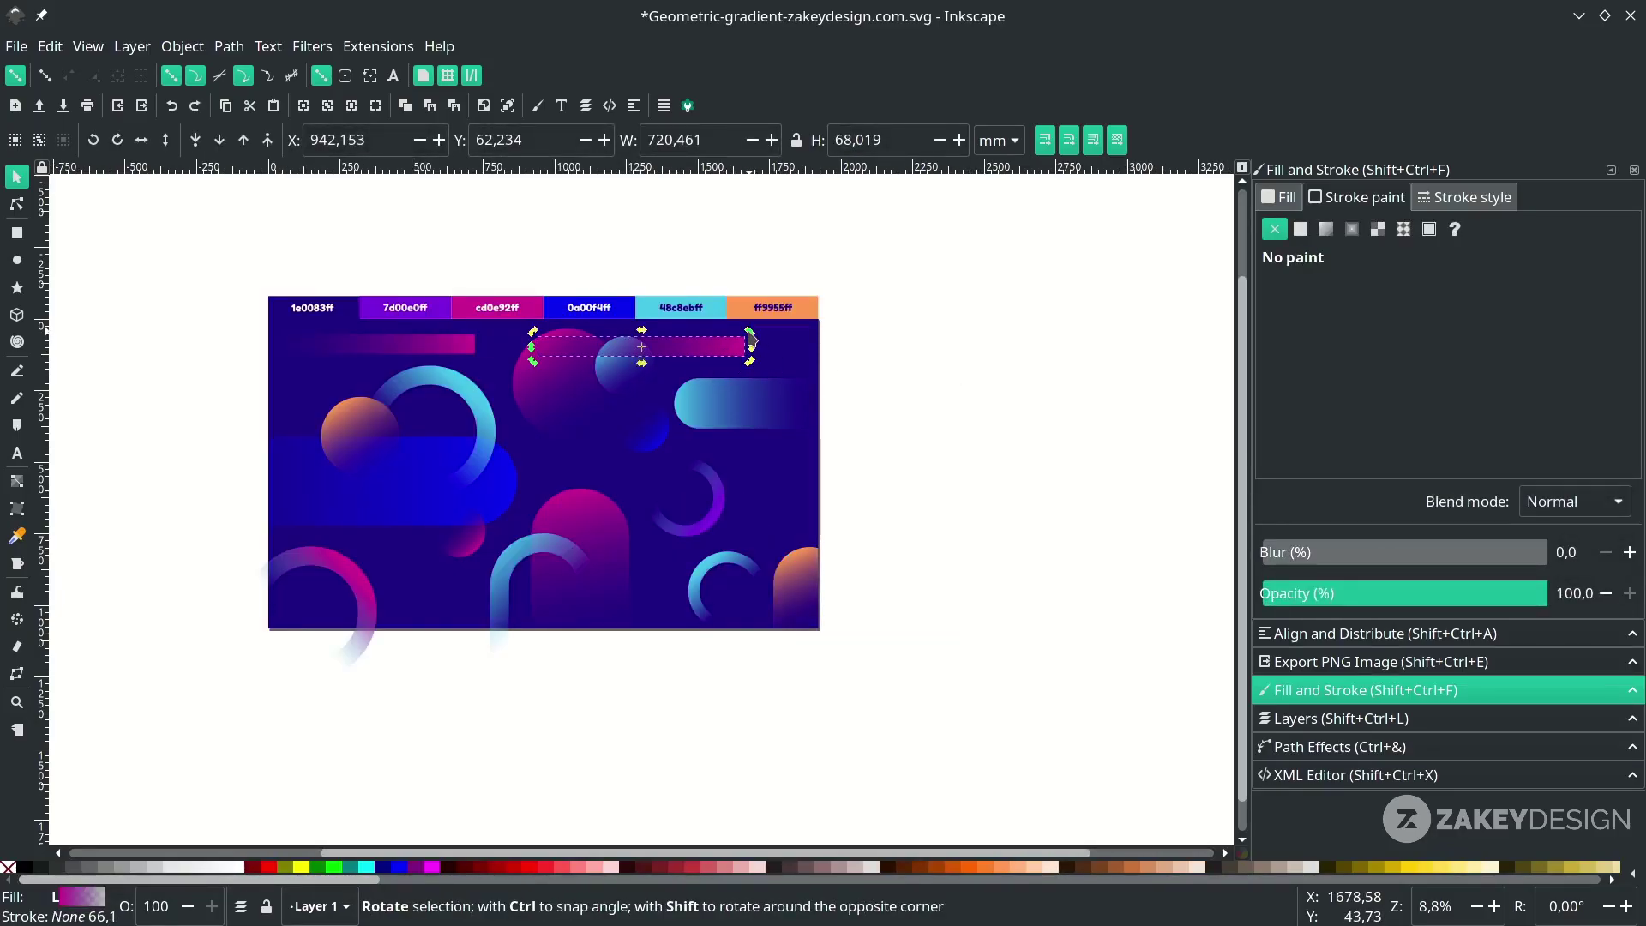
drag(751, 337, 658, 375)
Shift the small blue circle, the cyan pill and the vertical magenta bar slightly to the right.
drag(636, 439, 661, 458)
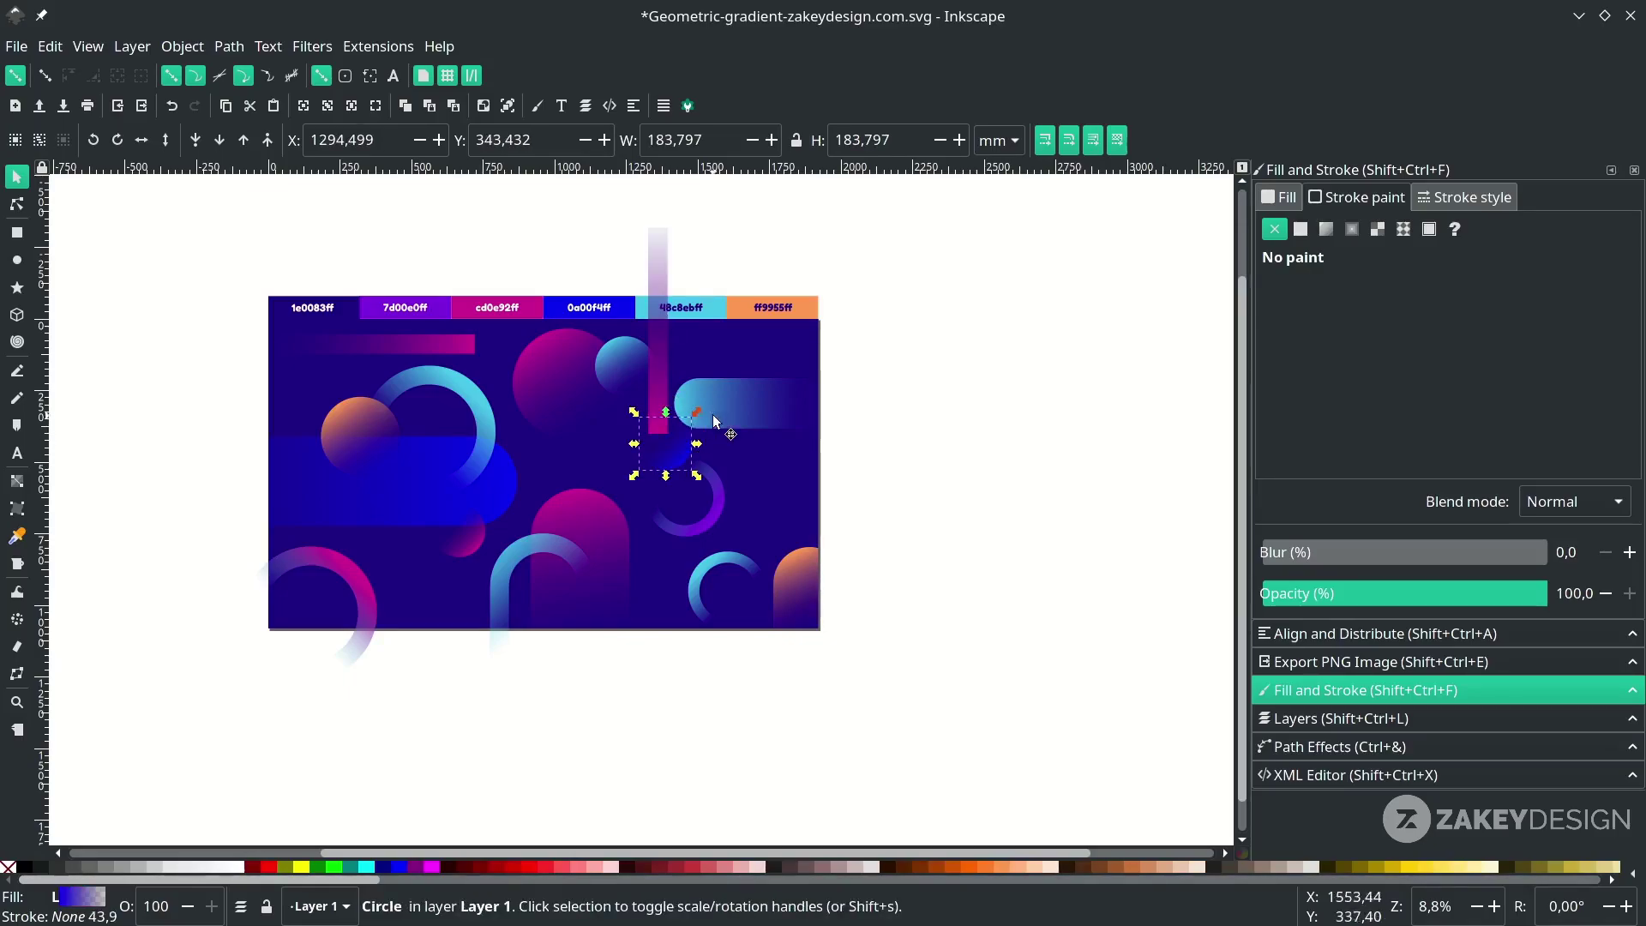
drag(726, 412, 754, 409)
drag(651, 398, 673, 396)
Recolor the vertical bar's opaque gradient stop with the ff9955ff swatch.
key(n)
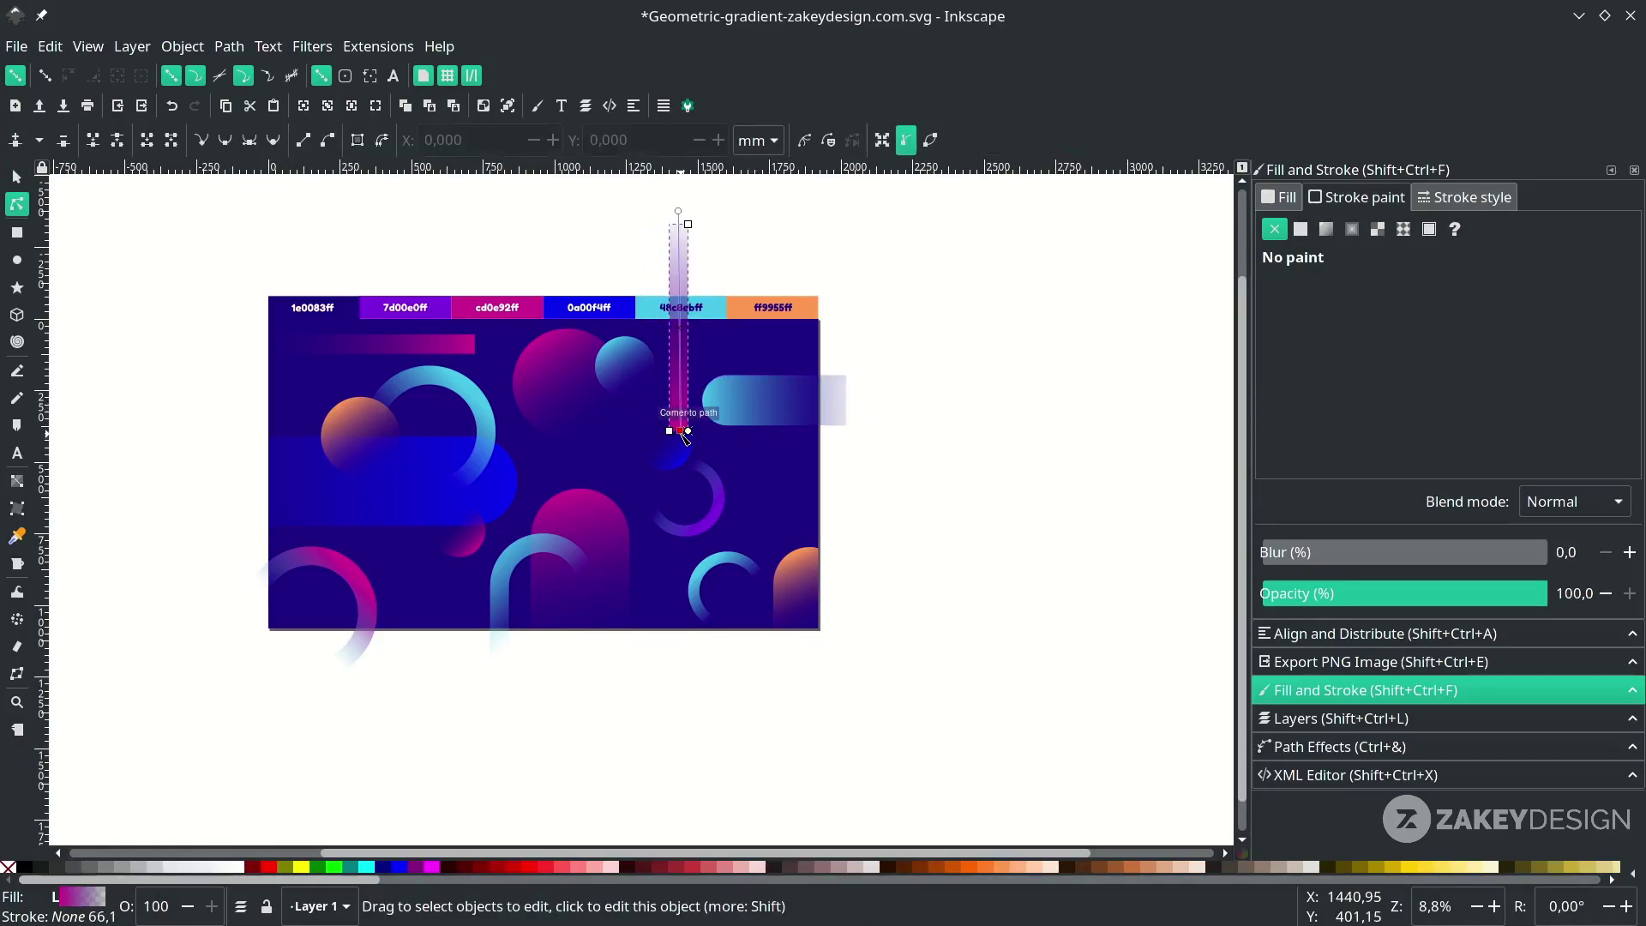
click(686, 433)
key(d)
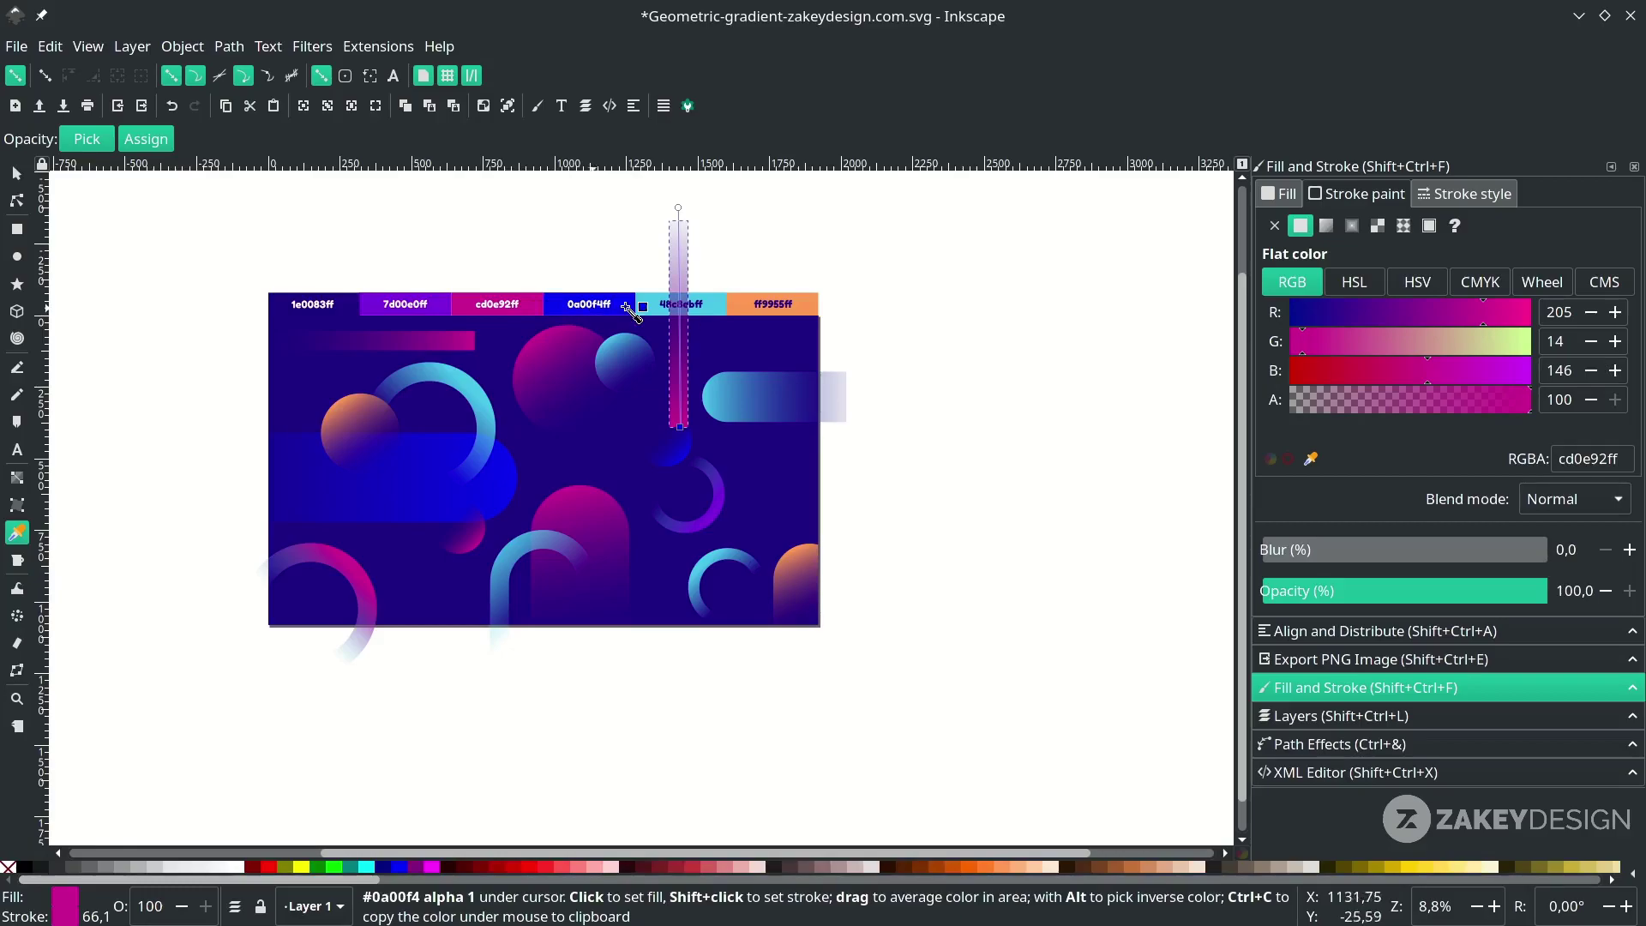
click(759, 300)
key(s)
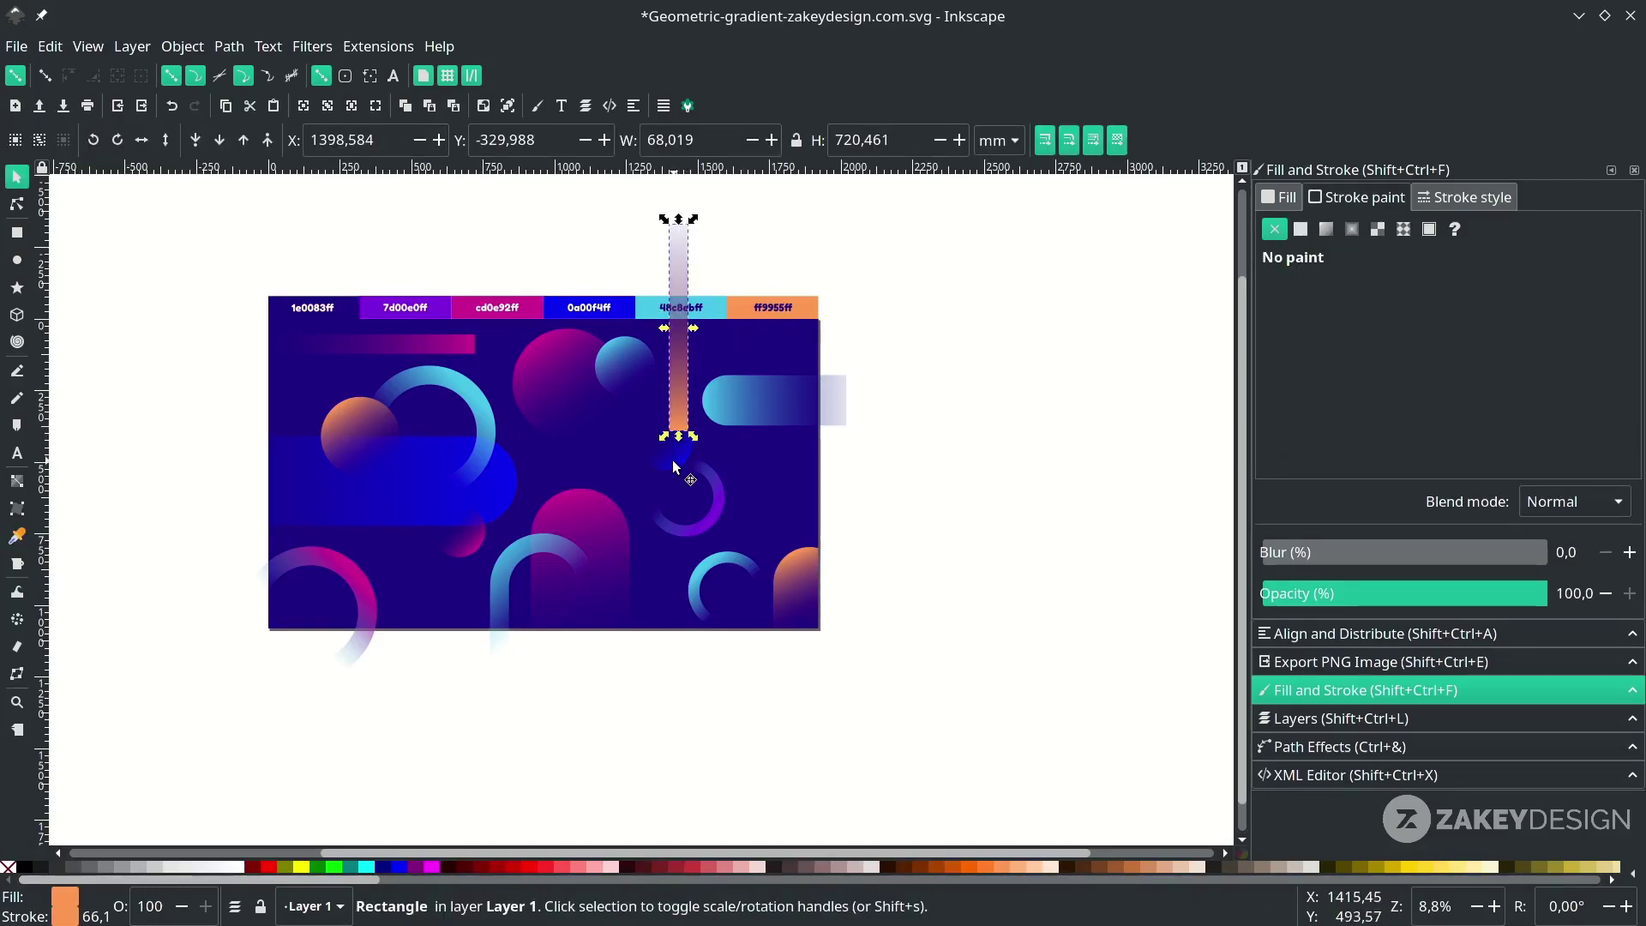
Move the small blue circle and the purple ring slightly right beneath the orange bar's lower end.
click(672, 460)
drag(669, 456, 685, 446)
click(719, 504)
click(677, 427)
key(Escape)
Duplicate the vertical orange bar and place the copy at the page's lower edge between the magenta ring and the cyan arch.
scroll(694, 516, down, 1)
click(766, 375)
key(ctrl+d)
drag(765, 376, 584, 588)
Recolor the copied bar's opaque gradient stop with the 7d00e0ff swatch.
scroll(584, 588, up, 1)
key(n)
click(518, 549)
key(d)
click(498, 316)
Shorten the purple bar's gradient so it fades out near the page's lower edge, and save the document.
key(n)
drag(517, 754, 518, 651)
key(s)
click(593, 643)
scroll(768, 703, down, 1)
click(816, 681)
scroll(732, 707, left, 4)
key(ctrl+s)
scroll(744, 624, up, 1)
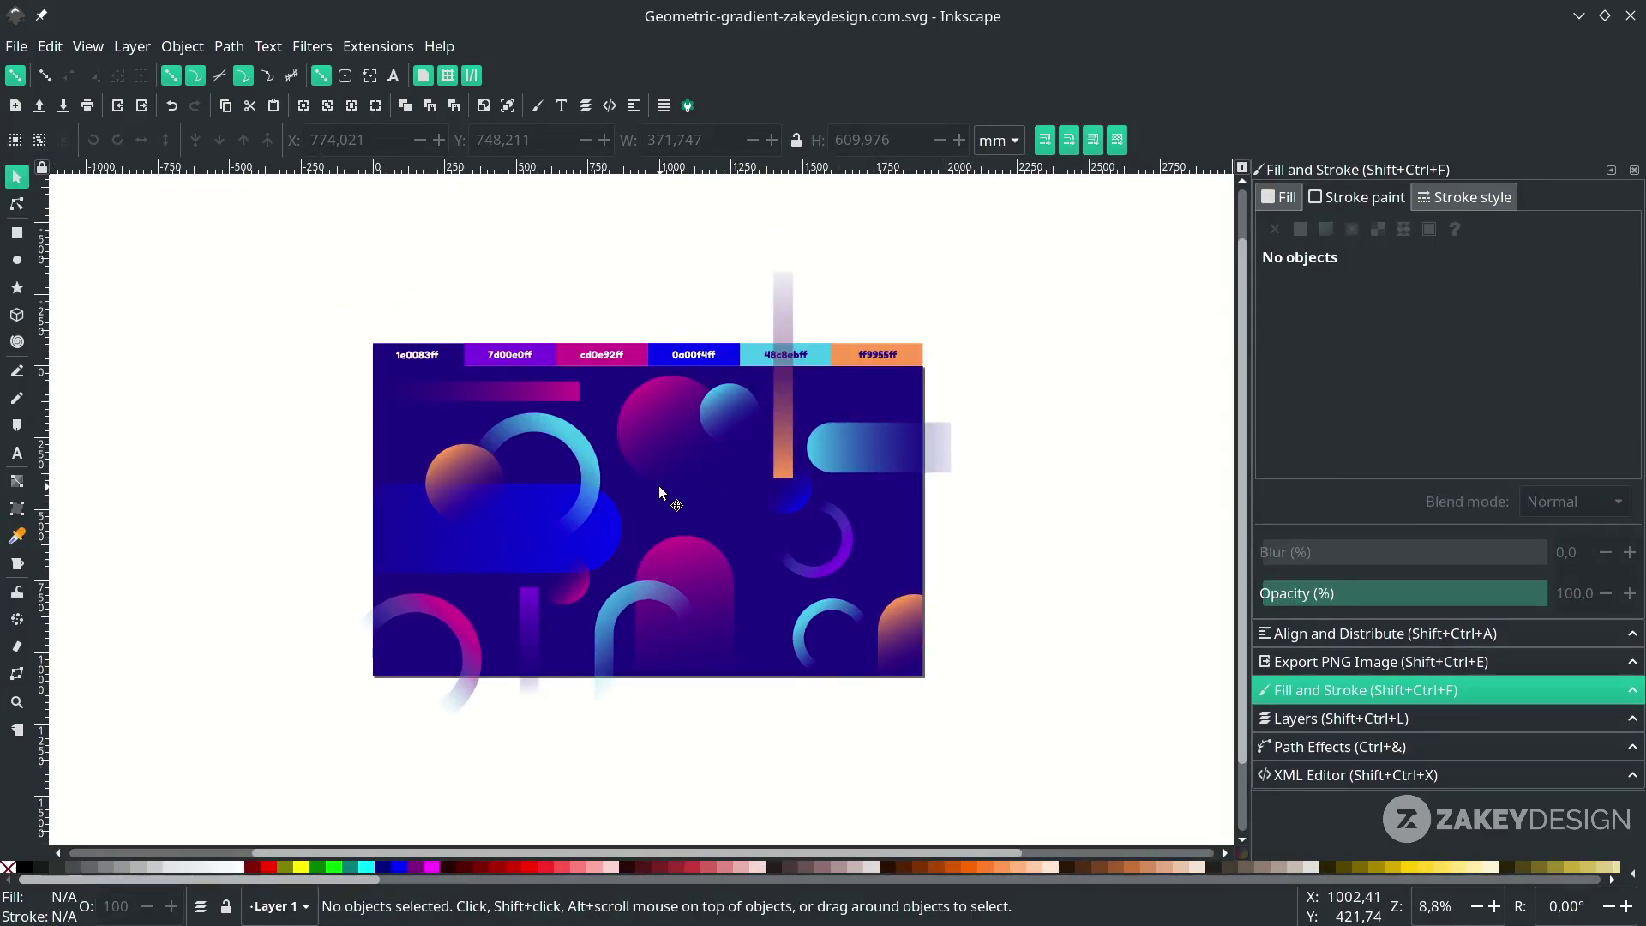
Draw a circle of about 157 mm radius at the page's upper-left corner and fill it with the Stripes 1:1 white pattern.
click(16, 260)
scroll(442, 445, up, 1)
drag(392, 384, 455, 445)
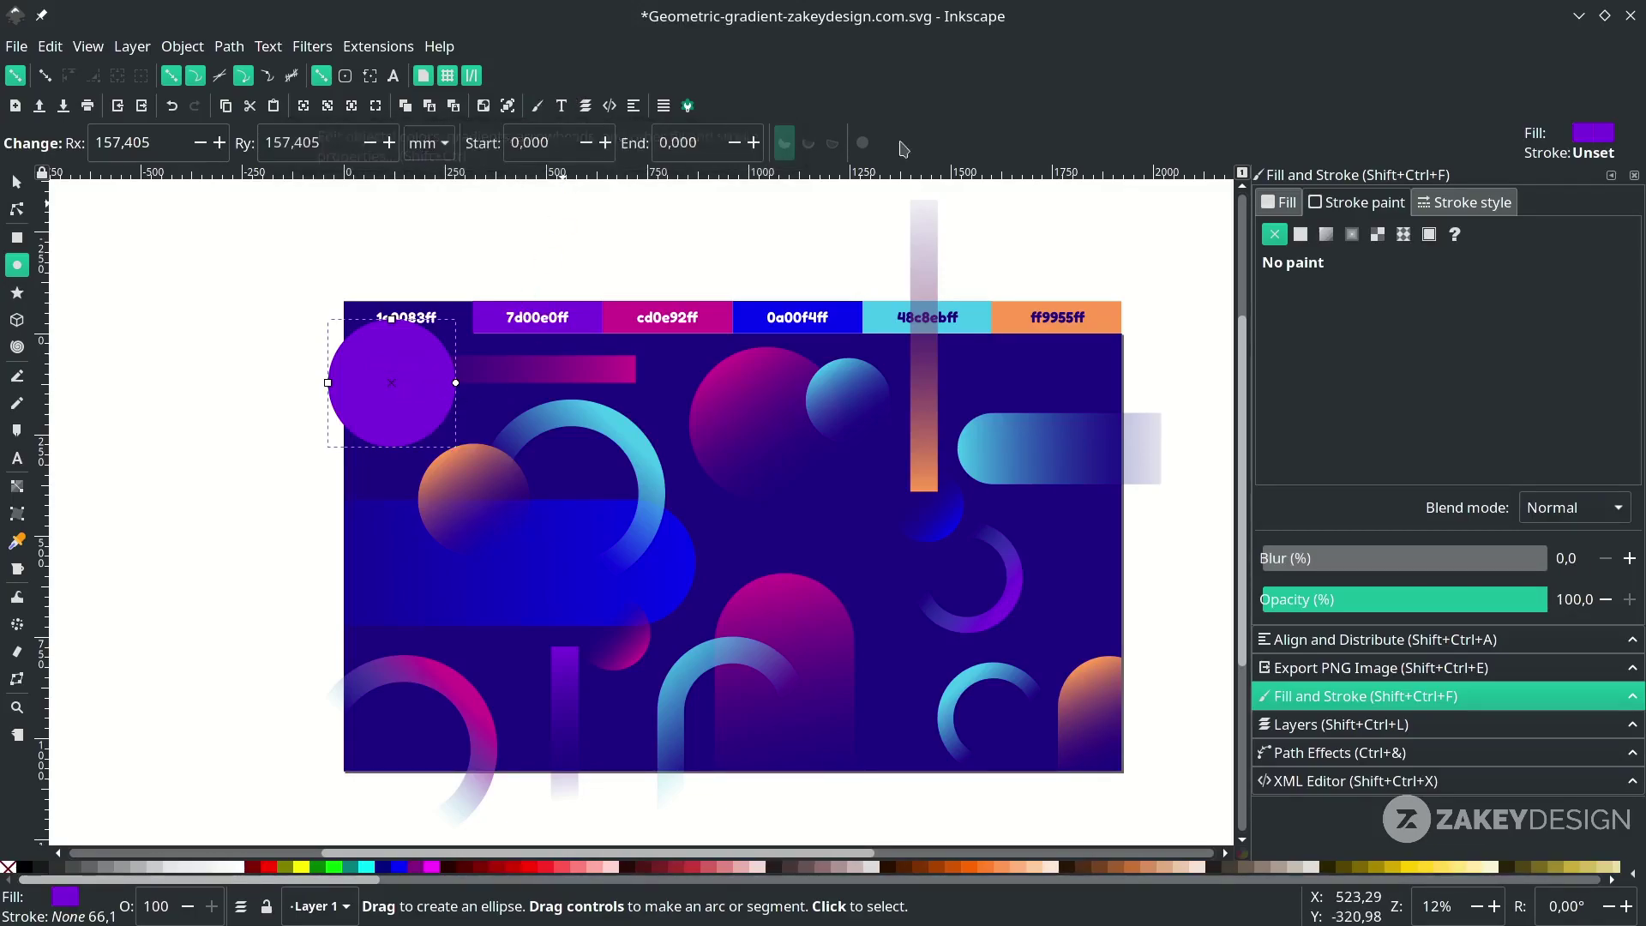
click(1280, 214)
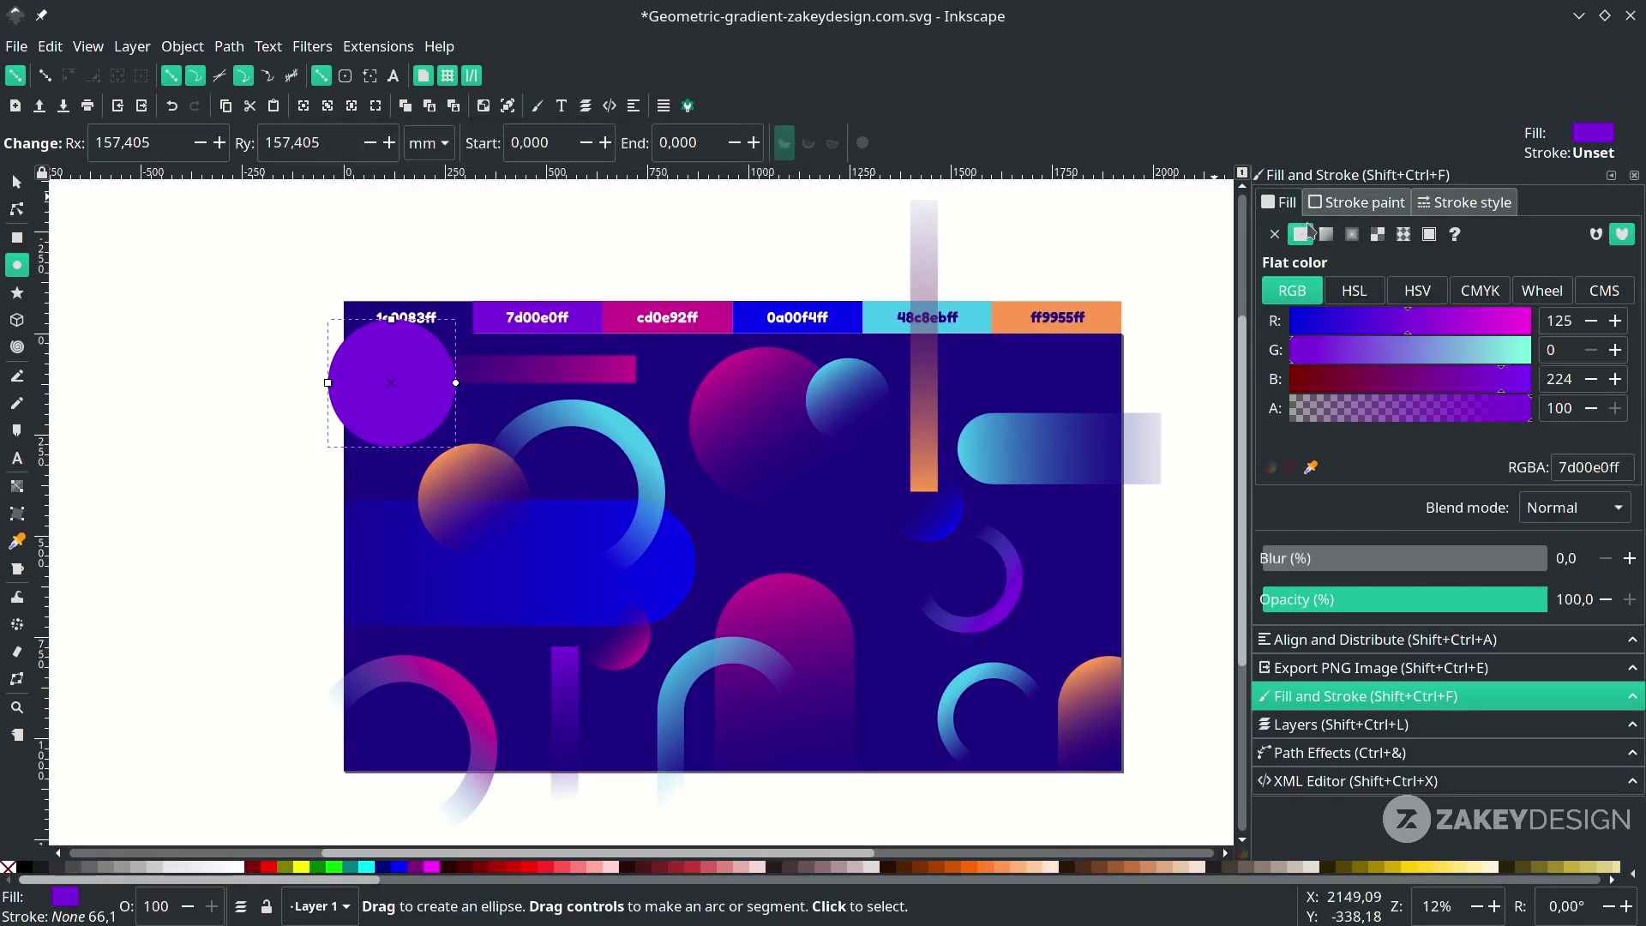
click(1404, 235)
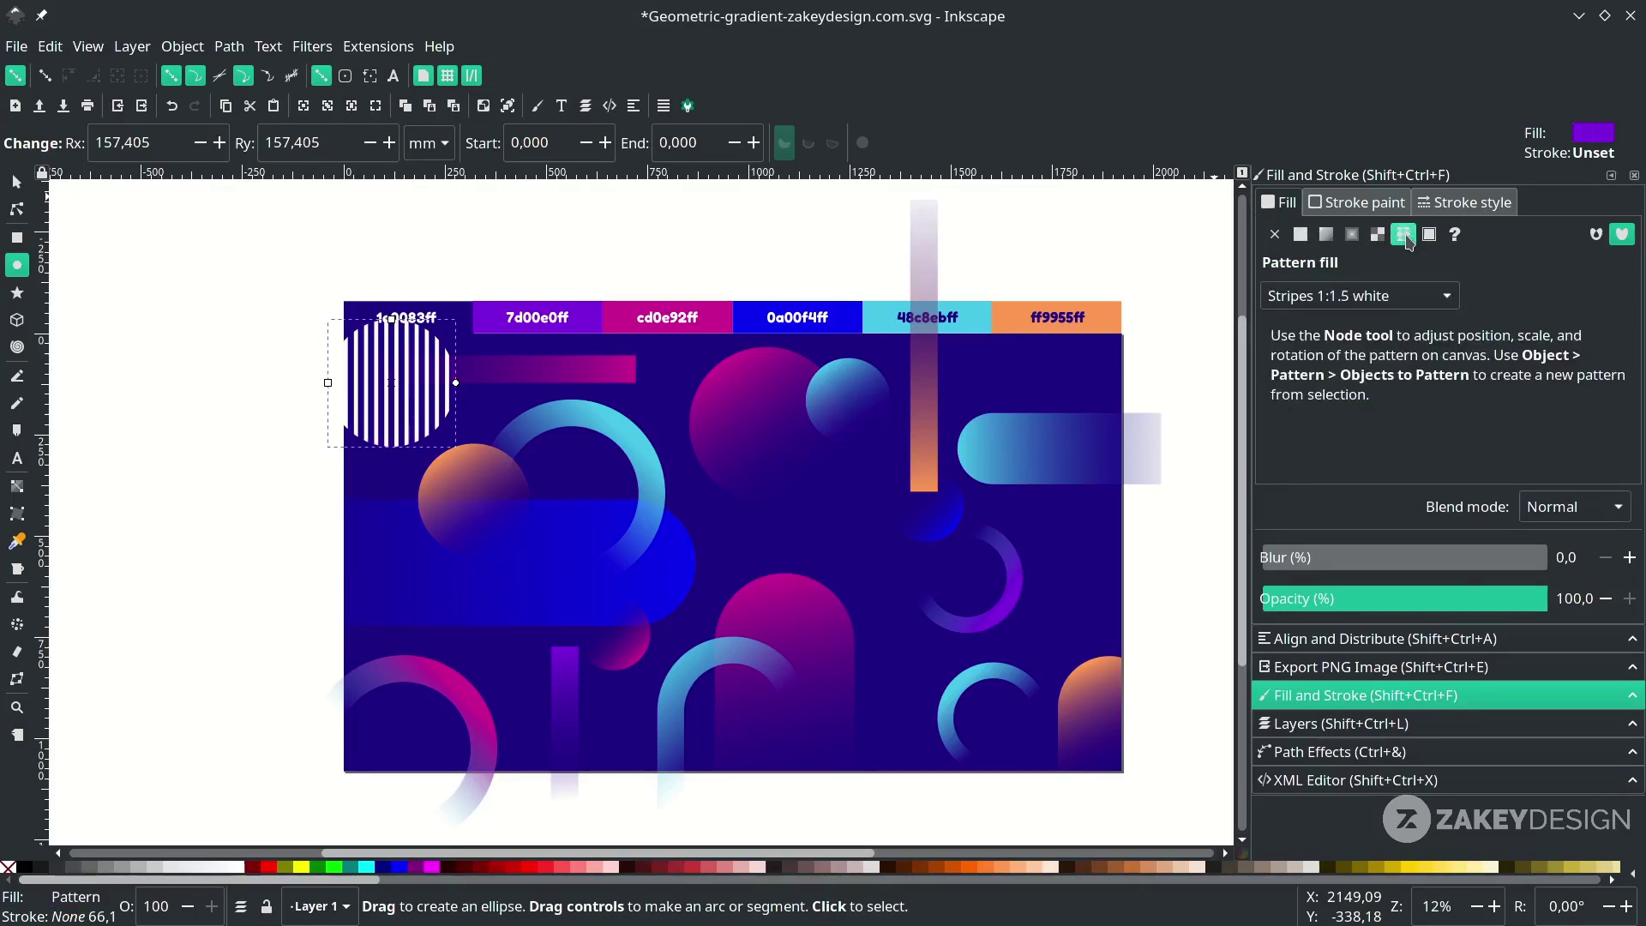
click(1386, 307)
click(1386, 355)
Rotate the striped circle so its stripes run diagonally, and scale it to about 272 mm over the page's upper-left corner.
drag(401, 382, 465, 416)
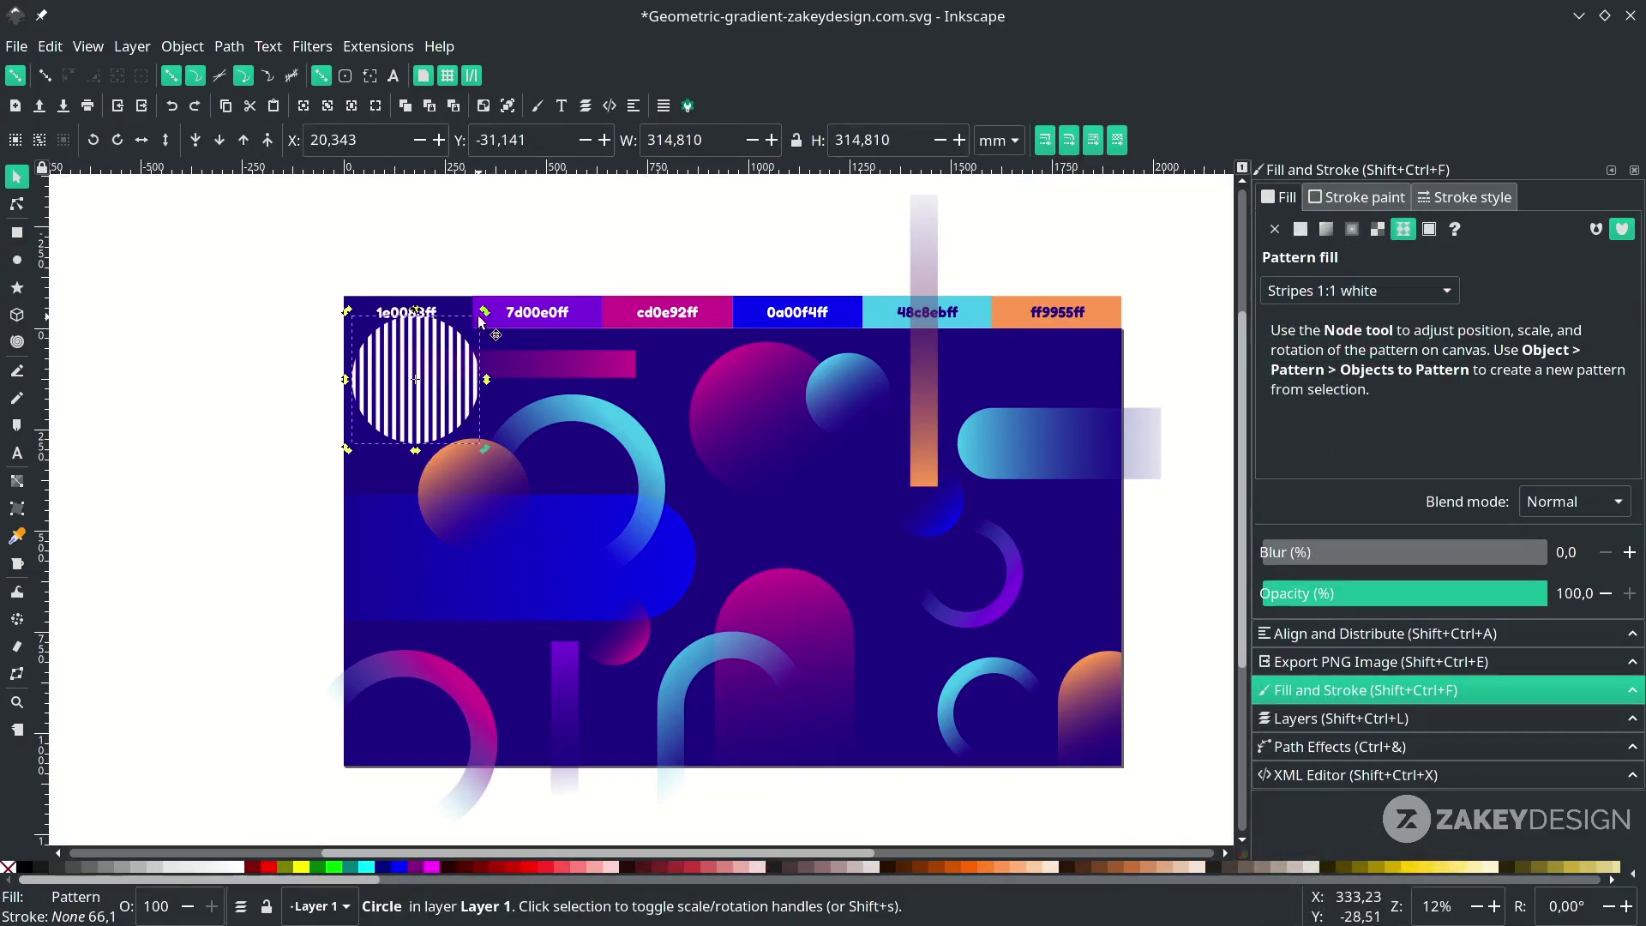
drag(484, 313, 421, 474)
mouse_move(429, 406)
mouse_down()
mouse_move(392, 394)
mouse_move(437, 426)
mouse_up()
drag(385, 371, 374, 359)
scroll(374, 359, down, 2)
scroll(369, 351, right, 2)
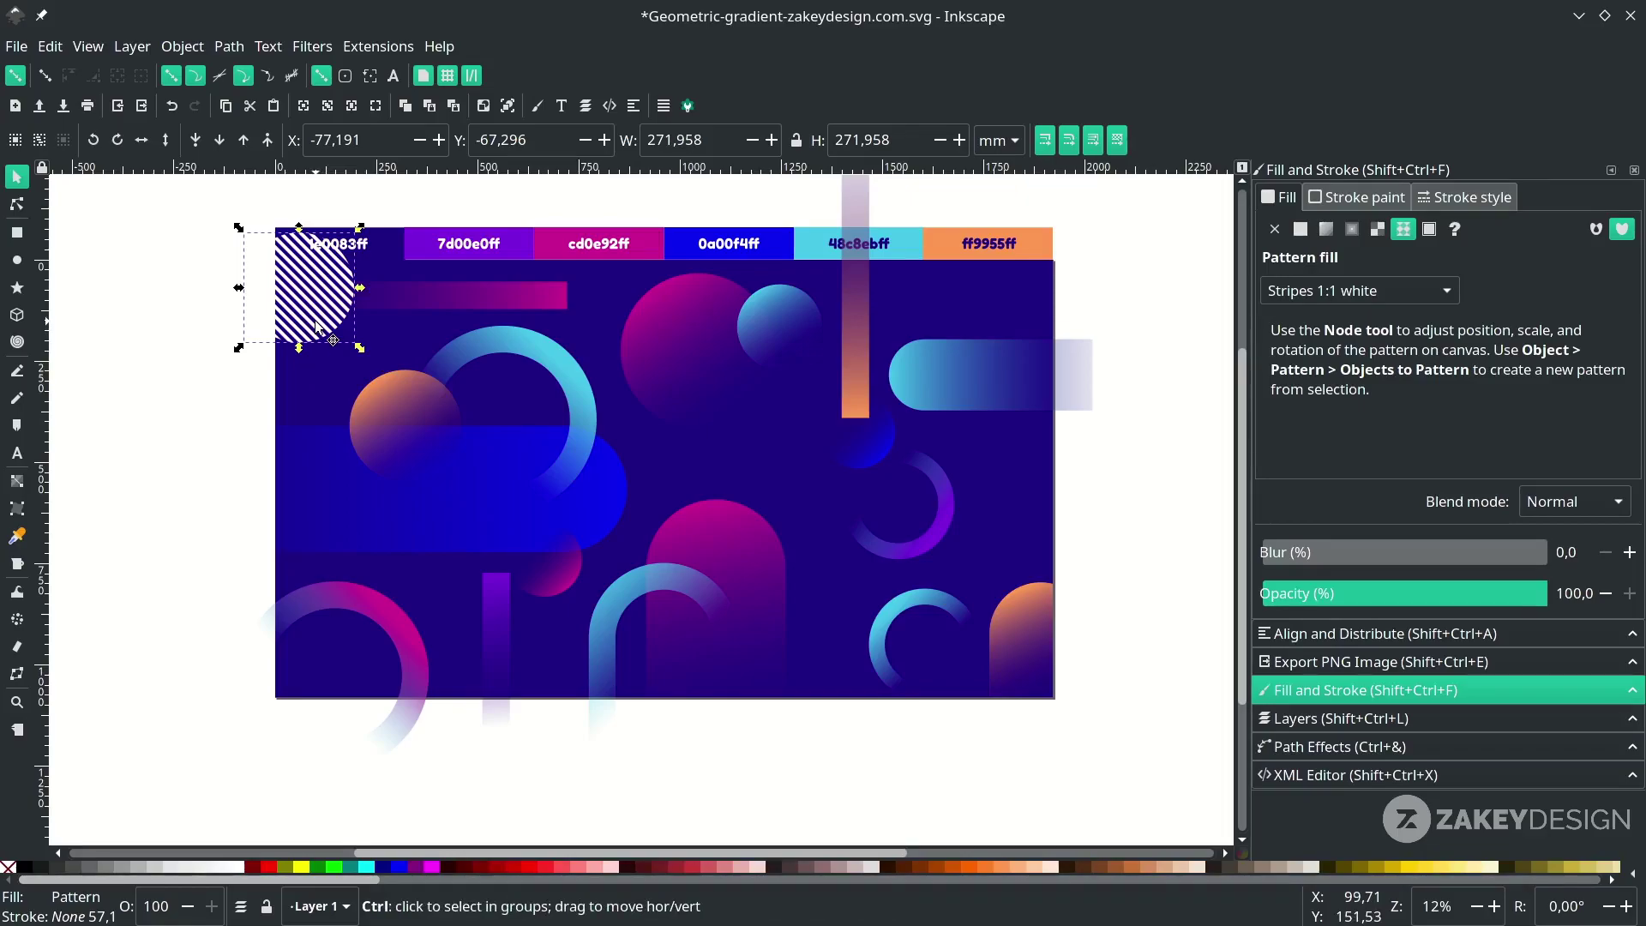
Duplicate the striped circle to the page's upper-right and lower-left corners and inside the cyan ring, scaling the ring's copy to about 234 mm.
drag(307, 298, 336, 693)
drag(389, 740, 393, 744)
key(ctrl+d)
drag(320, 669, 508, 431)
key(ctrl+d)
drag(563, 485, 555, 476)
drag(516, 426, 518, 418)
drag(561, 471, 560, 470)
scroll(561, 471, down, 1)
scroll(805, 409, down, 2)
scroll(805, 409, right, 2)
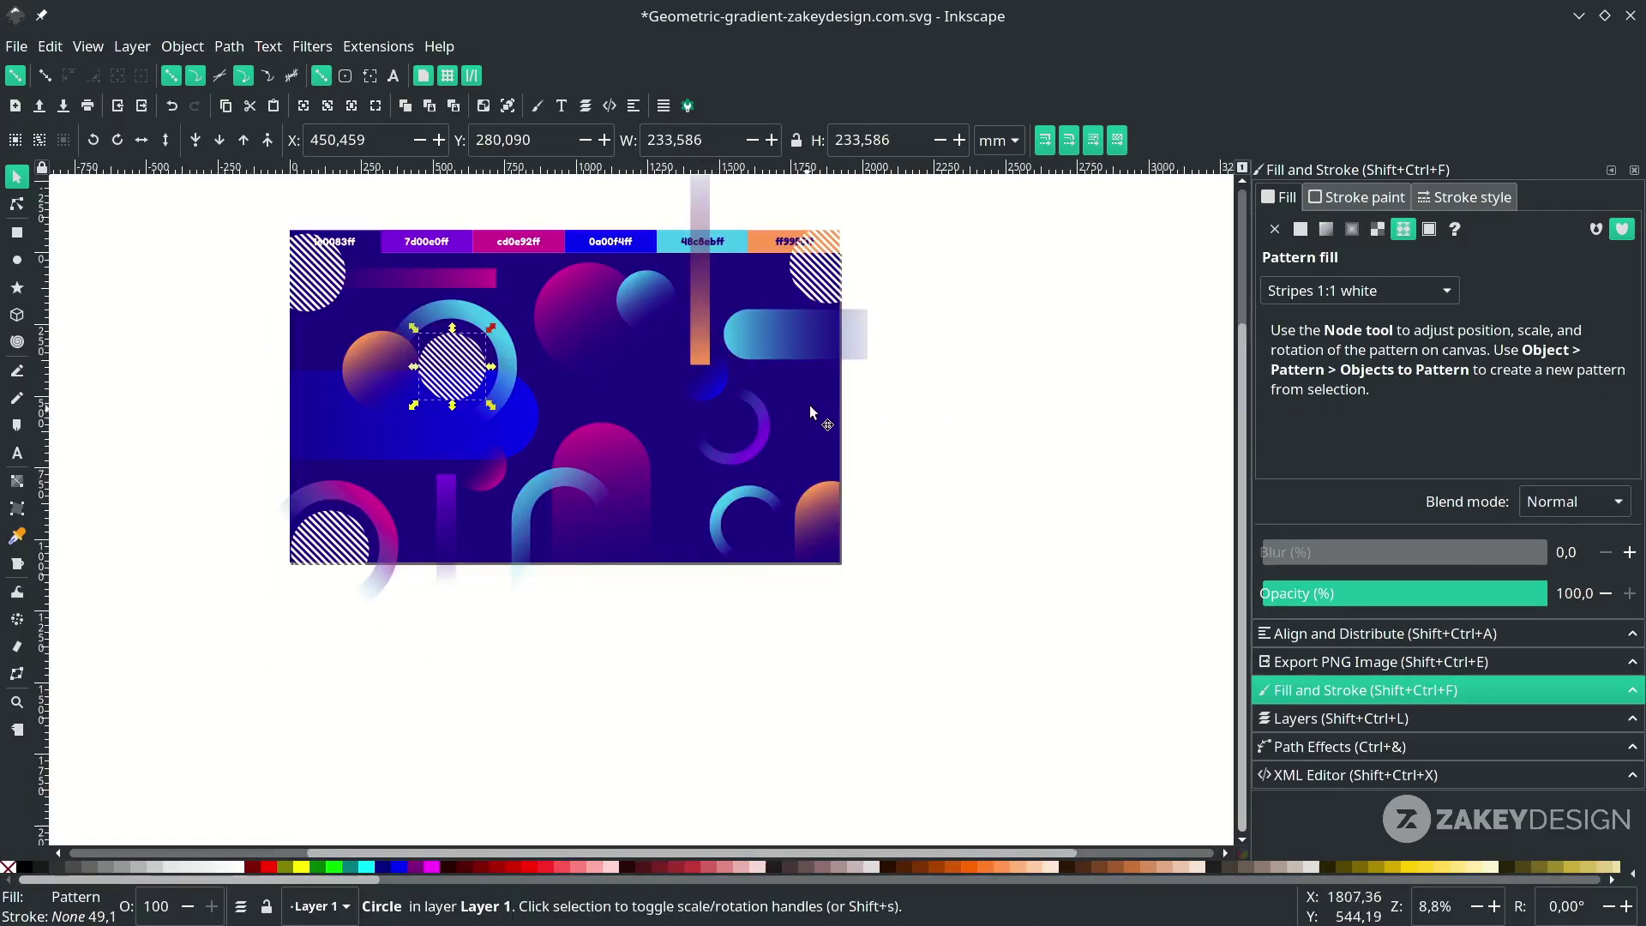
Select all four striped circles and set their opacity to 70%.
scroll(628, 481, down, 3)
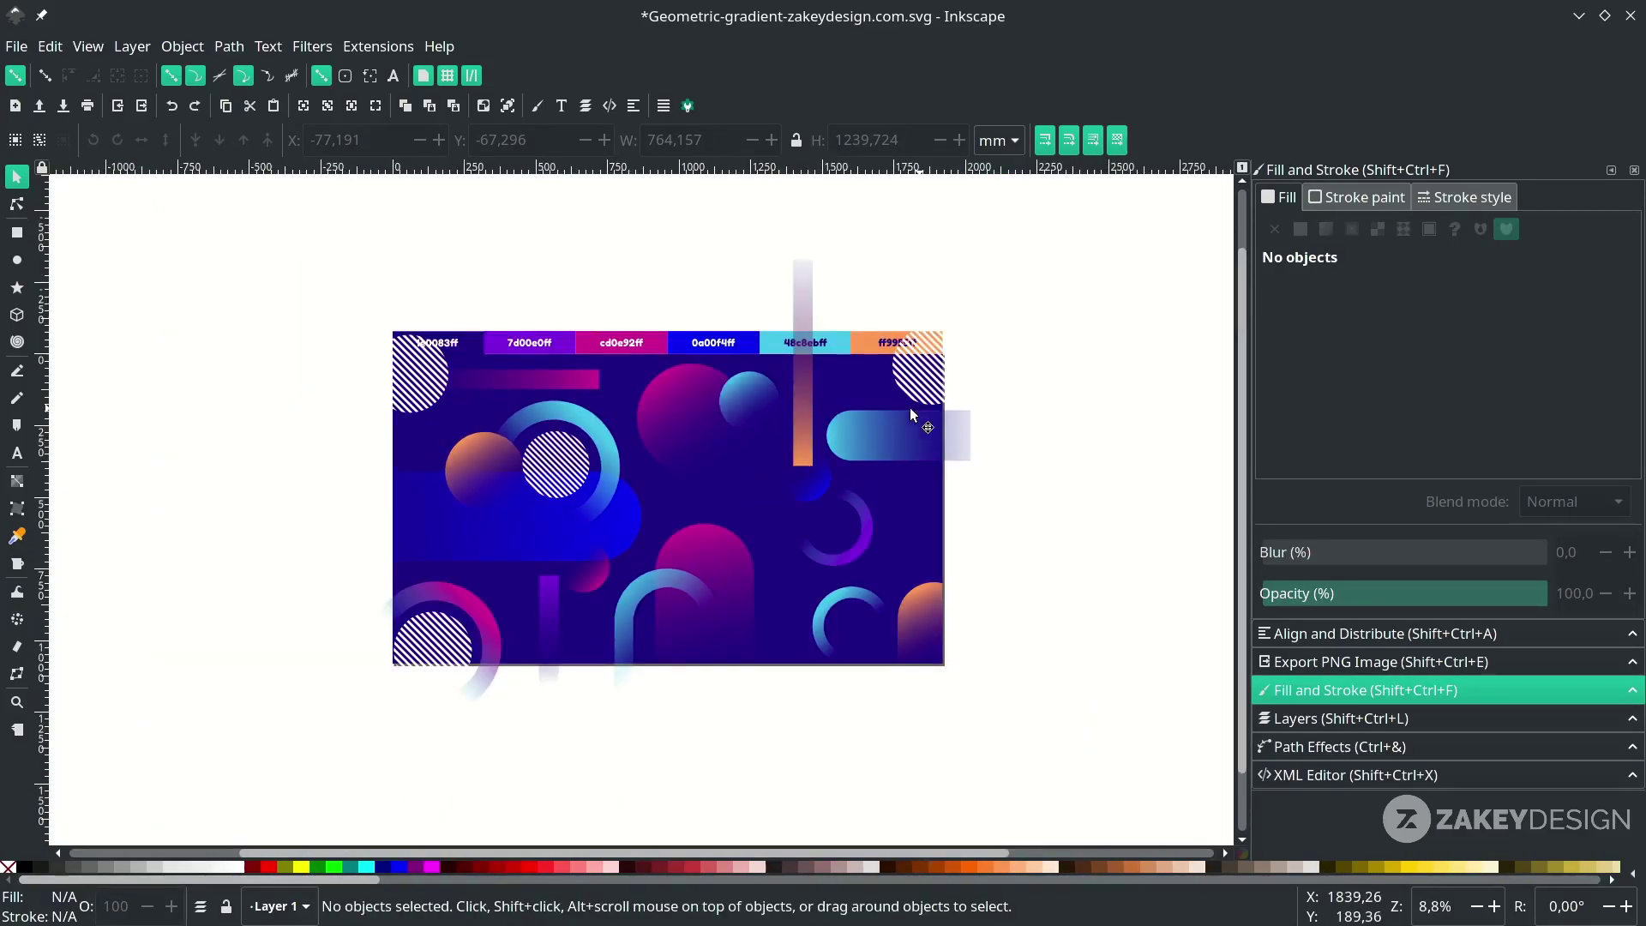
click(910, 413)
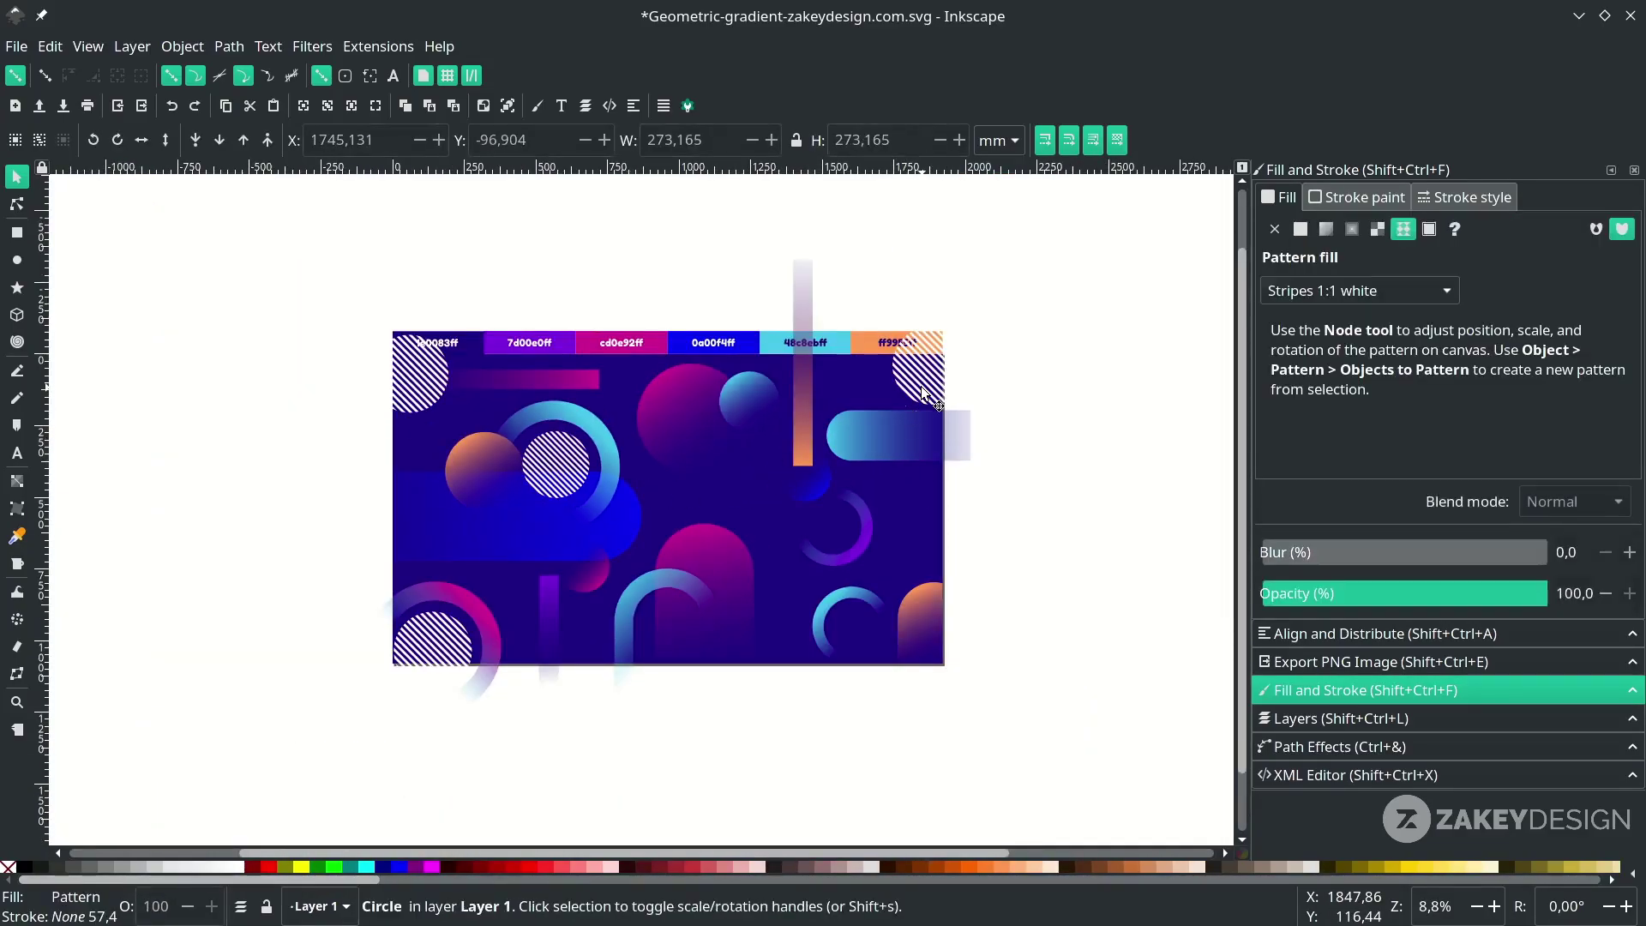
shift+click(563, 471)
shift+click(426, 649)
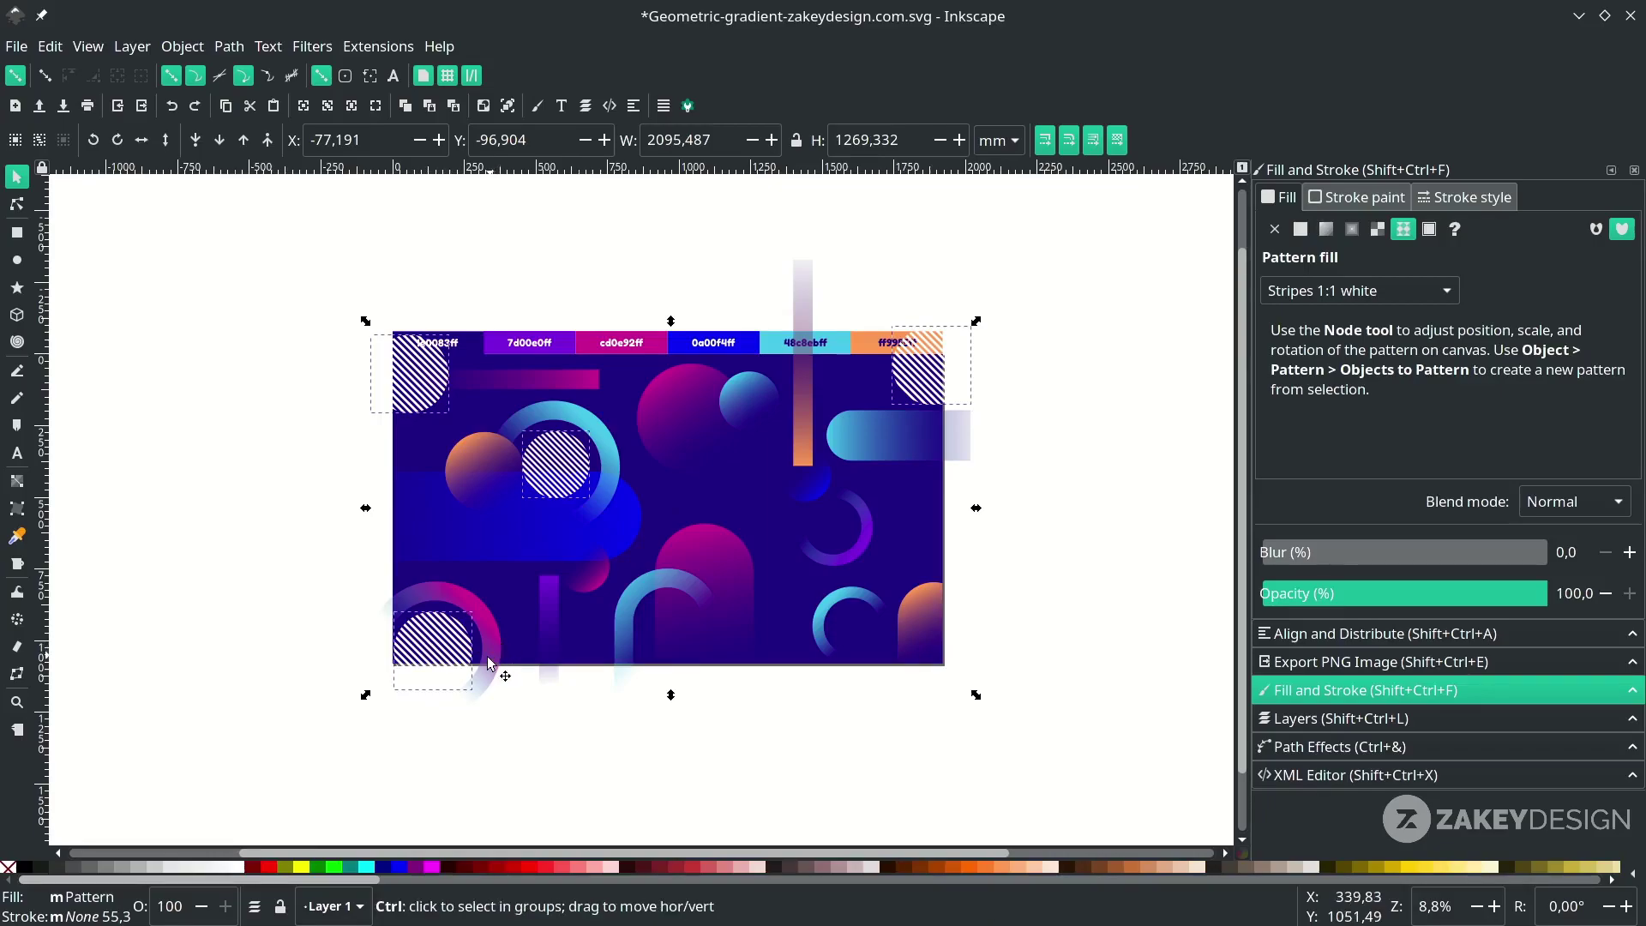
scroll(481, 684, up, 1)
scroll(360, 797, right, 1)
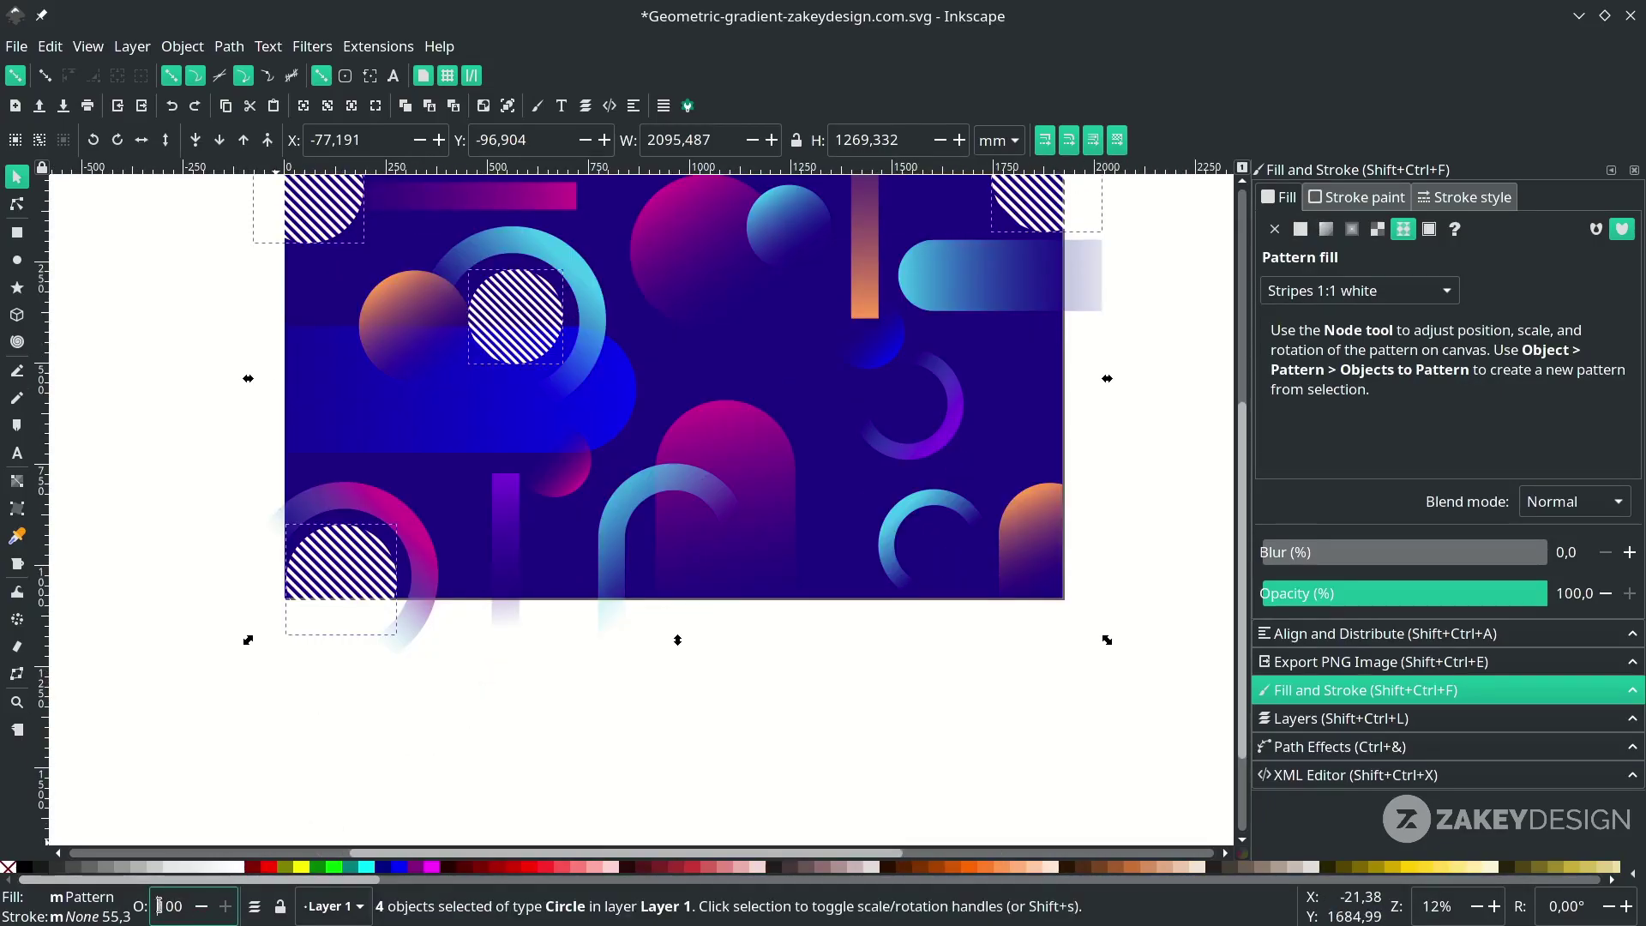
key(Return)
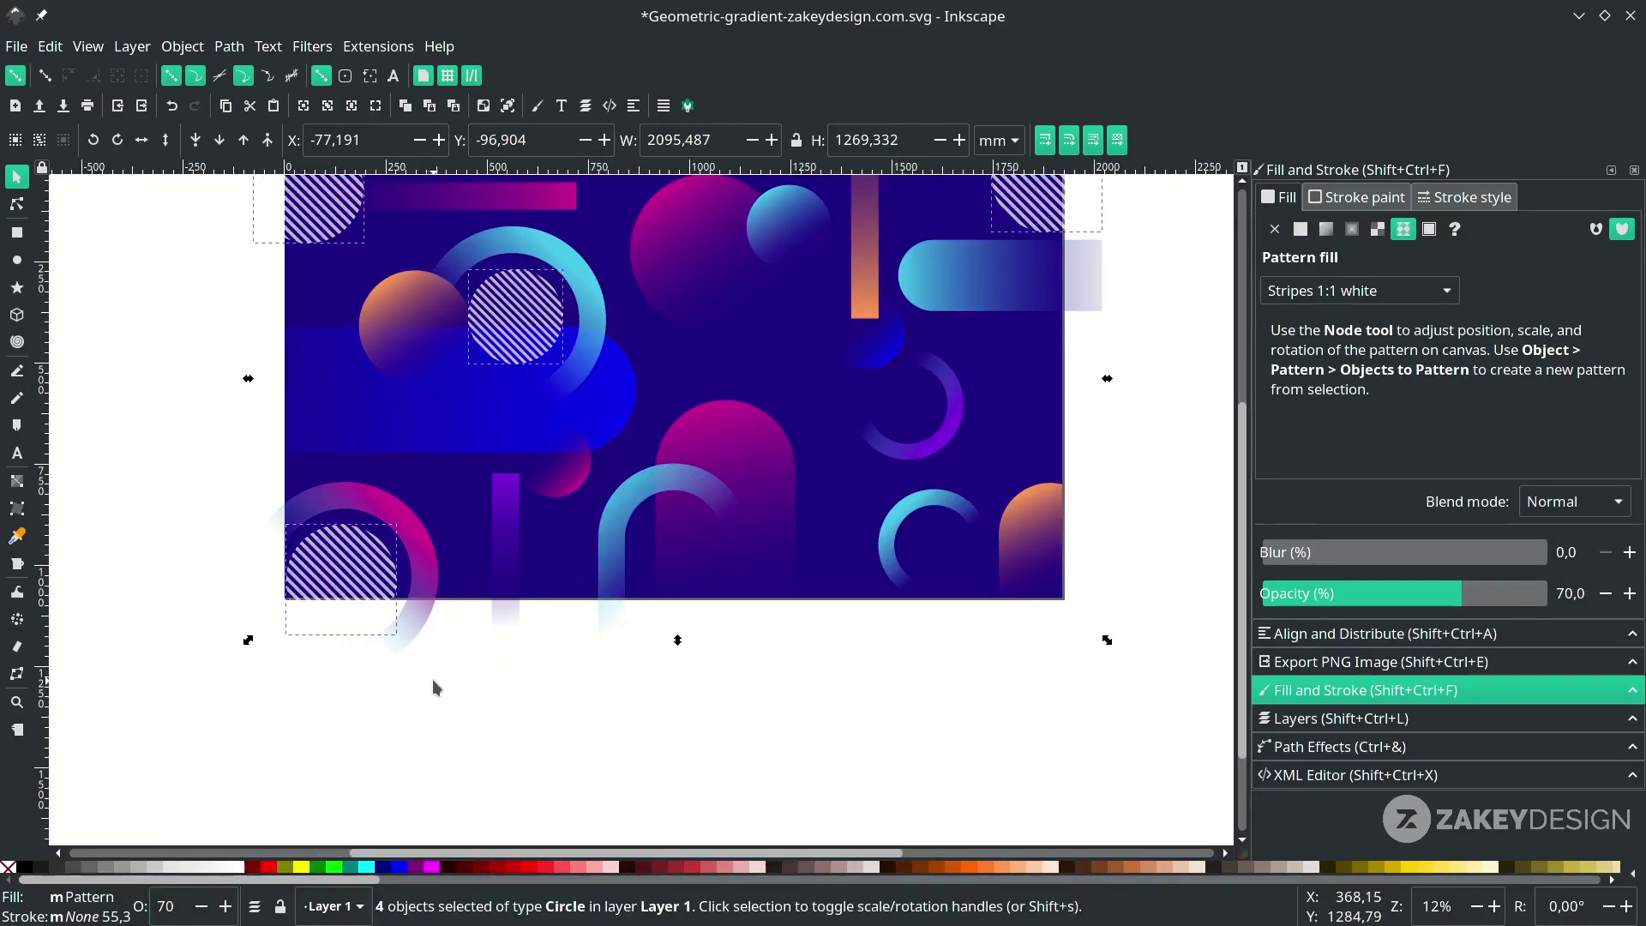
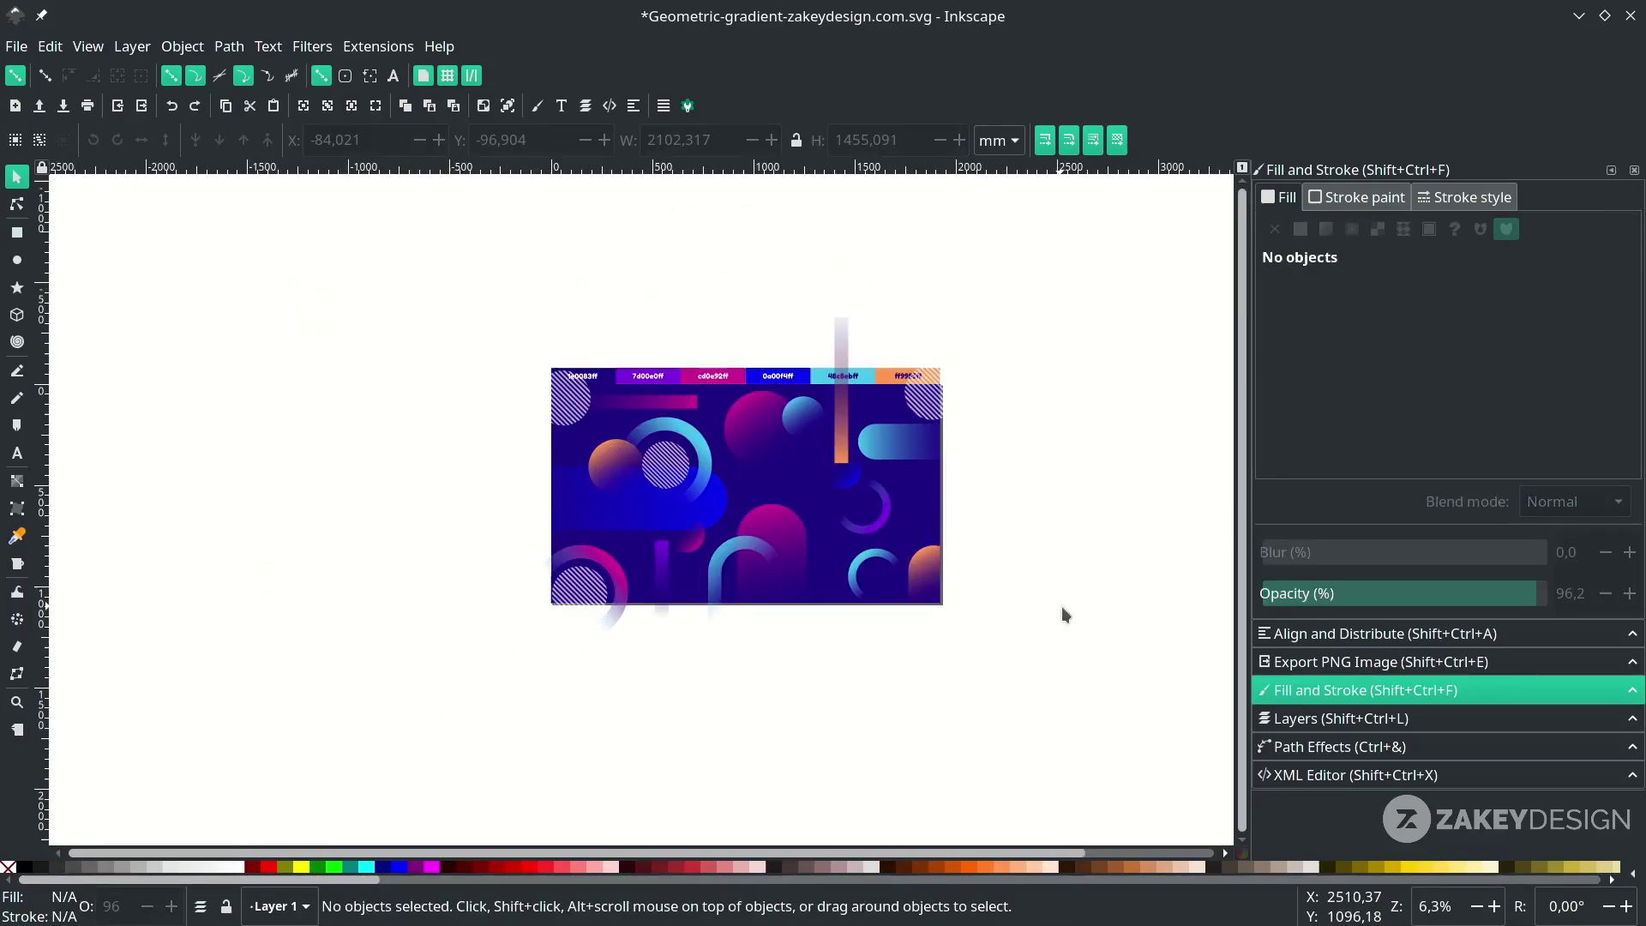
Duplicate the 1920 × 1080 mm background rectangle and raise the copy to the top of the stack.
scroll(468, 574, up, 1)
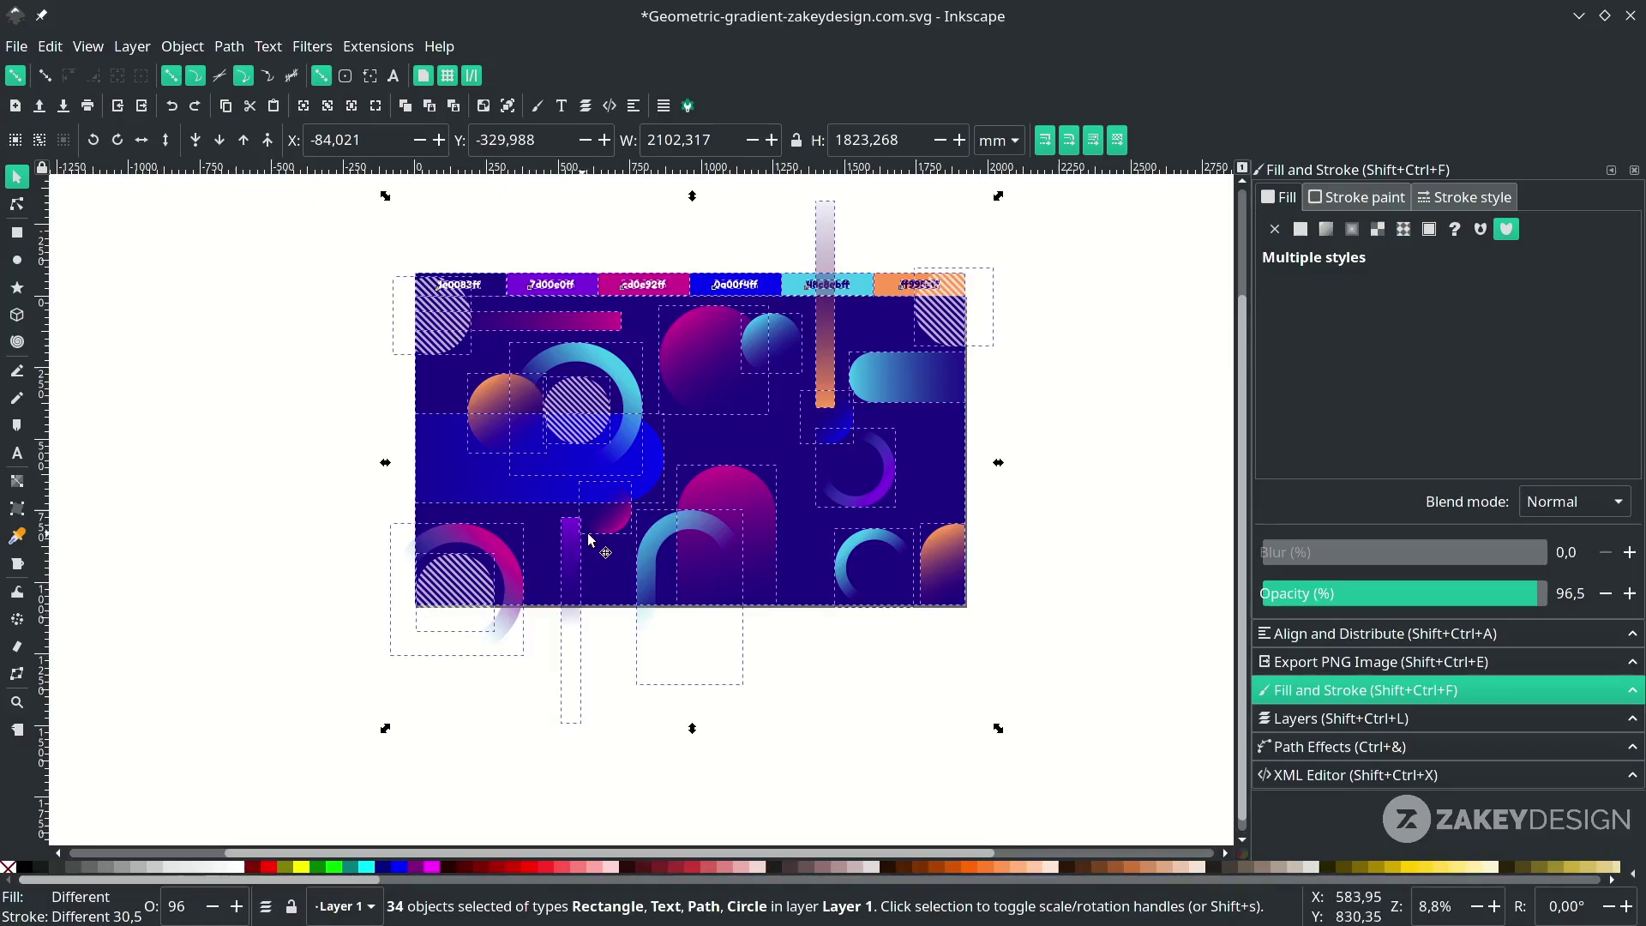
click(542, 572)
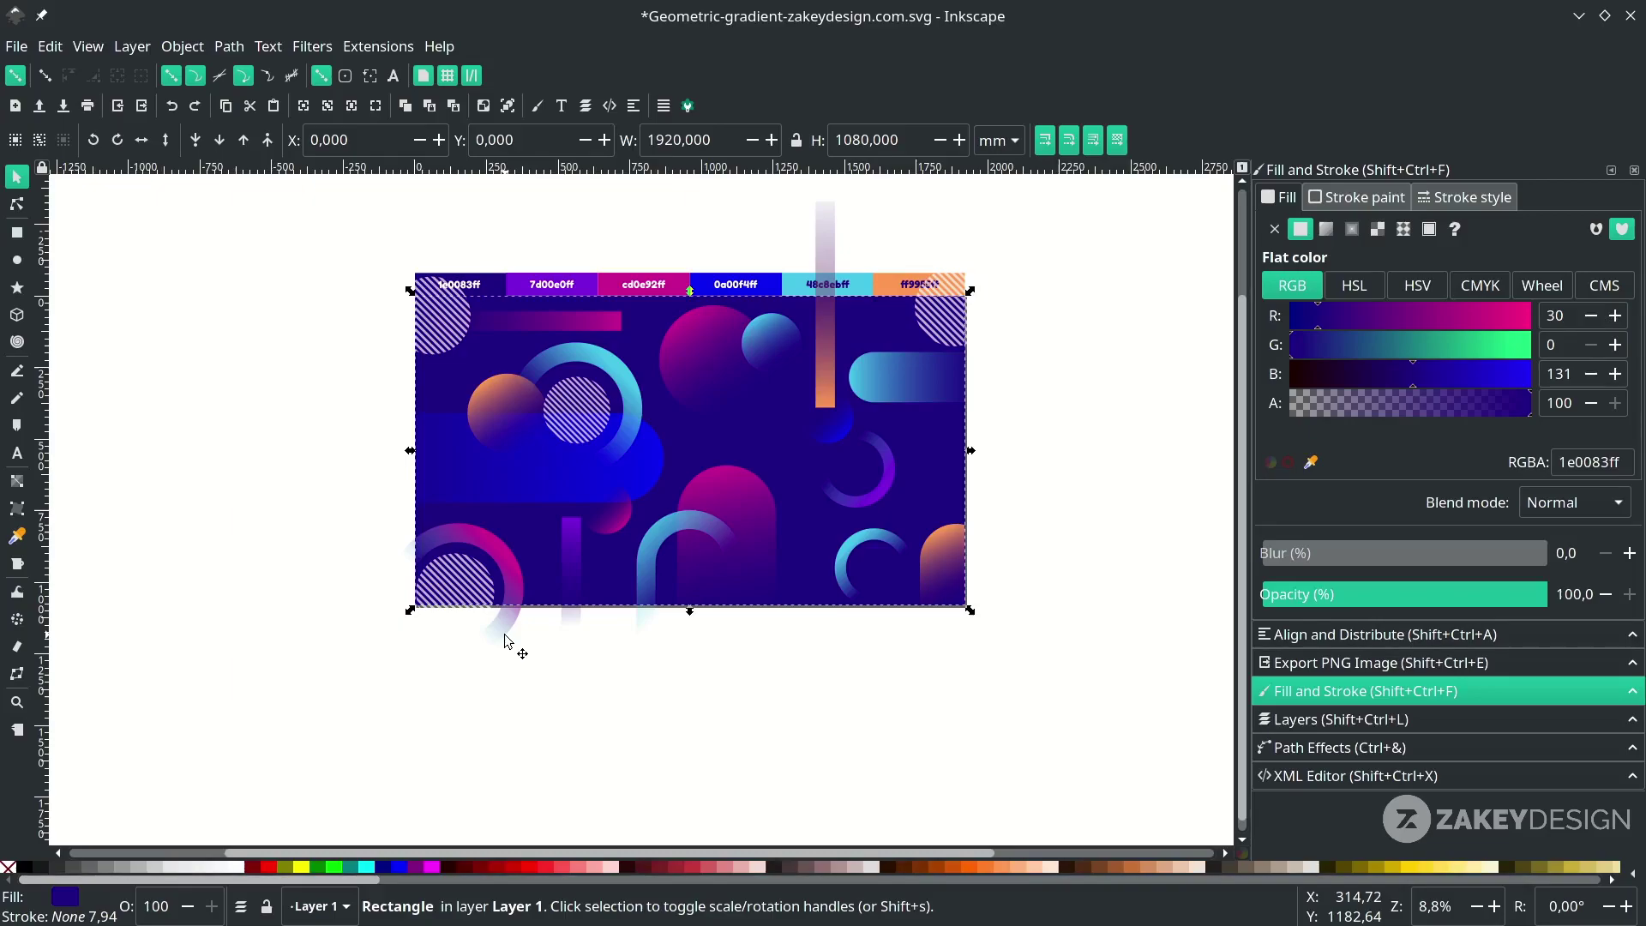
click(565, 644)
click(532, 544)
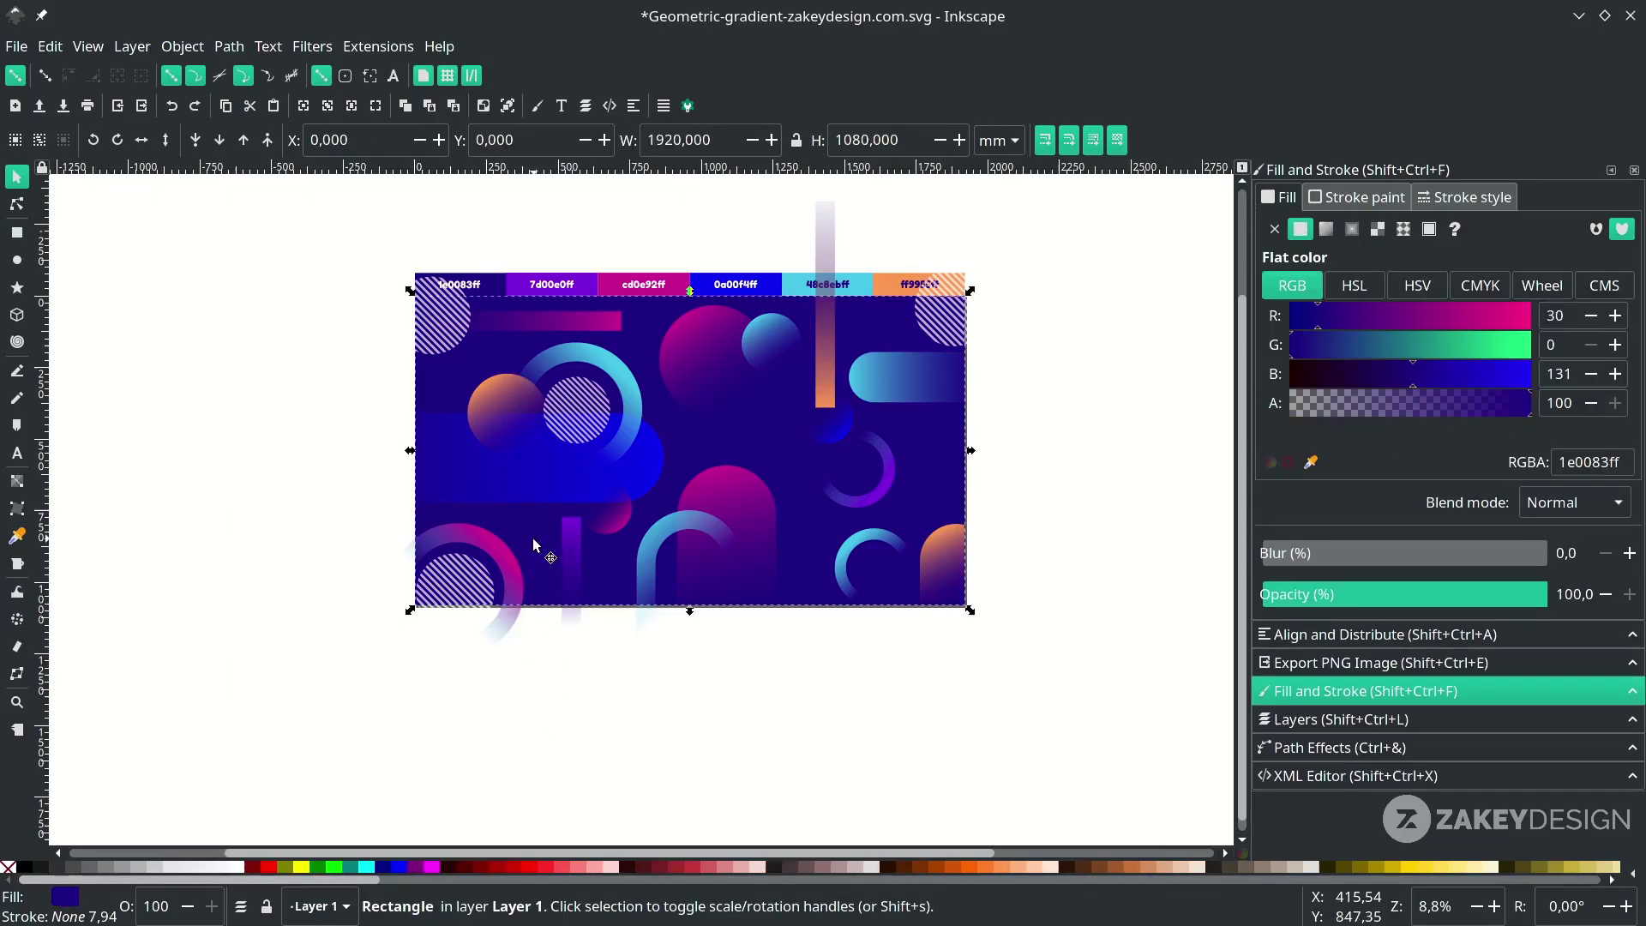
key(ctrl)
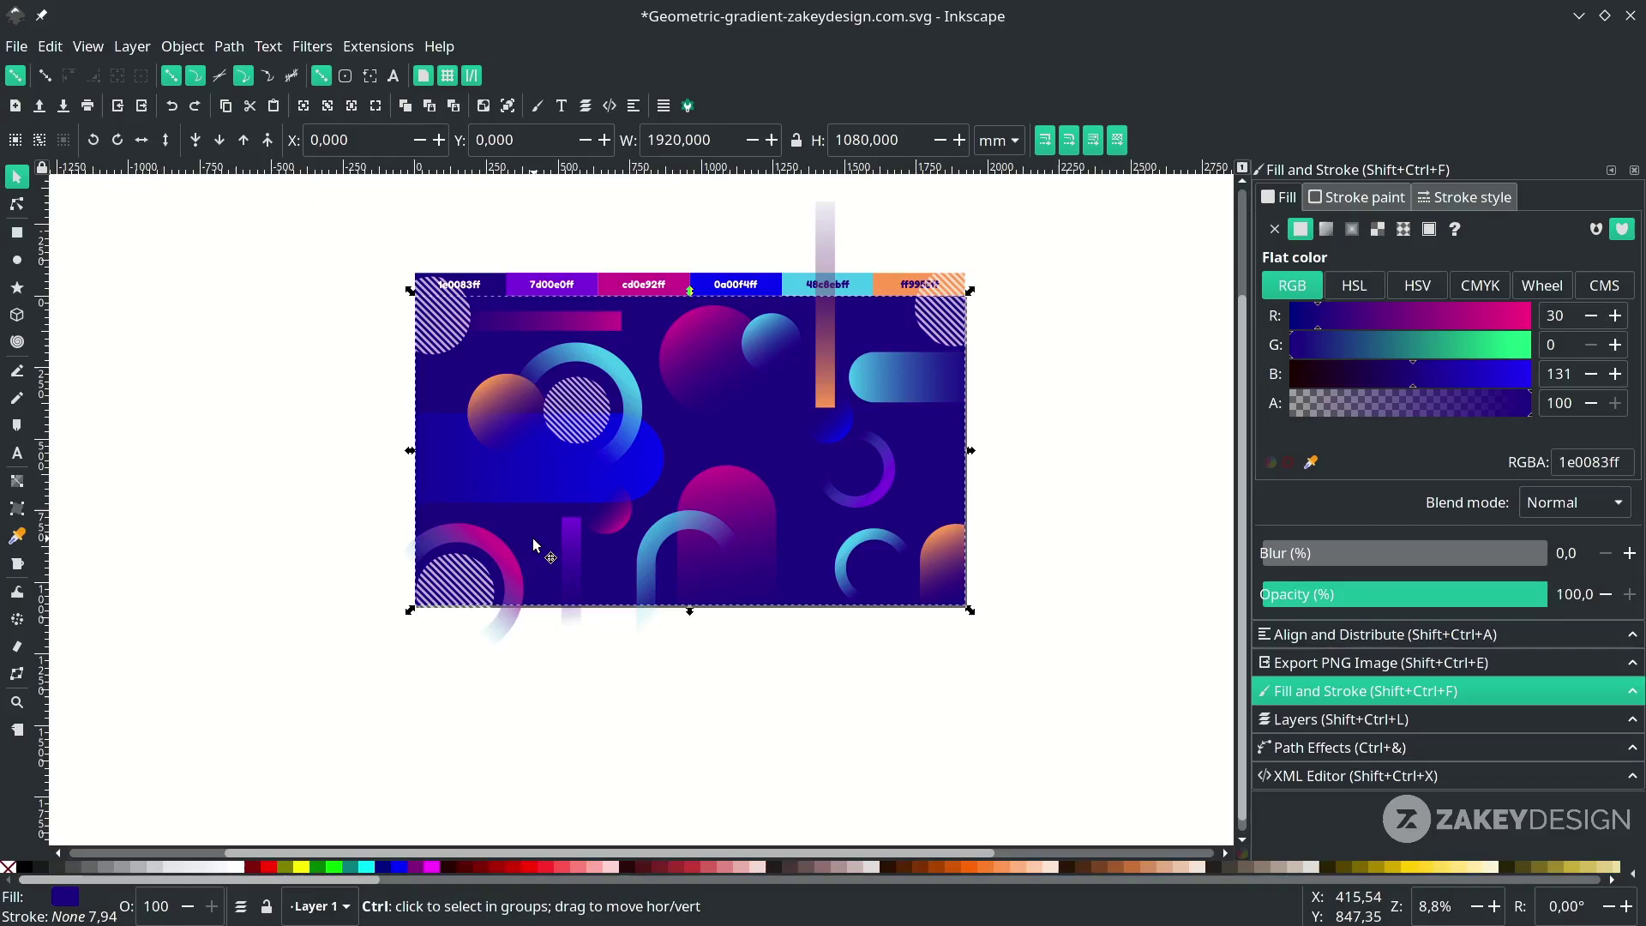
key(Home)
Try to intersect the magenta ring at the page's lower-left corner with the raised rectangle copy.
shift+click(501, 630)
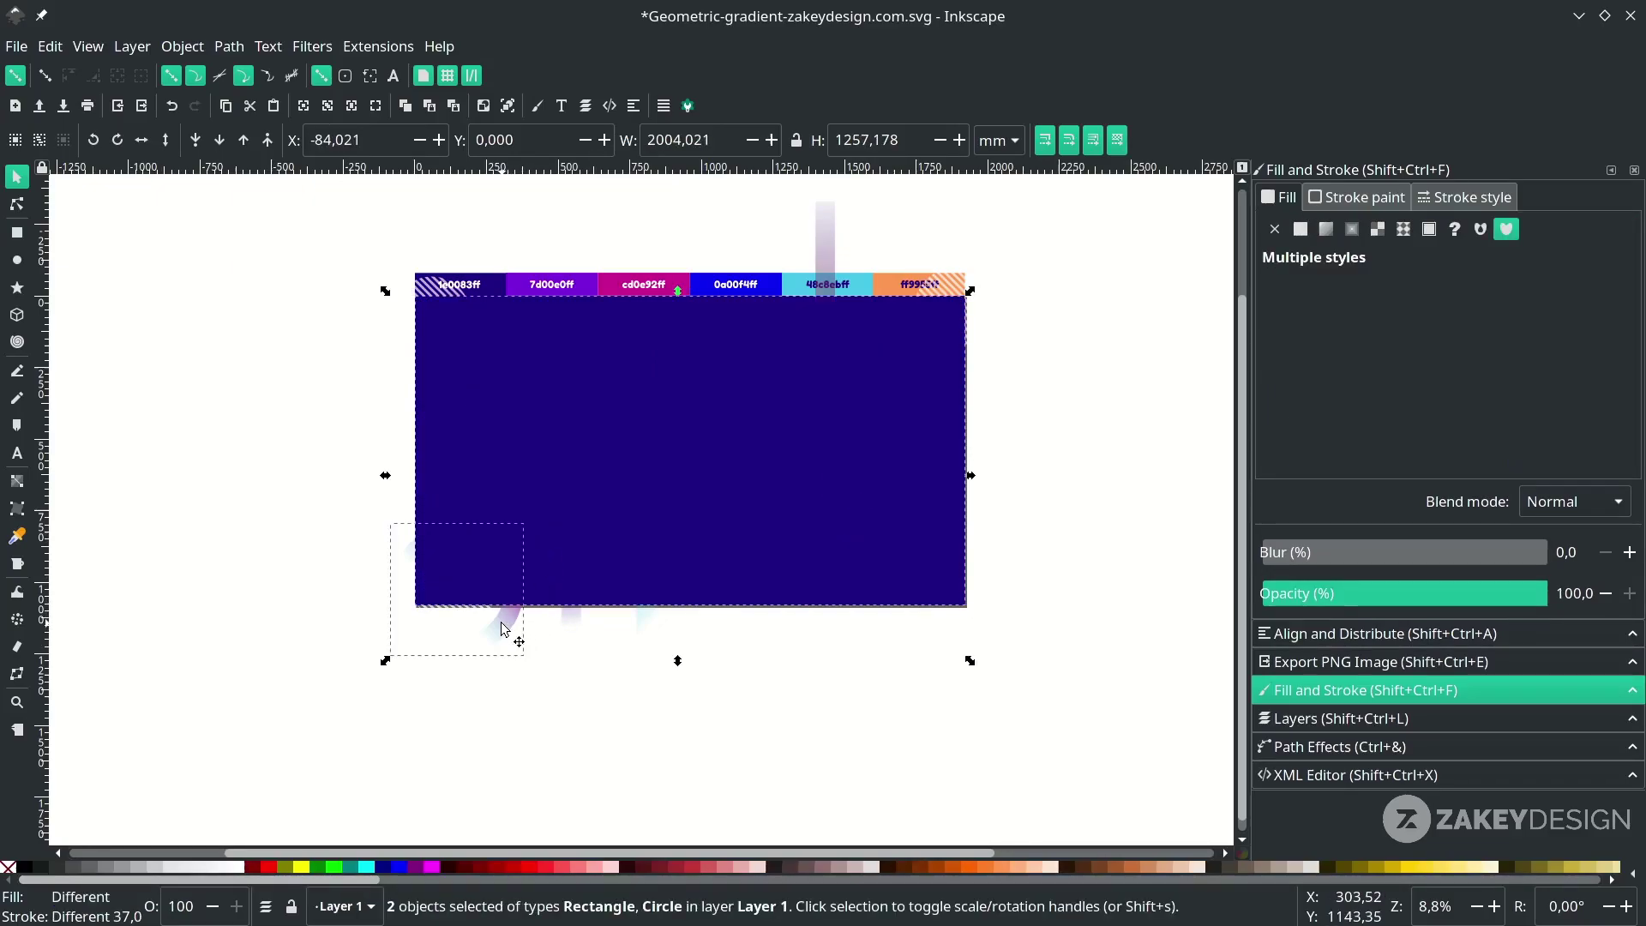
click(228, 46)
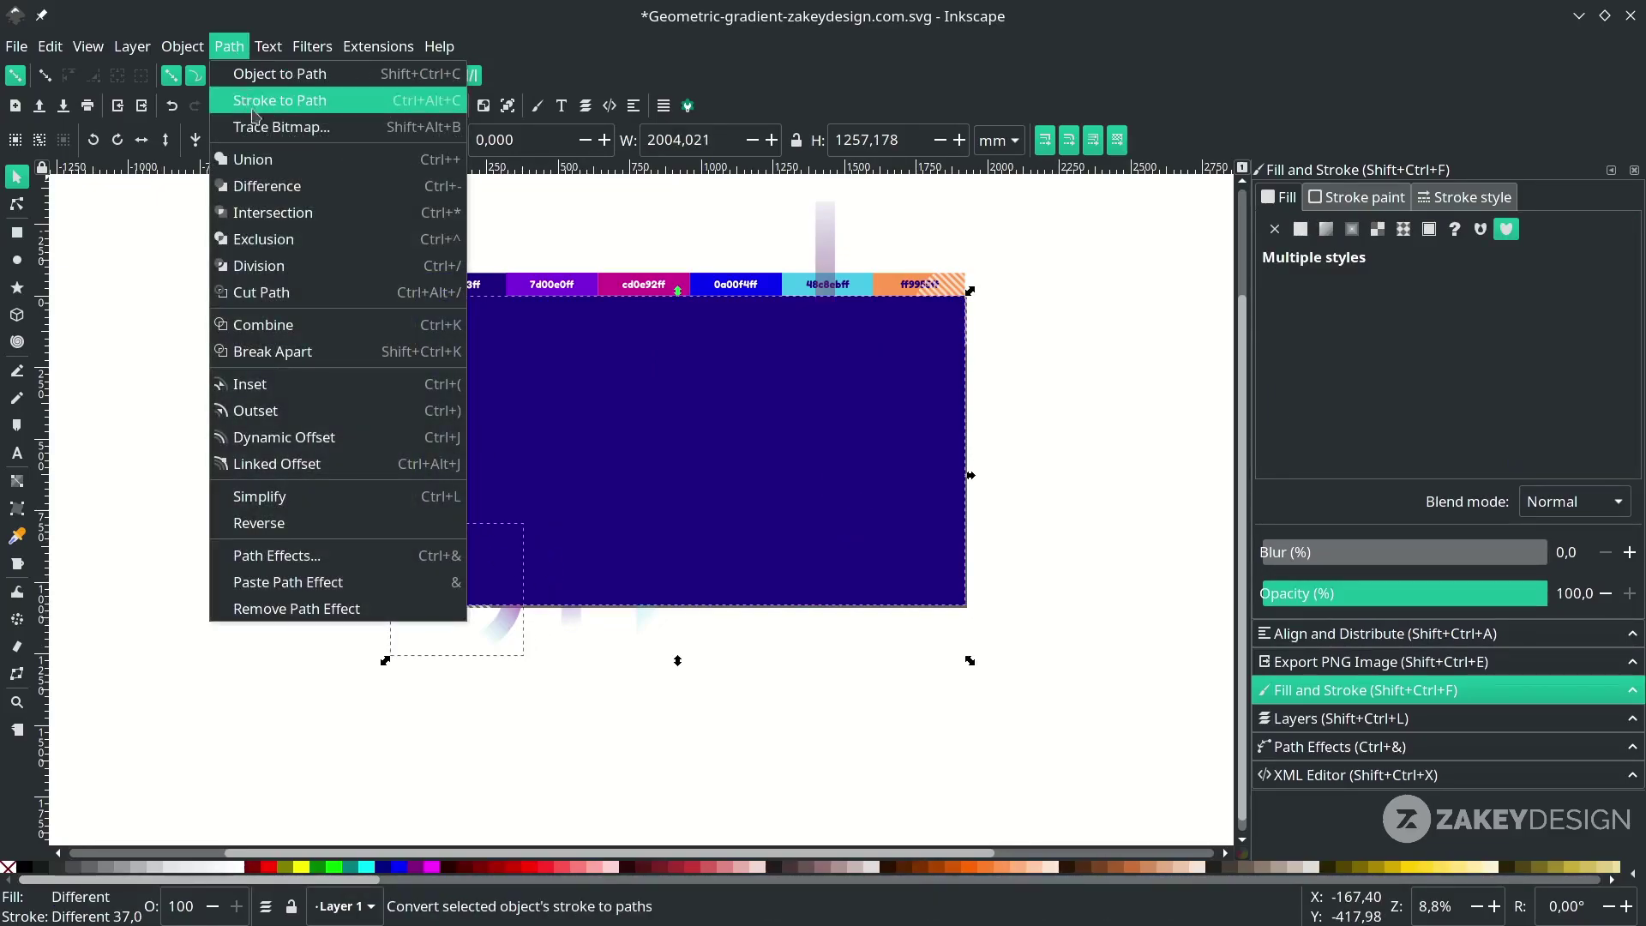
click(273, 213)
key(n)
scroll(489, 617, up, 3)
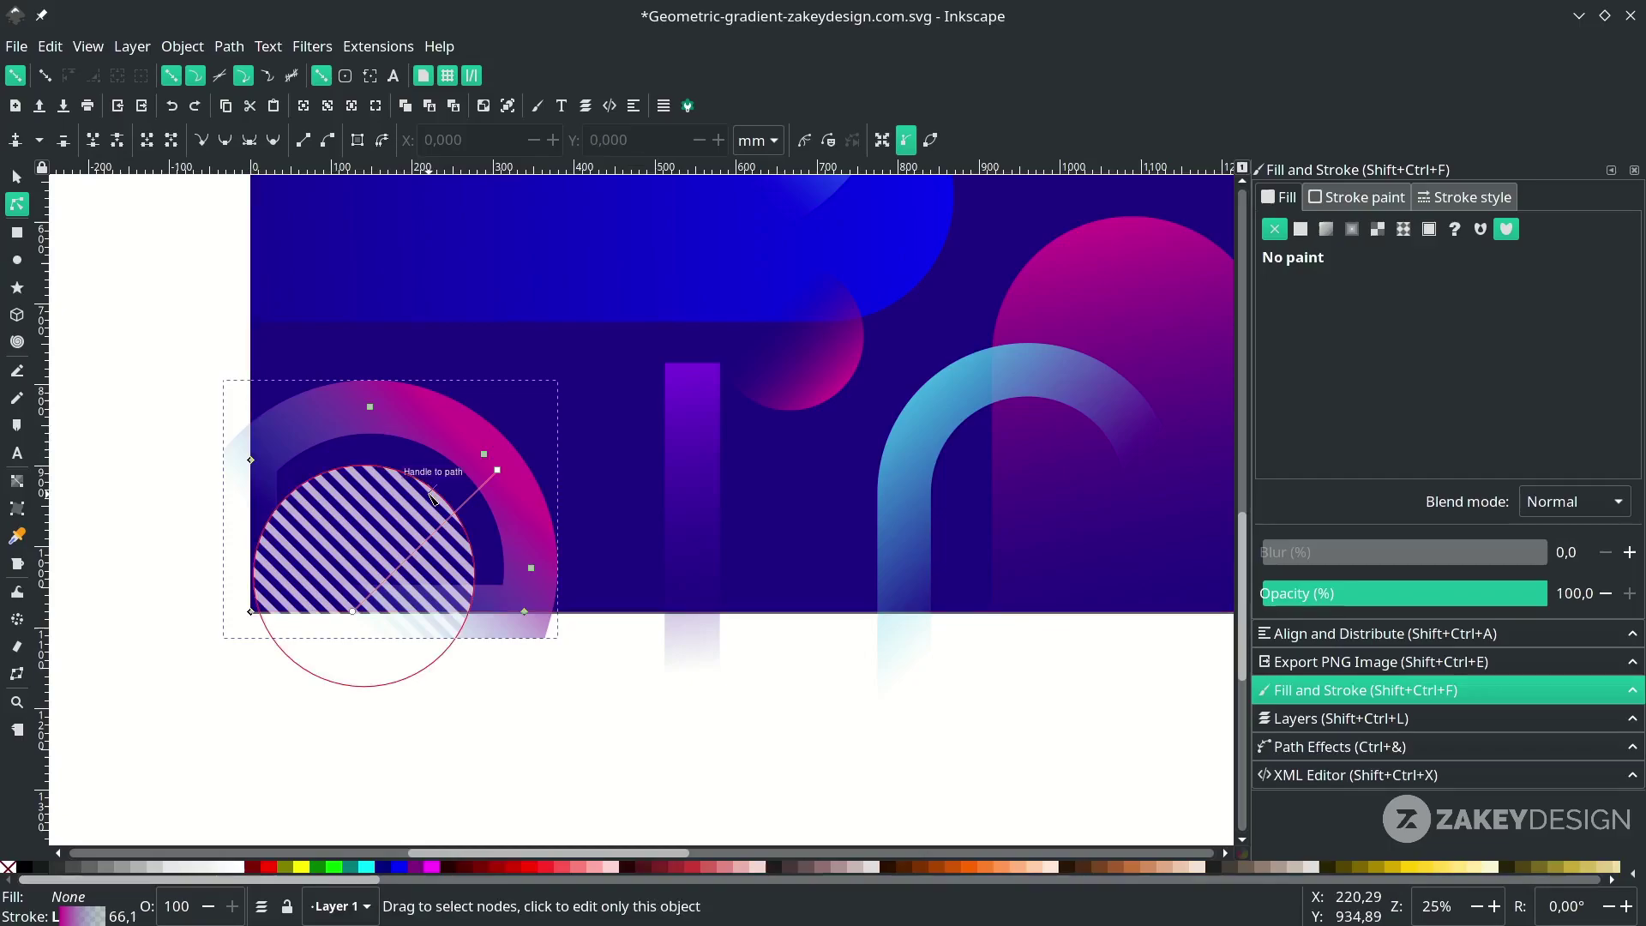
key(ctrl+z)
scroll(434, 545, down, 1)
scroll(489, 654, up, 2)
scroll(495, 654, down, 2)
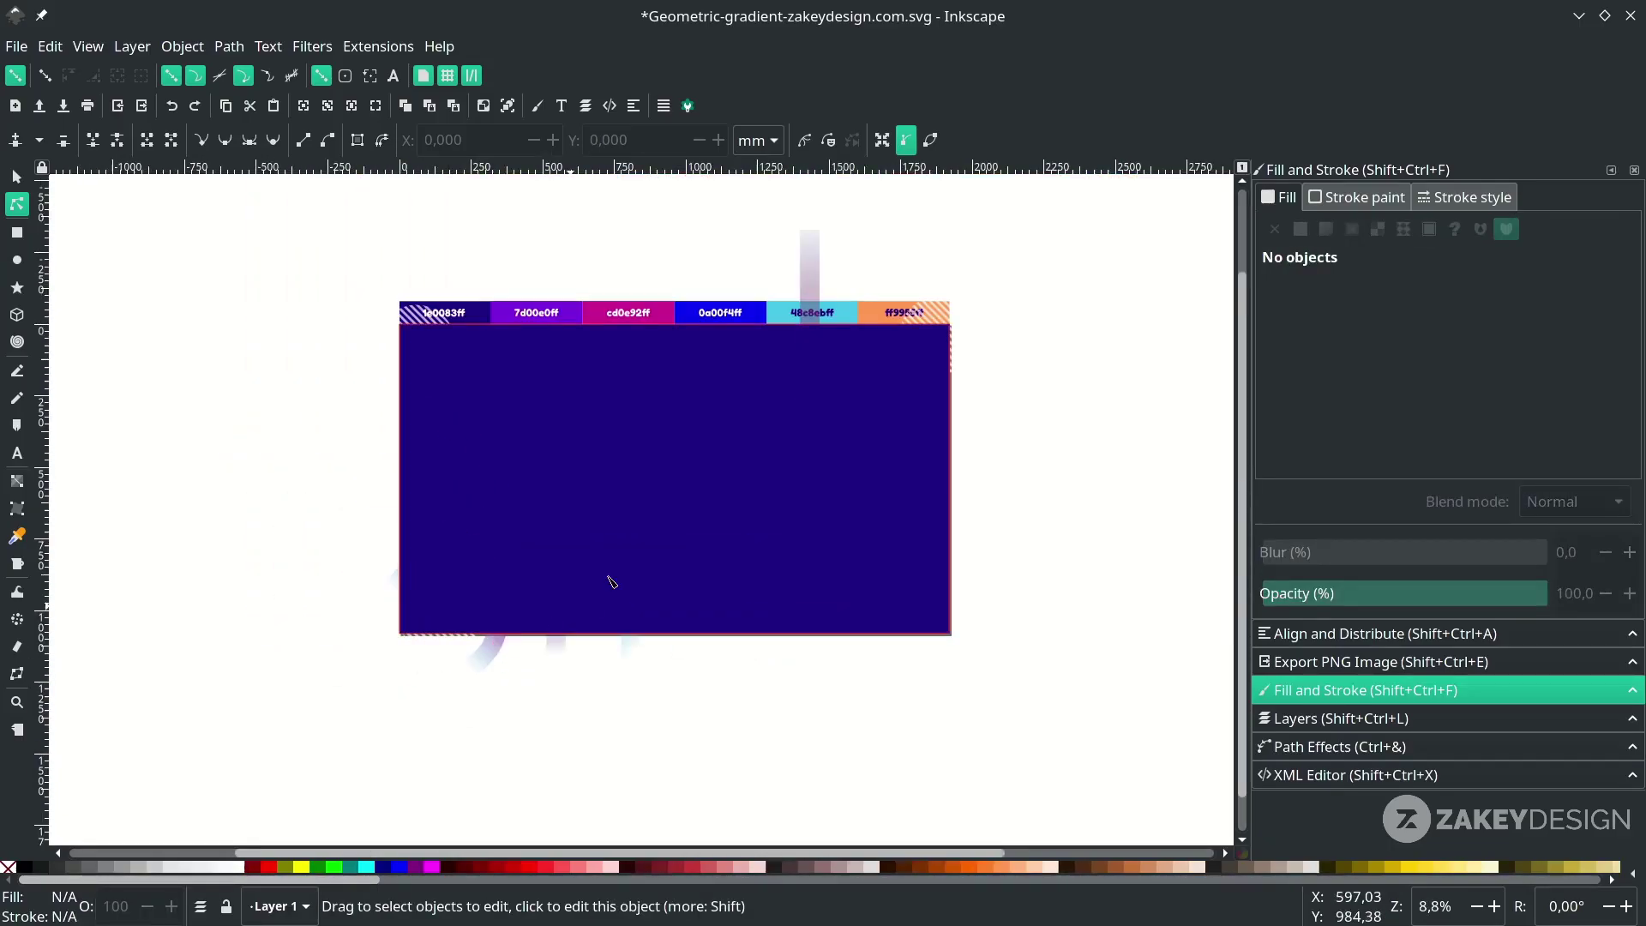
key(ctrl+z)
Convert the stroke of the magenta ring at the page's lower-left corner to a path.
scroll(490, 661, up, 1)
click(500, 656)
click(229, 47)
click(279, 100)
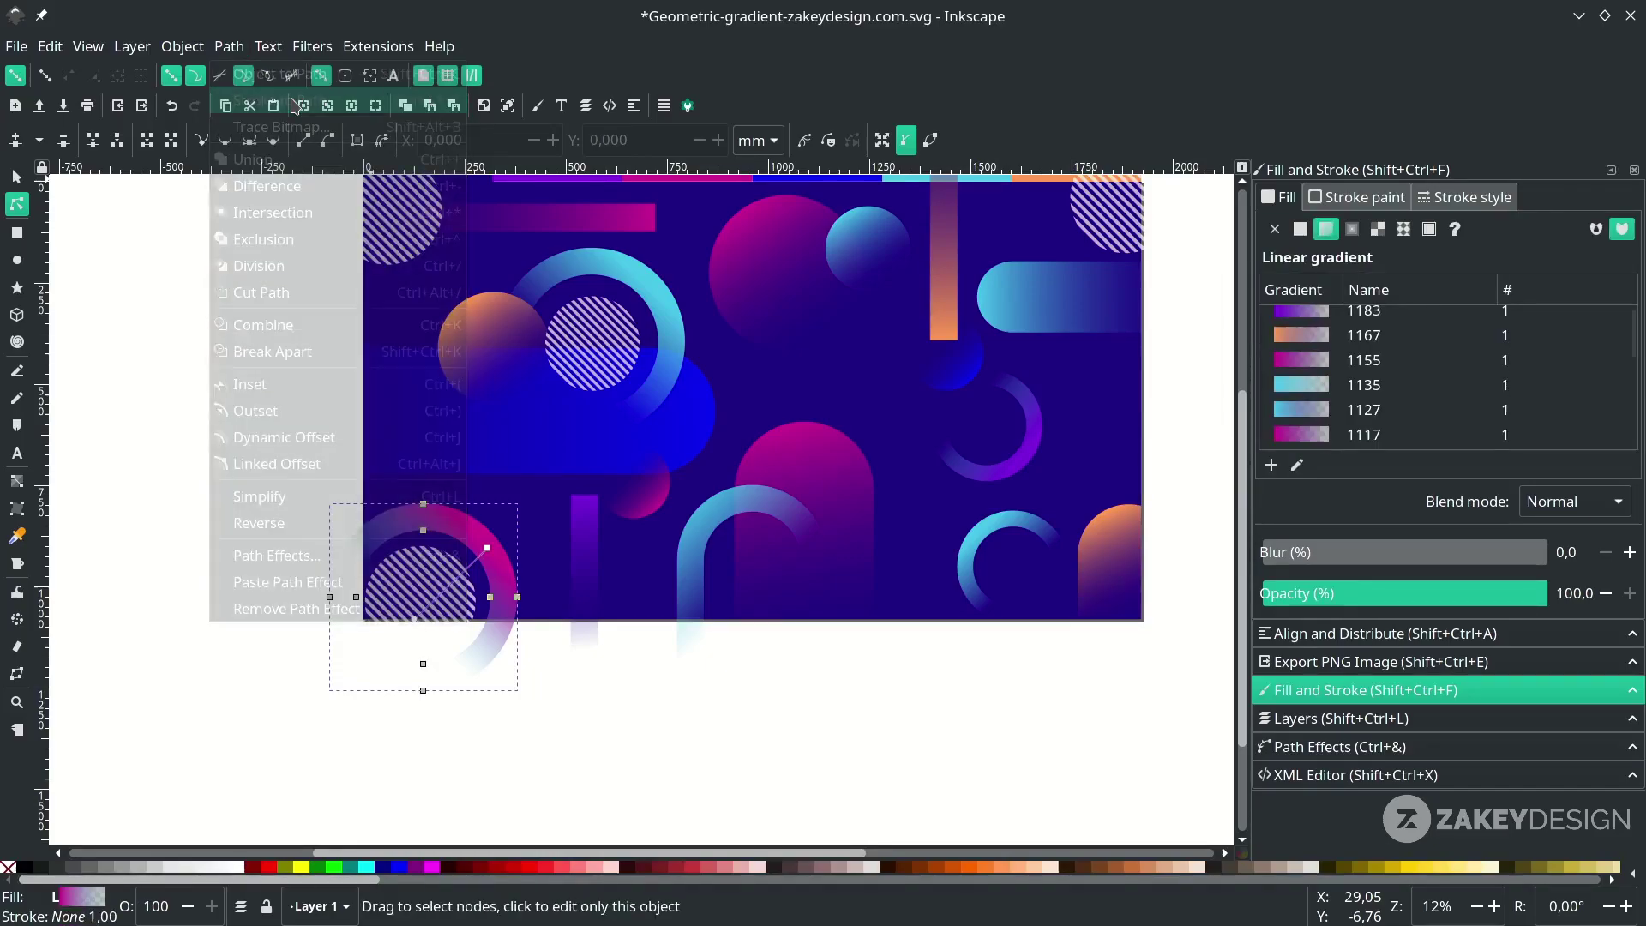
Trim the magenta ring to the page by intersecting it with a copy of the background rectangle raised to the top.
click(656, 575)
scroll(656, 574, up, 2)
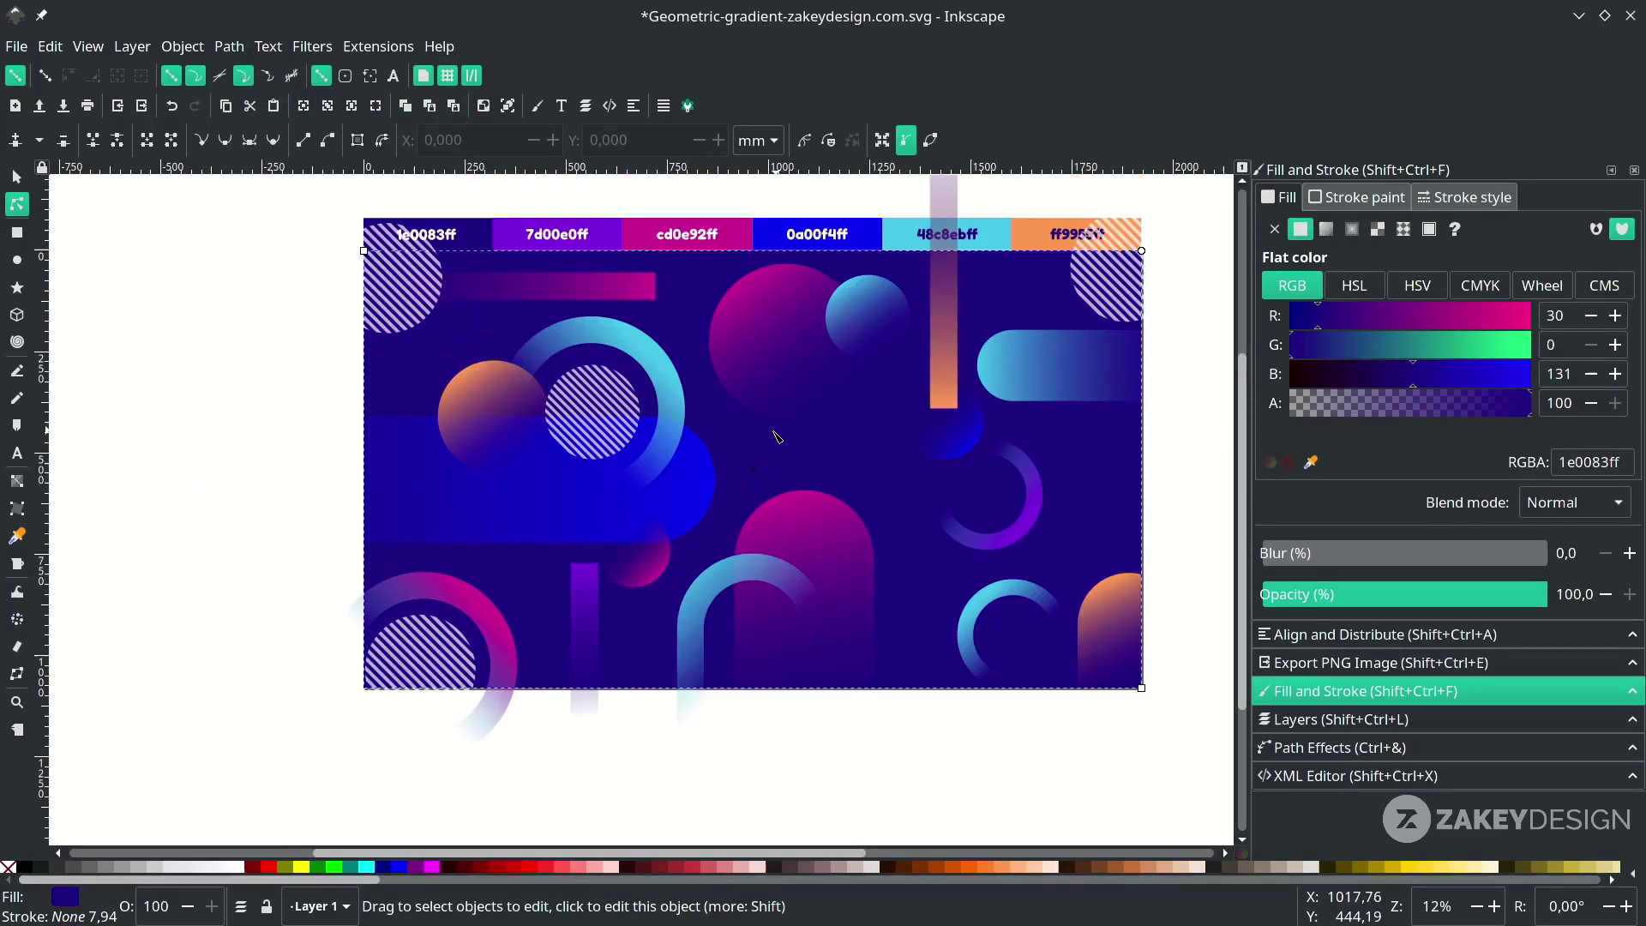
key(s)
key(ctrl)
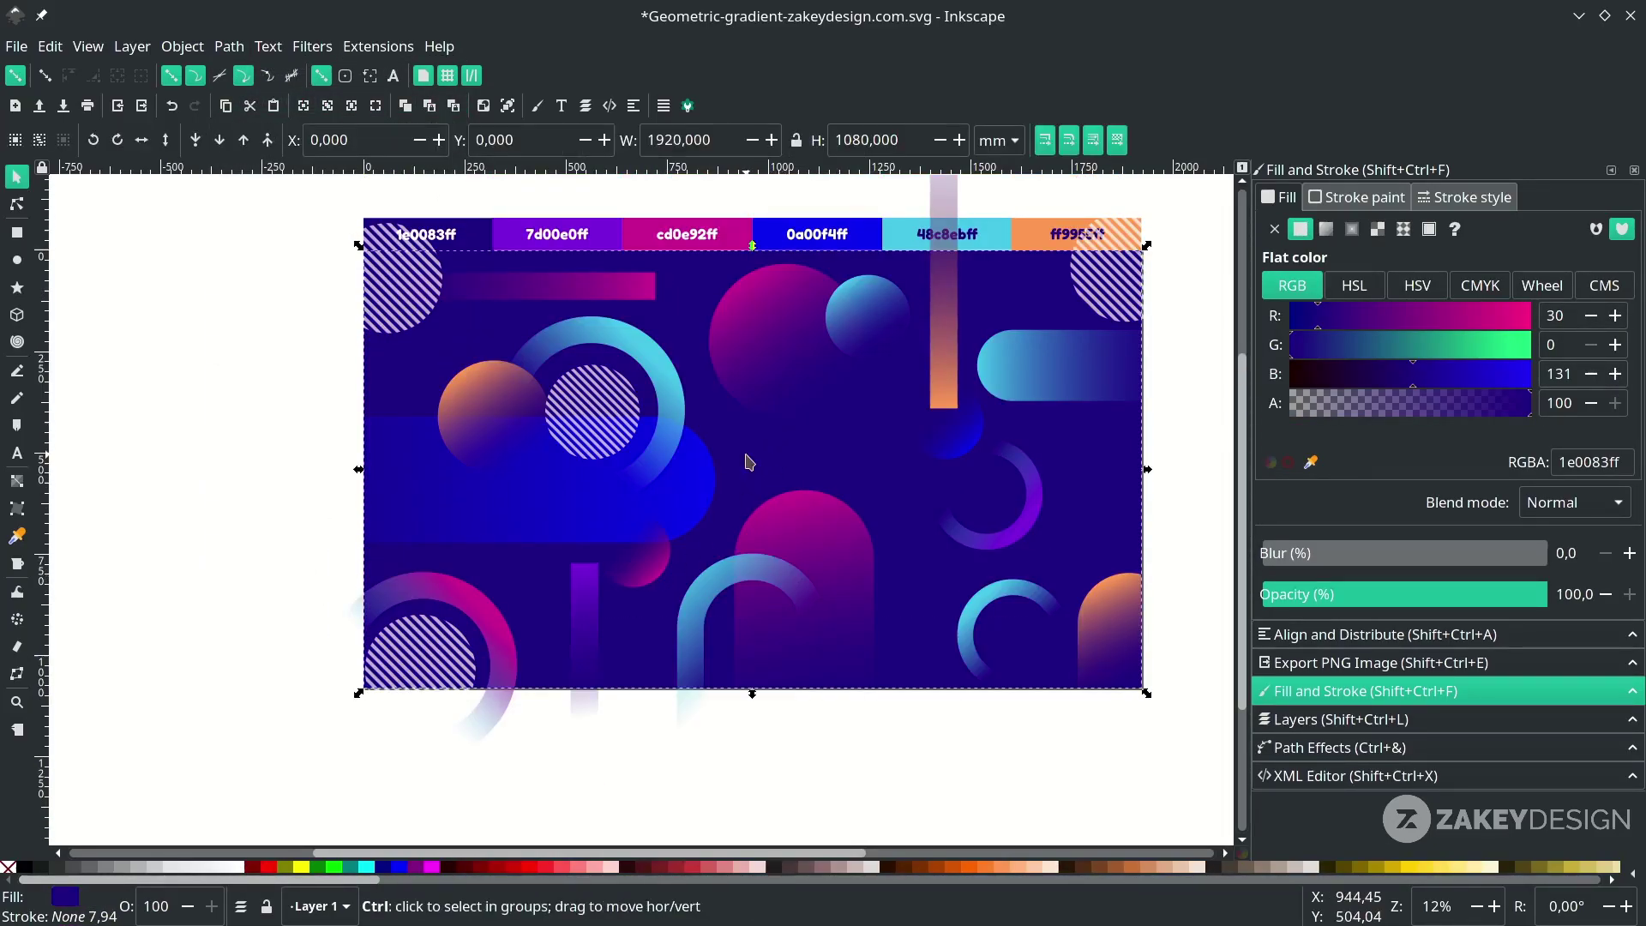
key(Home)
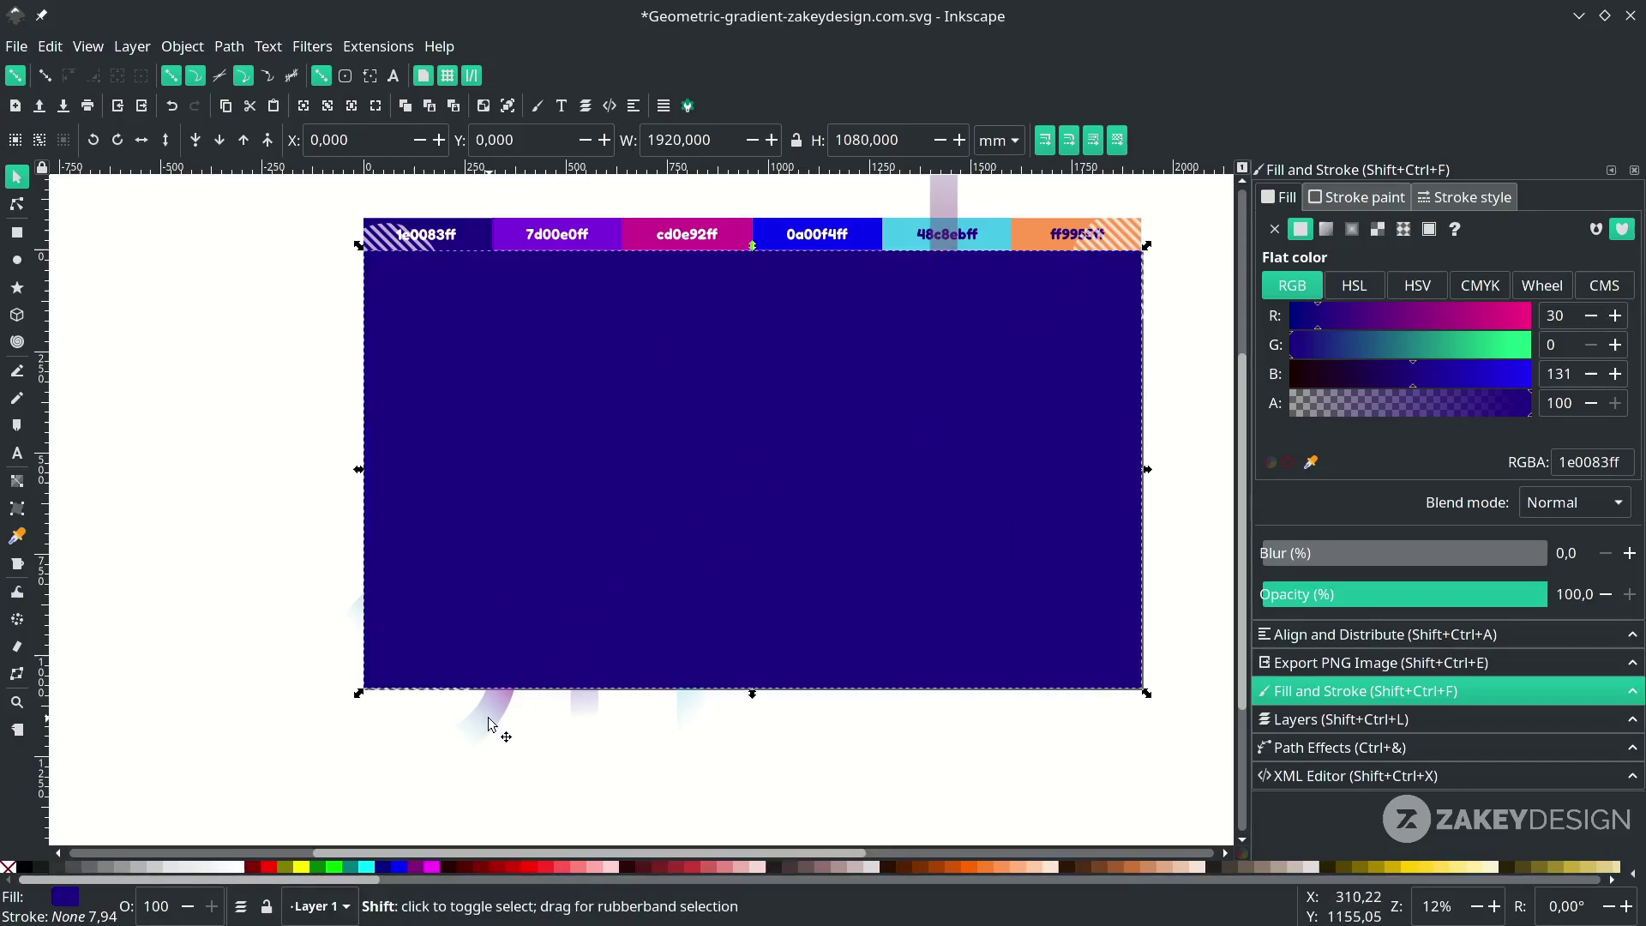
shift+click(489, 724)
click(229, 46)
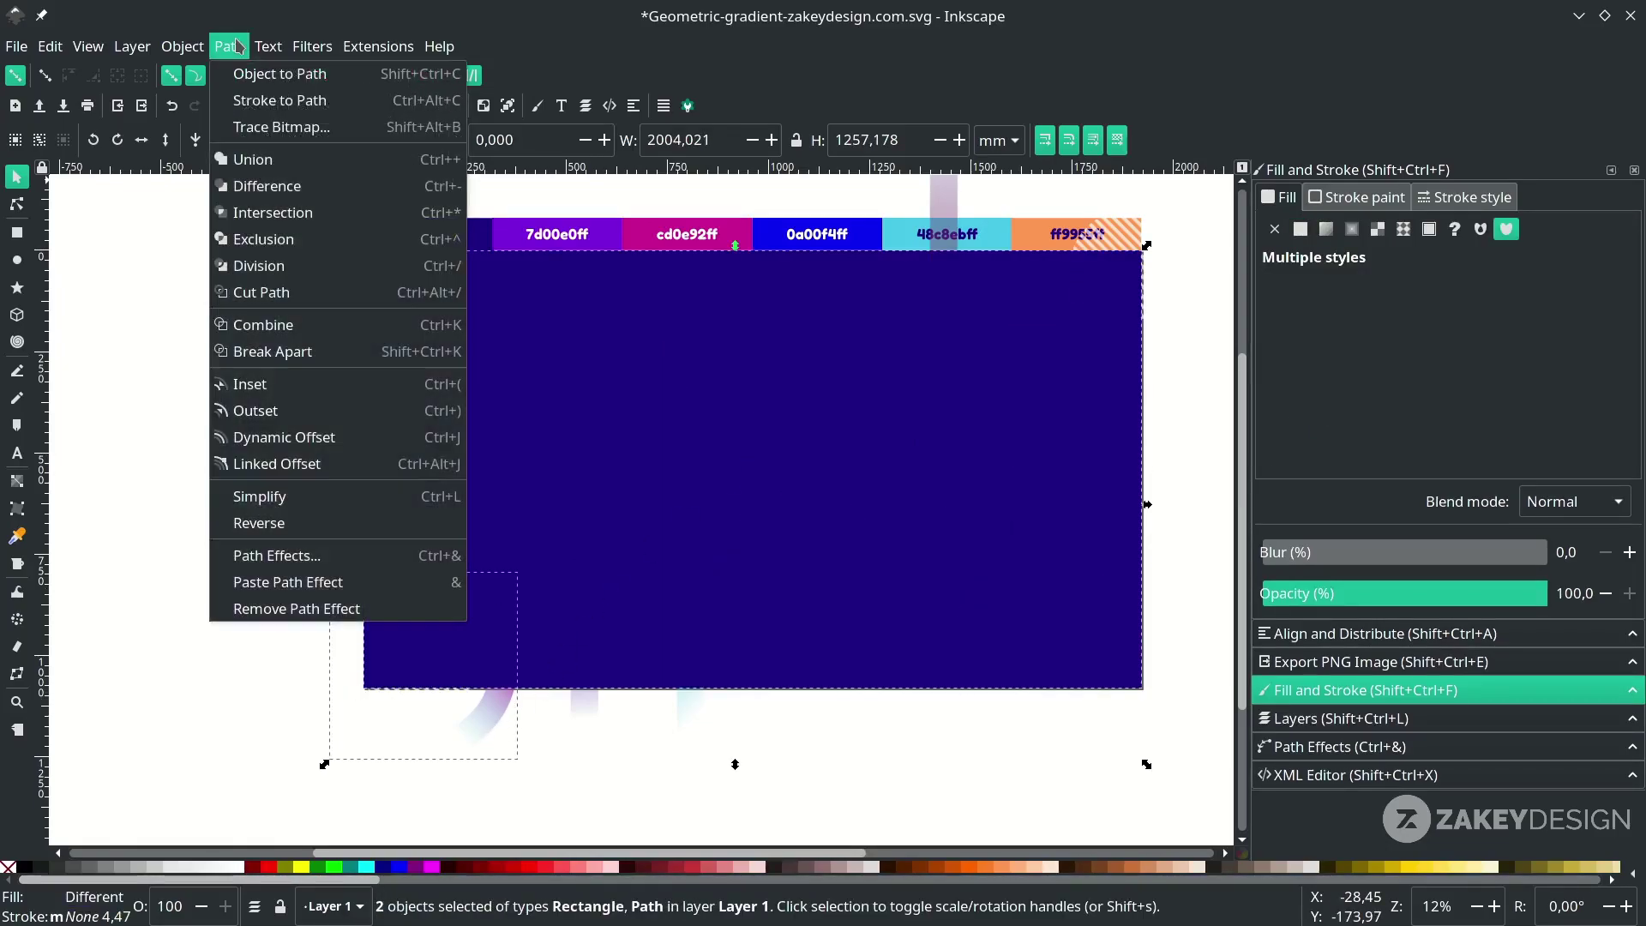
click(302, 215)
scroll(397, 723, up, 1)
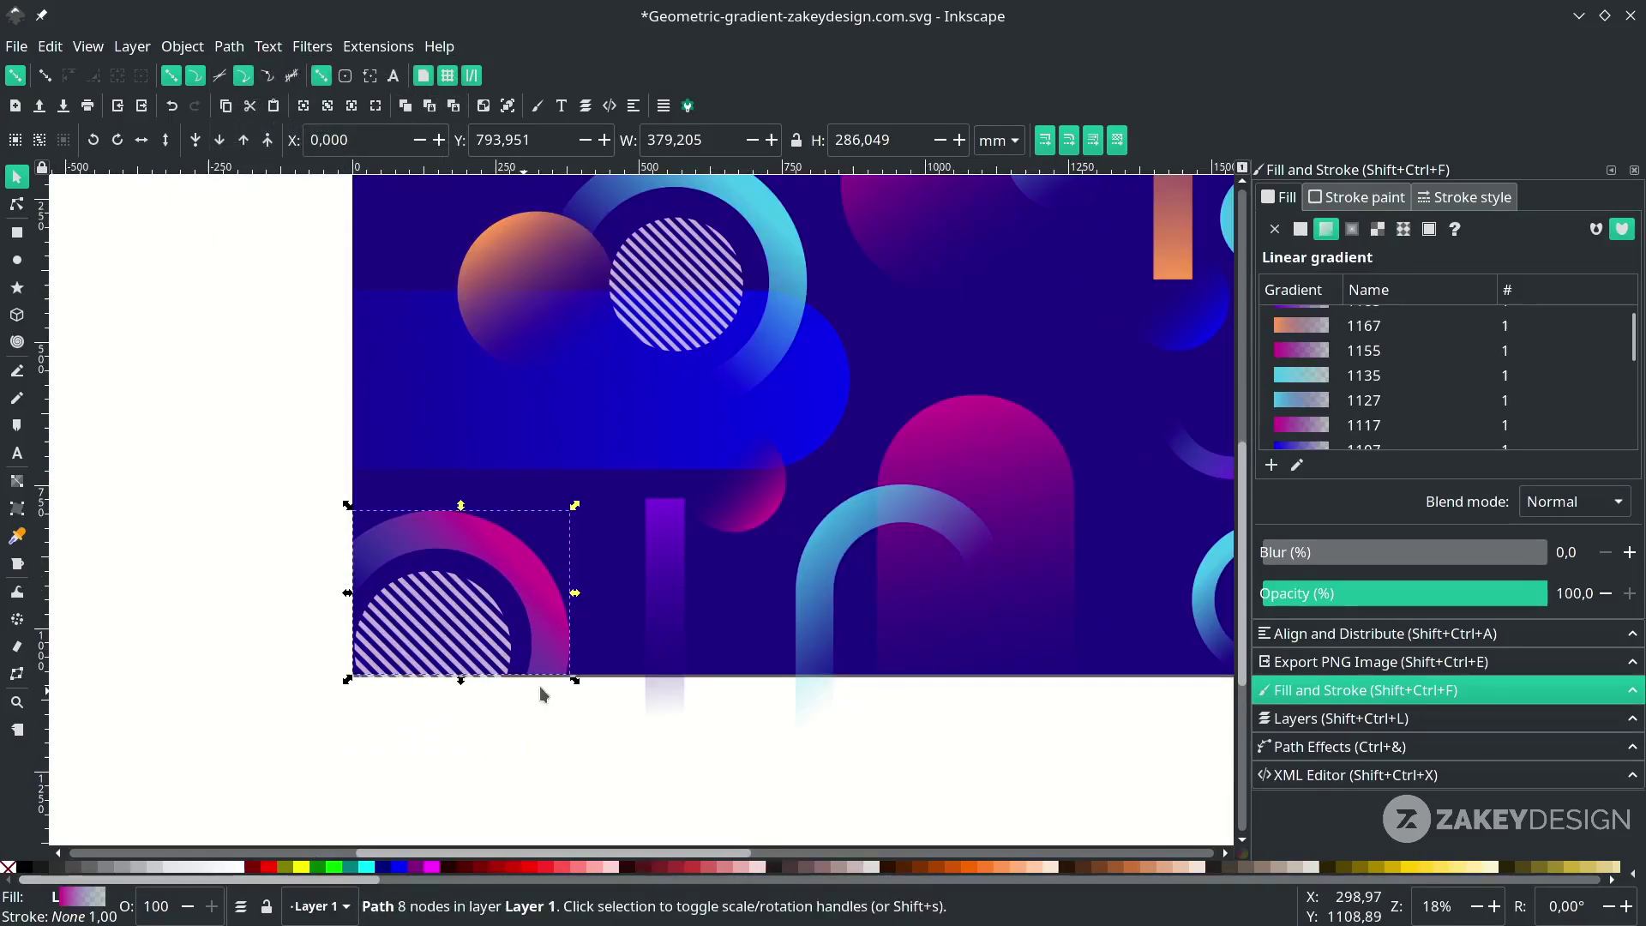
Trim the upper-left striped circle to the page by intersecting it with a raised copy of the background rectangle.
scroll(441, 679, down, 1)
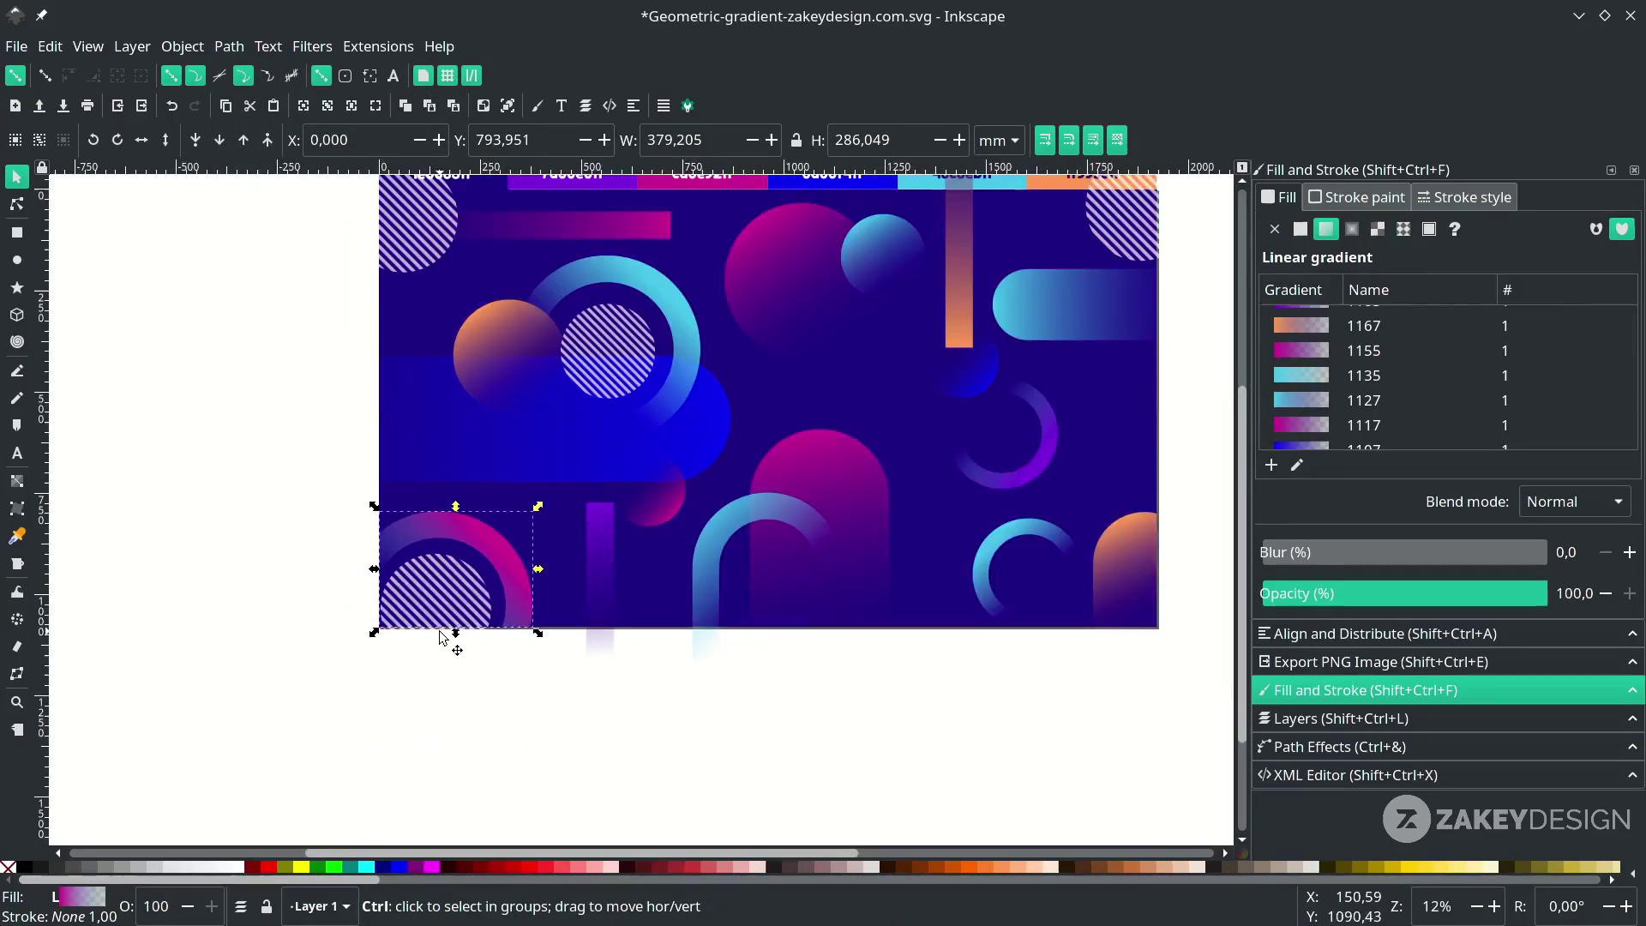
drag(442, 632, 339, 701)
click(372, 342)
key(Home)
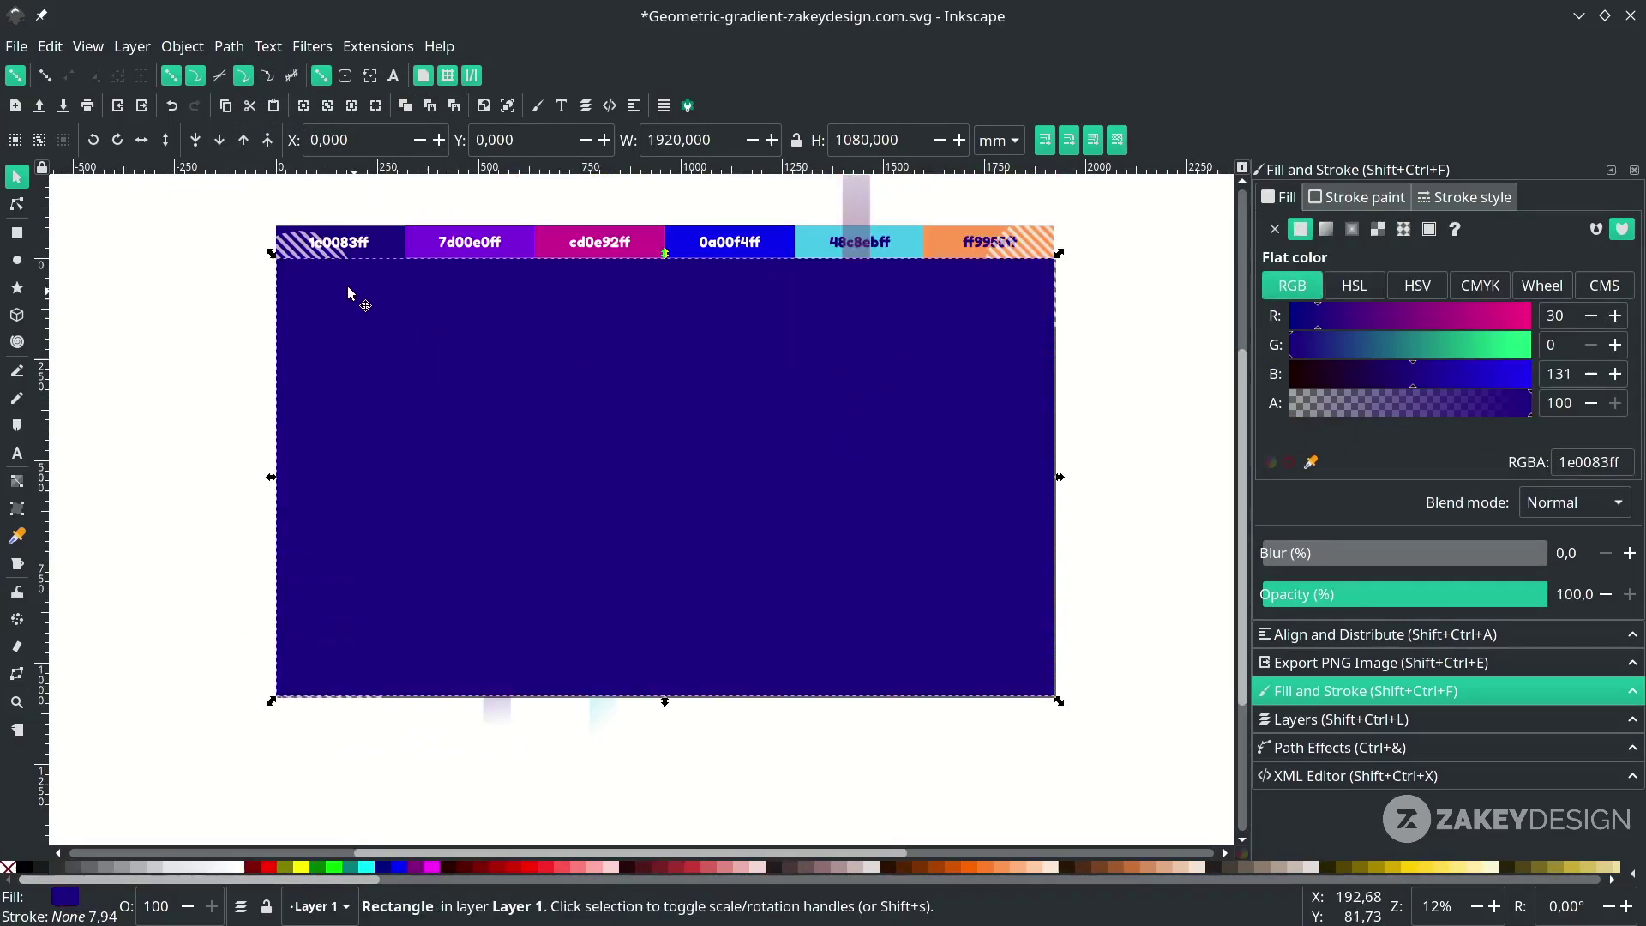
shift+click(286, 243)
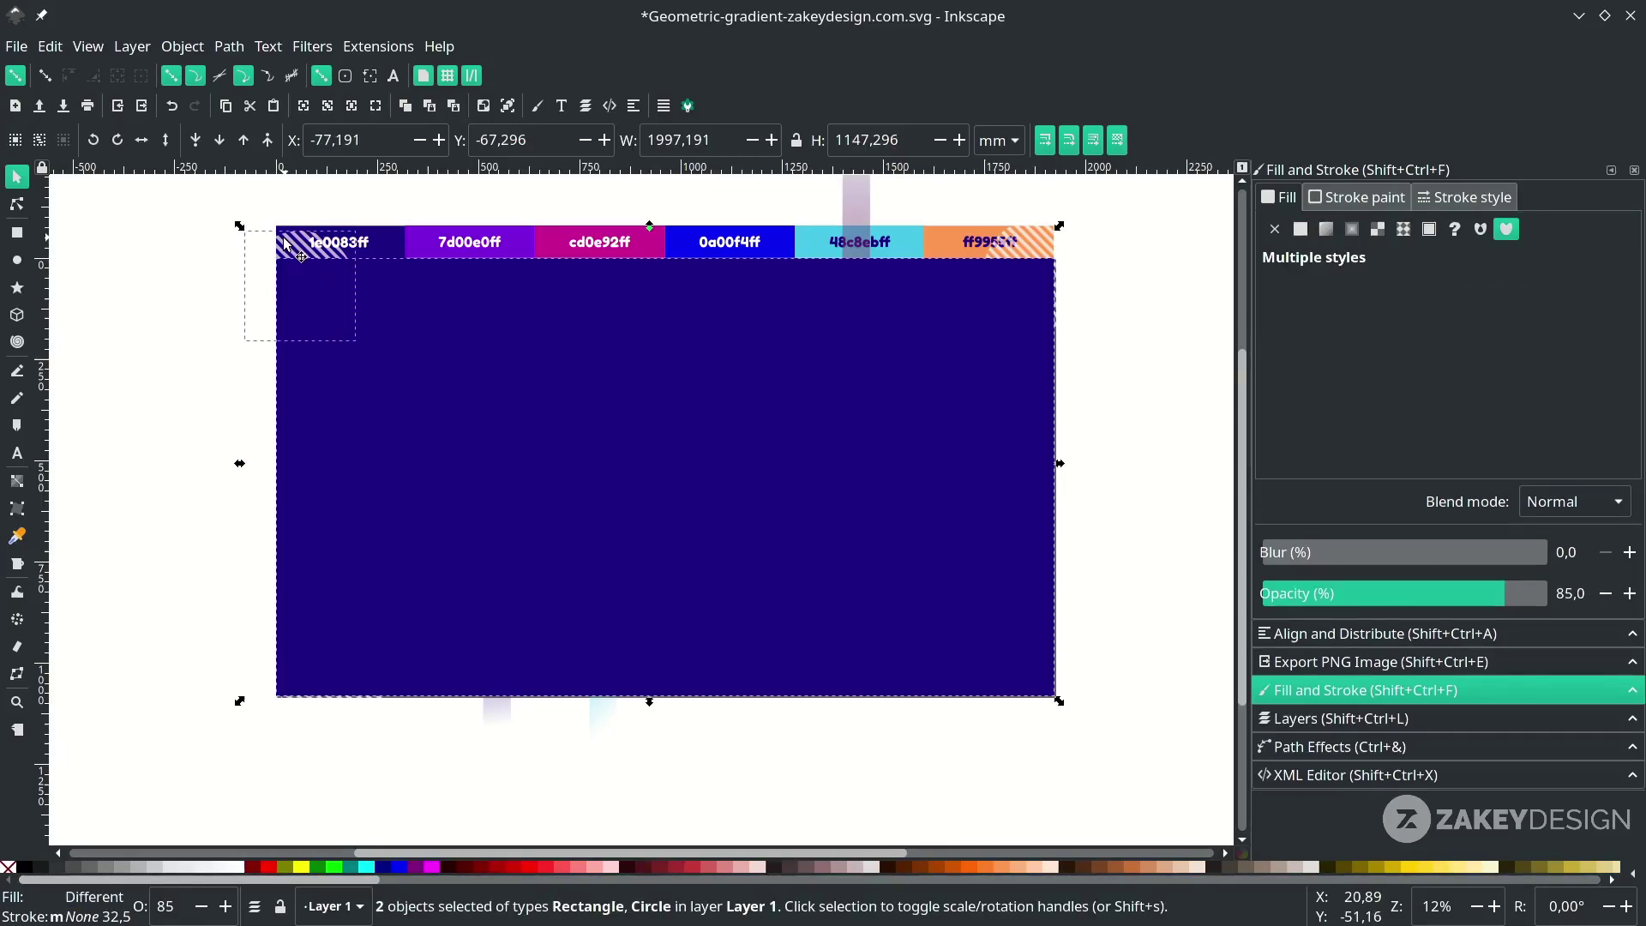
click(230, 47)
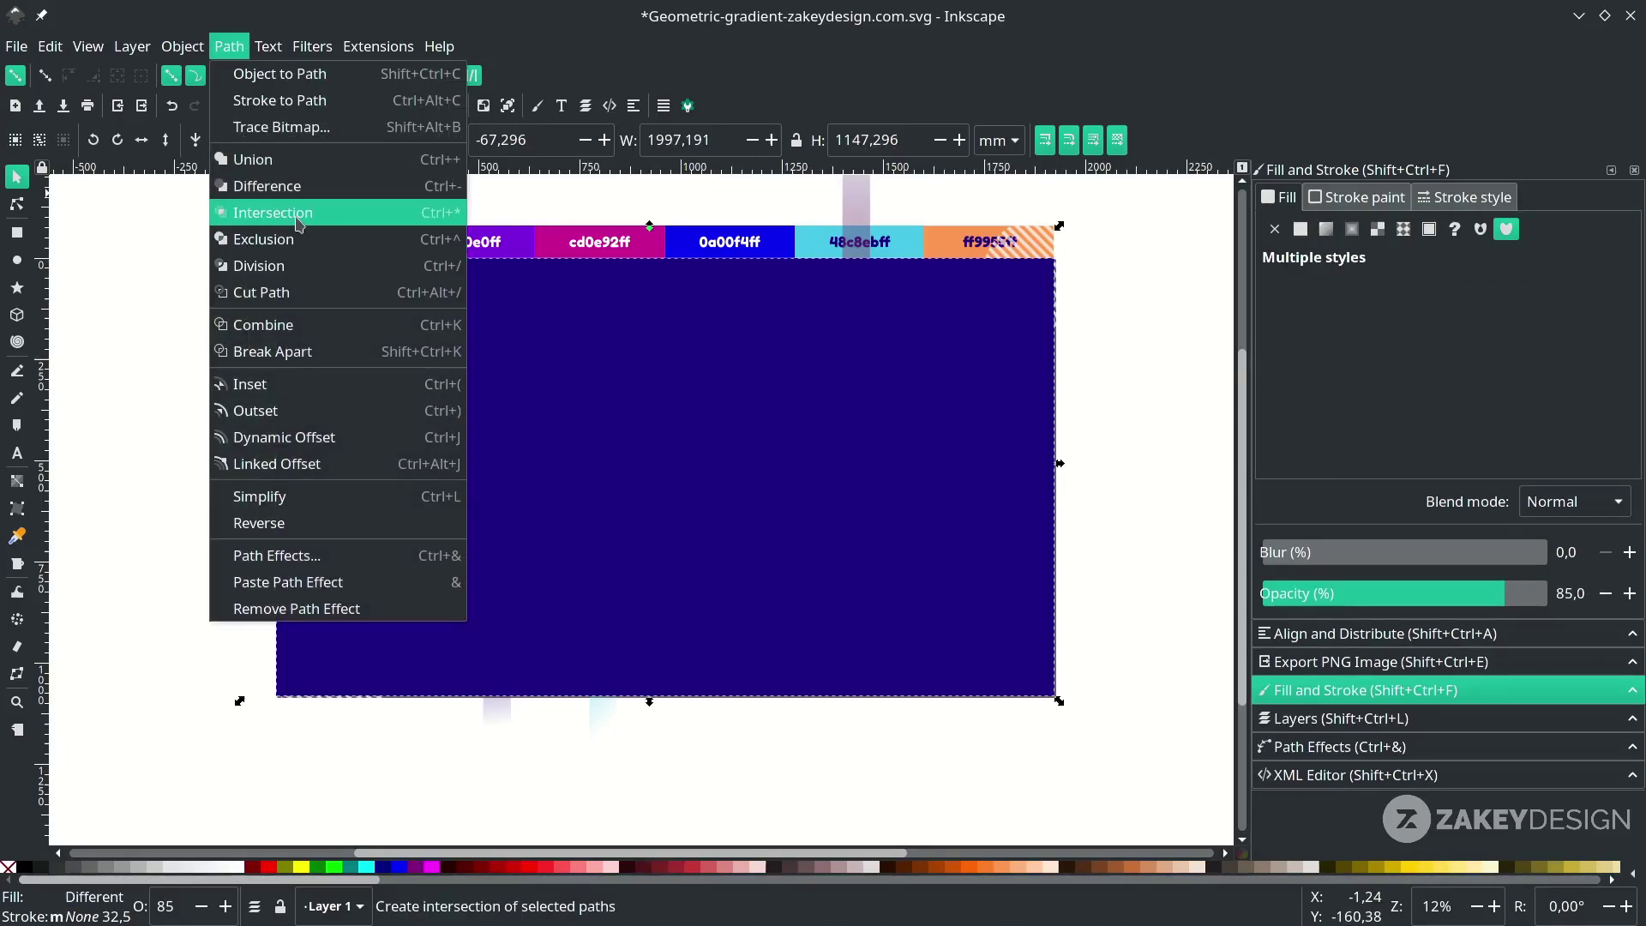
click(299, 214)
scroll(343, 326, down, 2)
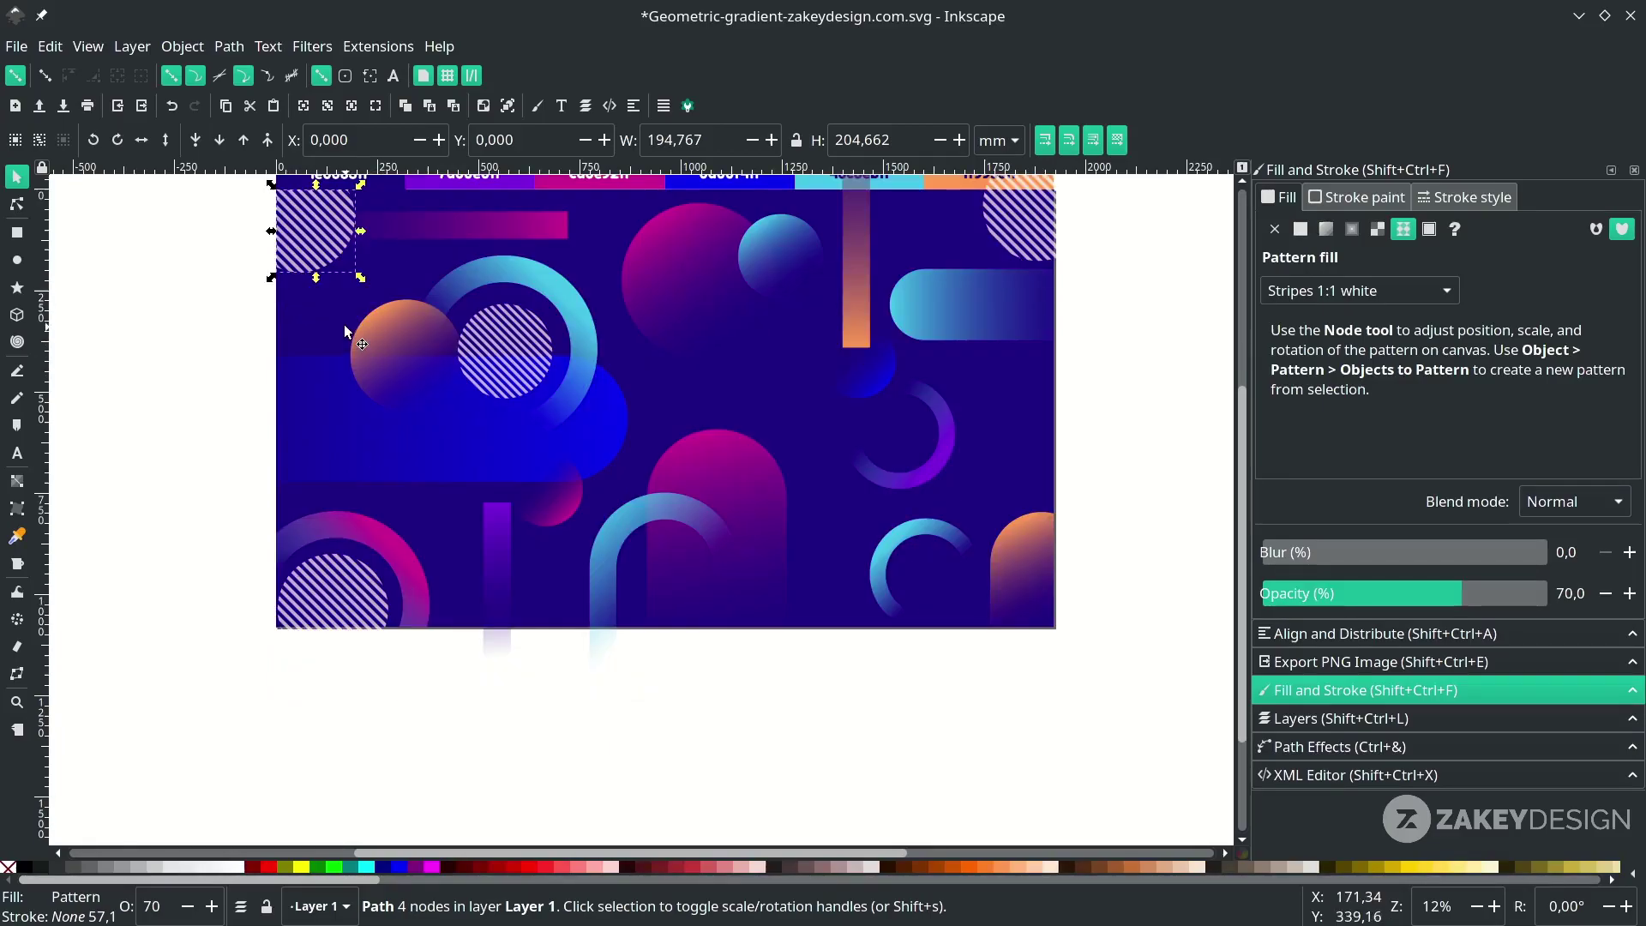
Trim the striped circle at the page's upper-right corner by intersecting it with a duplicate of the background rectangle.
scroll(343, 325, right, 4)
scroll(600, 485, up, 4)
click(600, 485)
key(ctrl+d)
shift+click(898, 311)
click(230, 46)
click(283, 215)
scroll(796, 497, down, 1)
Trim the striped circle at the page's lower-left corner by intersecting it with a duplicate of the background rectangle.
click(886, 439)
click(771, 655)
drag(259, 738, 985, 342)
scroll(537, 684, up, 1)
scroll(521, 695, down, 1)
click(446, 656)
key(Delete)
click(521, 626)
key(ctrl+d)
shift+click(365, 683)
click(230, 46)
click(257, 213)
Trim the purple bar at the page's lower edge and the orange bar at its upper edge by intersecting each with a background duplicate.
click(533, 651)
key(ctrl+d)
shift+click(485, 681)
click(229, 46)
click(326, 214)
key(ctrl+d)
shift+click(736, 309)
click(229, 46)
click(266, 213)
drag(775, 513, 840, 521)
key(Delete)
scroll(840, 522, down, 2)
click(842, 529)
click(617, 523)
click(481, 549)
key(ctrl+a)
click(601, 761)
Trim the cyan arch at the page's lower edge by intersecting it with a duplicate of the background rectangle.
scroll(529, 549, down, 1)
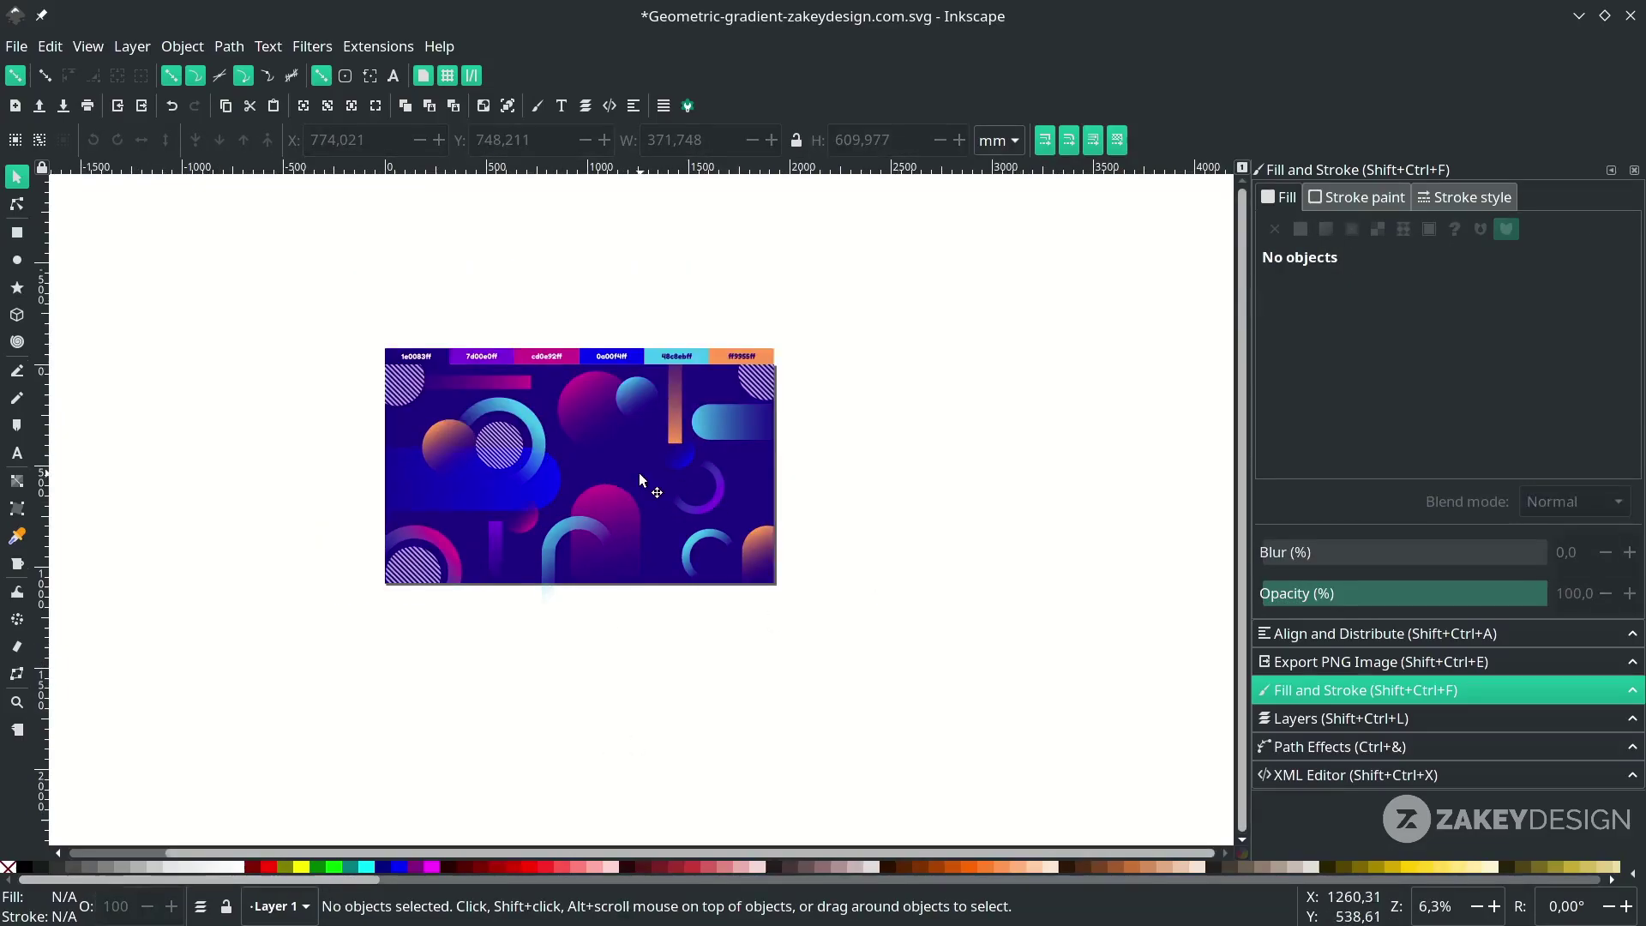
click(640, 476)
key(ctrl+d)
shift+click(551, 591)
click(229, 46)
click(266, 213)
key(ctrl+a)
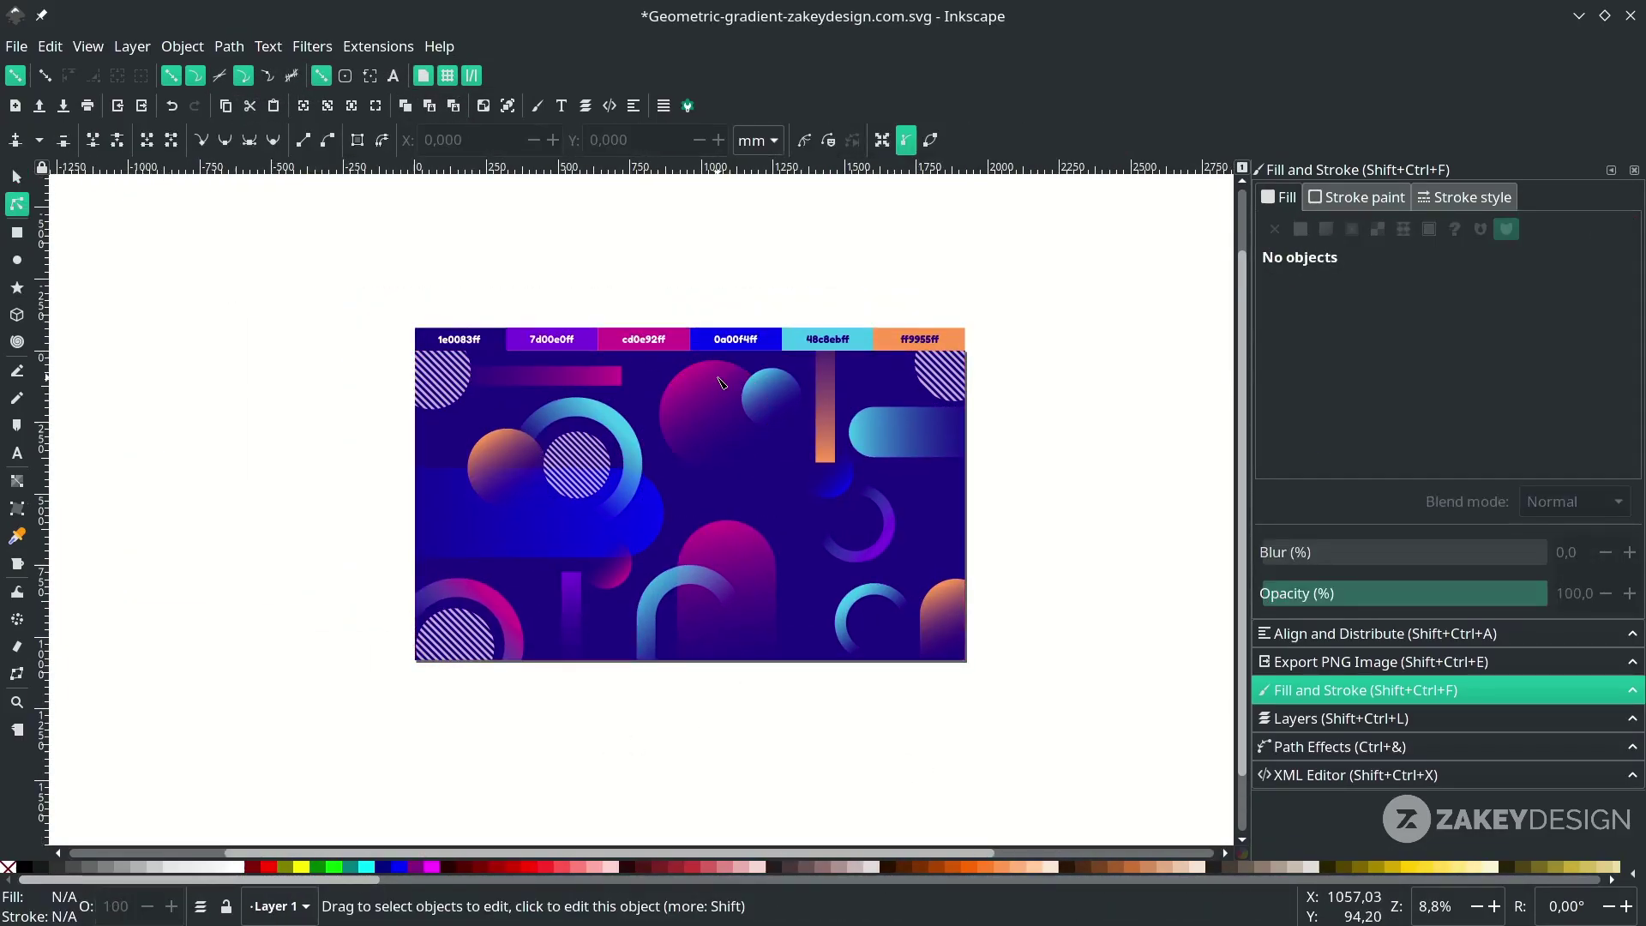
Add the two-line text "GEOMETRIC" / "GRADIENTS" just right of the page's centre.
scroll(538, 559, up, 2)
key(t)
scroll(820, 441, right, 2)
scroll(686, 506, down, 1)
click(687, 456)
text(GEOMETRIC)
key(Return)
text(GRADIENTS)
Format both lines of the text in Montserrat Bold with a white fill.
click(764, 443)
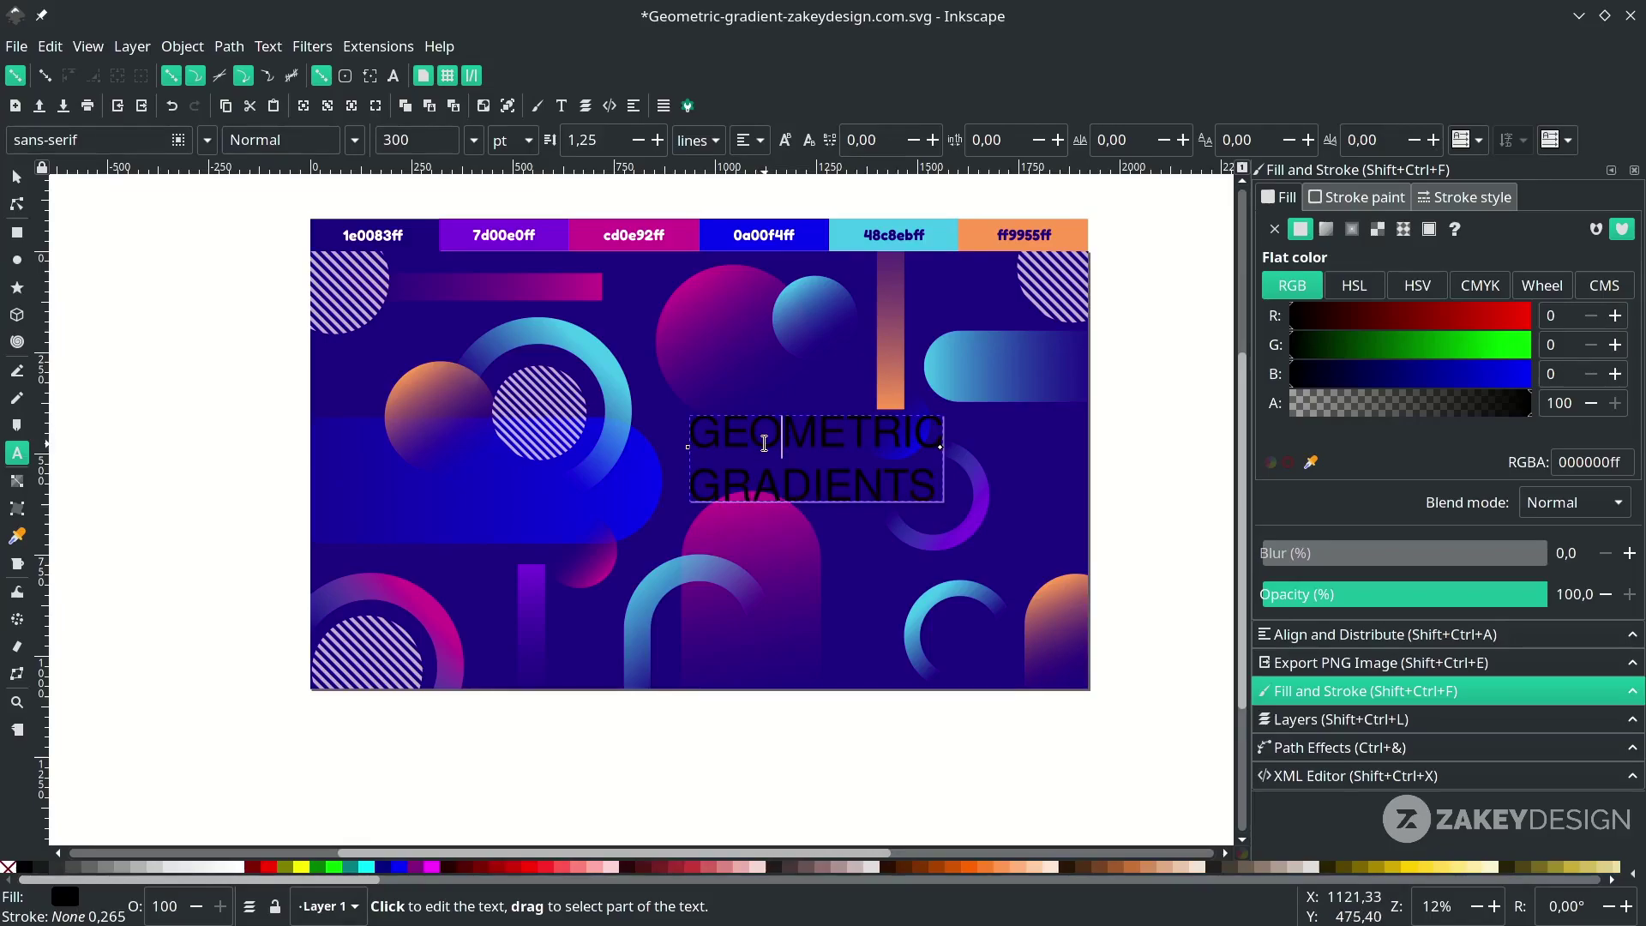
key(ctrl+a)
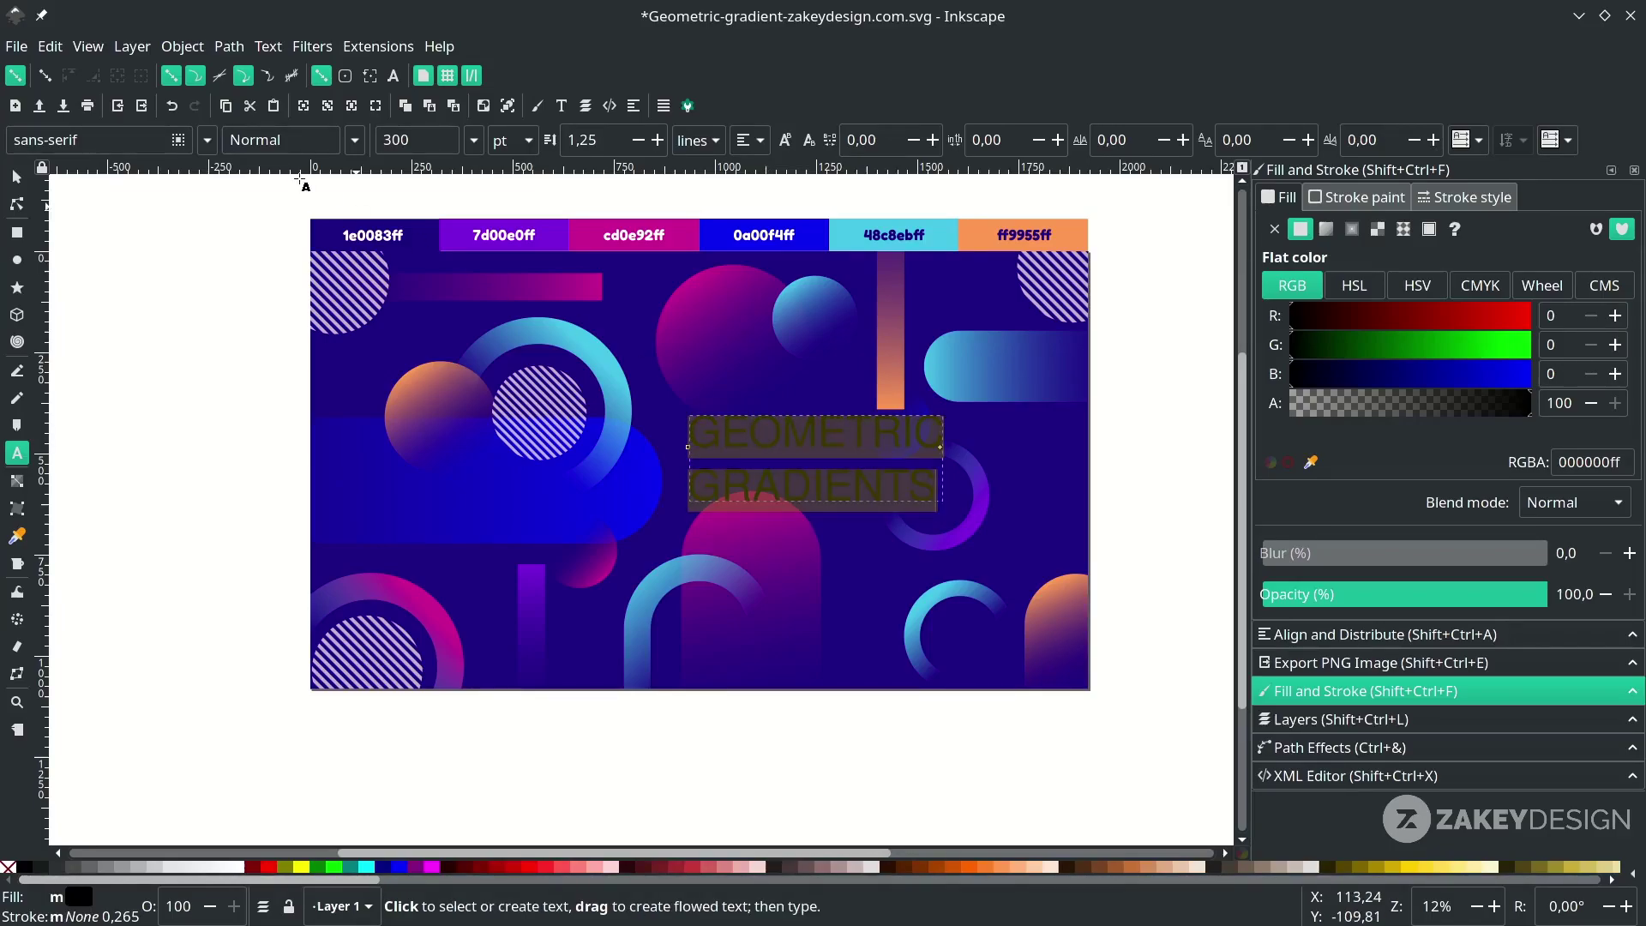
triple_click(109, 139)
text(Mont)
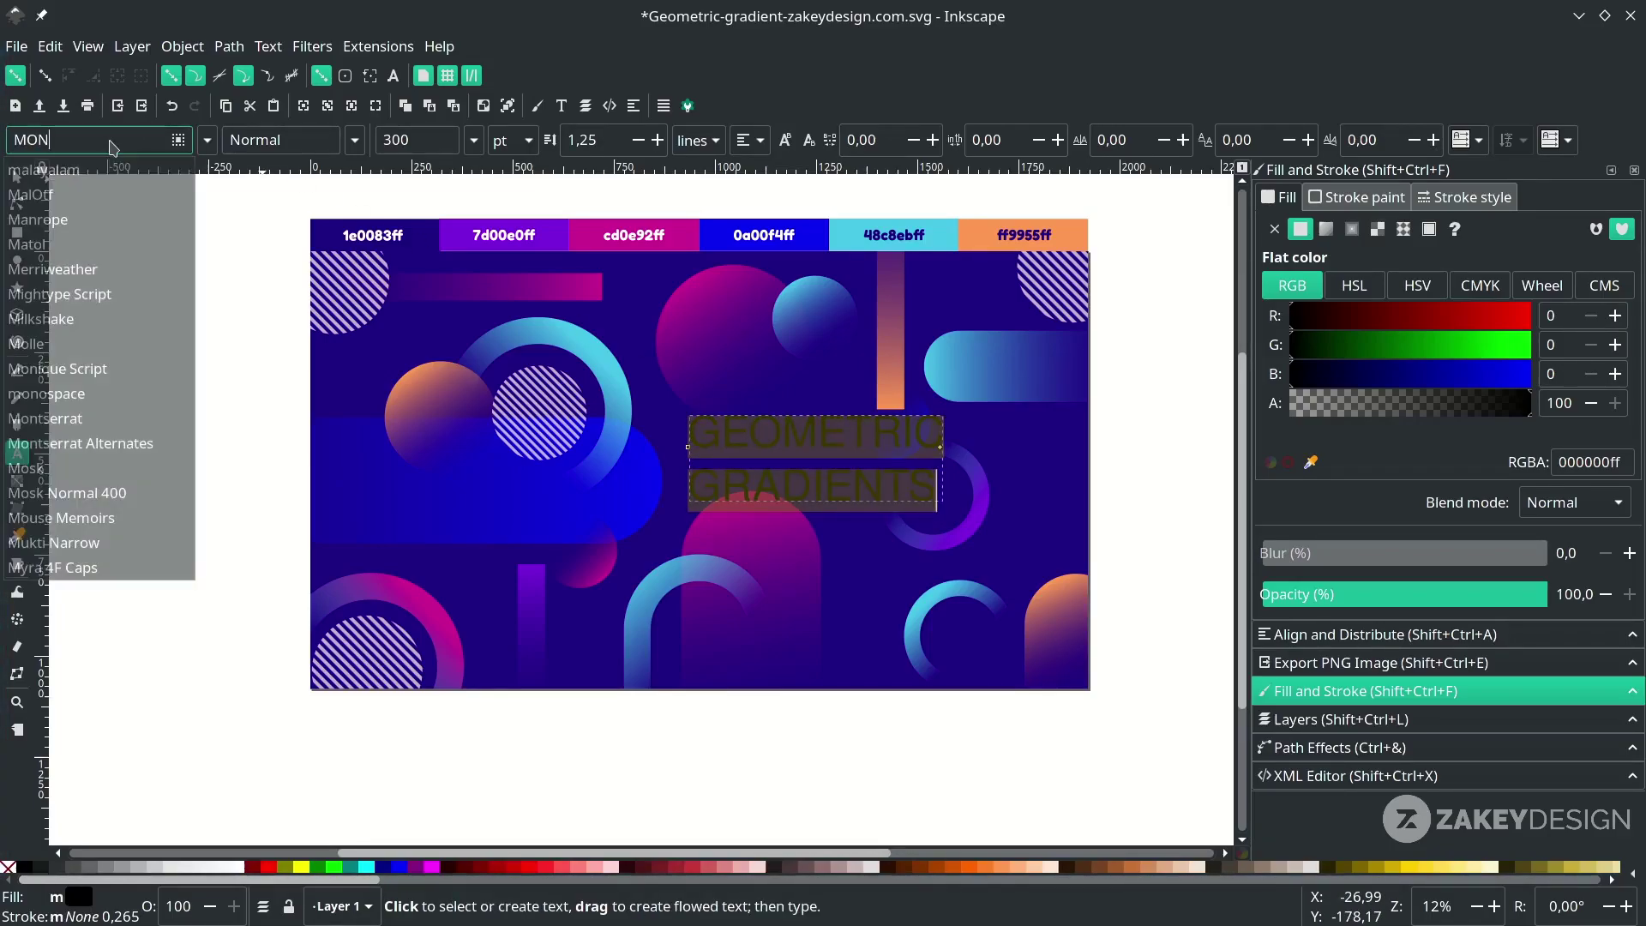
click(69, 213)
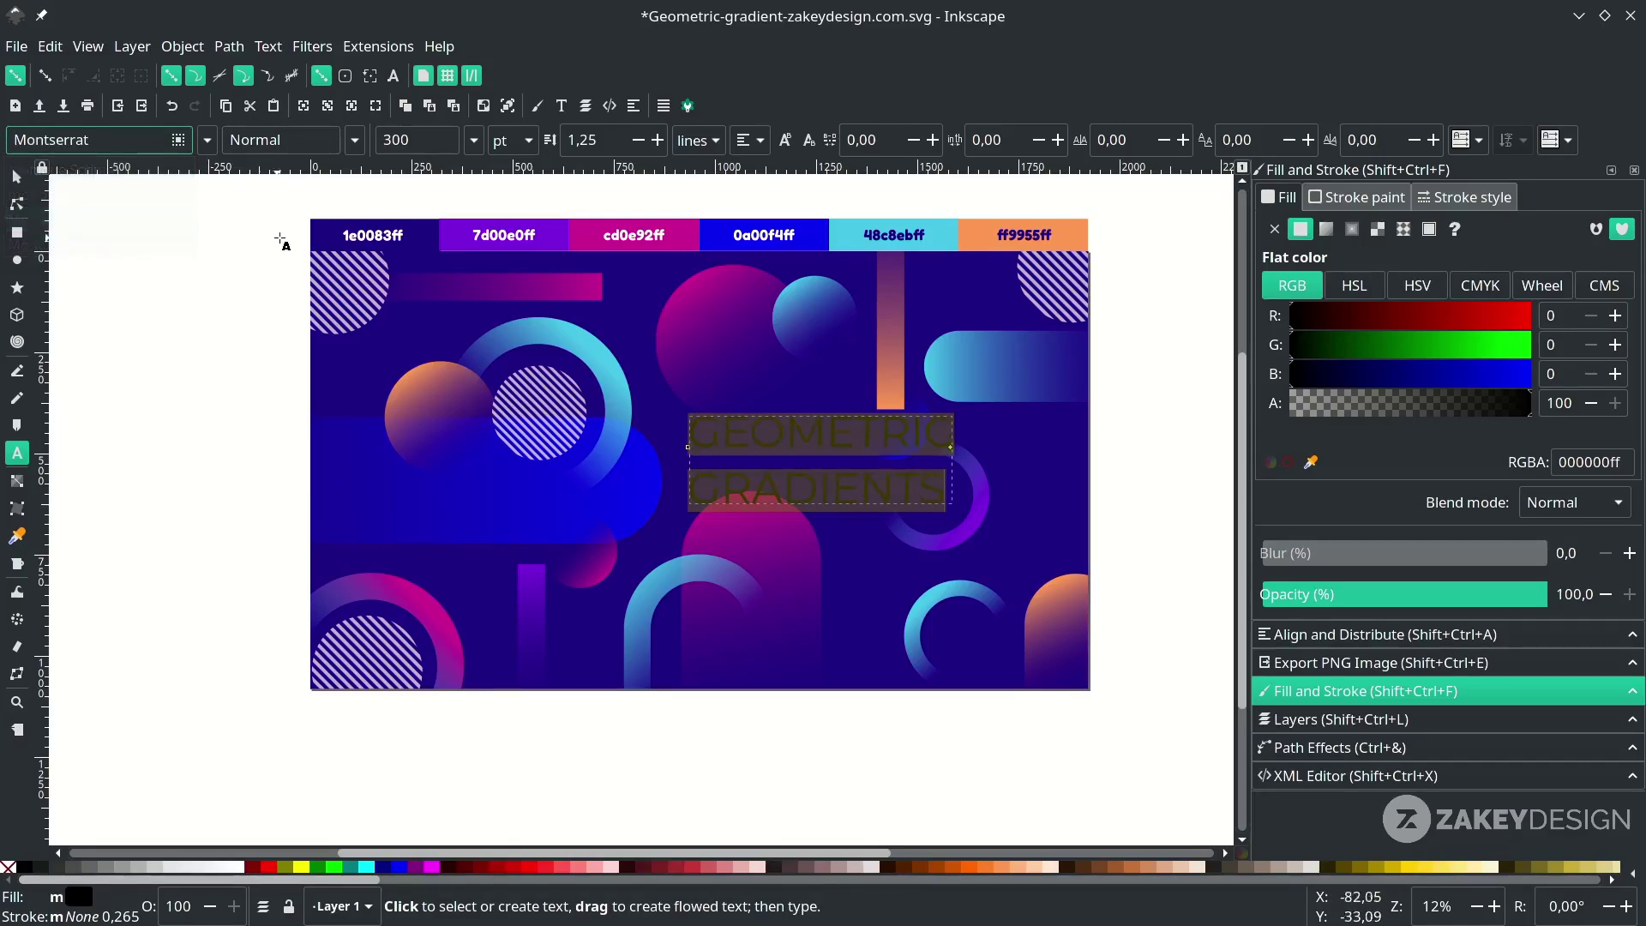
click(354, 140)
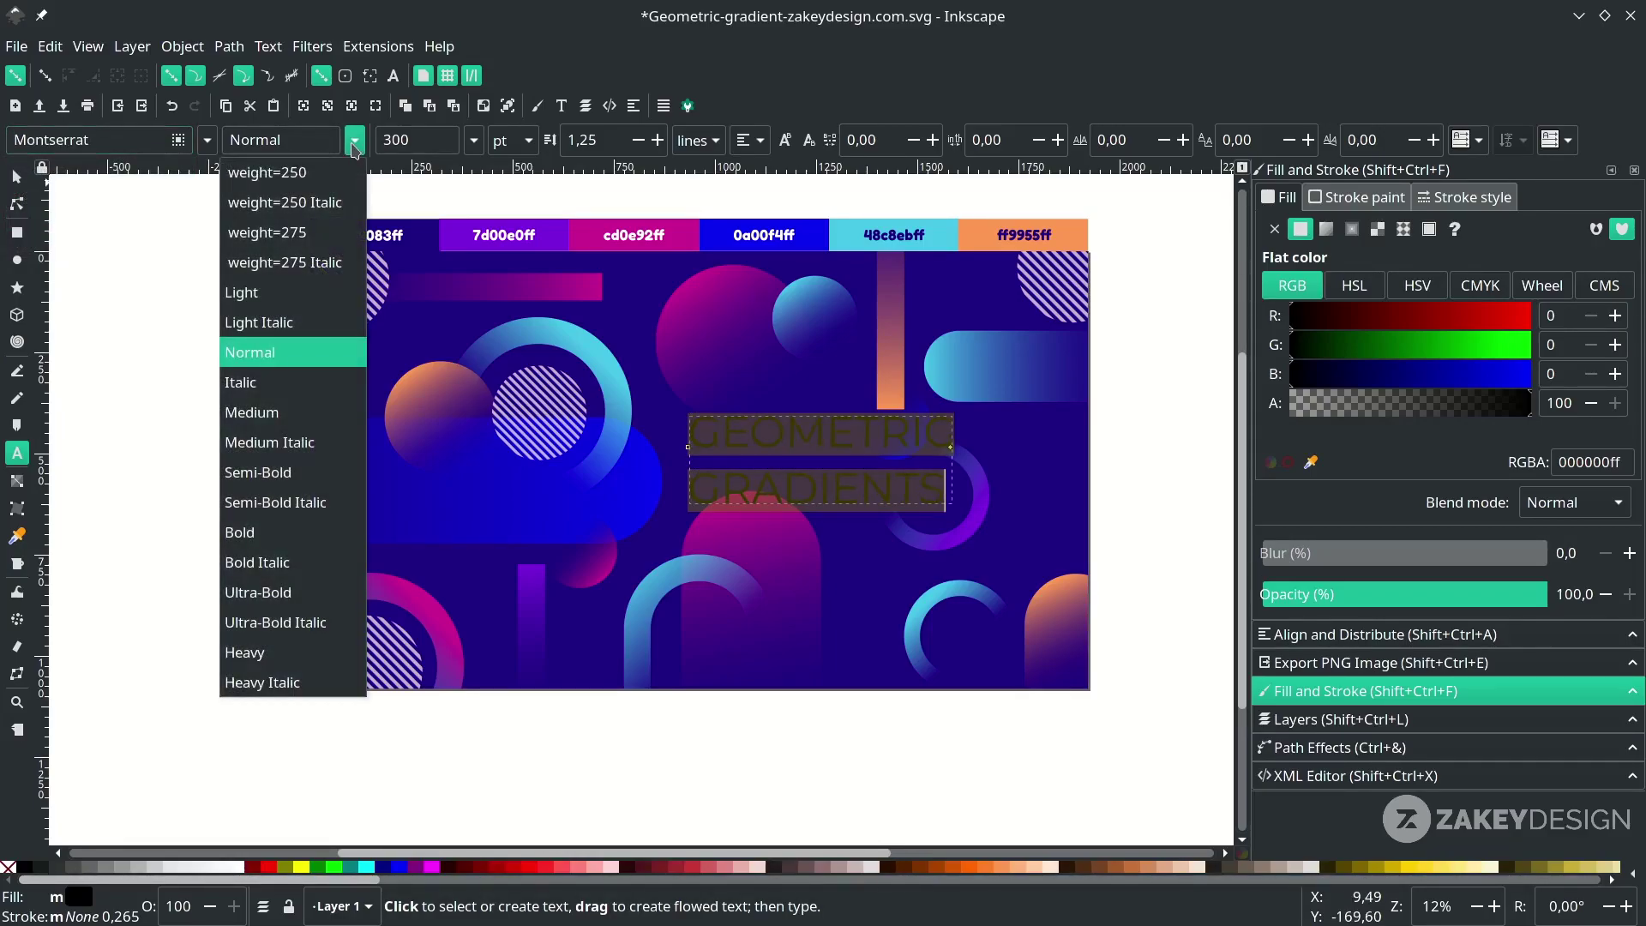
click(294, 538)
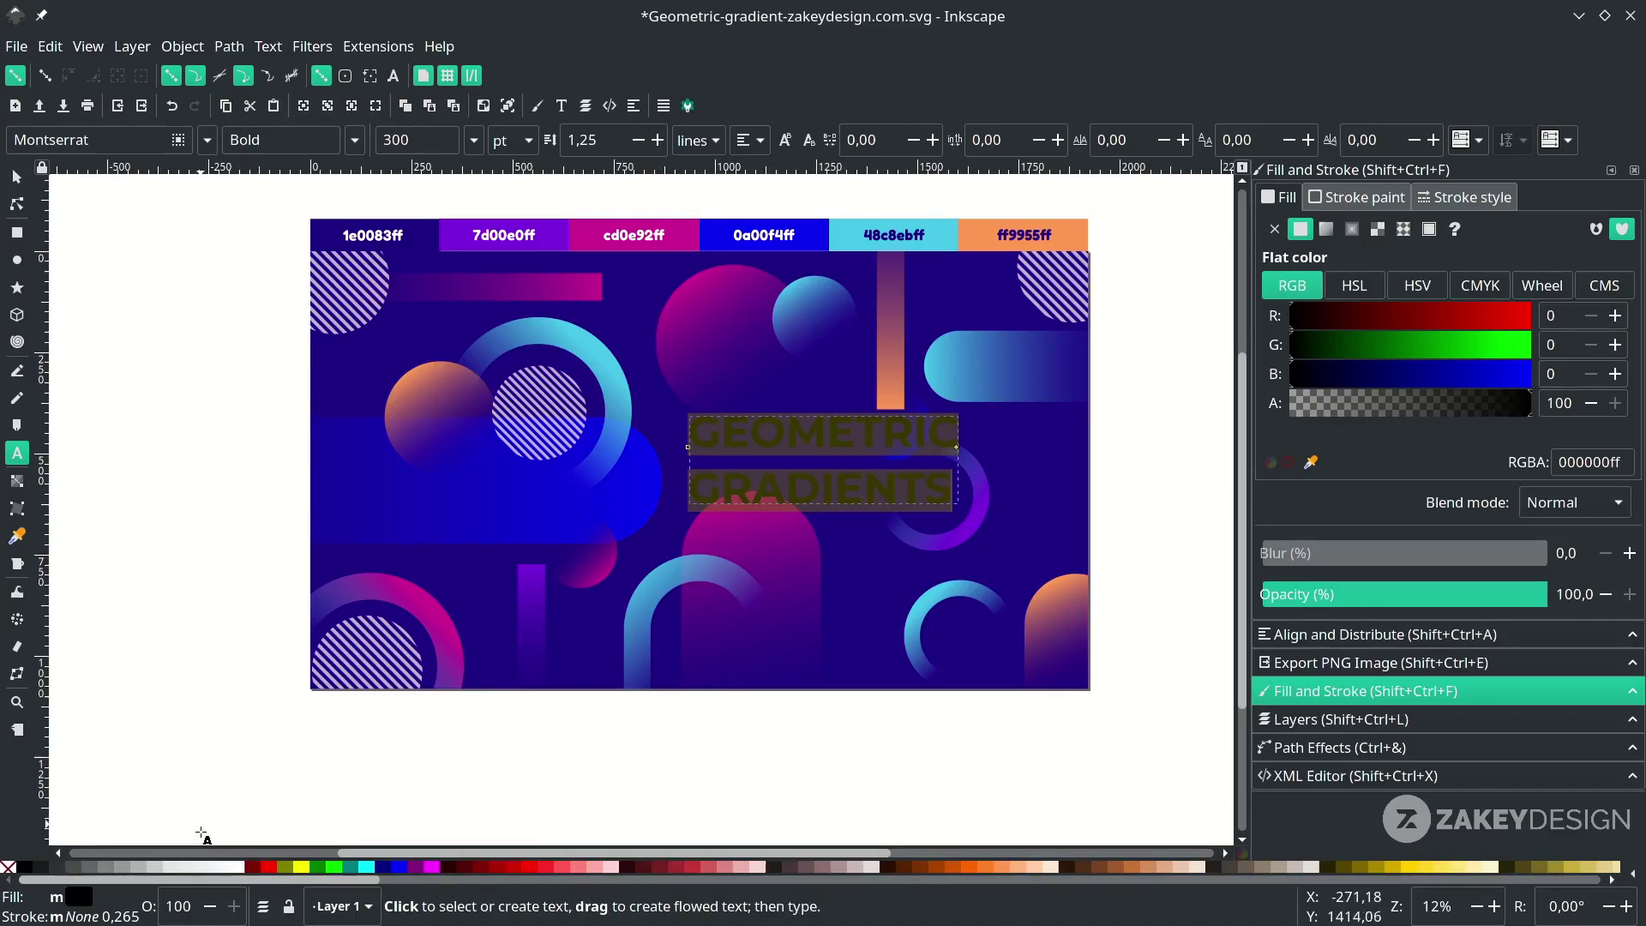
click(243, 866)
Reduce the line spacing of the whole title text to 0.95 lines.
click(785, 433)
scroll(829, 438, up, 1)
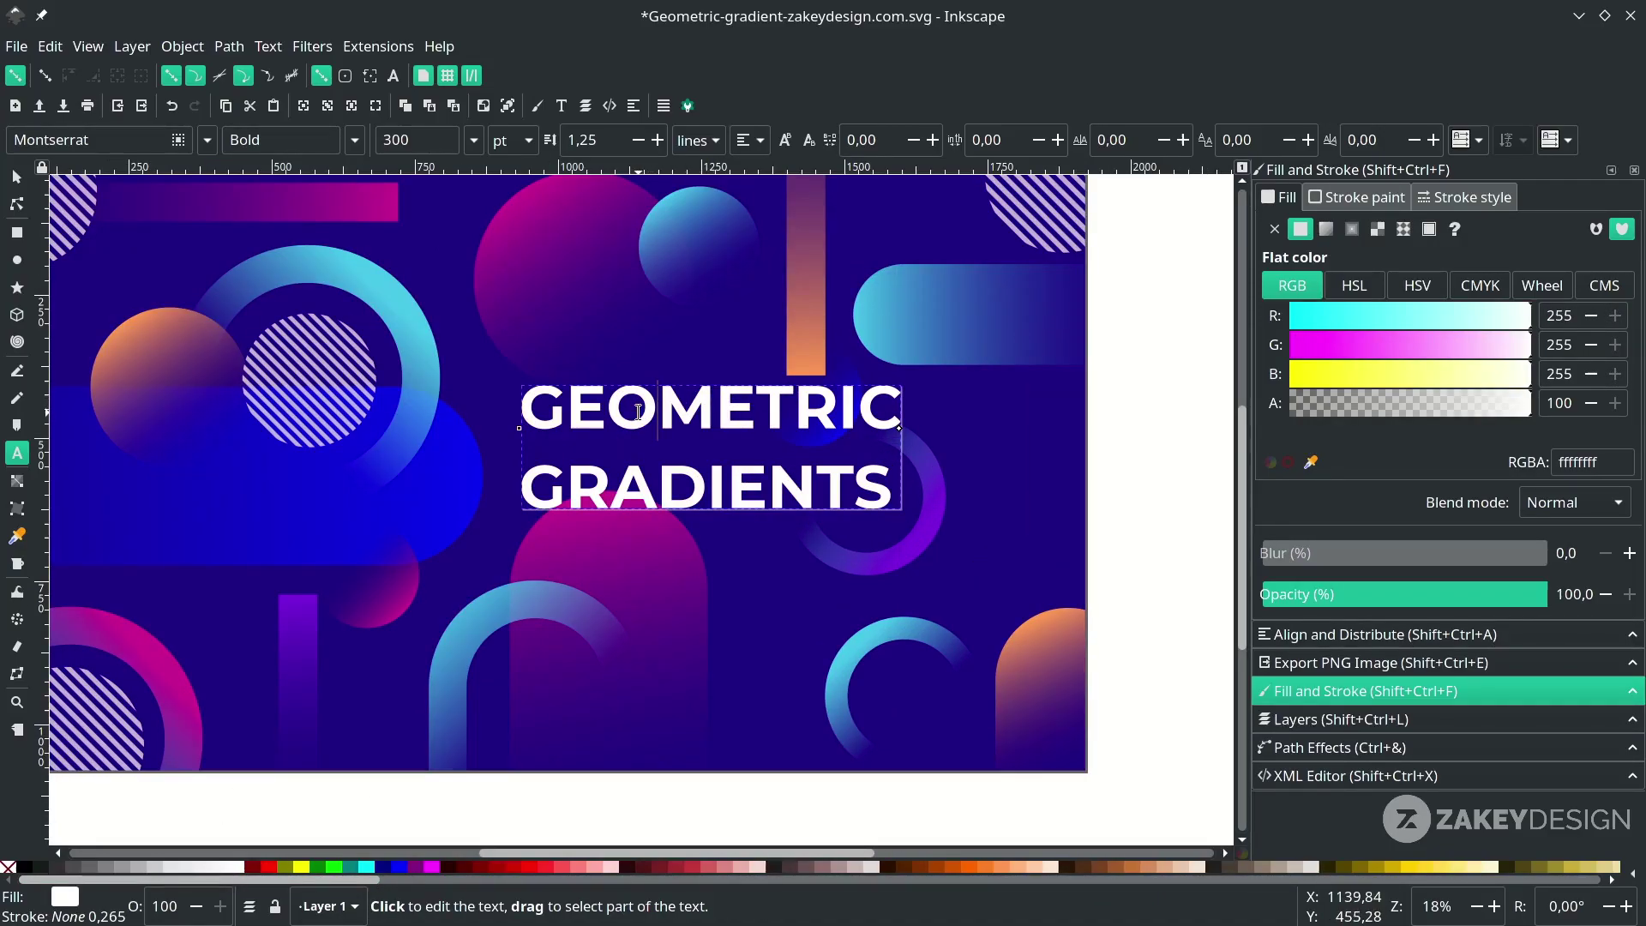
key(ctrl+a)
click(638, 141)
click(639, 142)
click(639, 142)
click(828, 422)
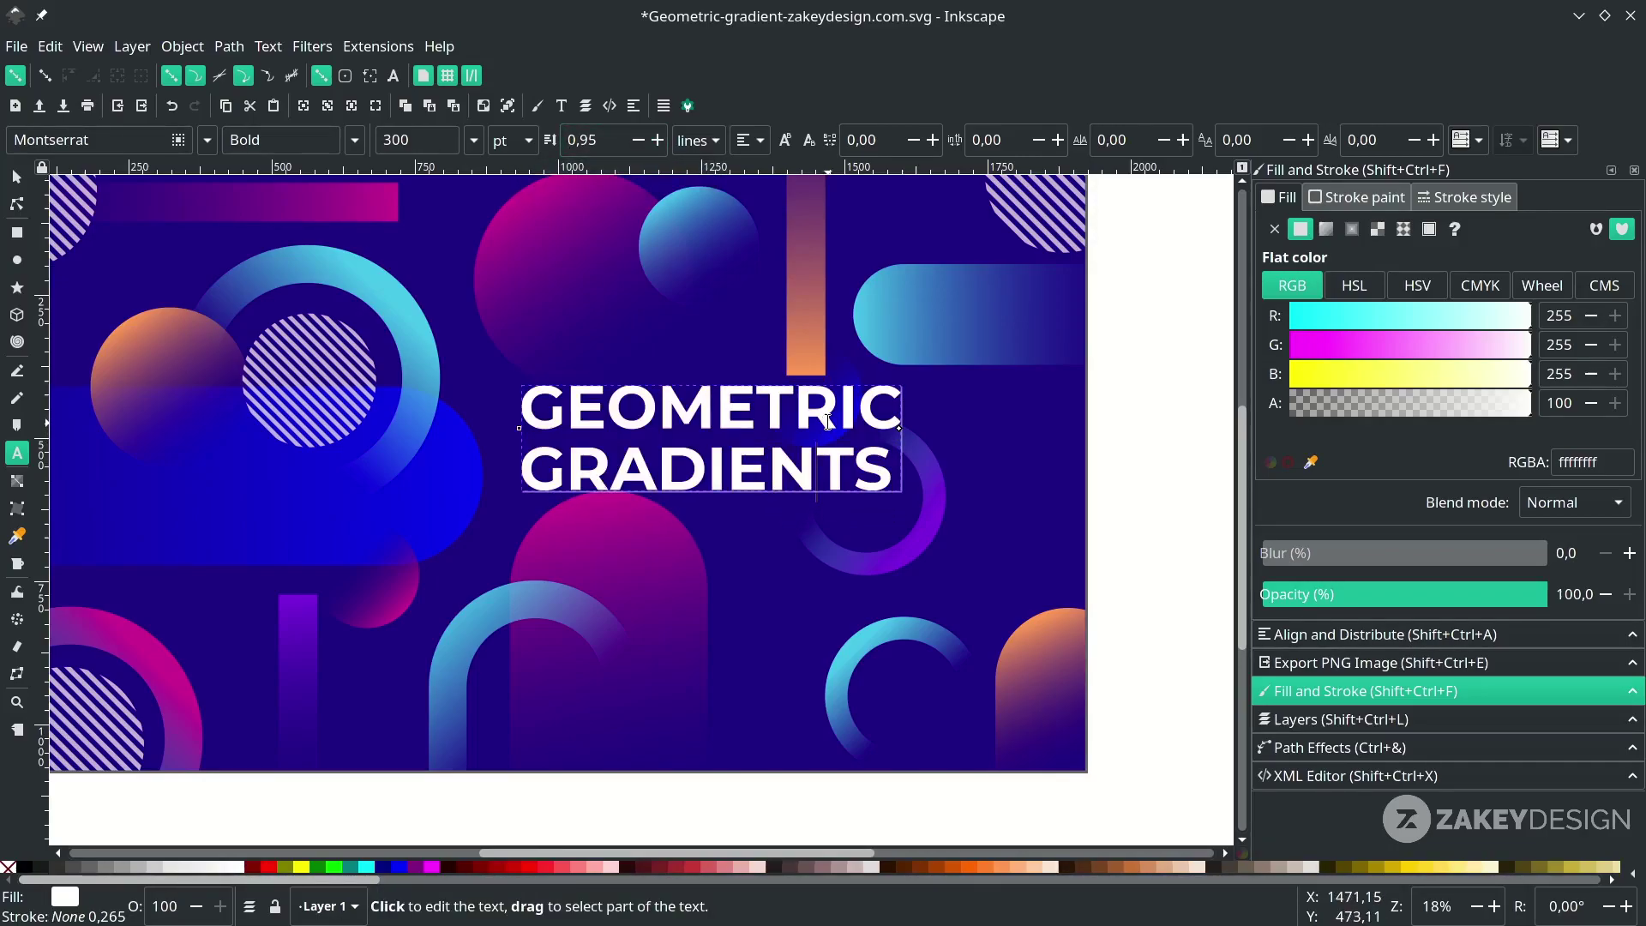
Set the letter spacing of the word GEOMETRIC to 15 and of the word GRADIENTS to 25.
drag(904, 406, 518, 414)
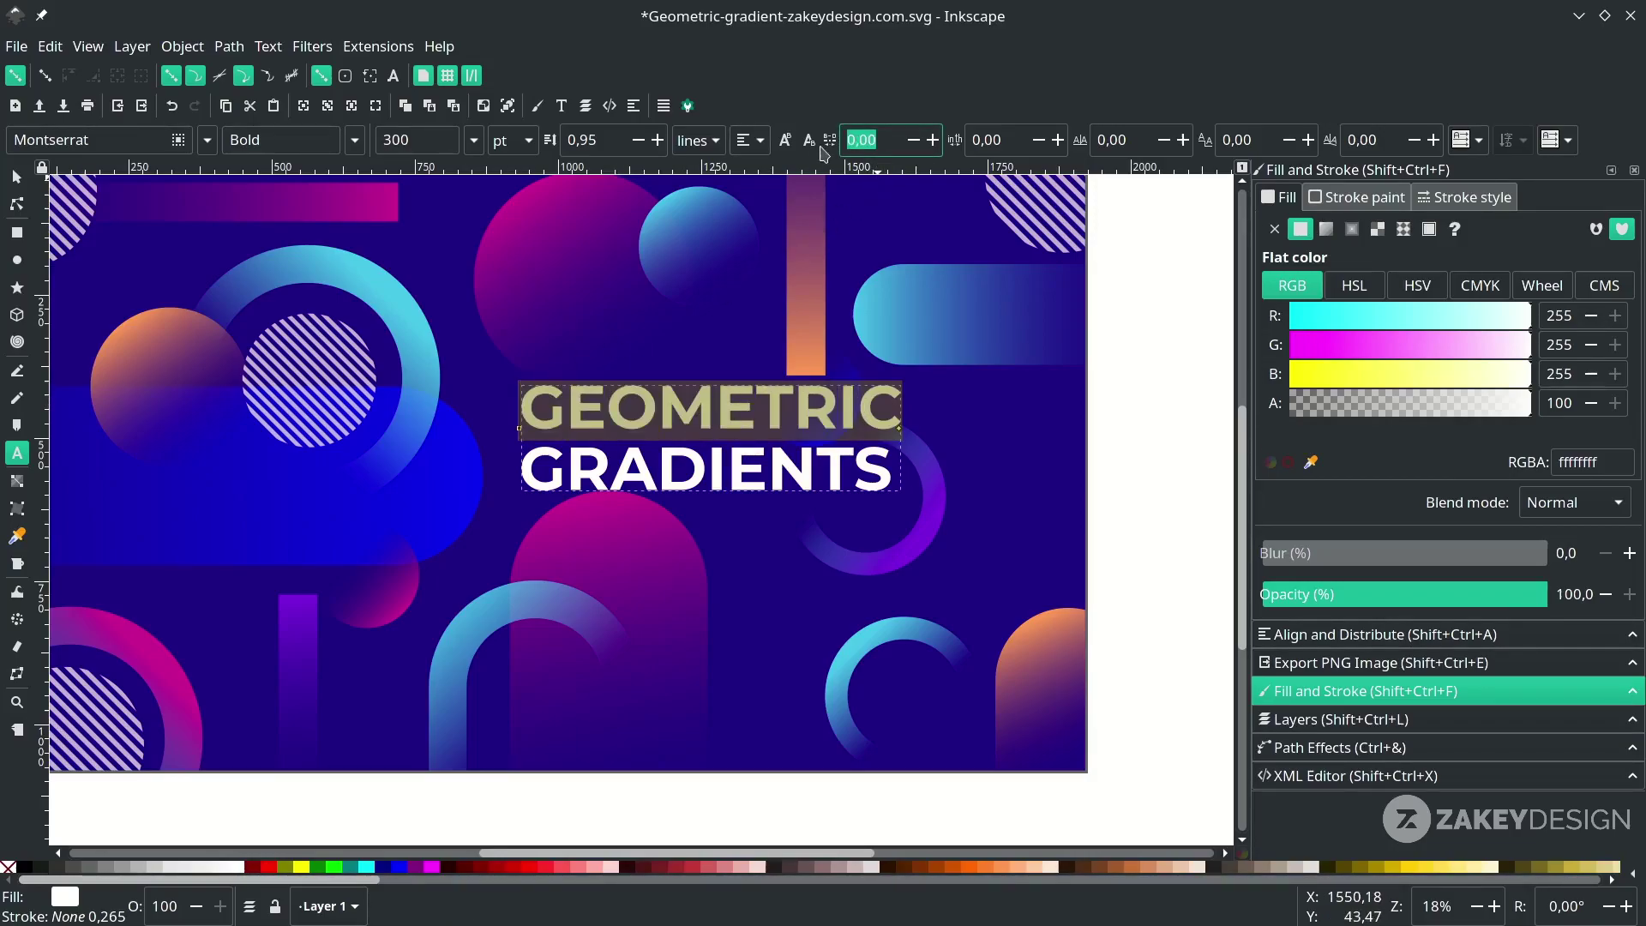
text(15)
key(Return)
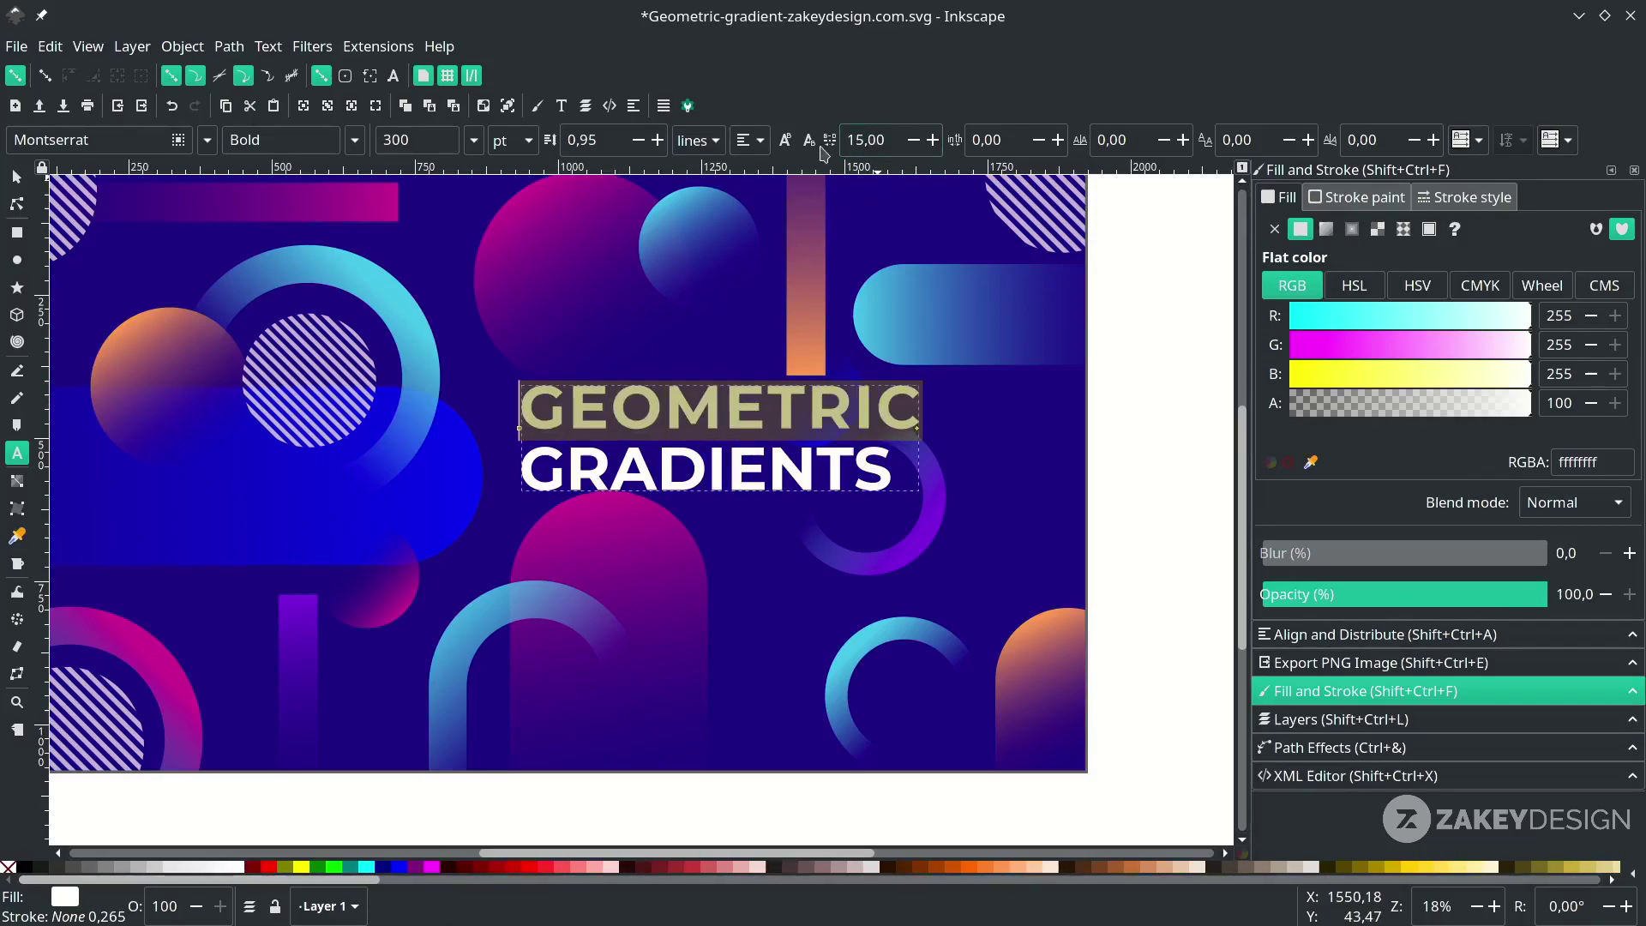
drag(896, 472, 507, 476)
drag(890, 142, 827, 140)
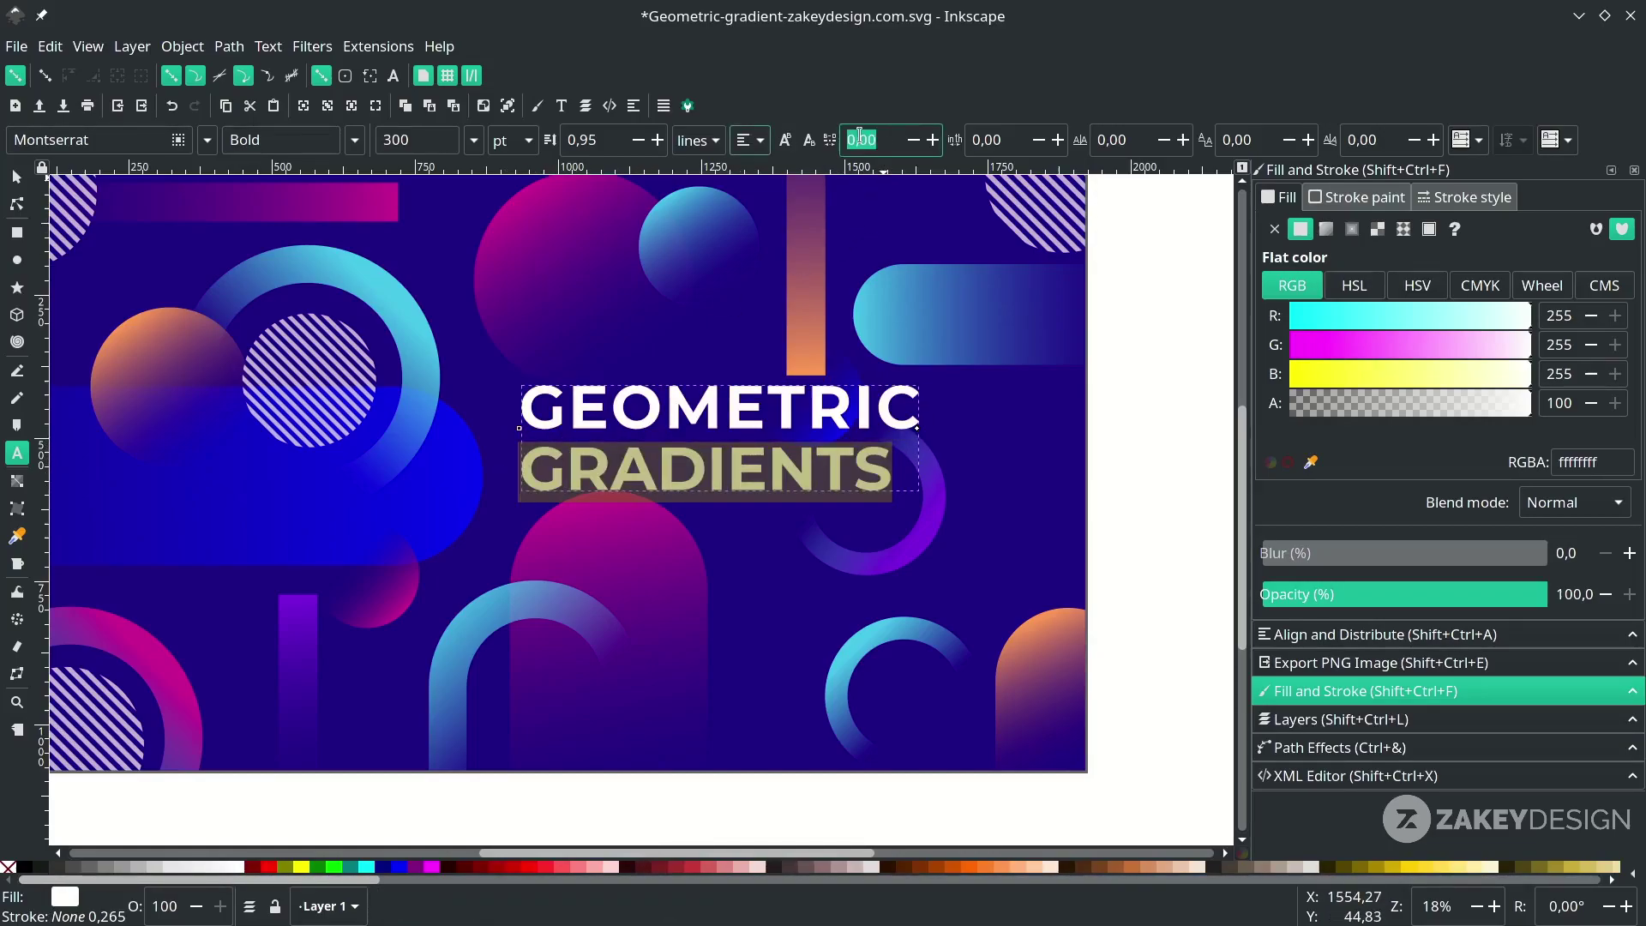
text(25)
key(Return)
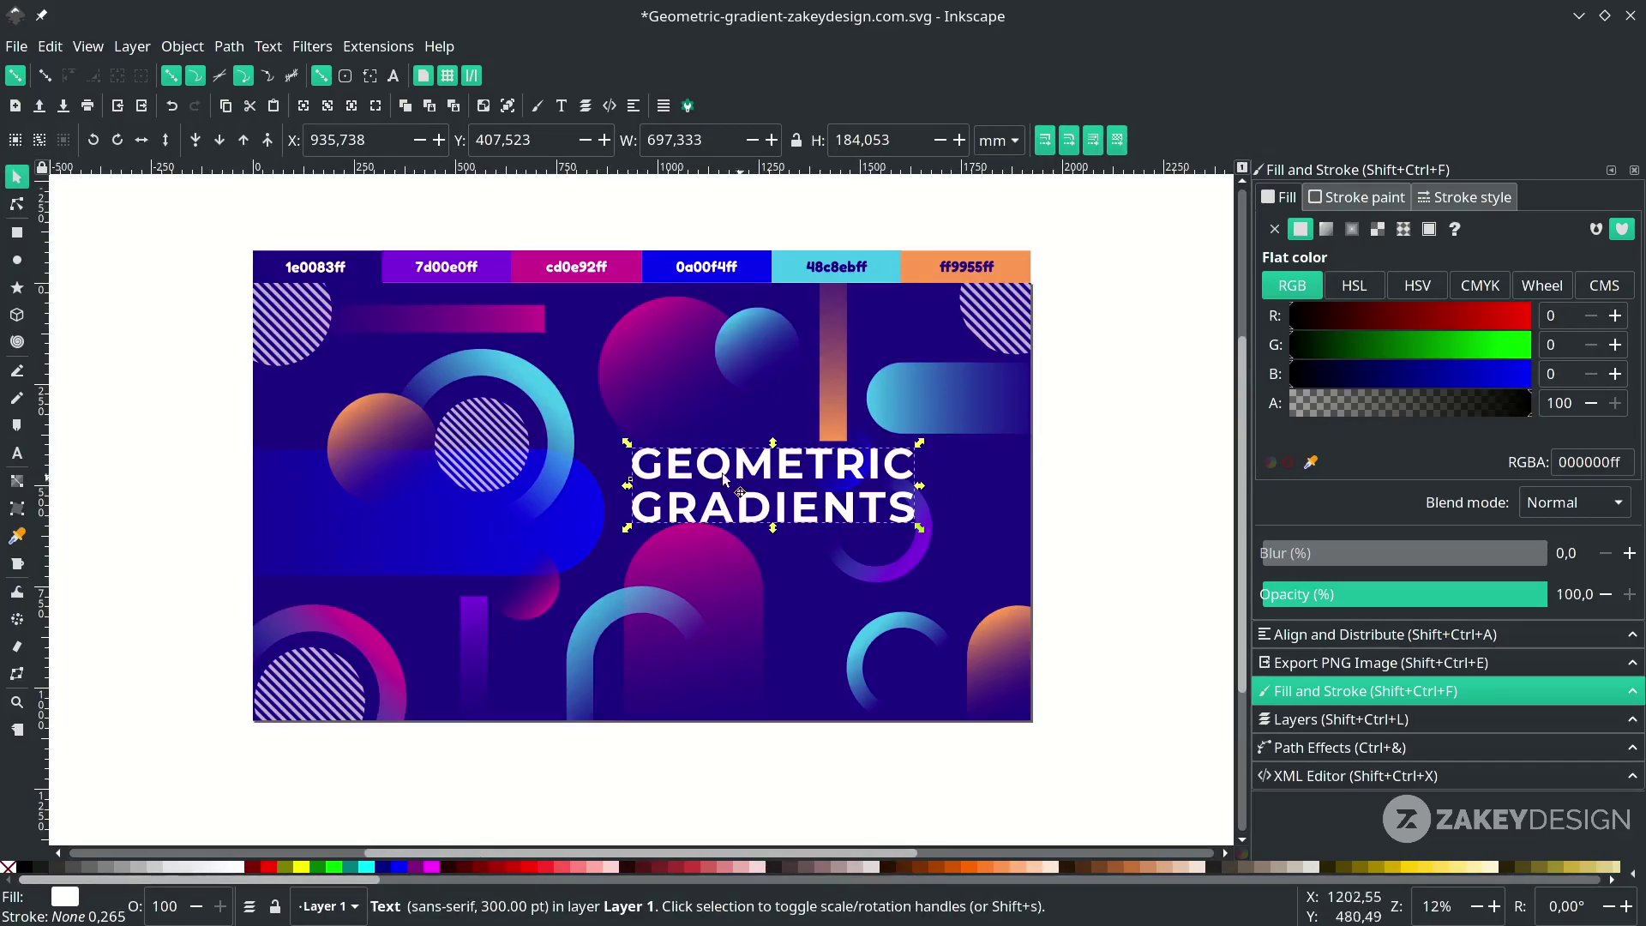
Select the title text together with the page-sized background rectangle and centre the text horizontally on the rectangle.
scroll(723, 476, down, 2)
scroll(729, 476, up, 2)
scroll(763, 492, down, 2)
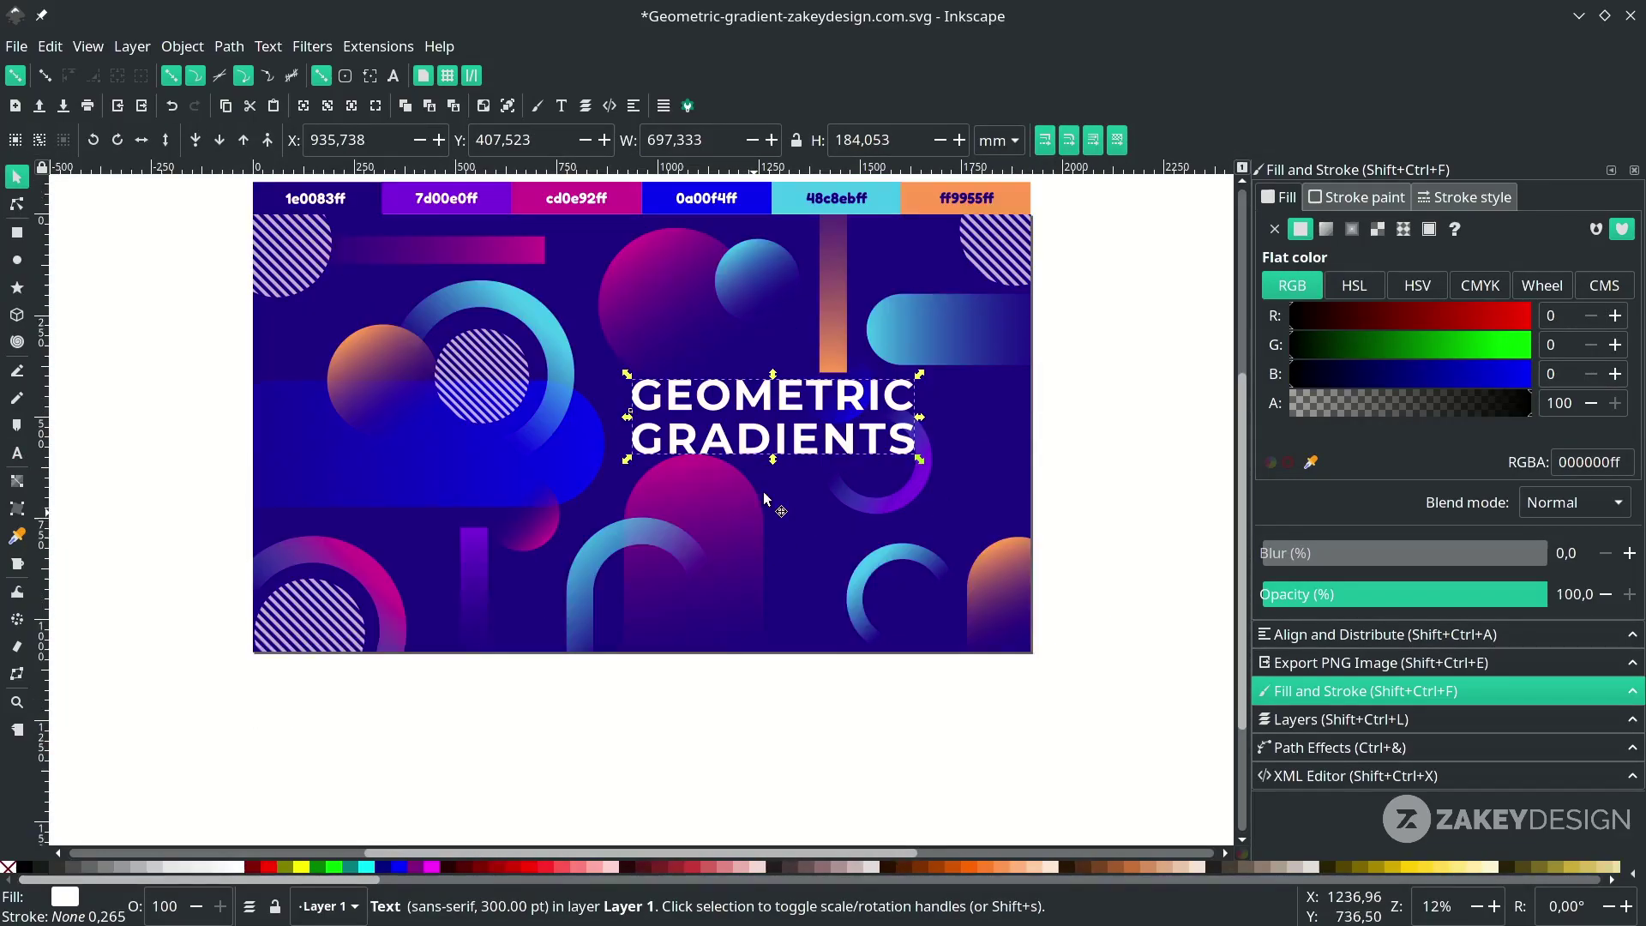
scroll(763, 491, right, 2)
key(Escape)
click(823, 403)
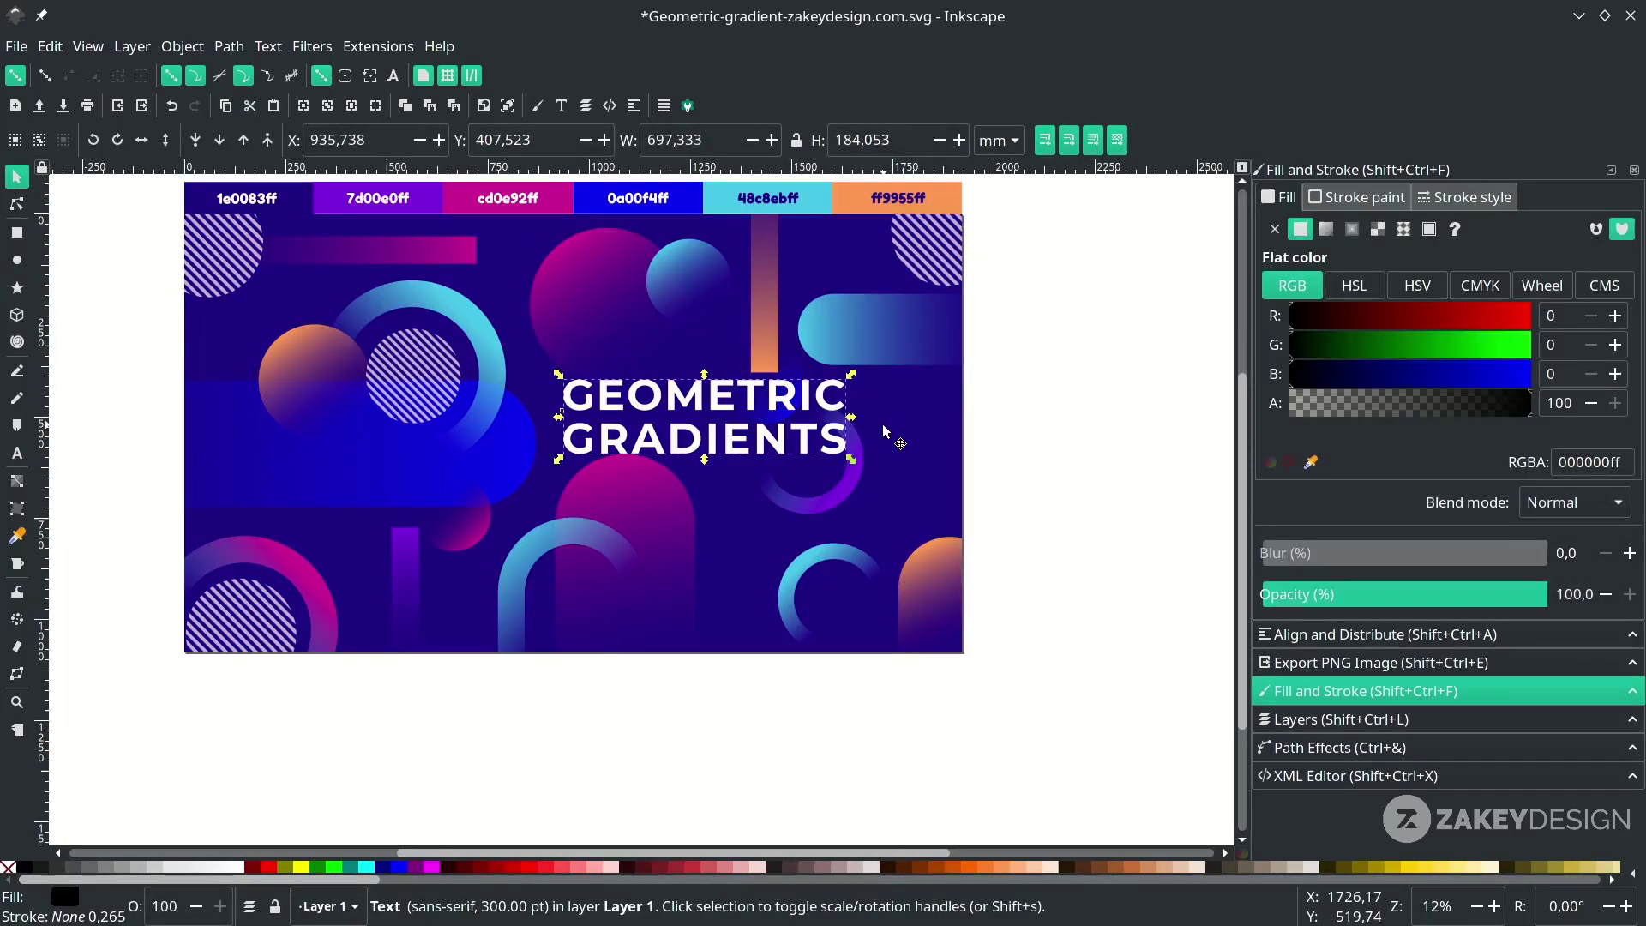
key(shift)
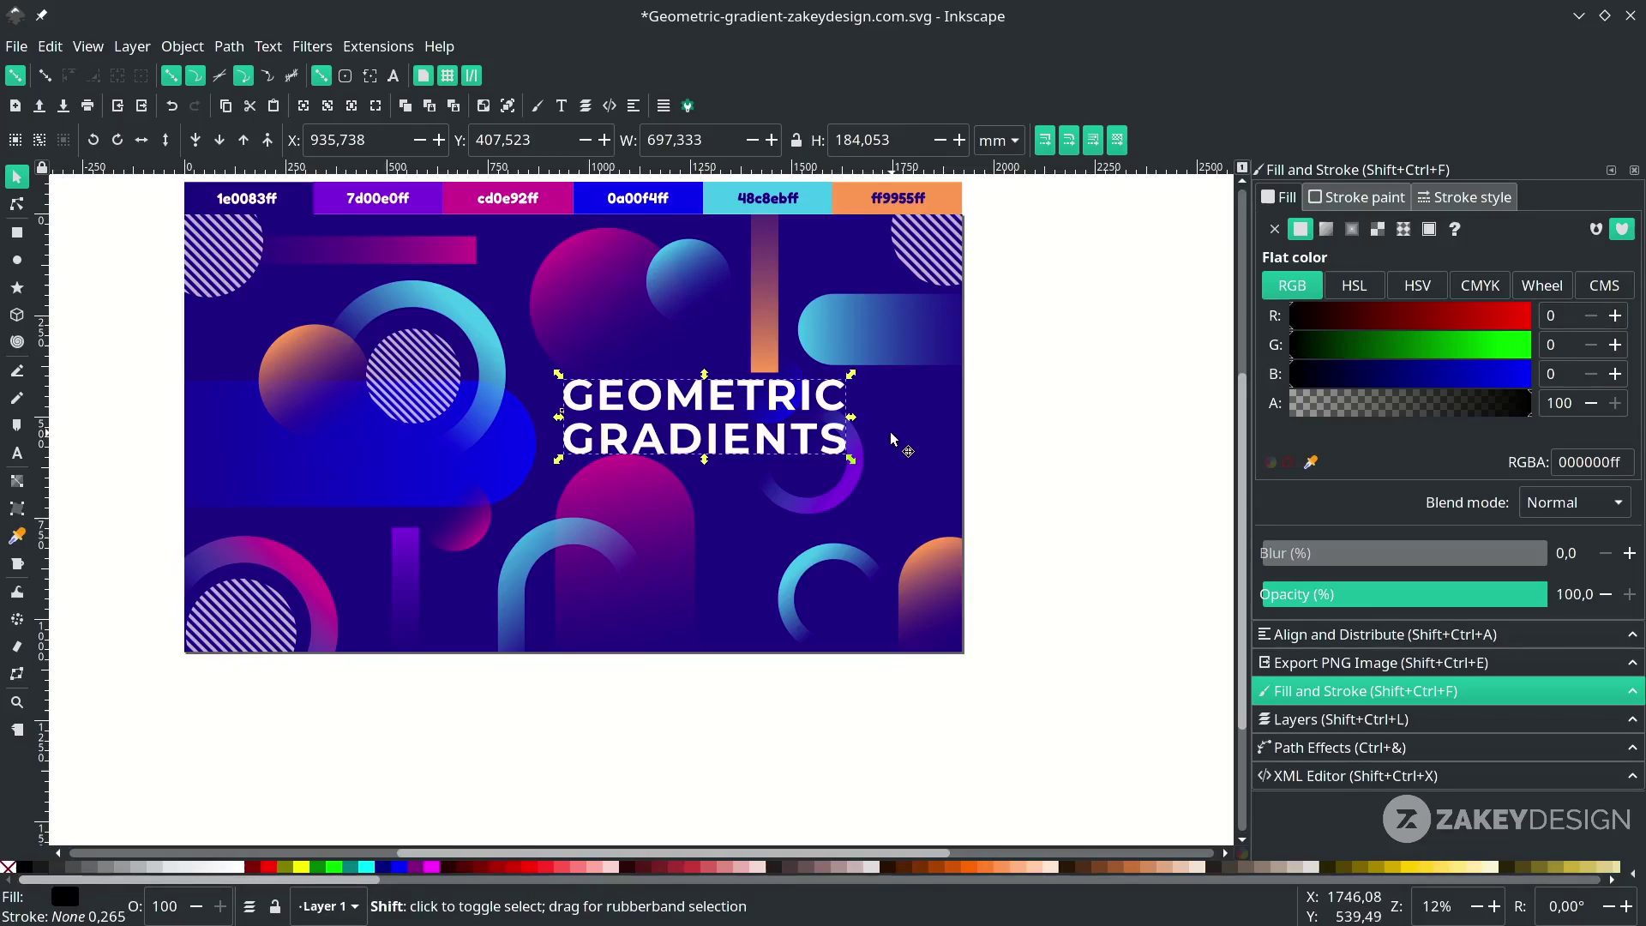
shift+click(890, 431)
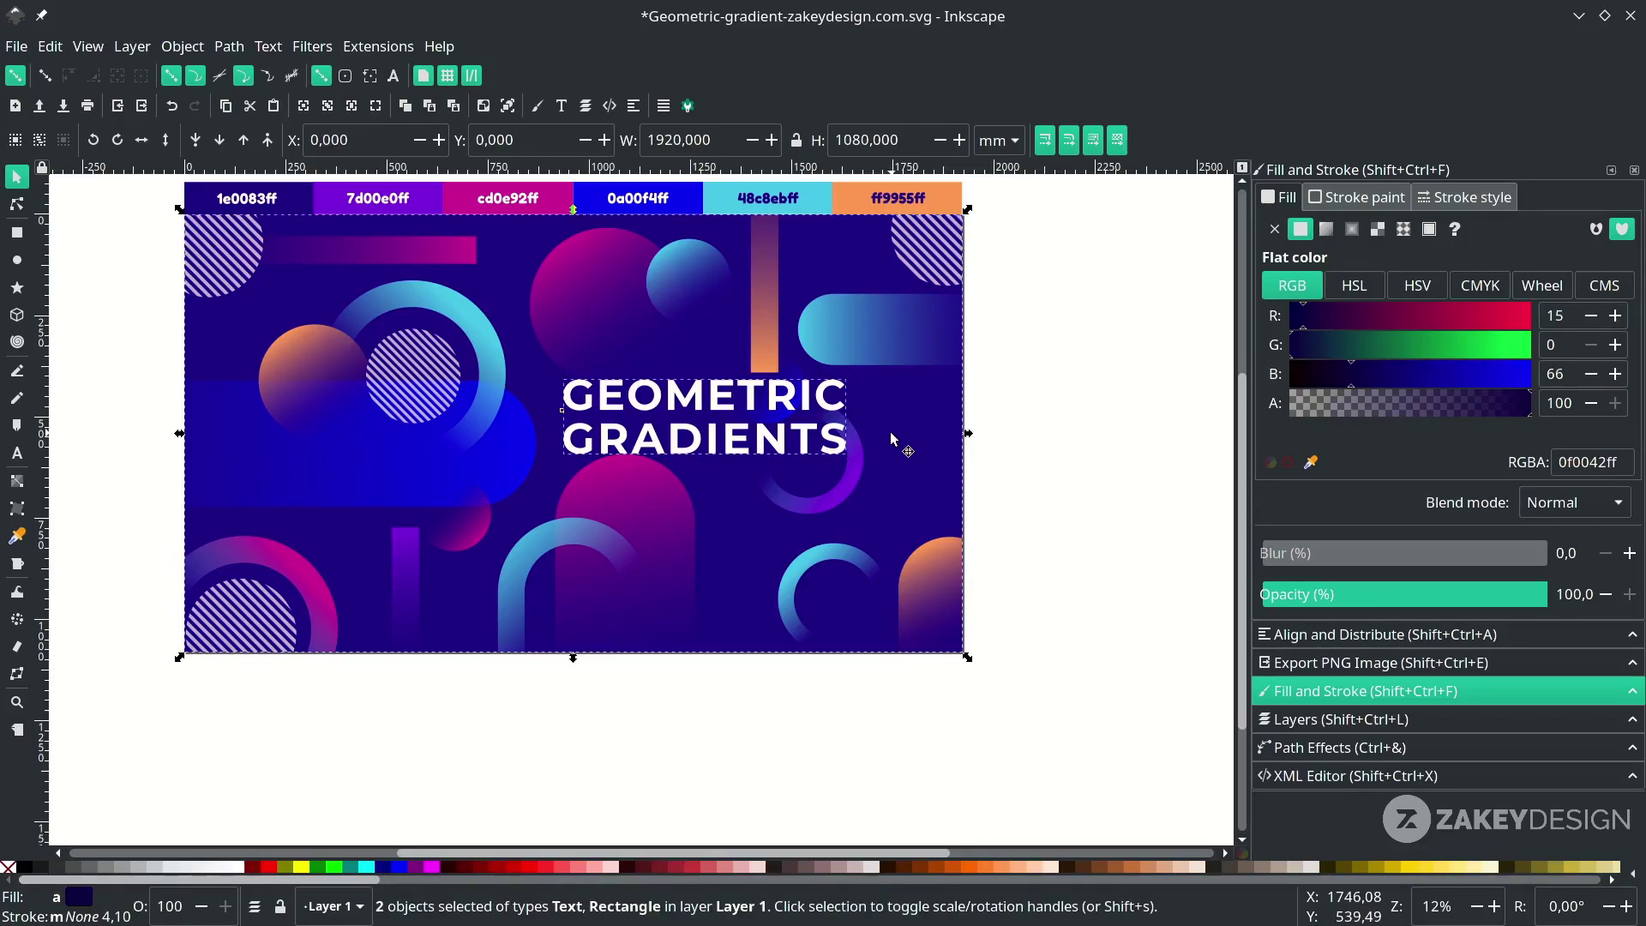
click(635, 105)
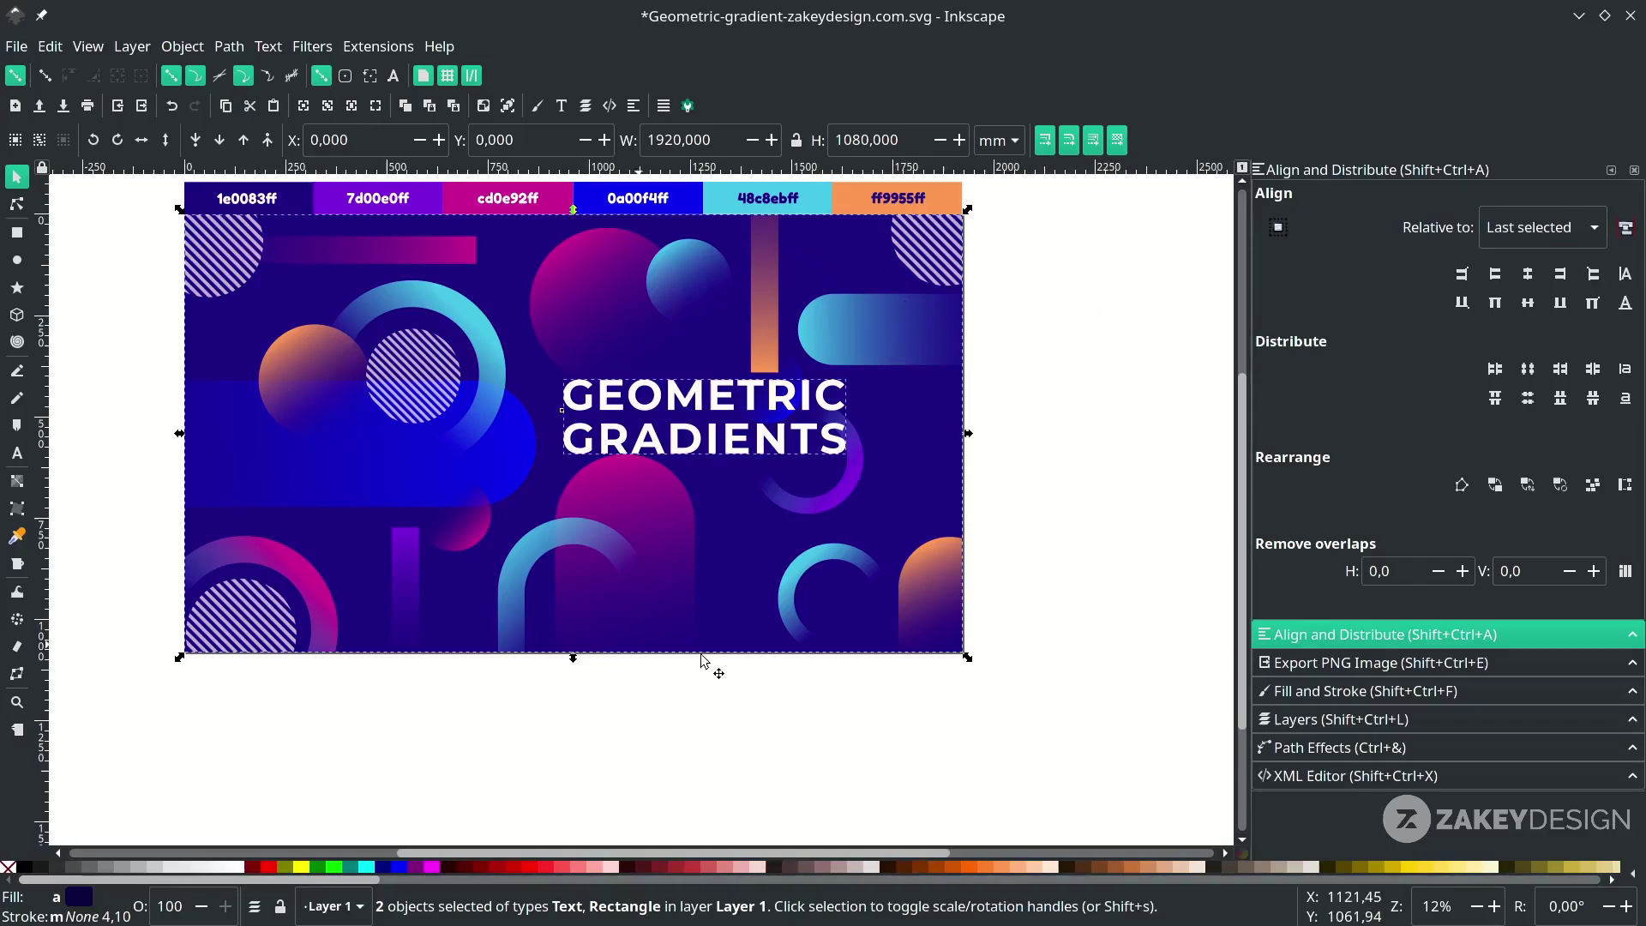
click(1534, 285)
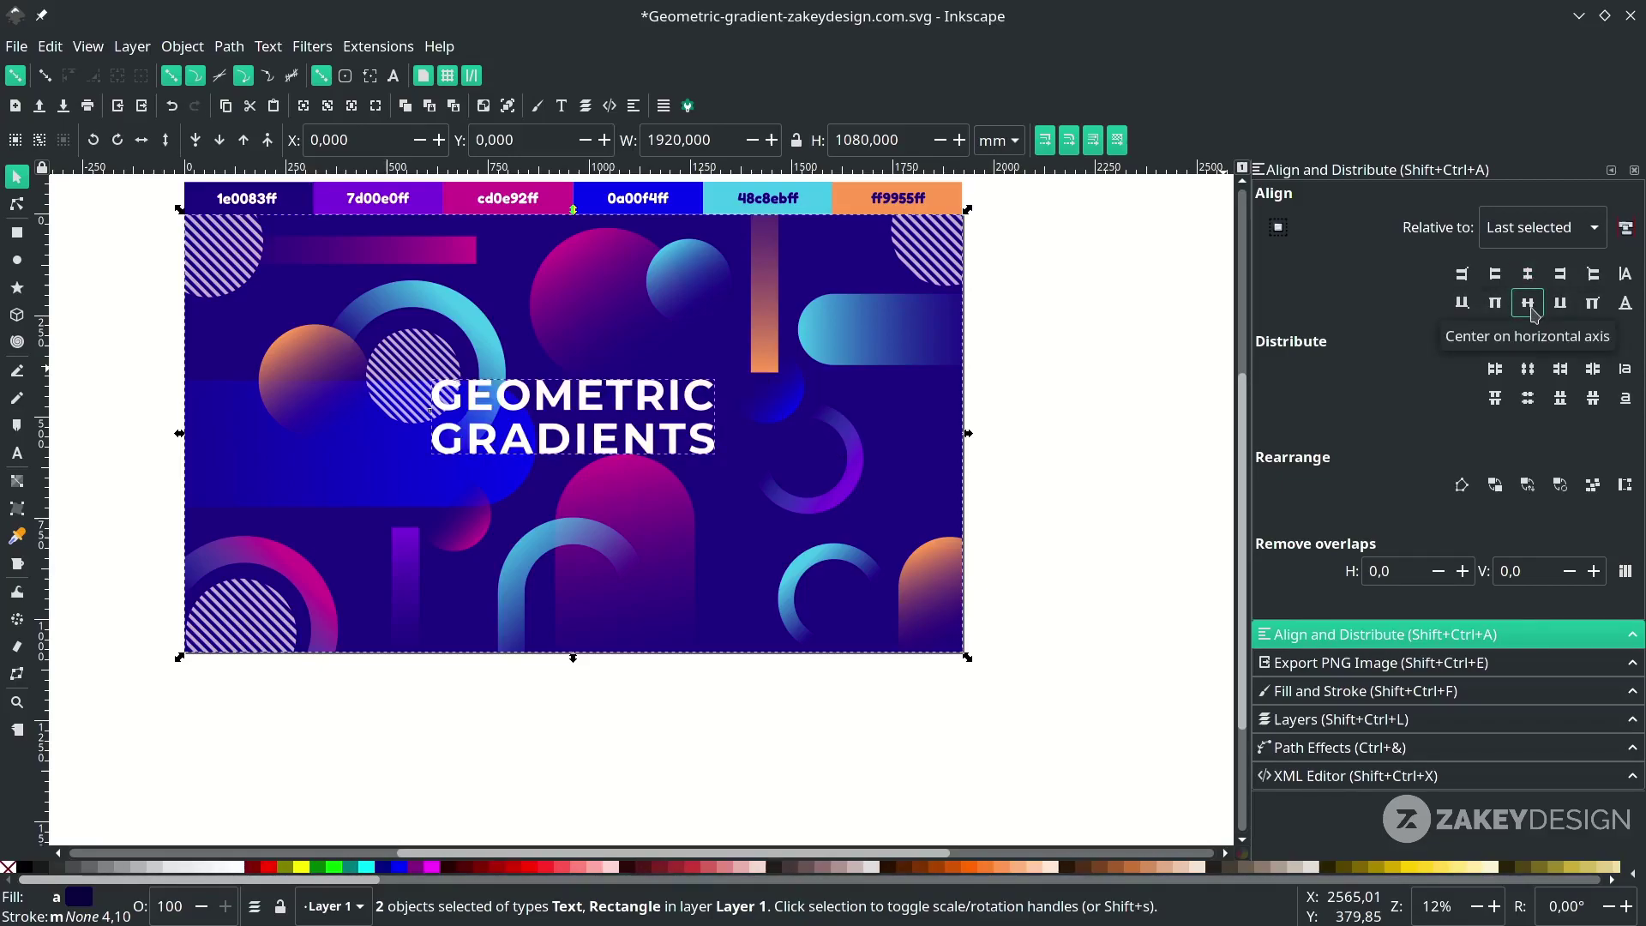
Centre the title text vertically on the page-sized background rectangle and clear the selection.
click(1531, 309)
scroll(1200, 459, left, 1)
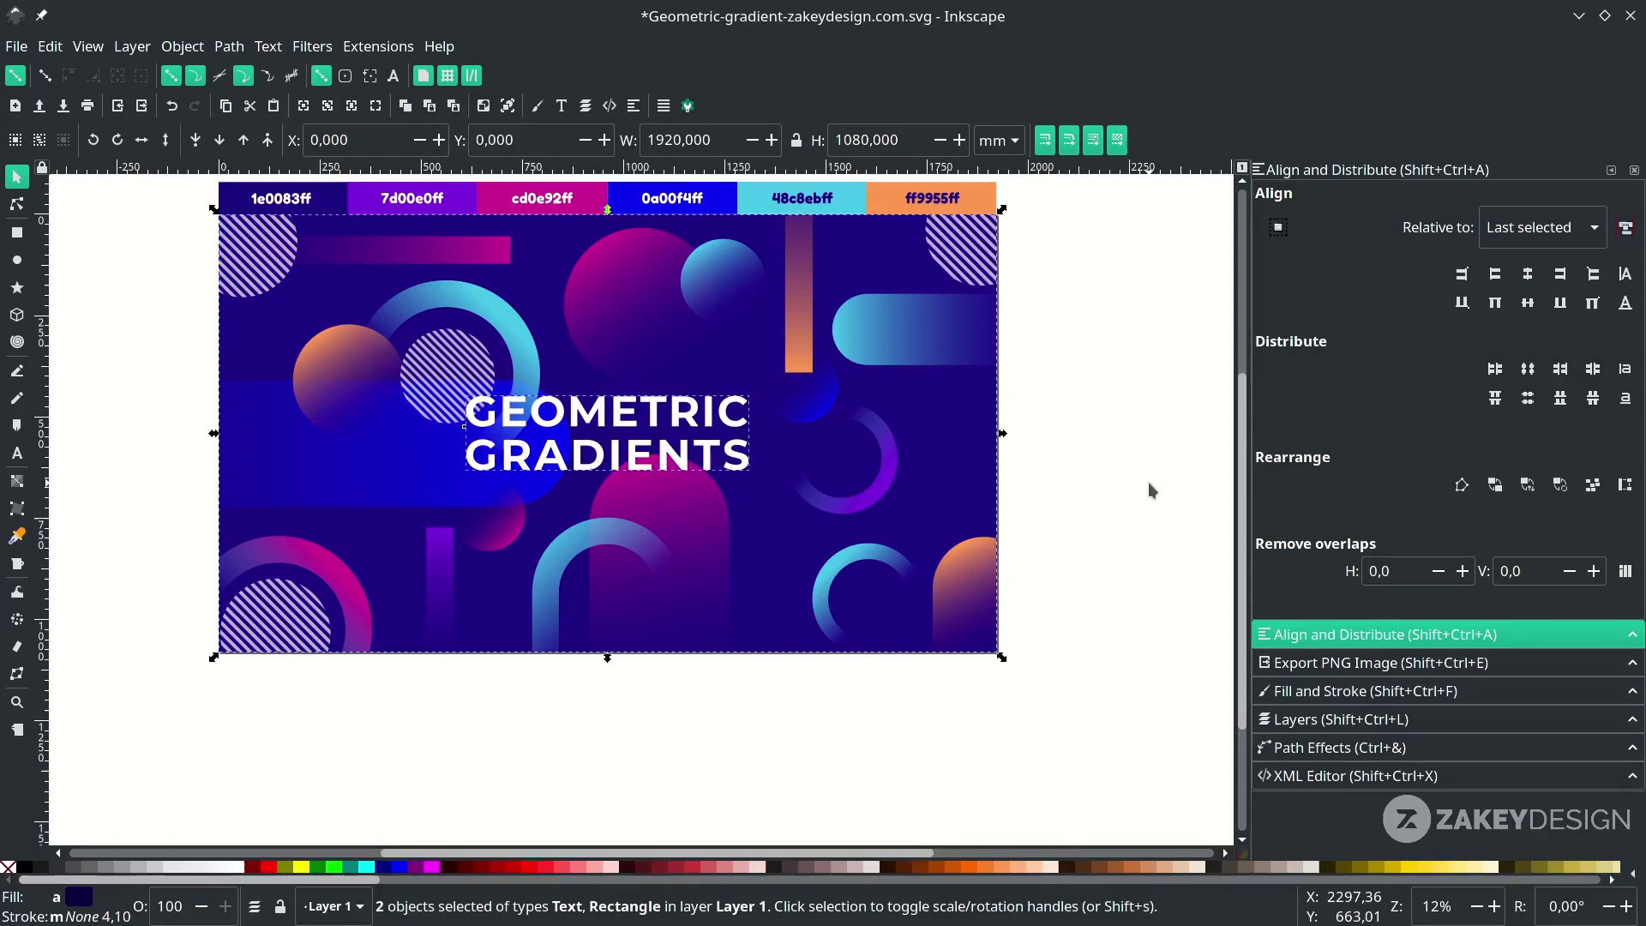
click(1147, 481)
Scale the title down proportionally about its centre to about 495 × 131 mm and move it straight up to Y about 413 mm.
scroll(842, 487, down, 2)
scroll(815, 477, up, 2)
click(743, 427)
scroll(742, 427, left, 2)
scroll(743, 426, up, 2)
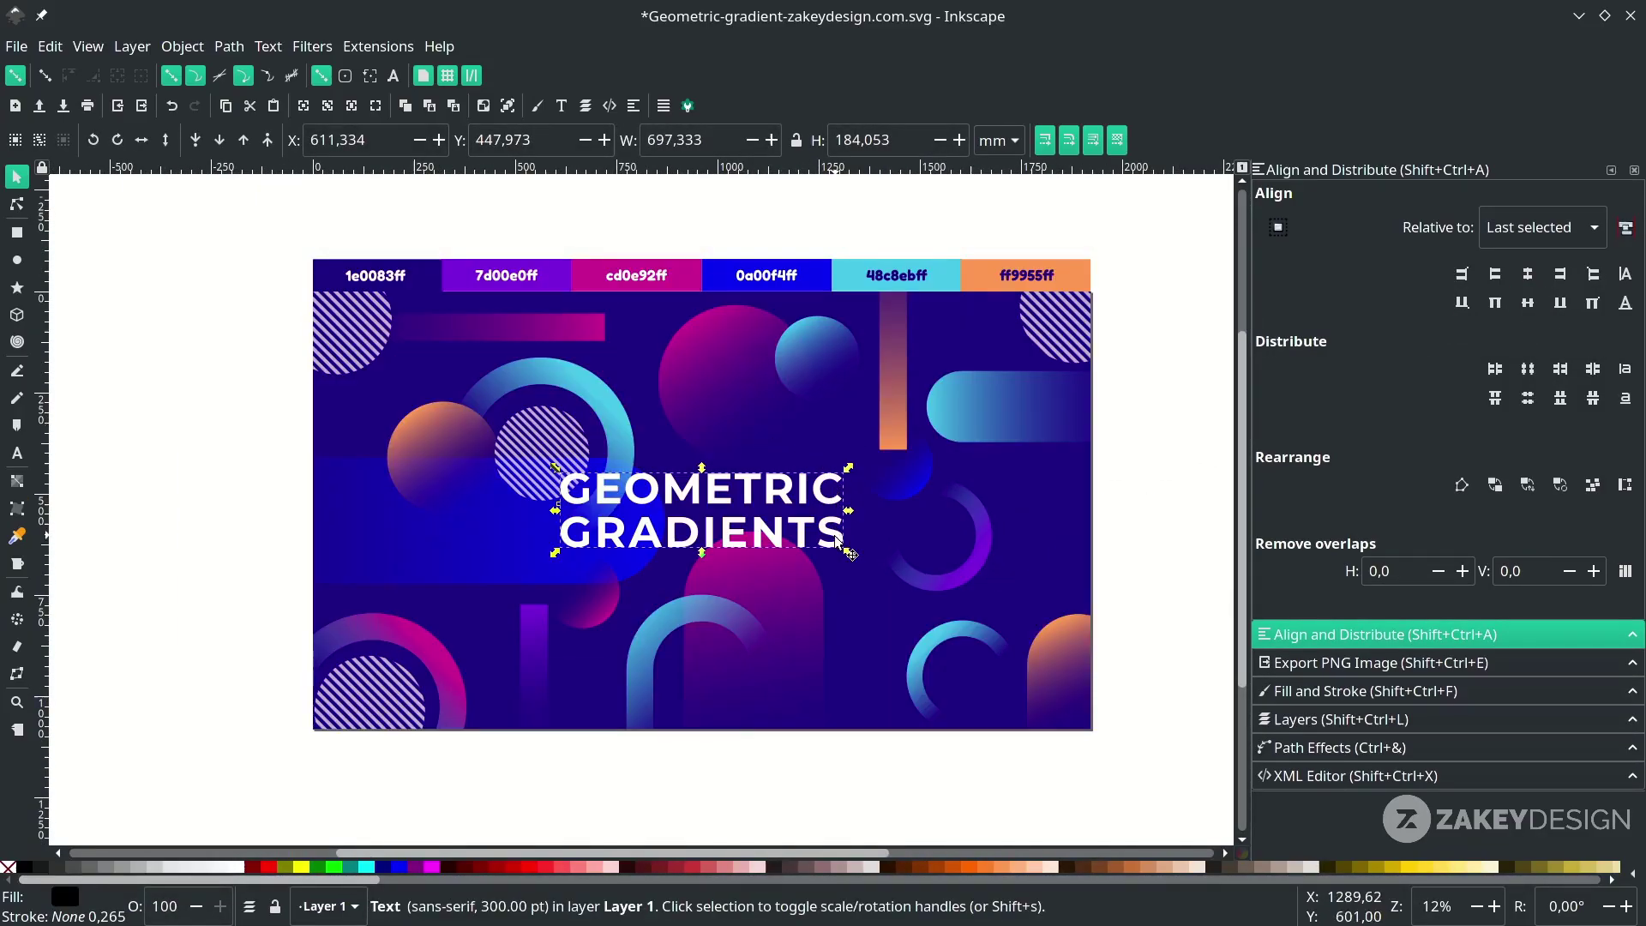
drag(848, 554, 801, 541)
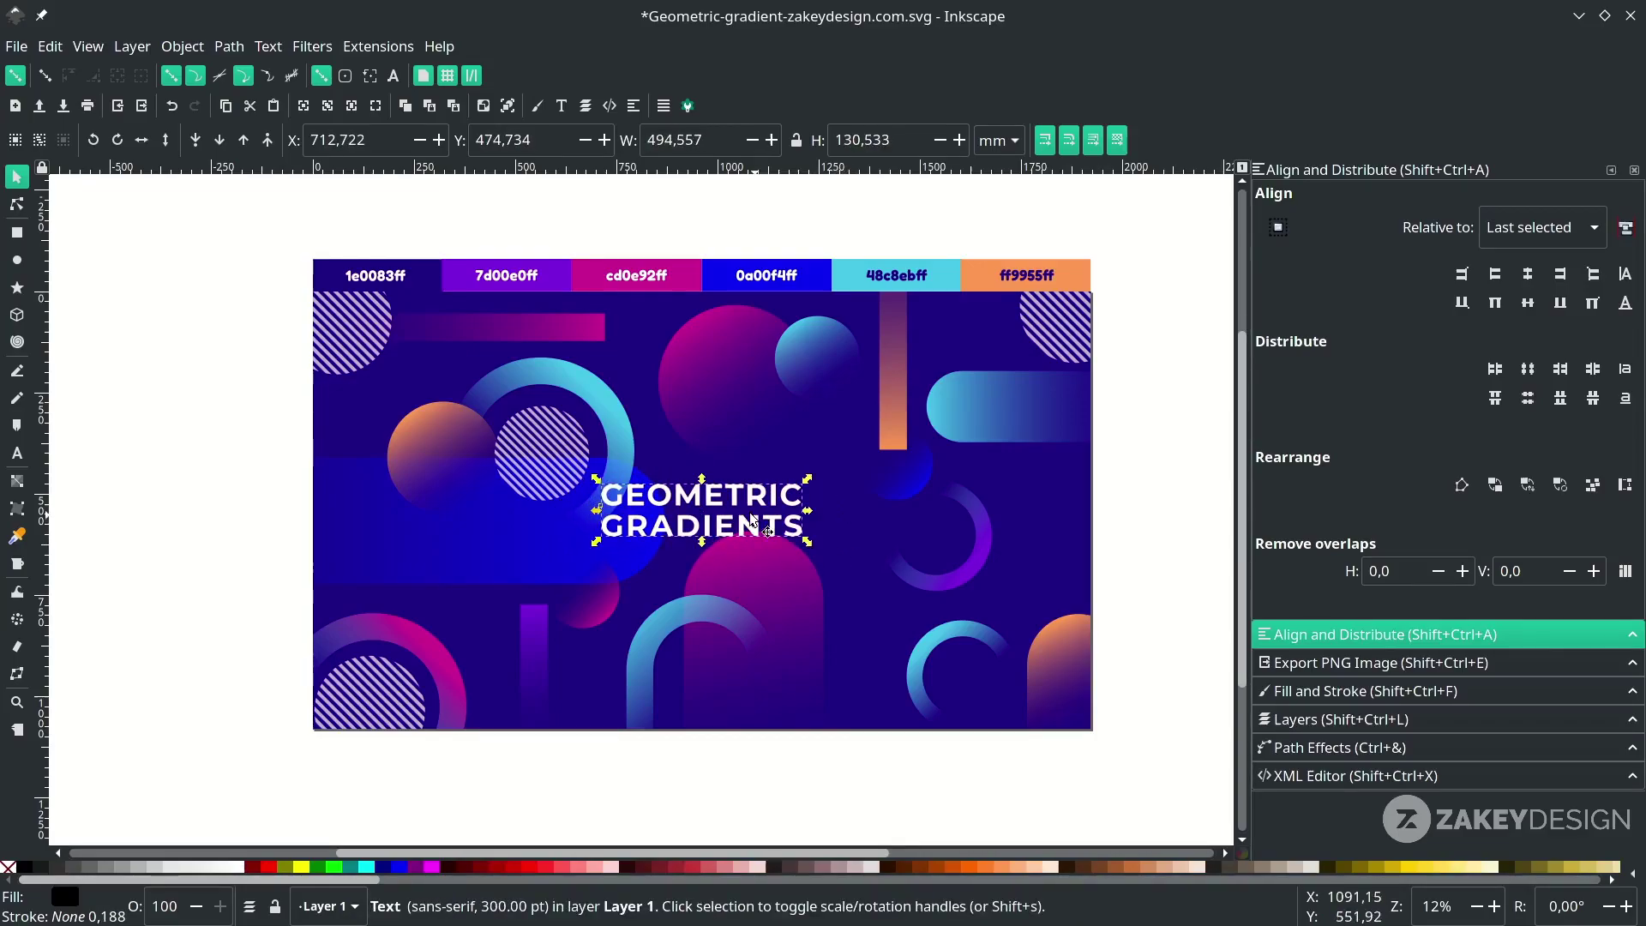
drag(726, 495, 727, 470)
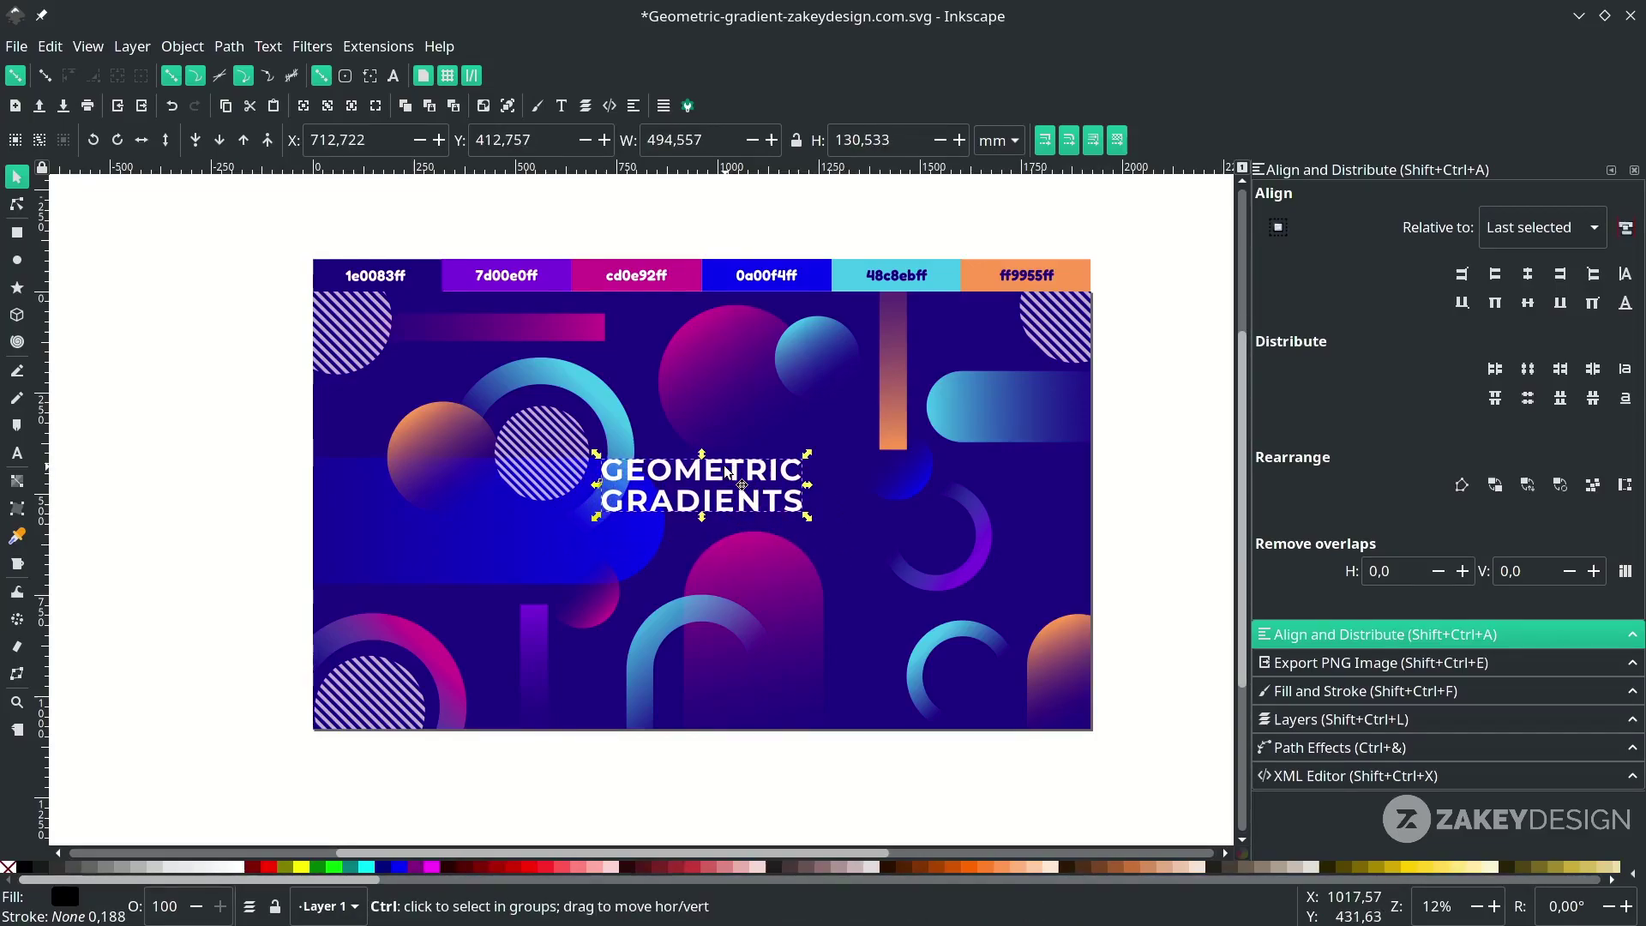
Duplicate the title straight down below the original and replace the copy's text with "BACKGROUND".
key(ctrl+d)
drag(726, 471, 727, 532)
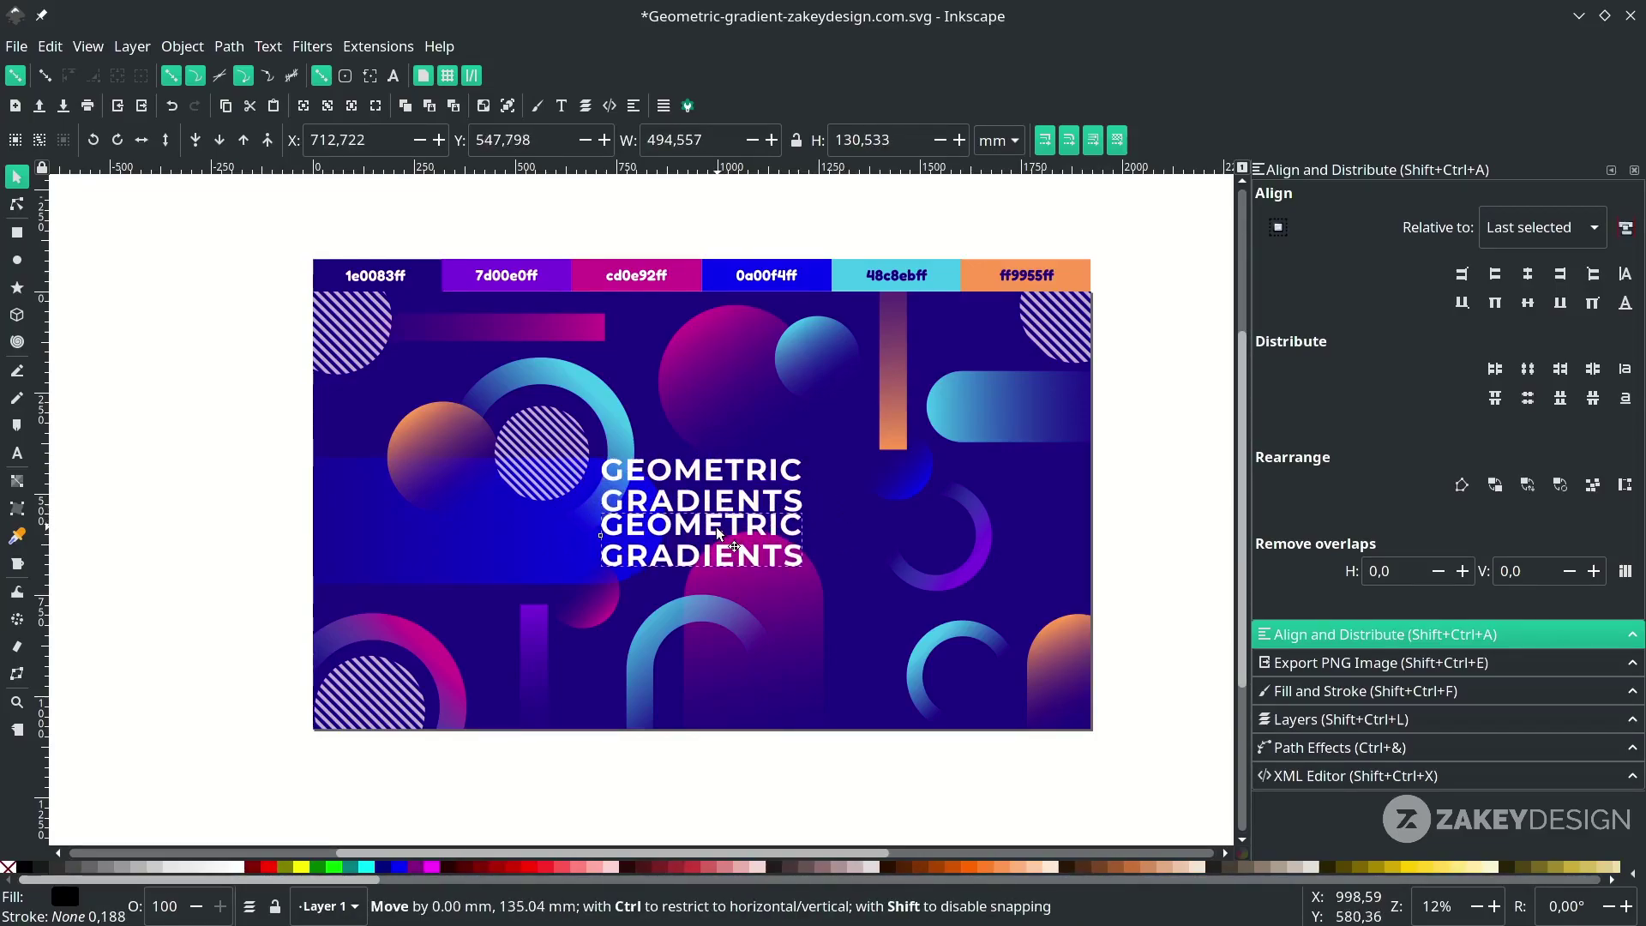
double_click(721, 530)
double_click(721, 530)
key(ctrl+a)
text(BACKGROUND)
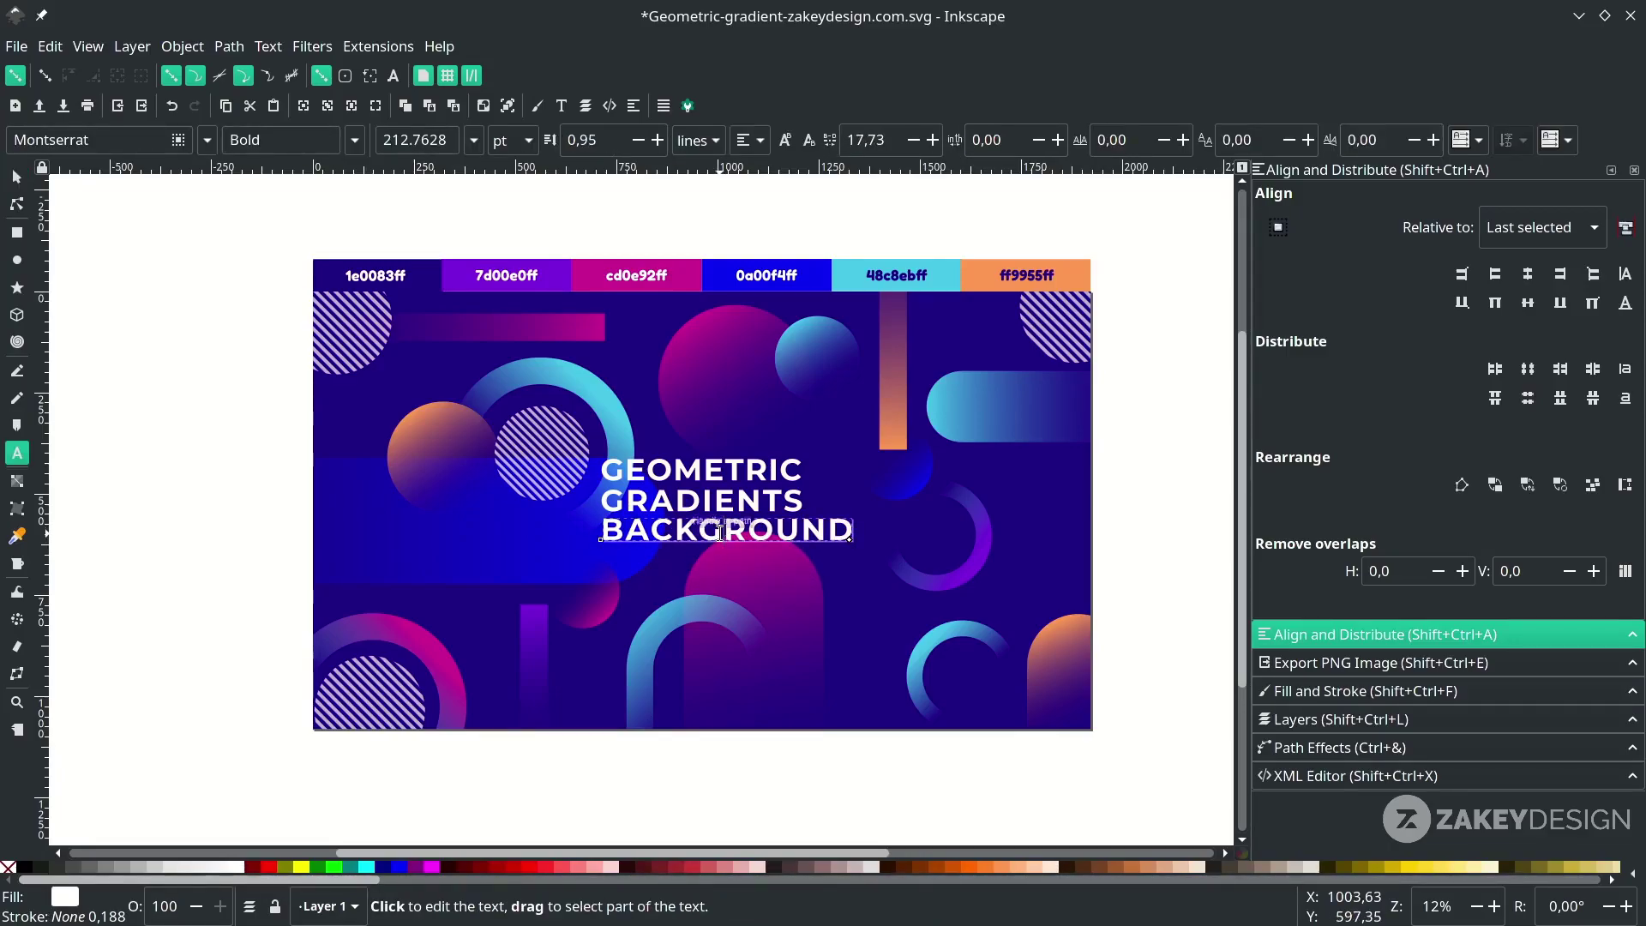
Set the word BACKGROUND to the Medium weight of Montserrat.
scroll(721, 530, up, 1)
key(ctrl+a)
click(354, 140)
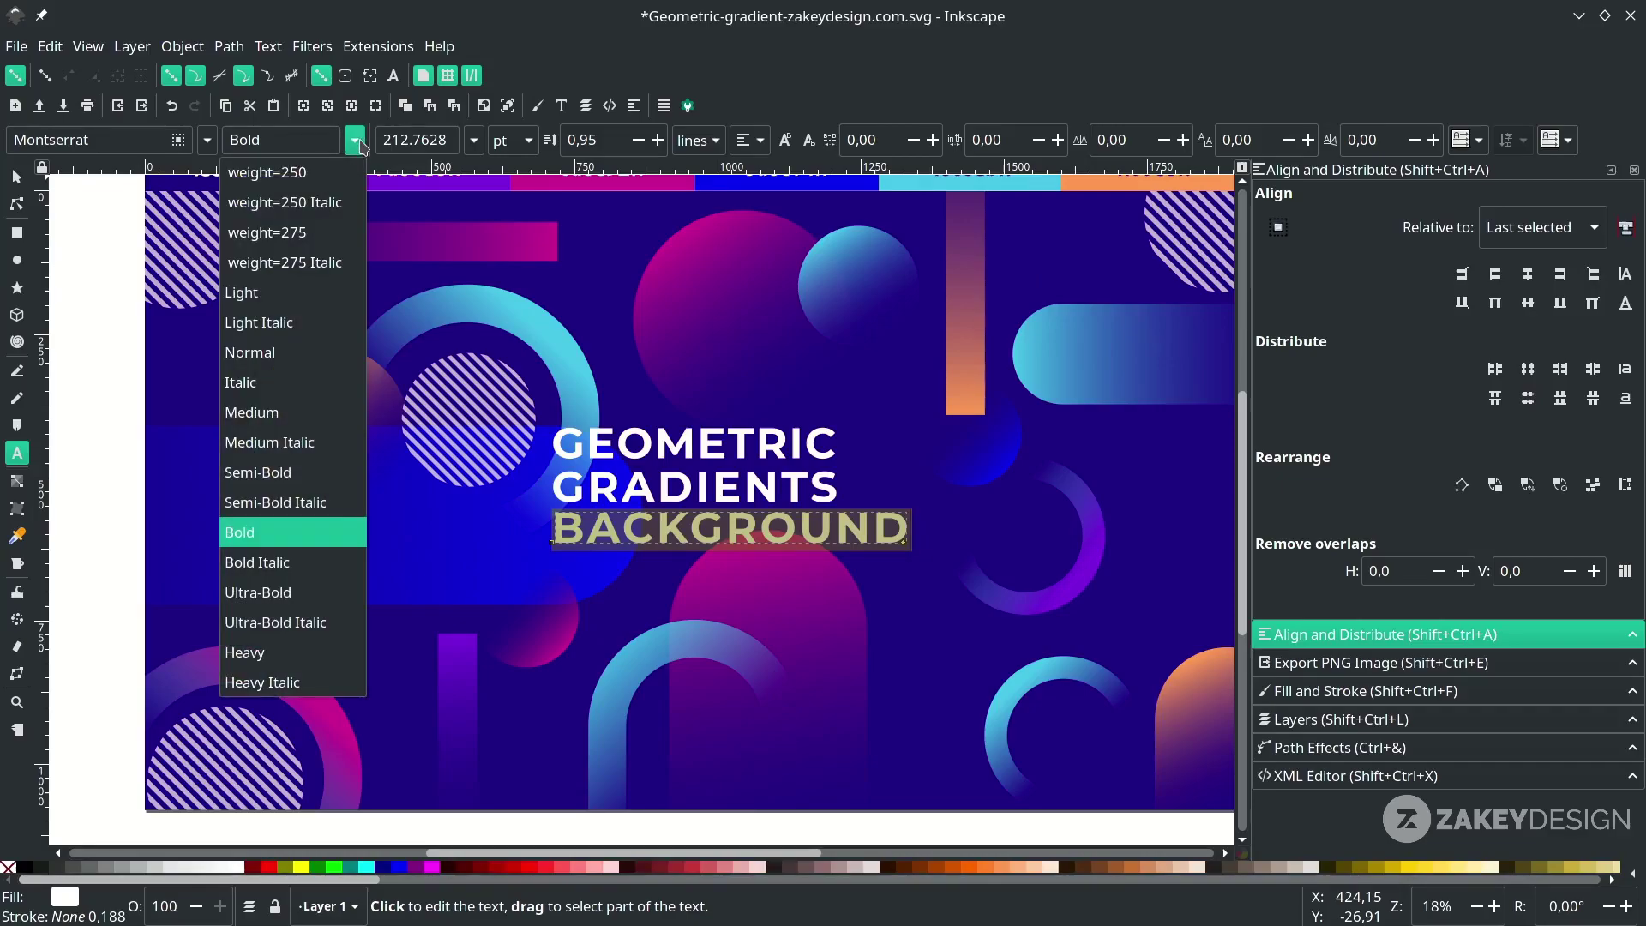
click(330, 412)
key(F1)
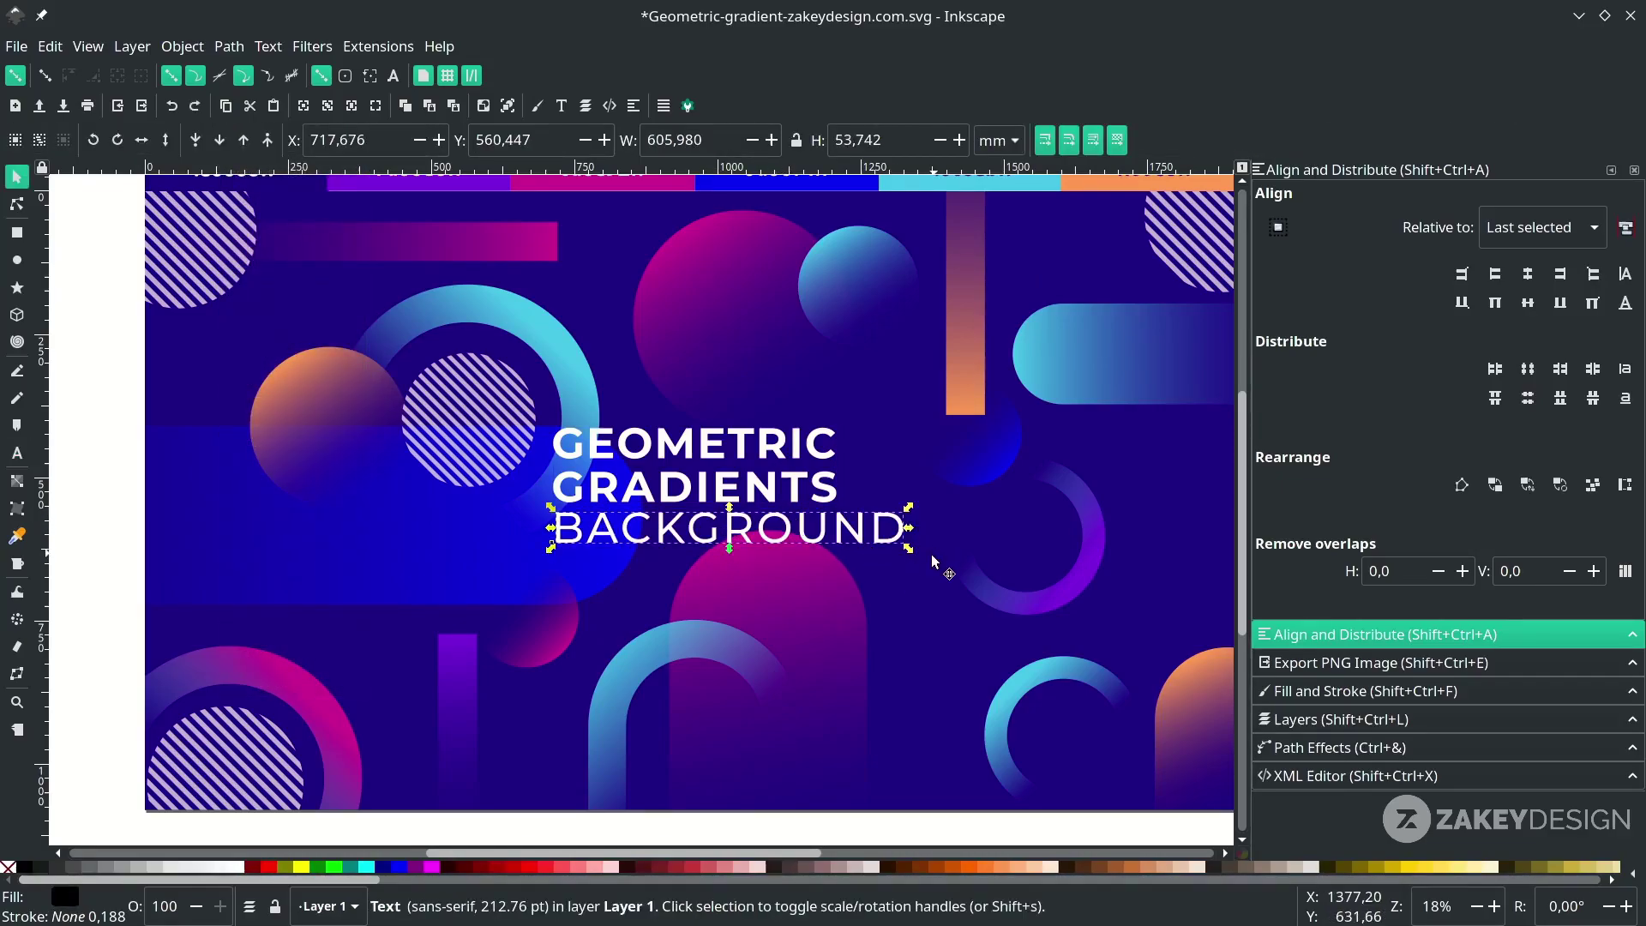
Scale BACKGROUND down to about 484 mm wide to match the title's width and place it just beneath GRADIENTS with a small gap.
drag(909, 550, 877, 546)
drag(764, 529, 764, 543)
drag(764, 492, 768, 538)
click(768, 538)
scroll(764, 548, down, 1)
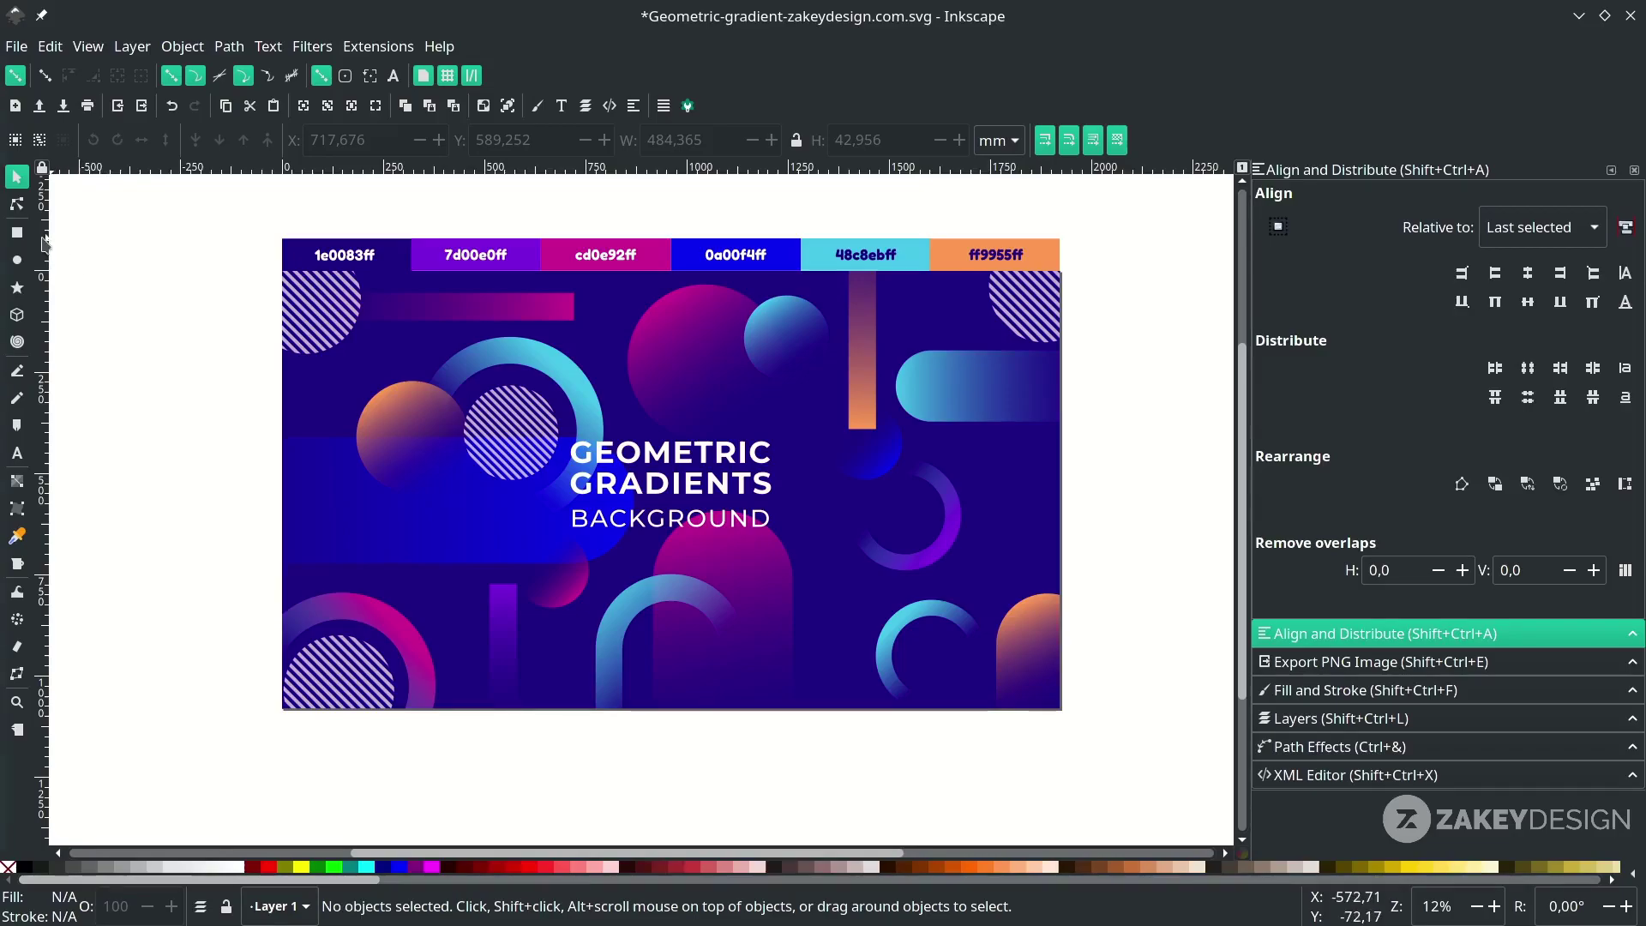
Draw a square of about 591 × 591 mm enclosing the three lines of text.
click(16, 233)
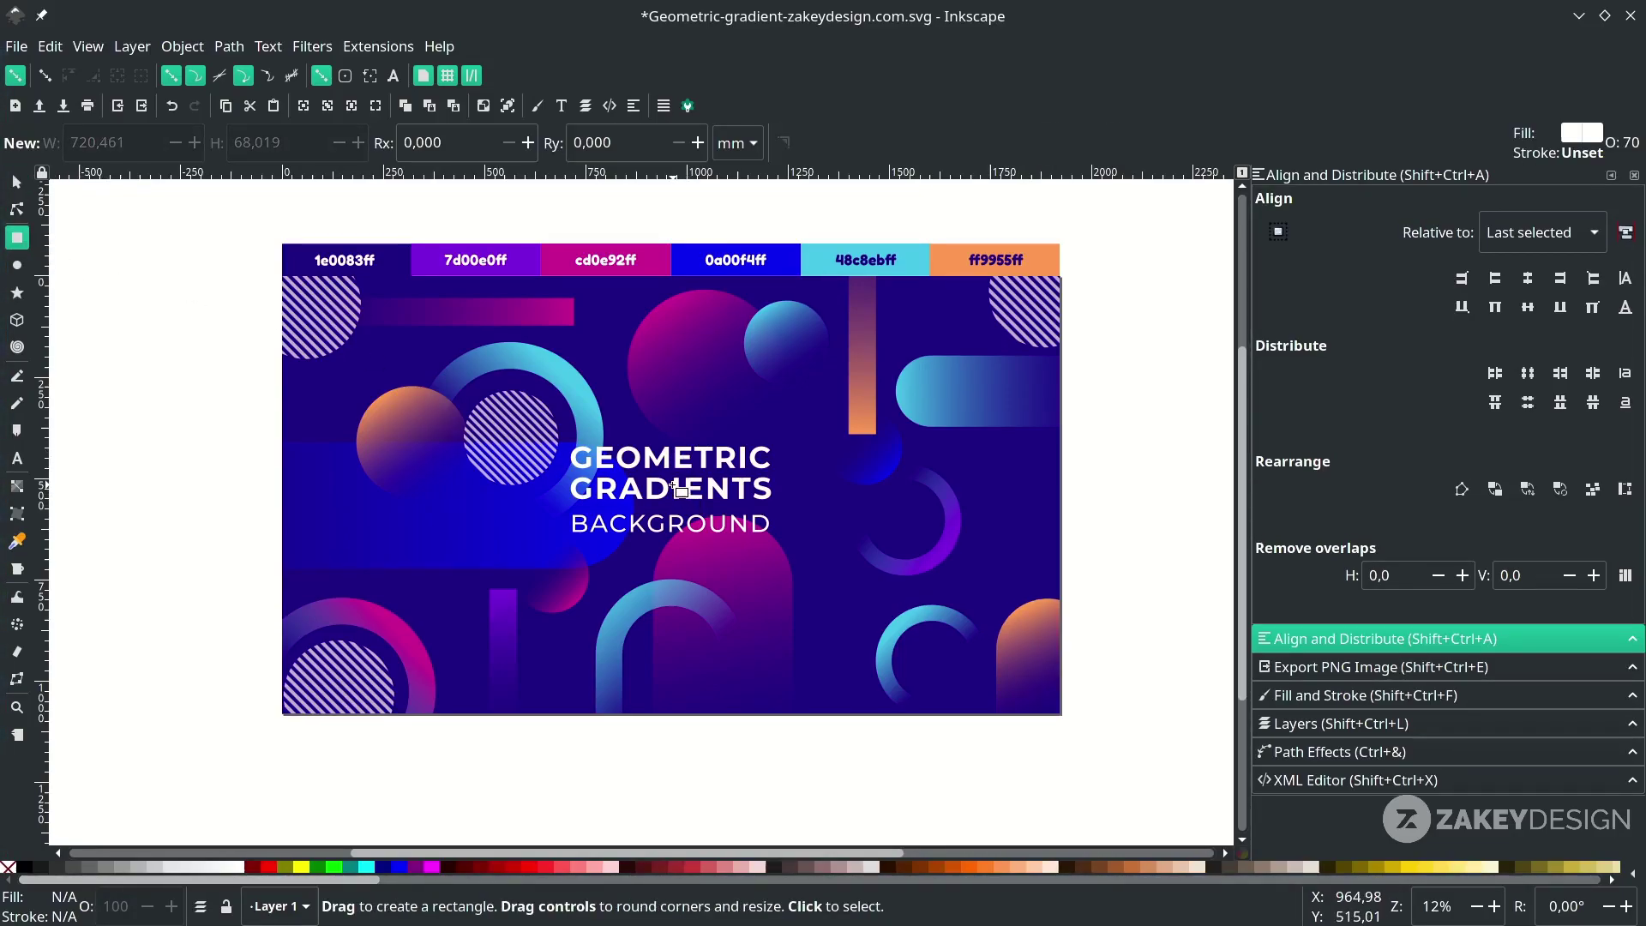
drag(598, 439, 806, 607)
key(s)
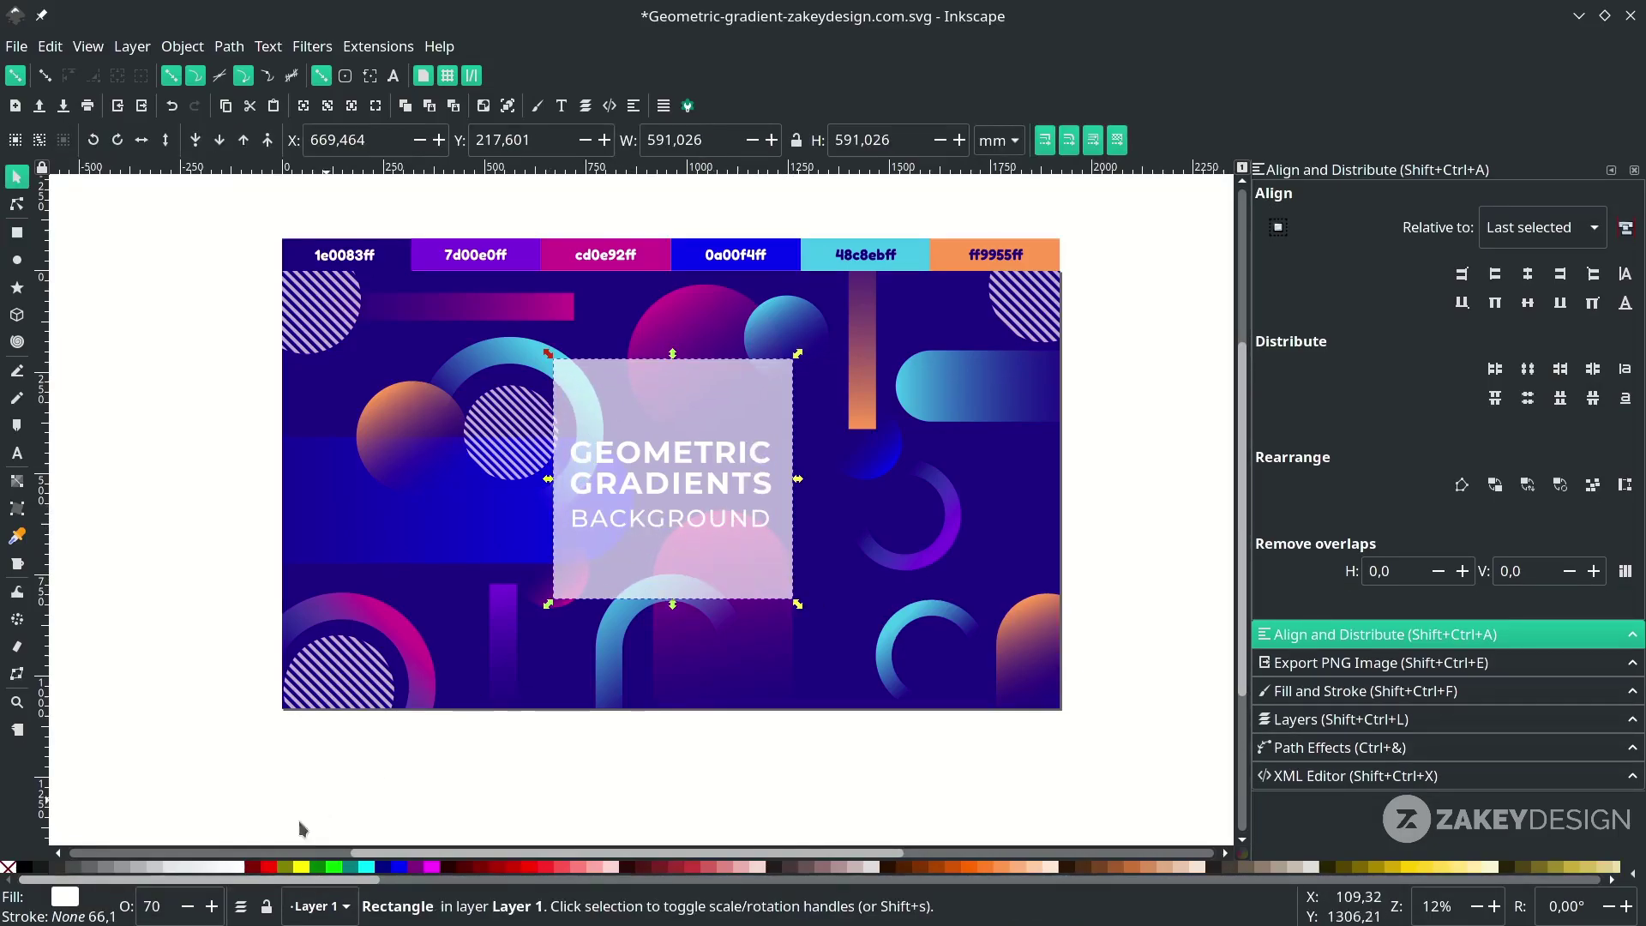
Set the square's opacity to 100 and swap its fill and stroke to leave a white outline without fill.
drag(168, 903, 137, 893)
text(100)
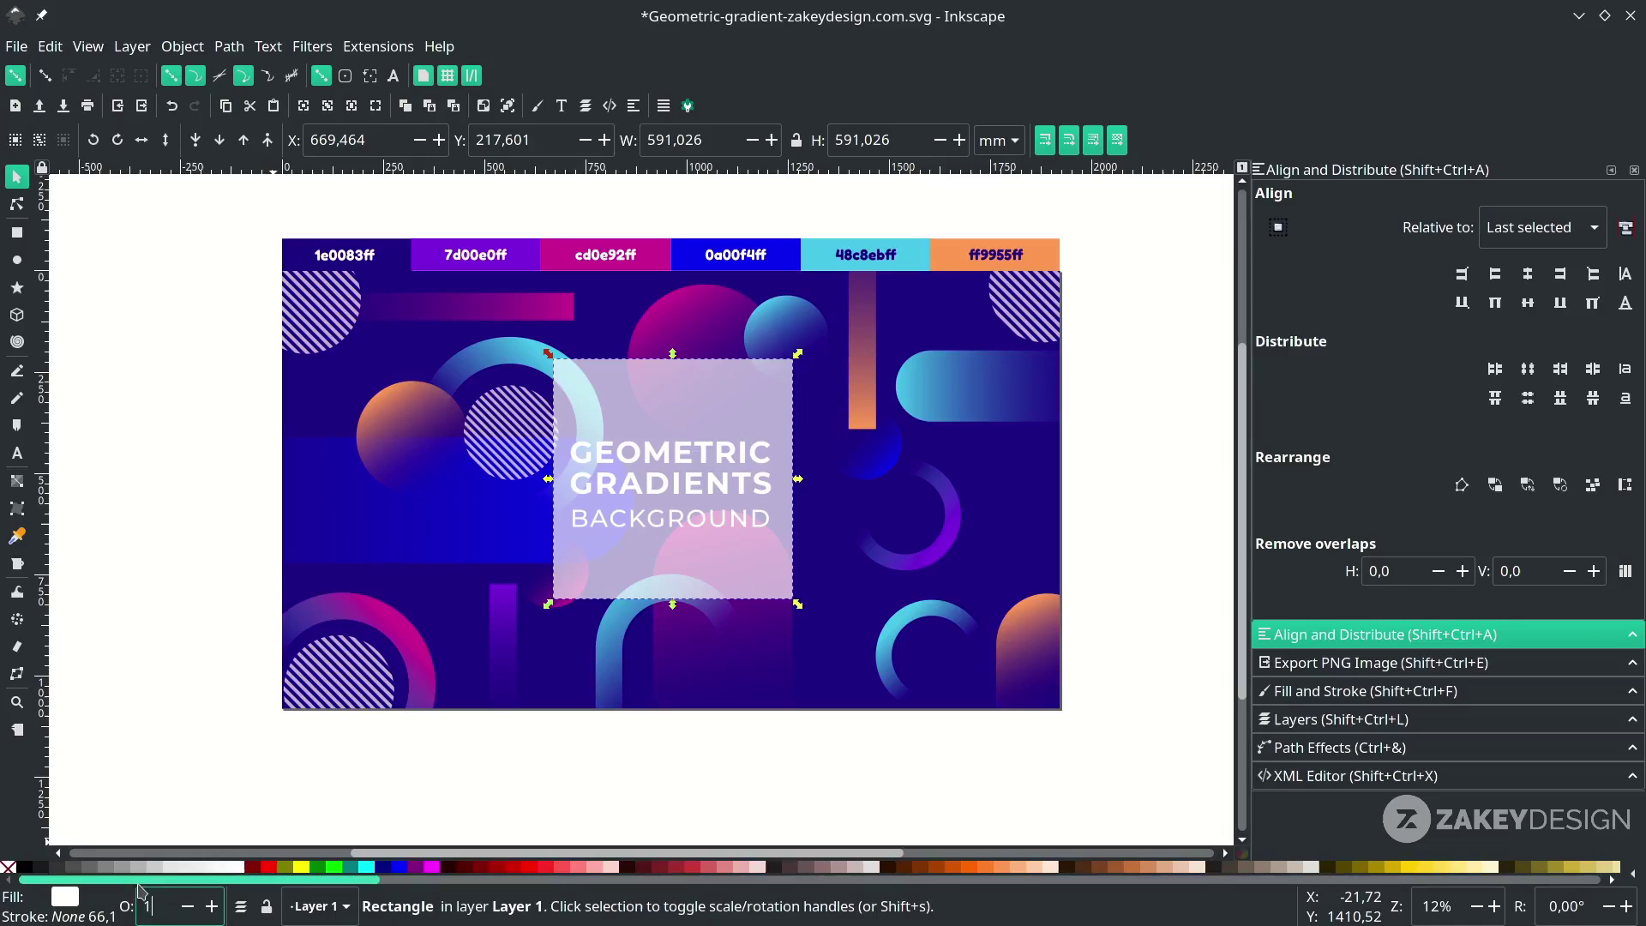
key(Return)
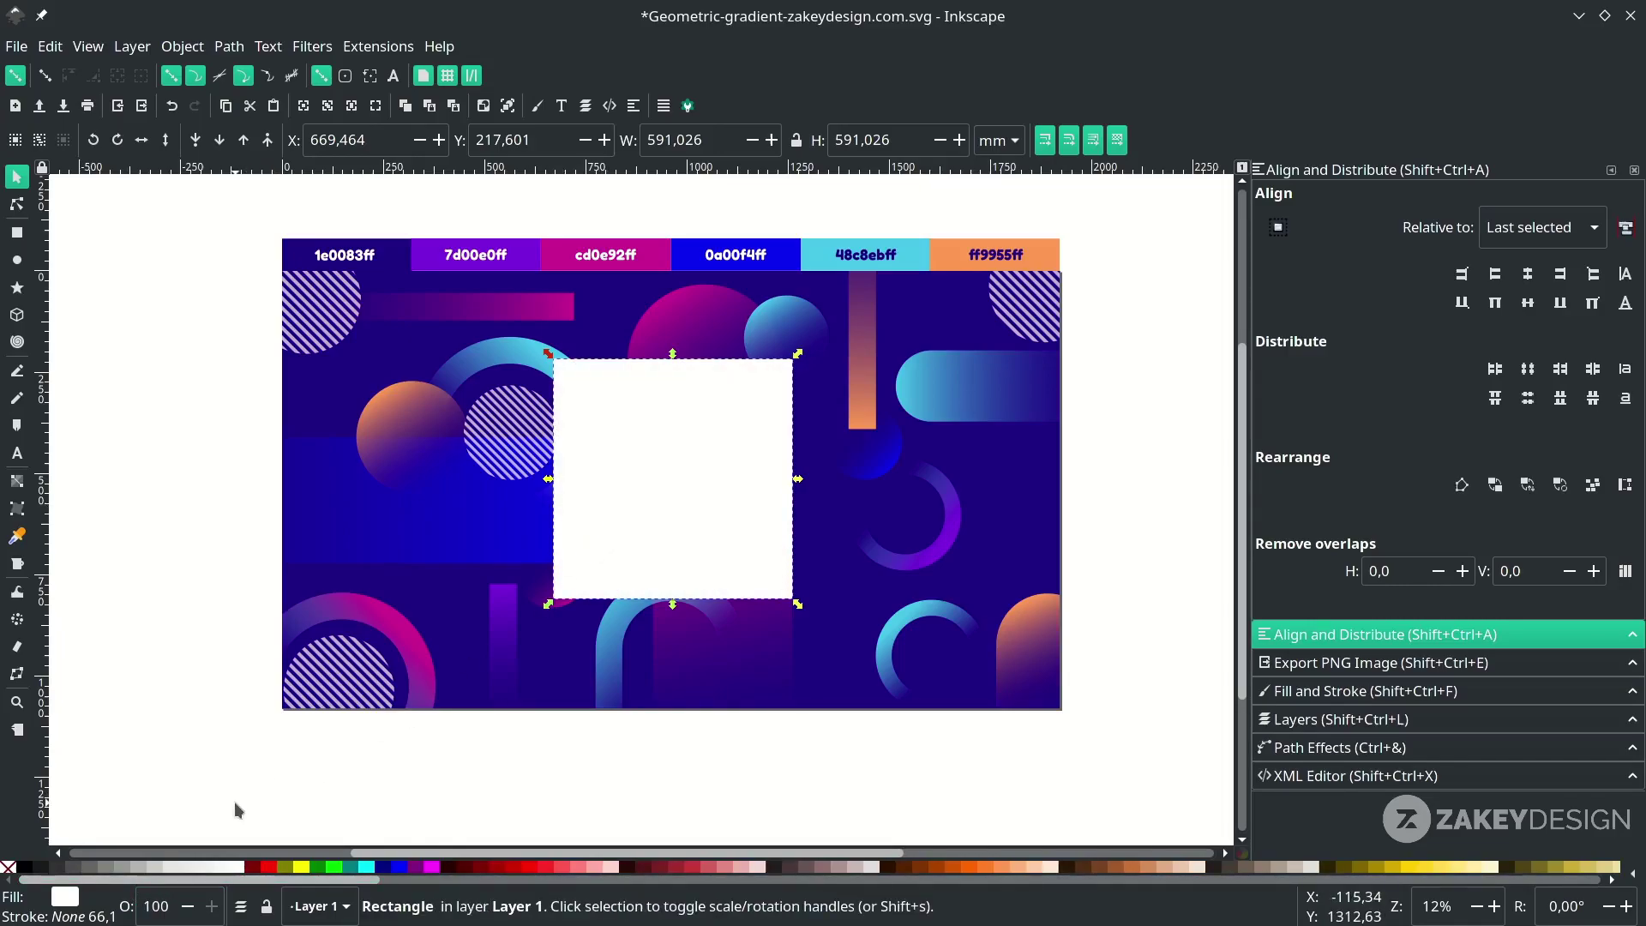
right_click(70, 902)
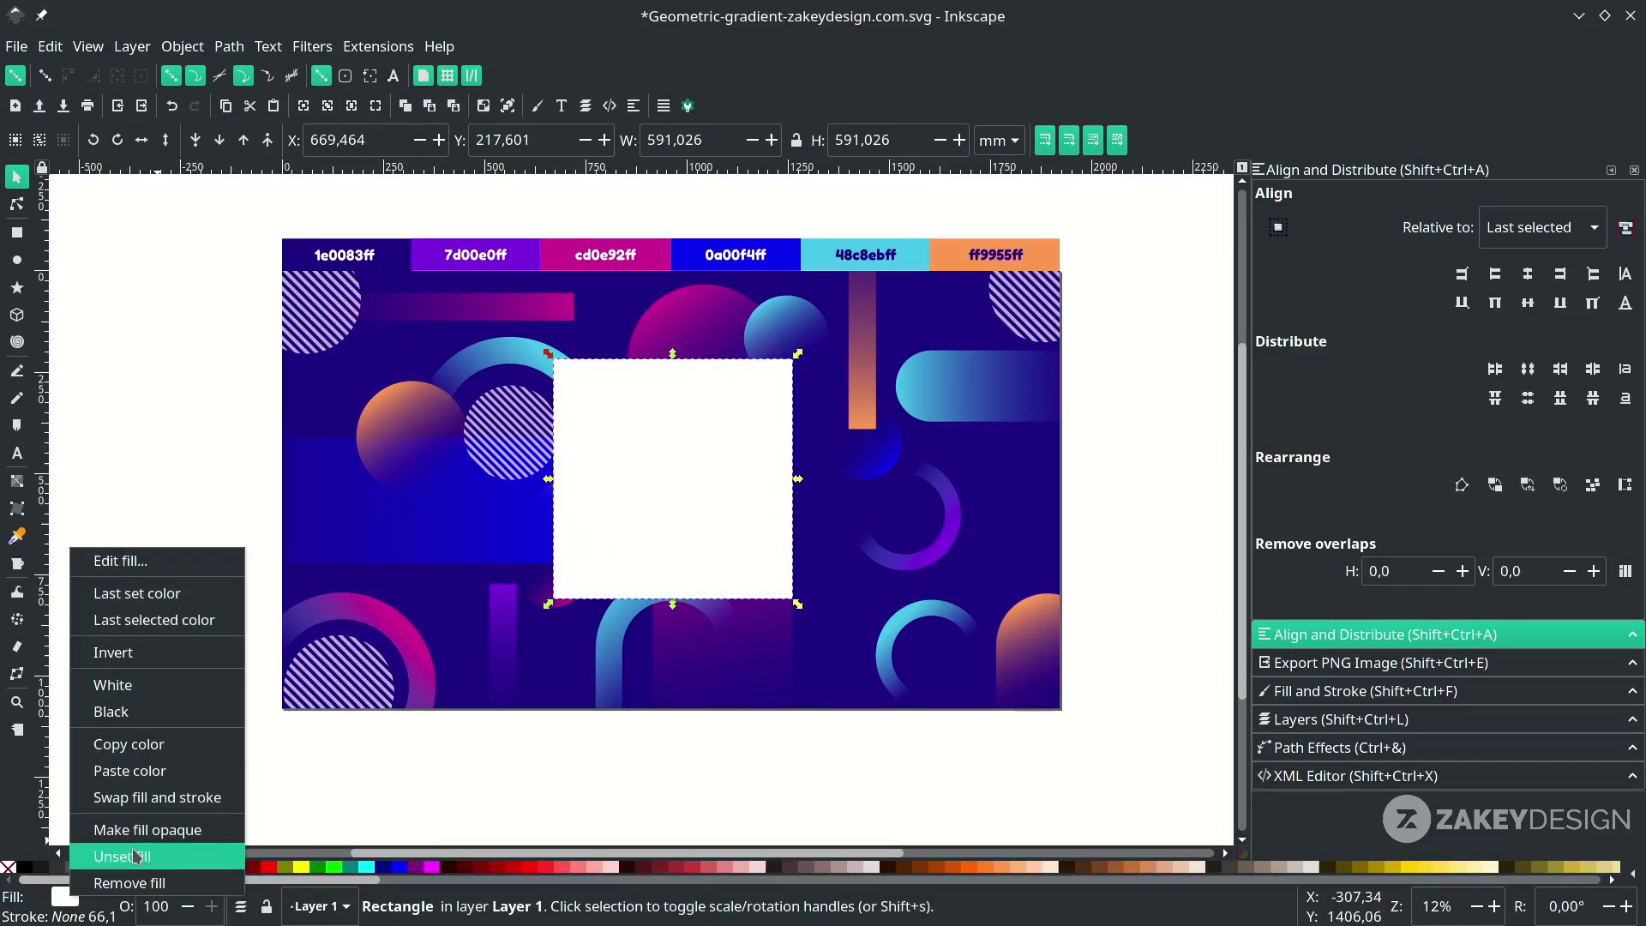
click(159, 796)
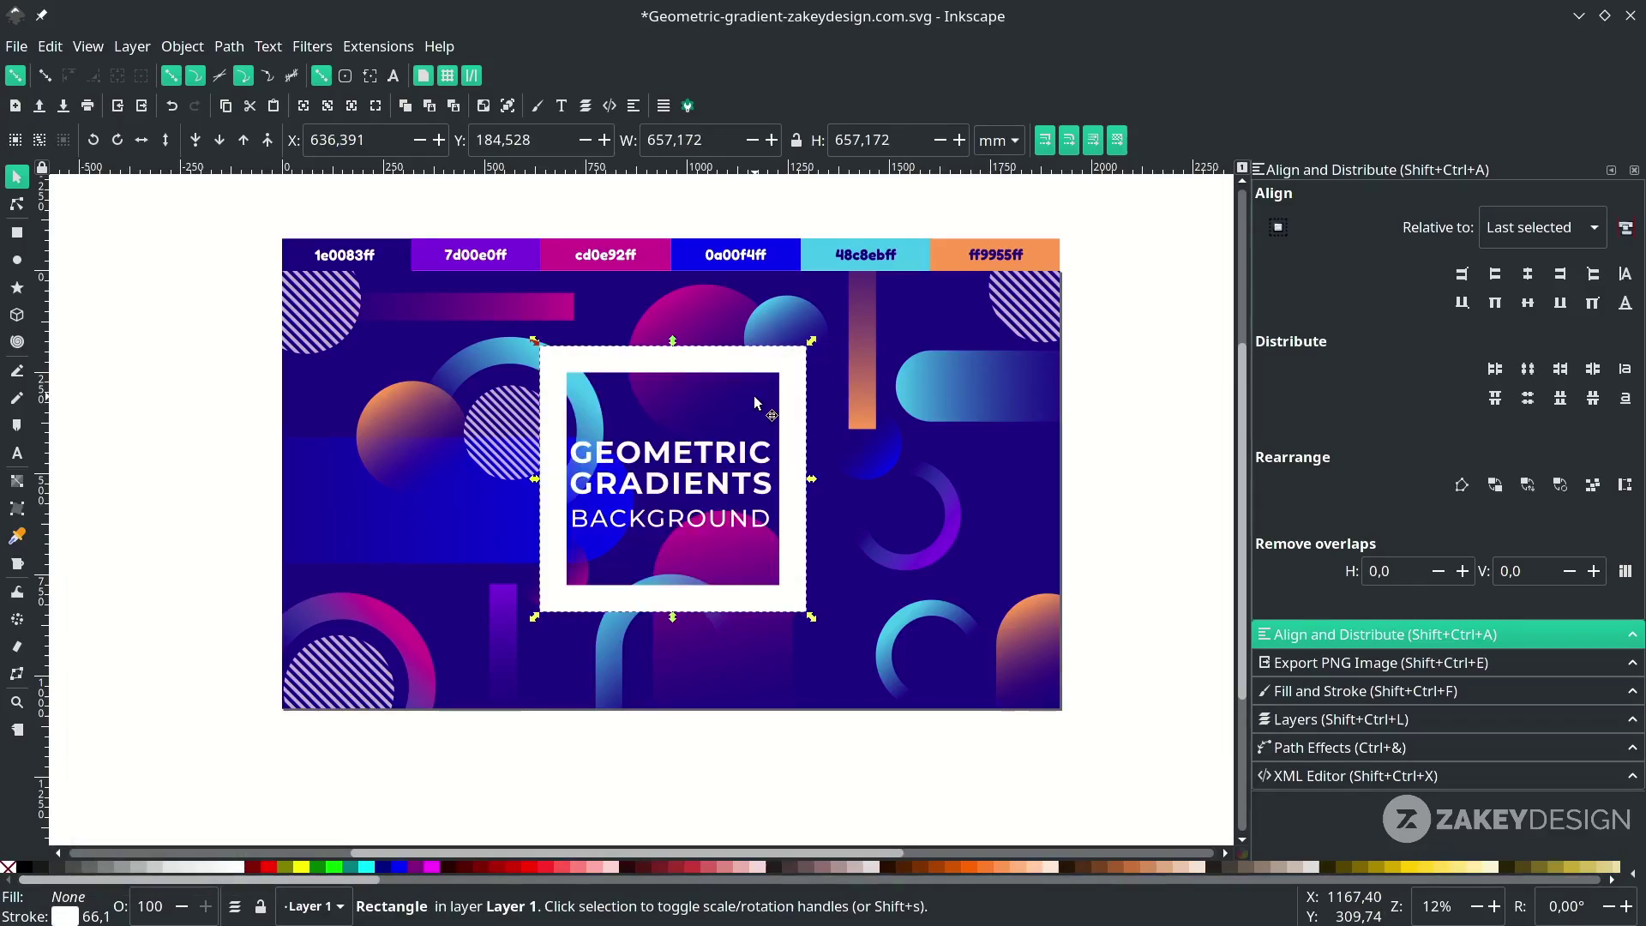
Switch the square's stroke width unit to px, try a width of 150, and set the final width to 100 px.
key(shift+ctrl+f)
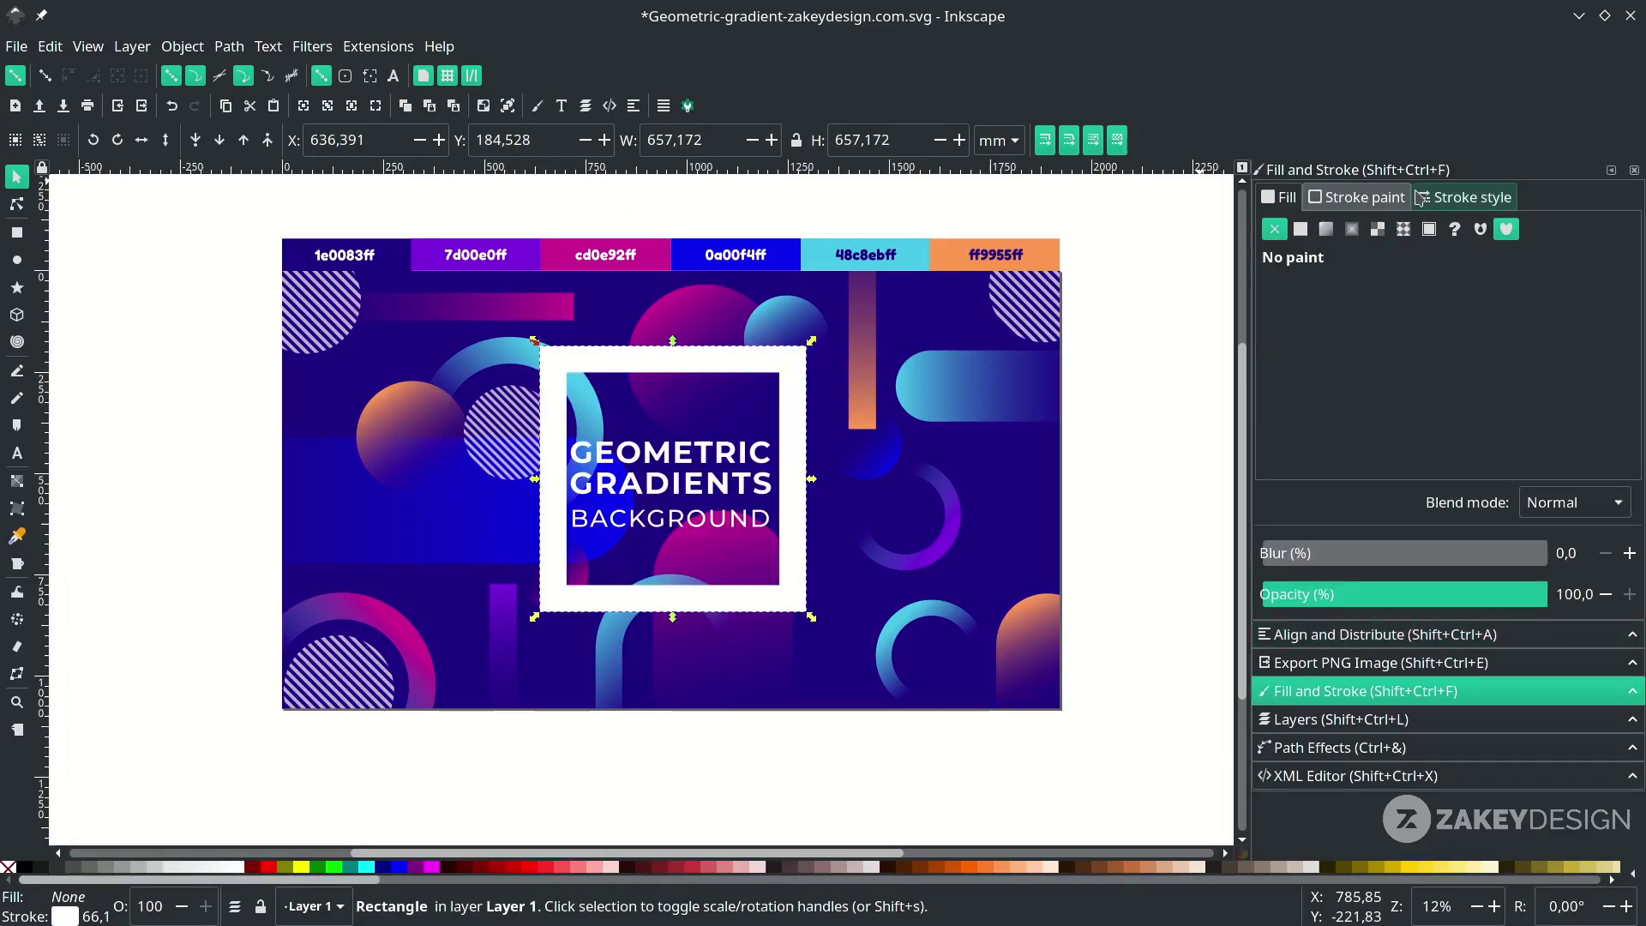
click(1449, 199)
click(1509, 237)
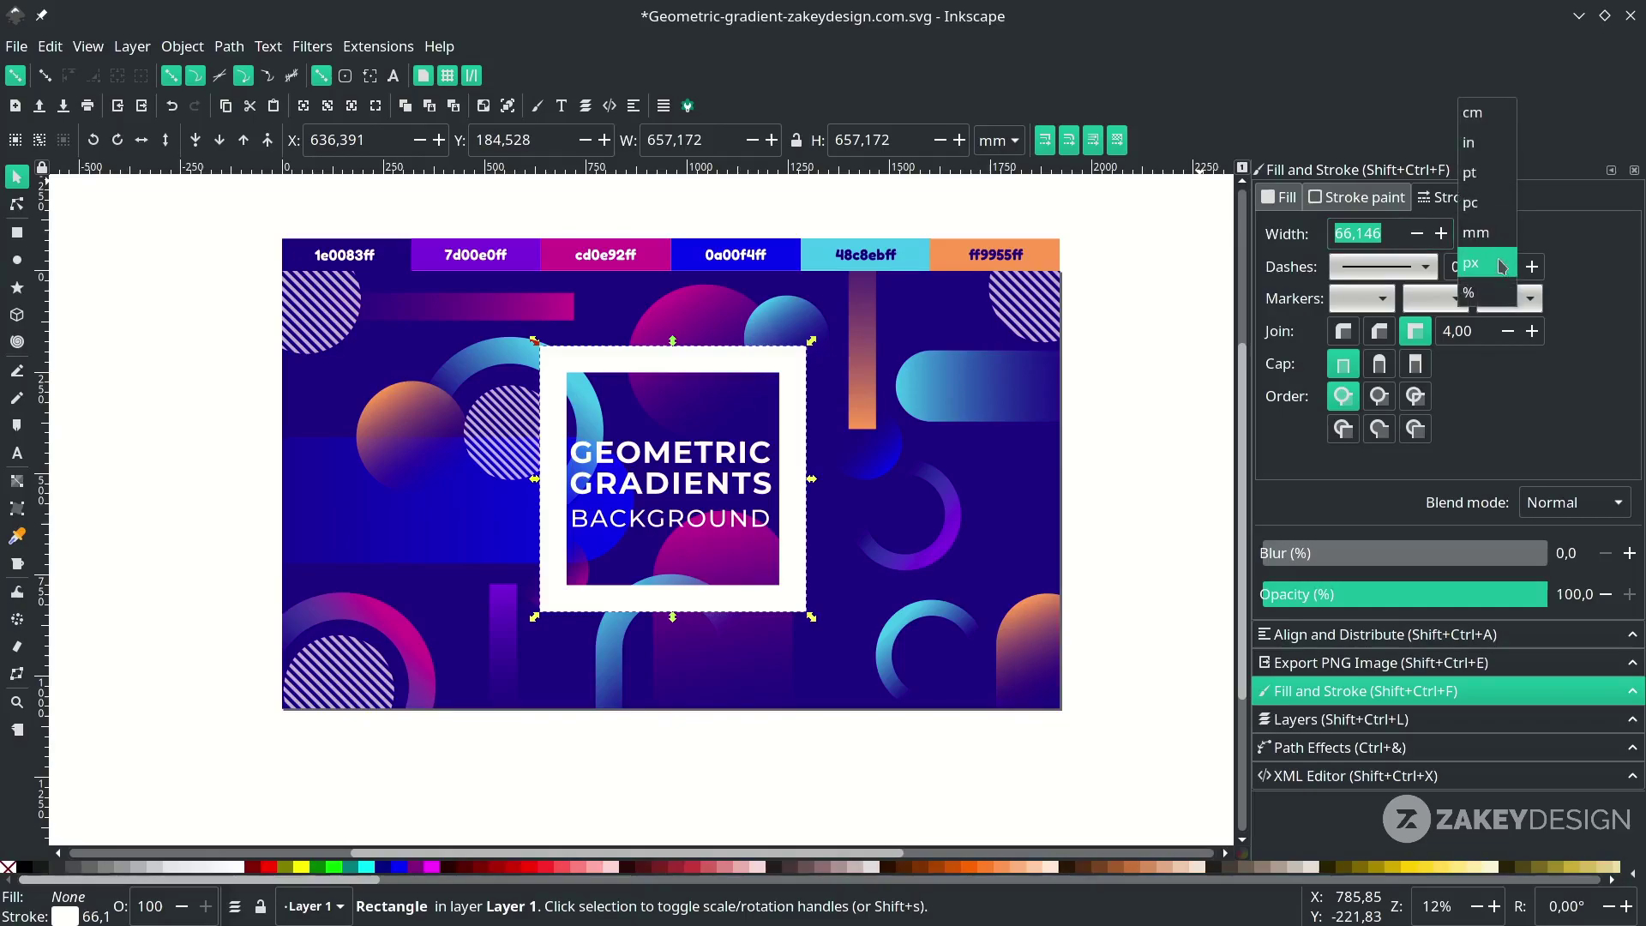
click(1482, 263)
text(150)
key(Return)
drag(1394, 232, 1276, 226)
text(100)
key(Return)
scroll(755, 442, up, 1)
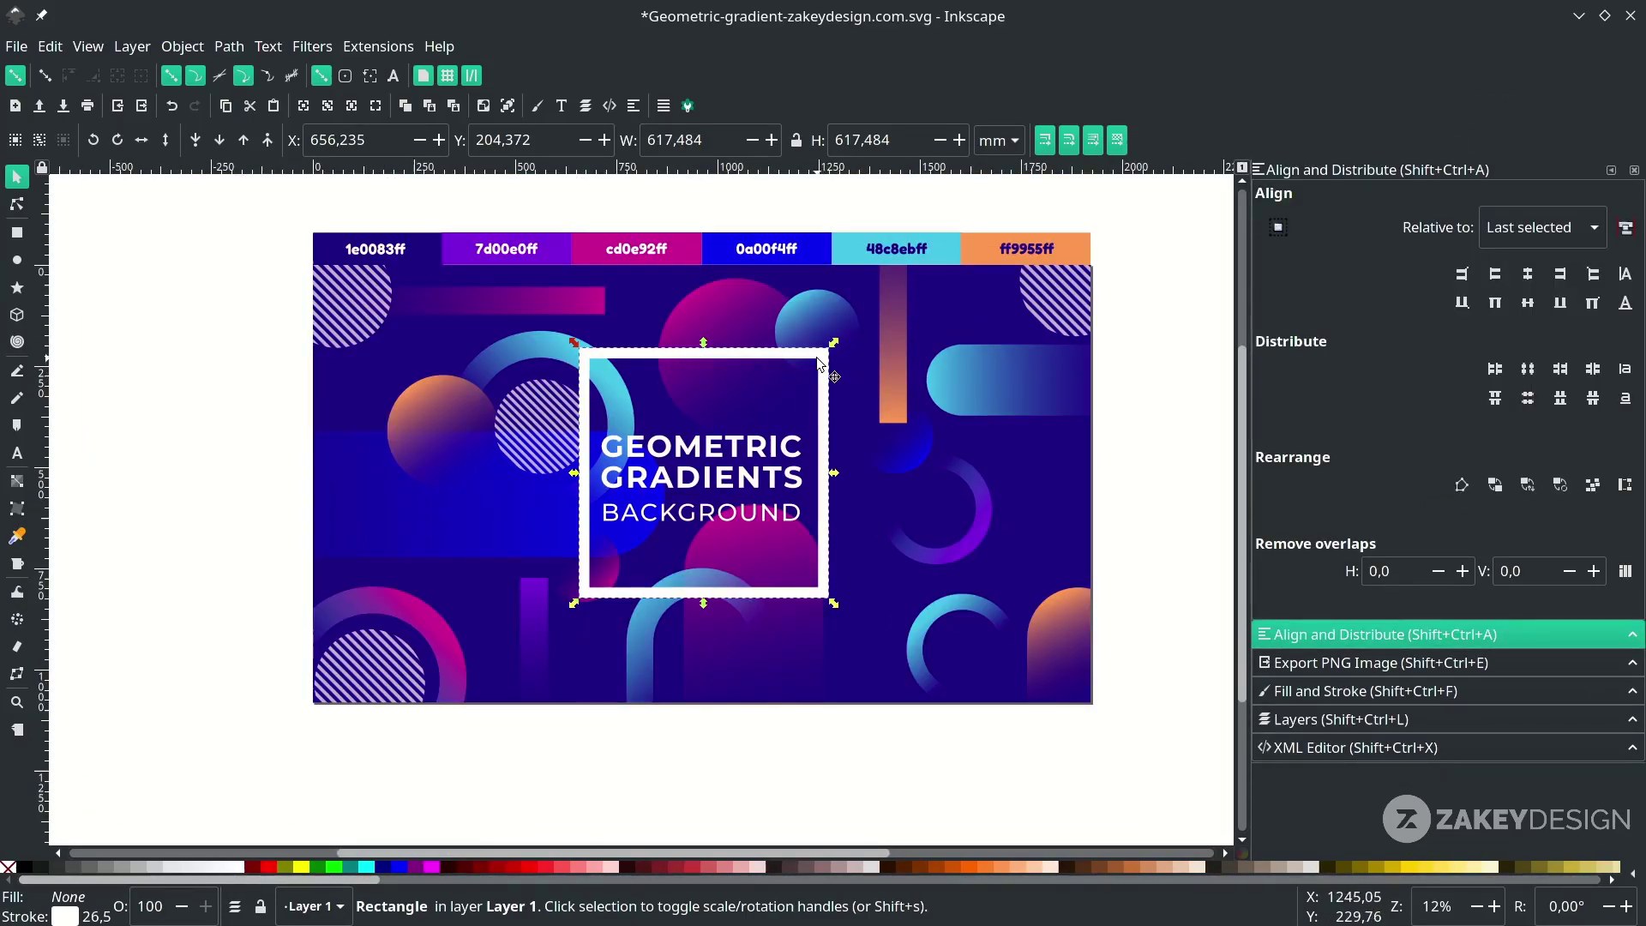
key(n)
mouse_move(824, 353)
mouse_down()
mouse_move(825, 377)
mouse_move(823, 352)
mouse_up()
key(s)
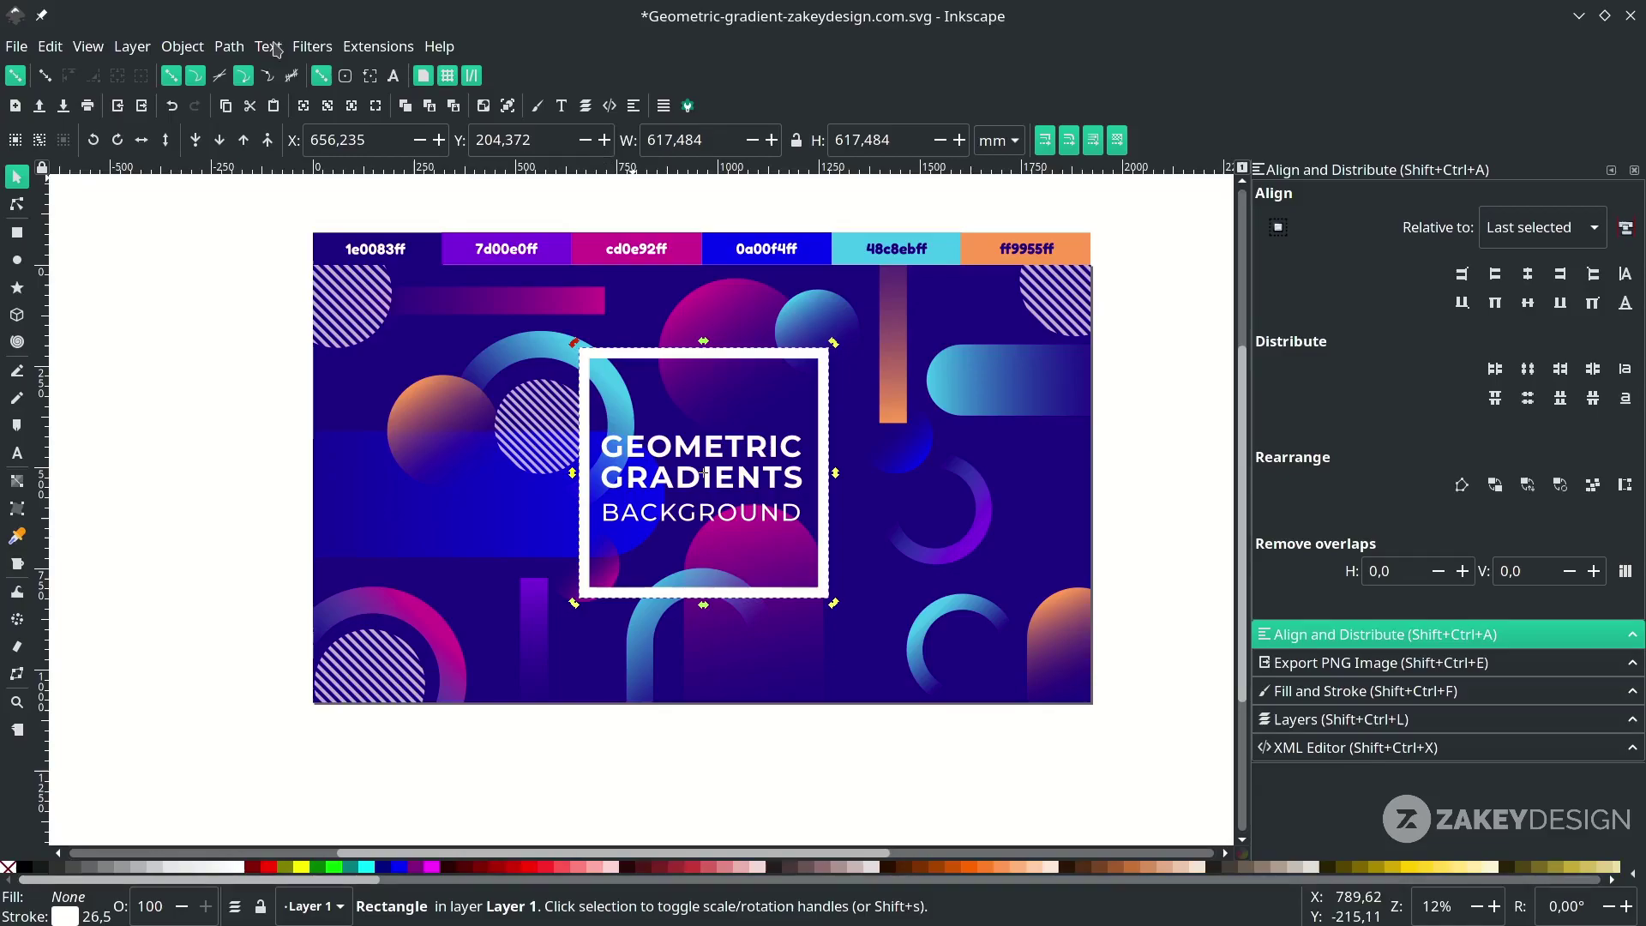
Add the Corners (Fillet/Chamfer) path effect to the white square frame and display its corner nodes for editing.
click(229, 45)
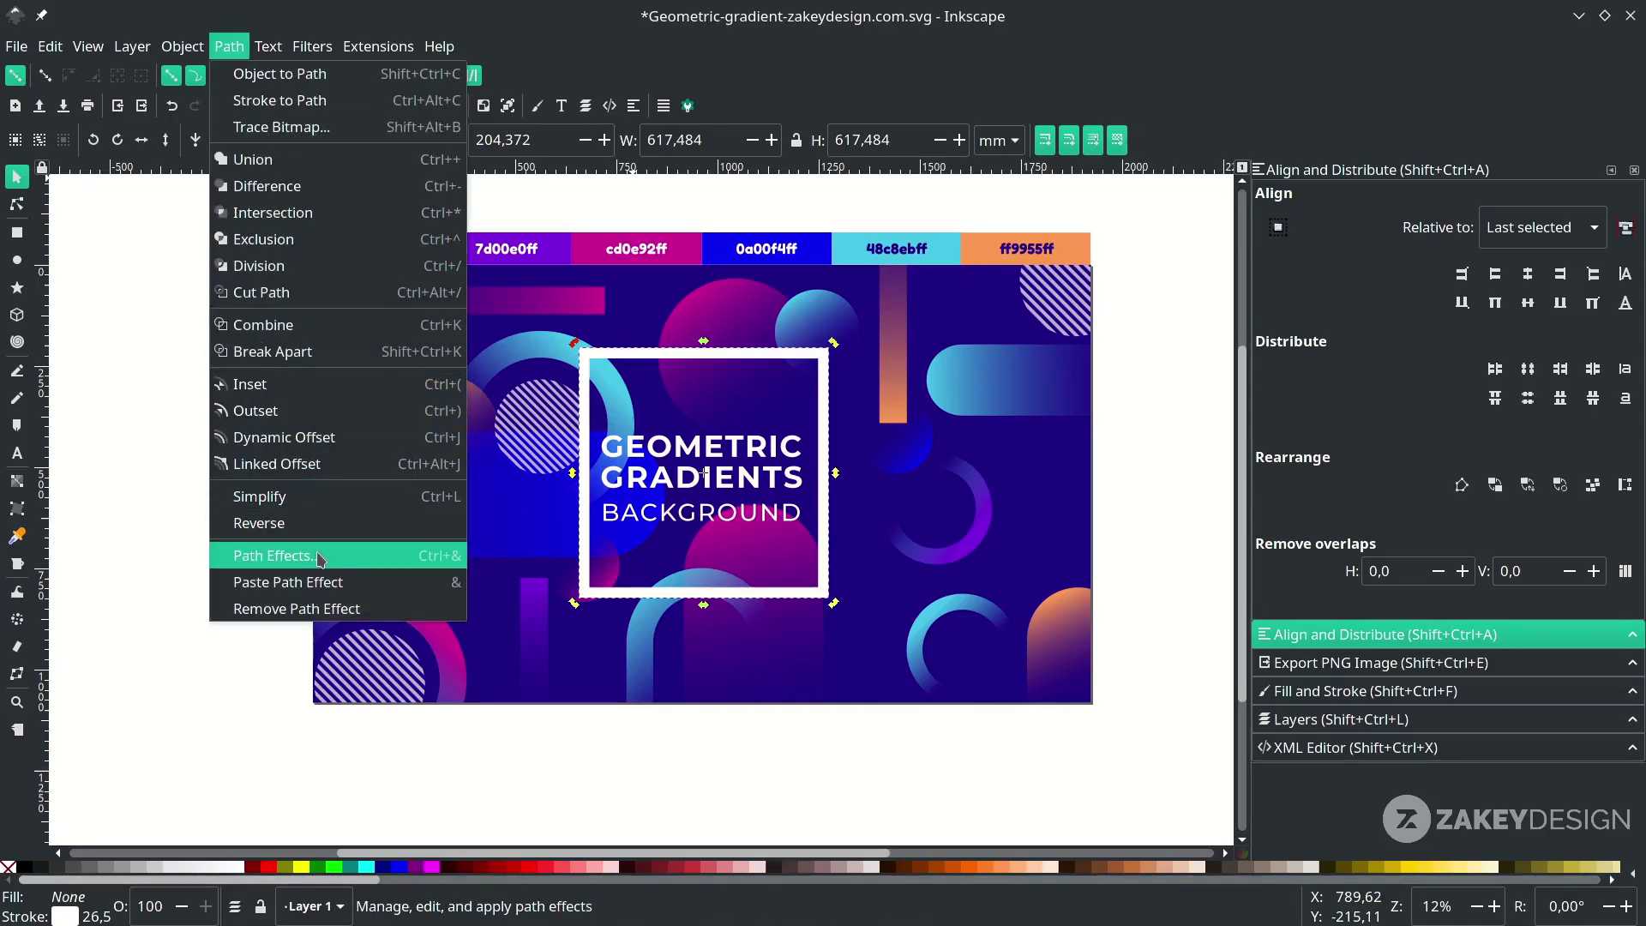
click(318, 557)
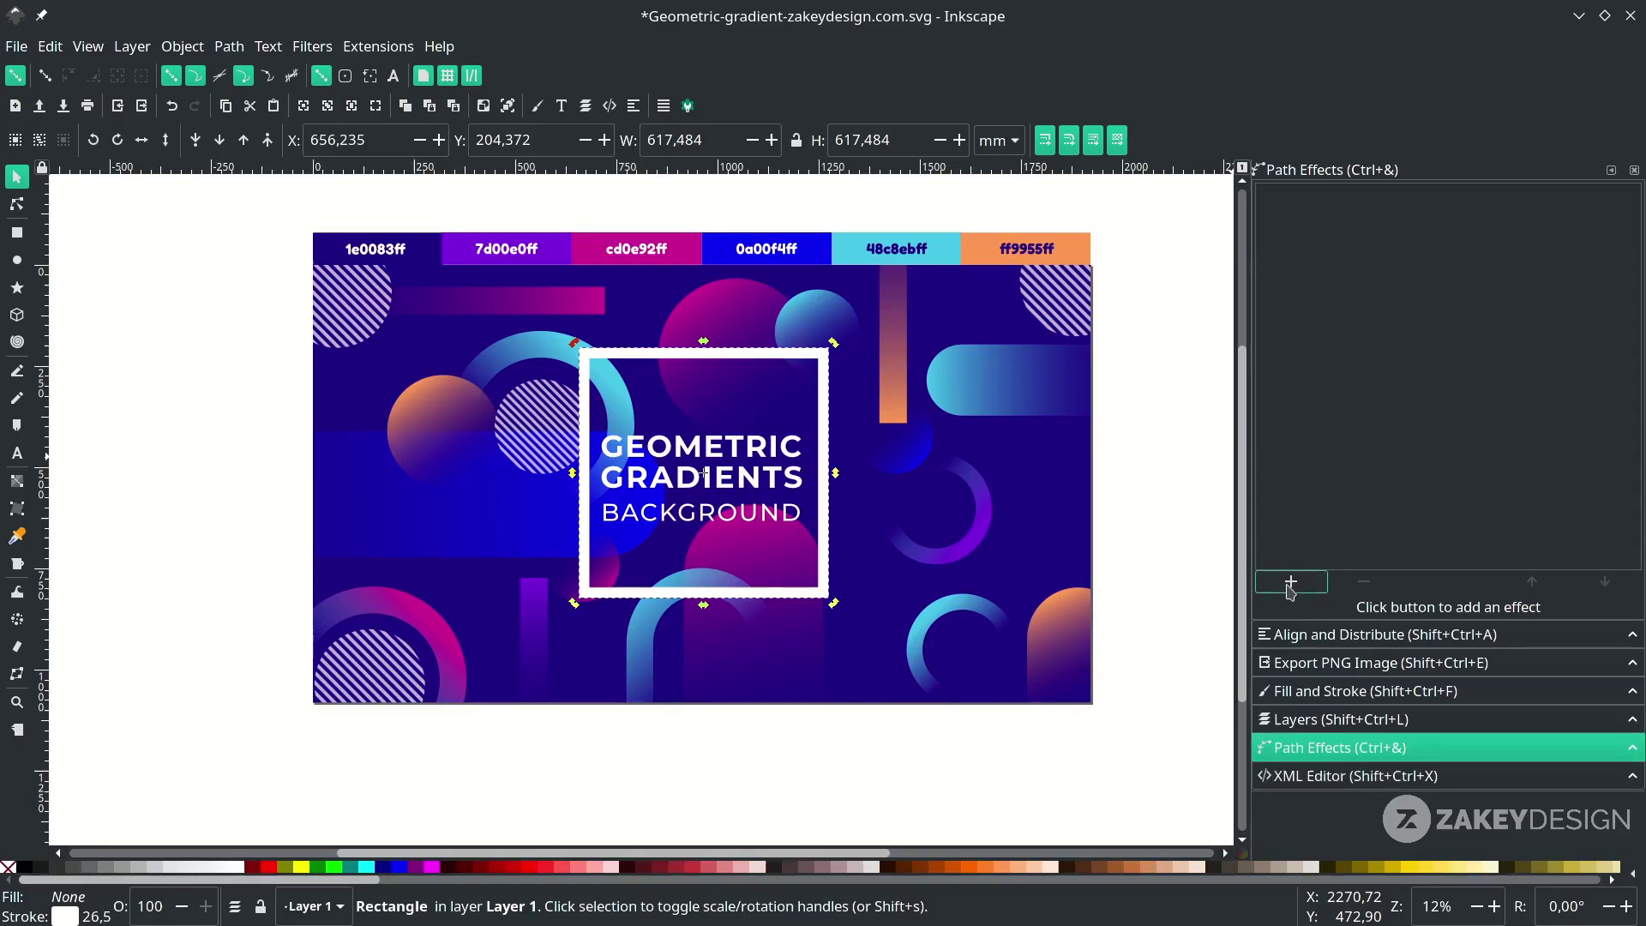
click(1290, 584)
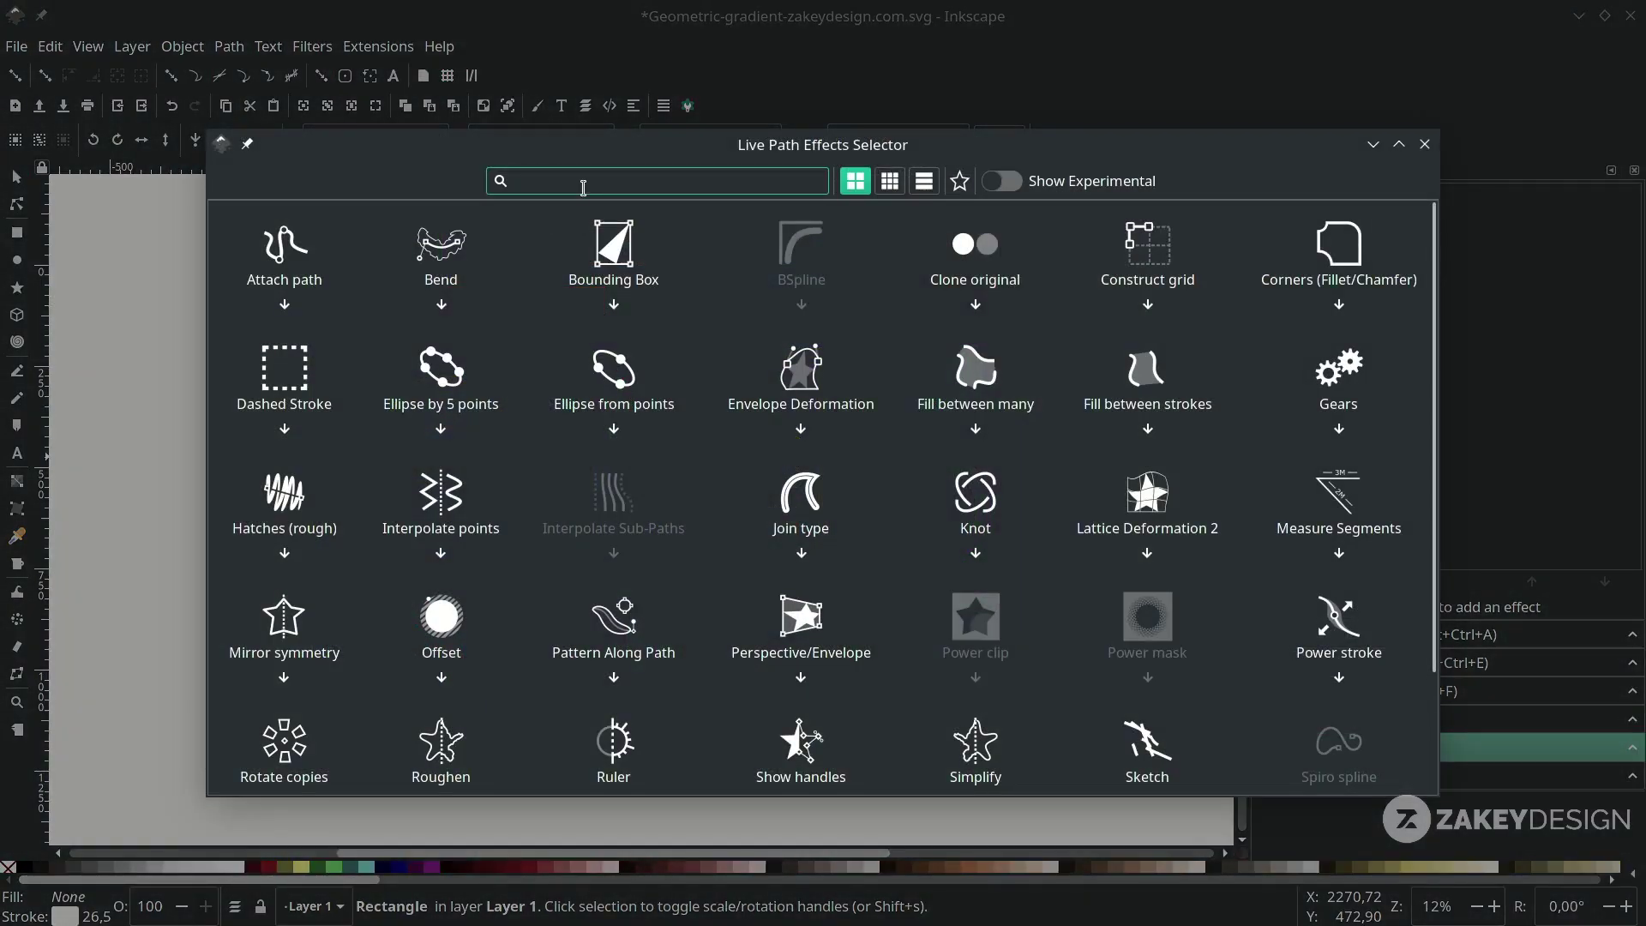
text(CORNER)
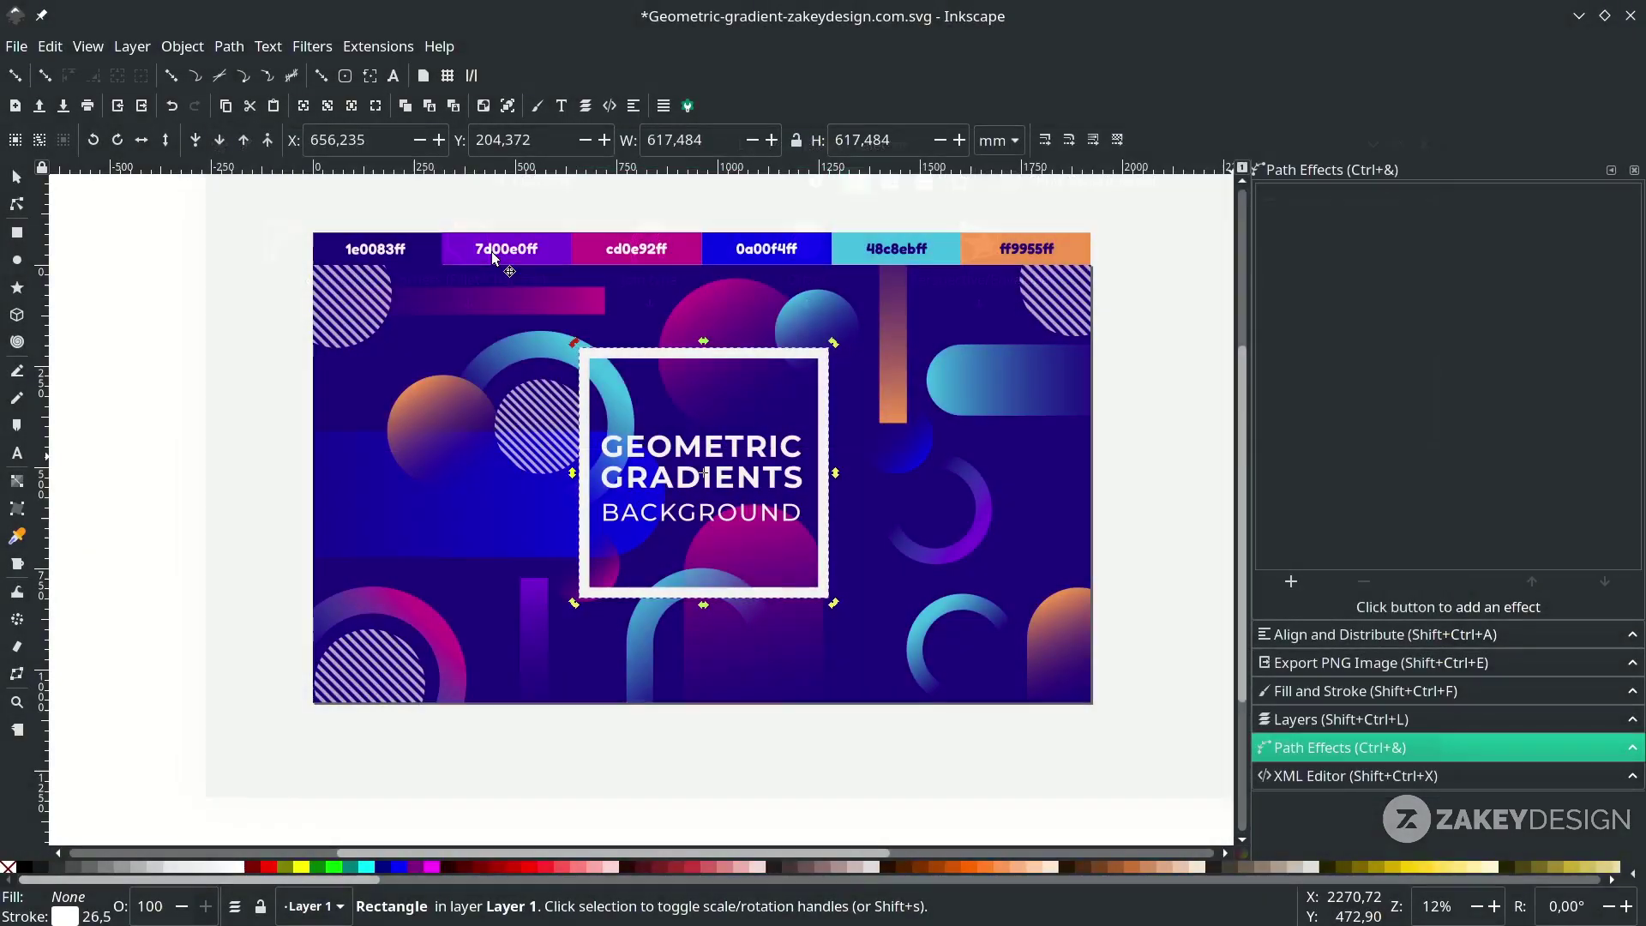
click(822, 364)
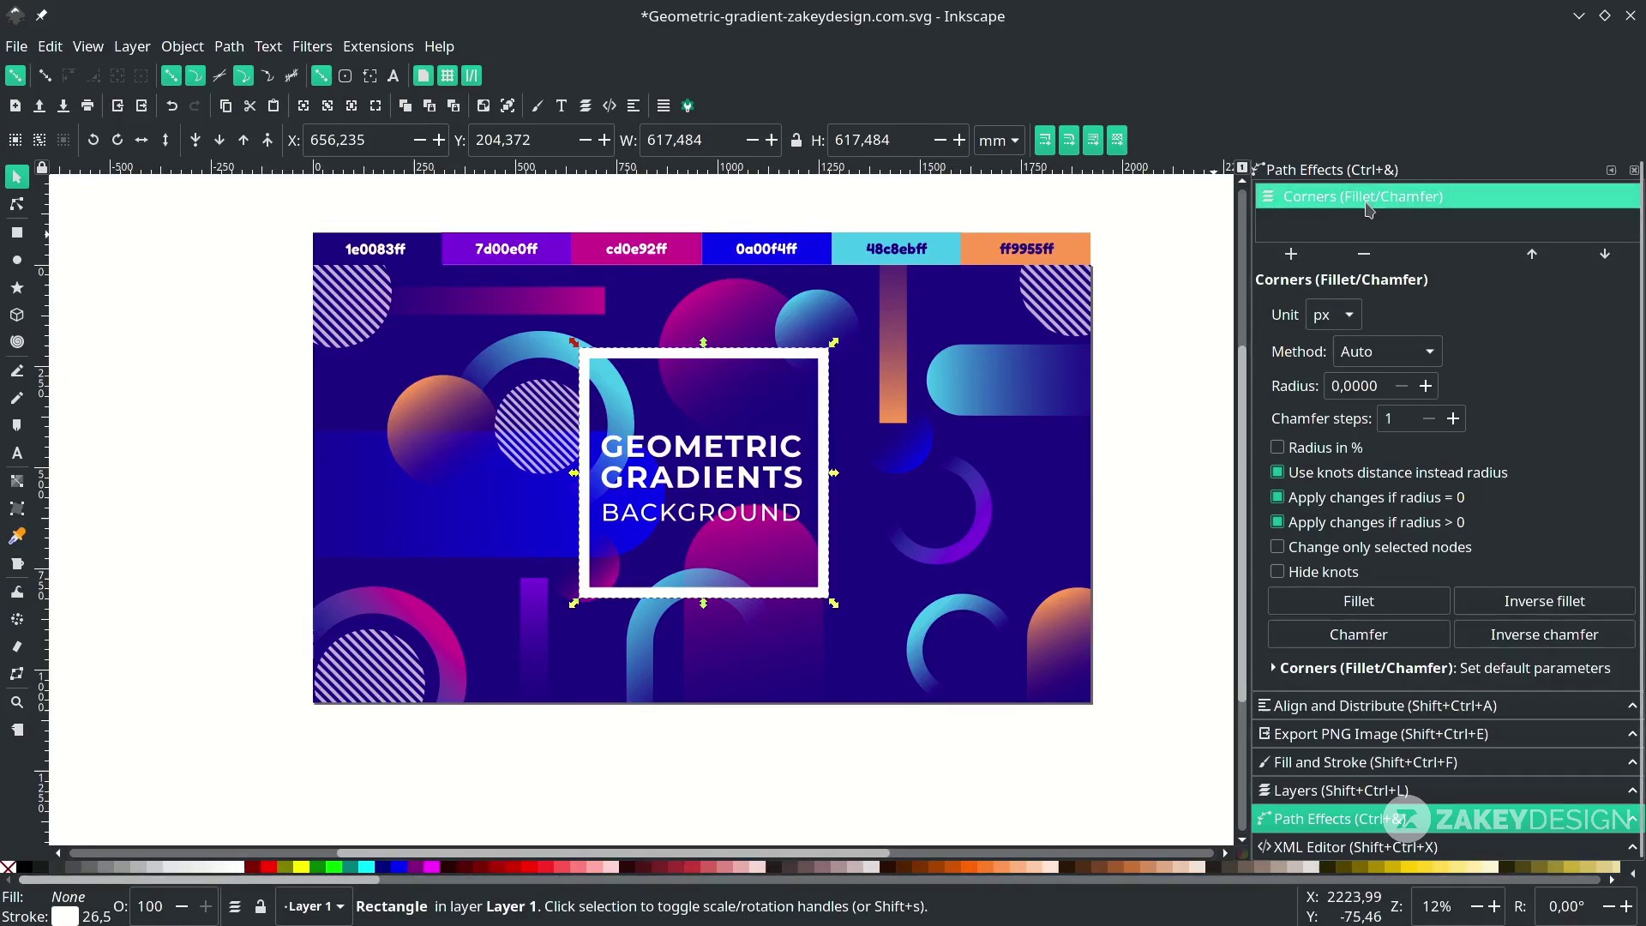
key(n)
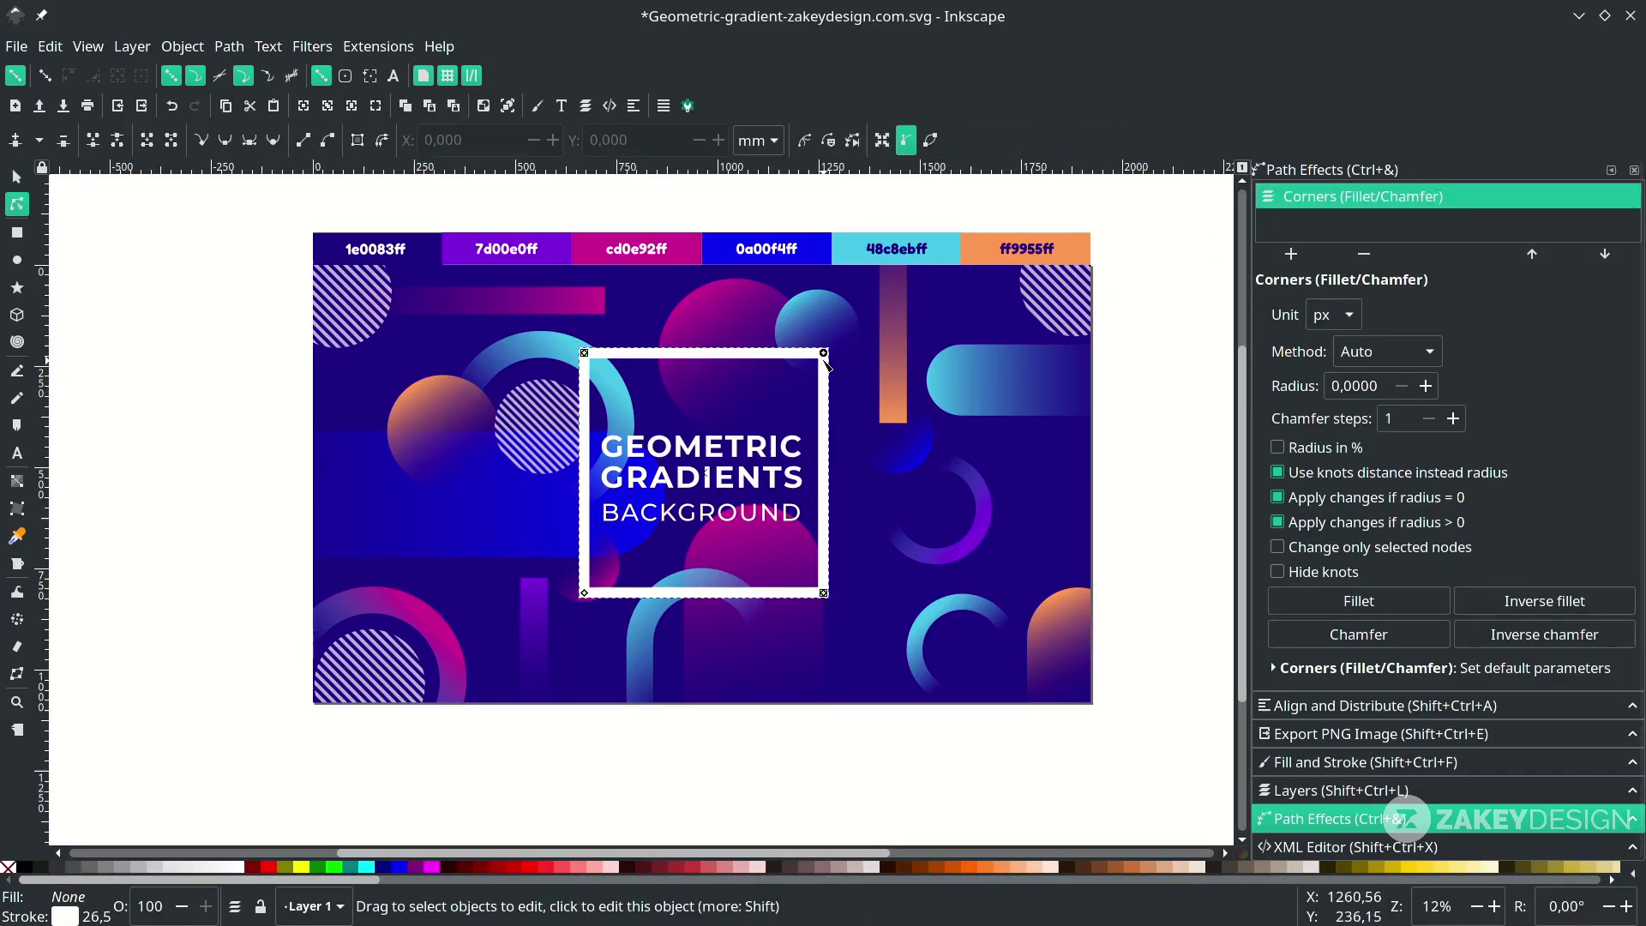